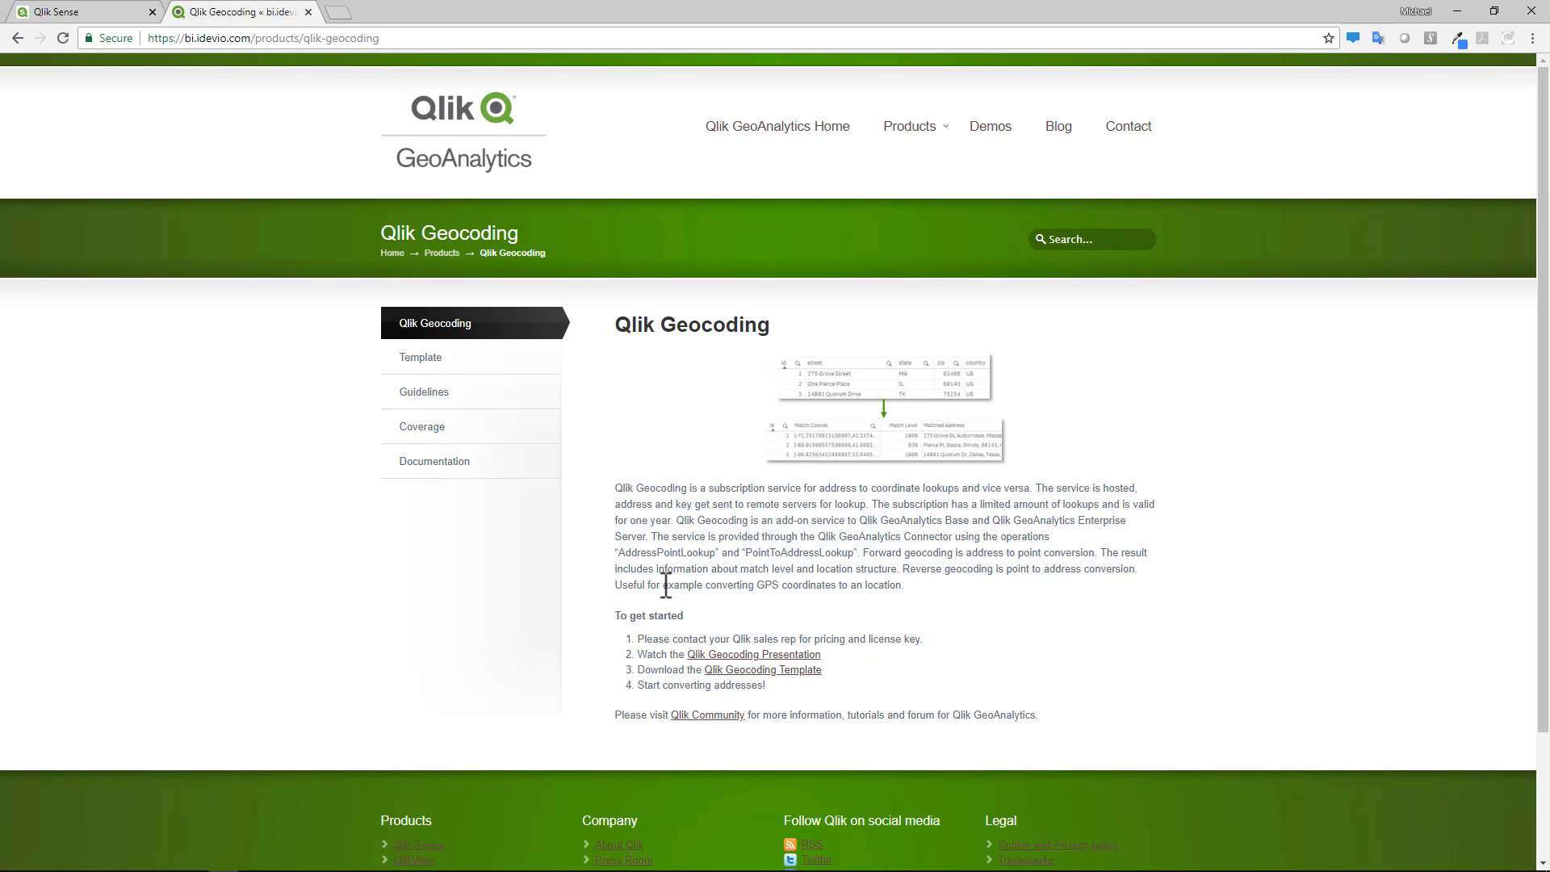
# Switch to the Qlik Sense hub, open the Stores - Geocoding app, examine the store and route maps on its sheet, and close it
pyautogui.click(102, 13)
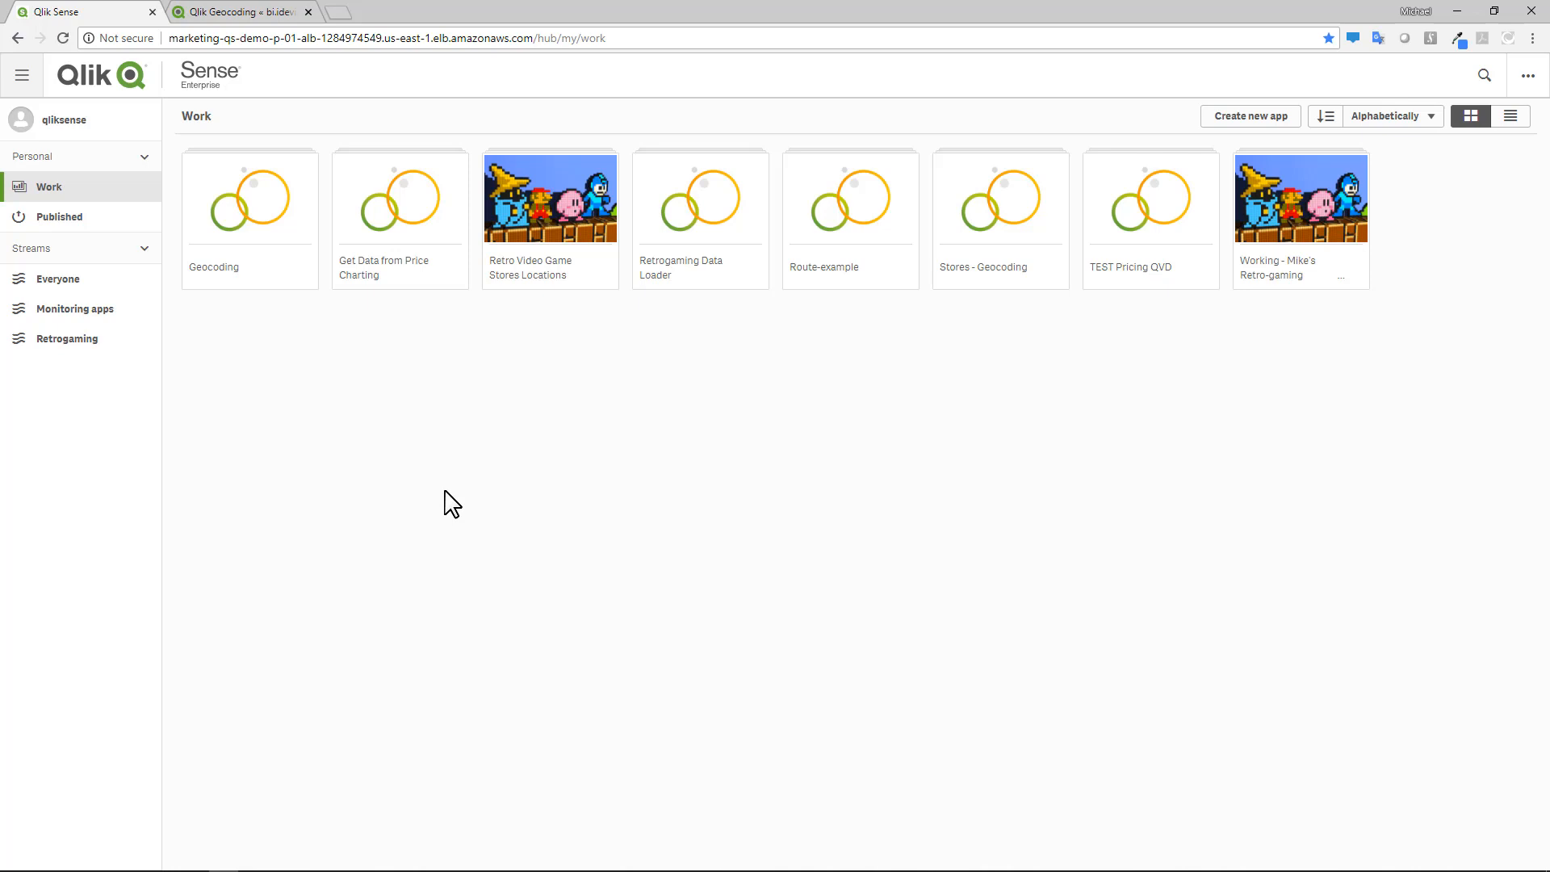
pyautogui.click(999, 252)
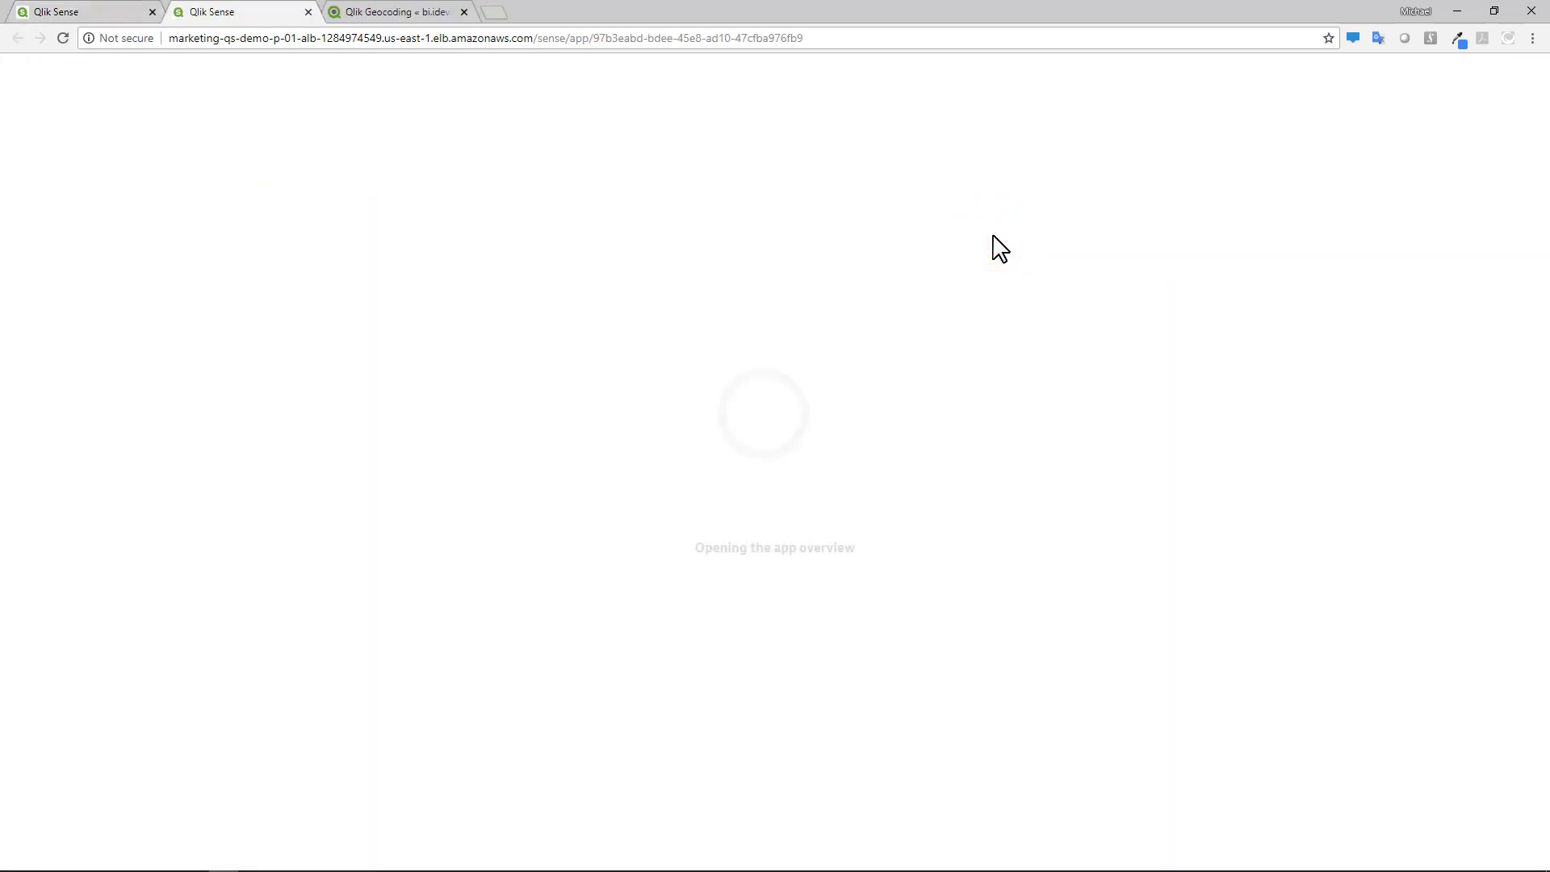
pyautogui.click(59, 375)
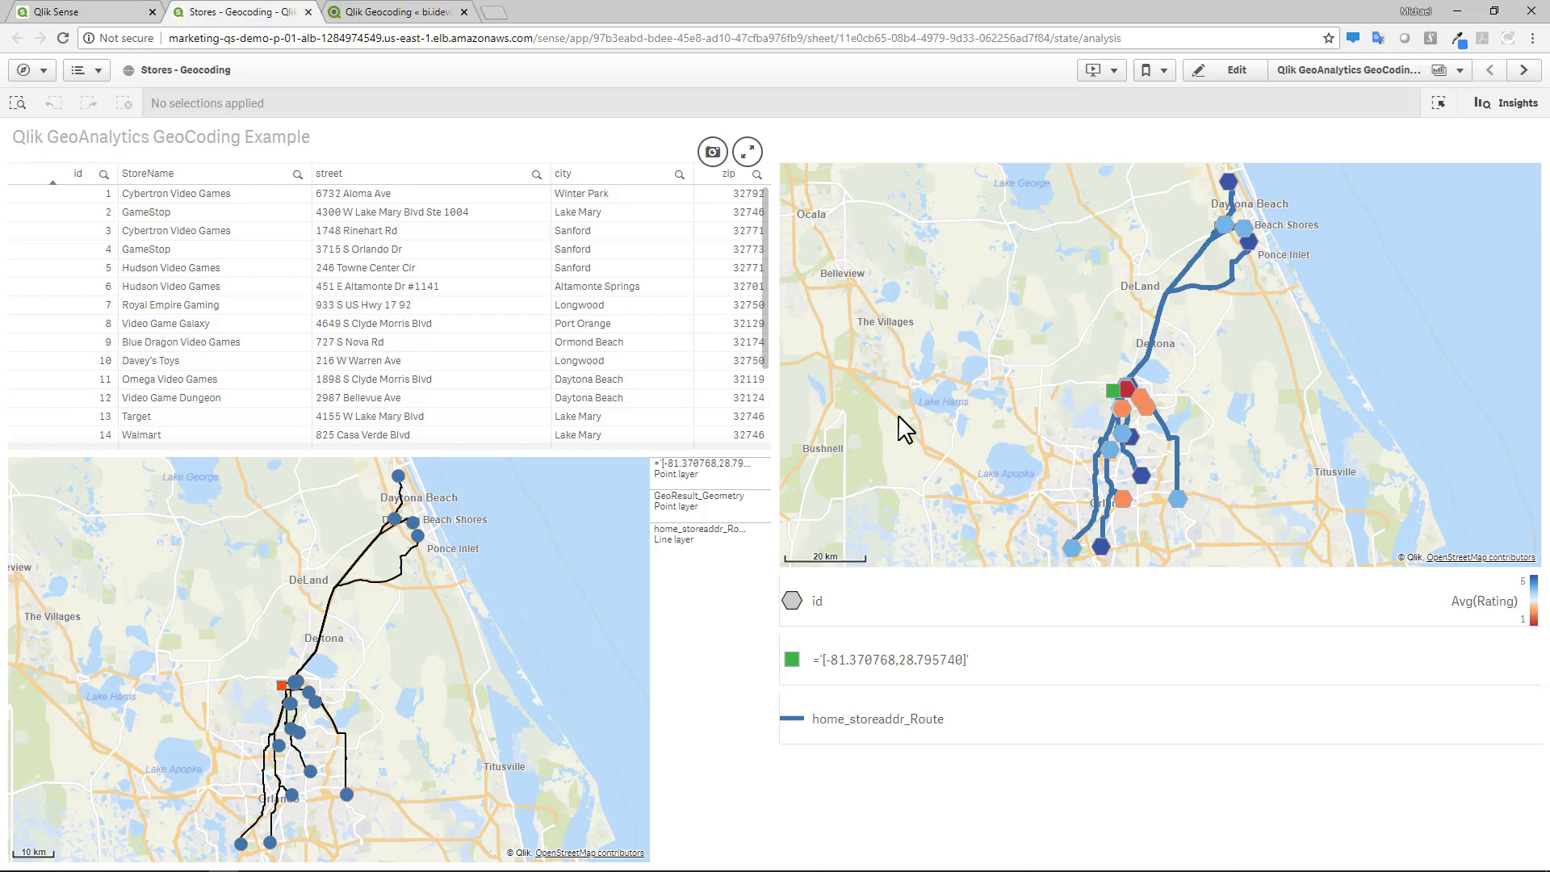
pyautogui.scroll(2, 1267, 432)
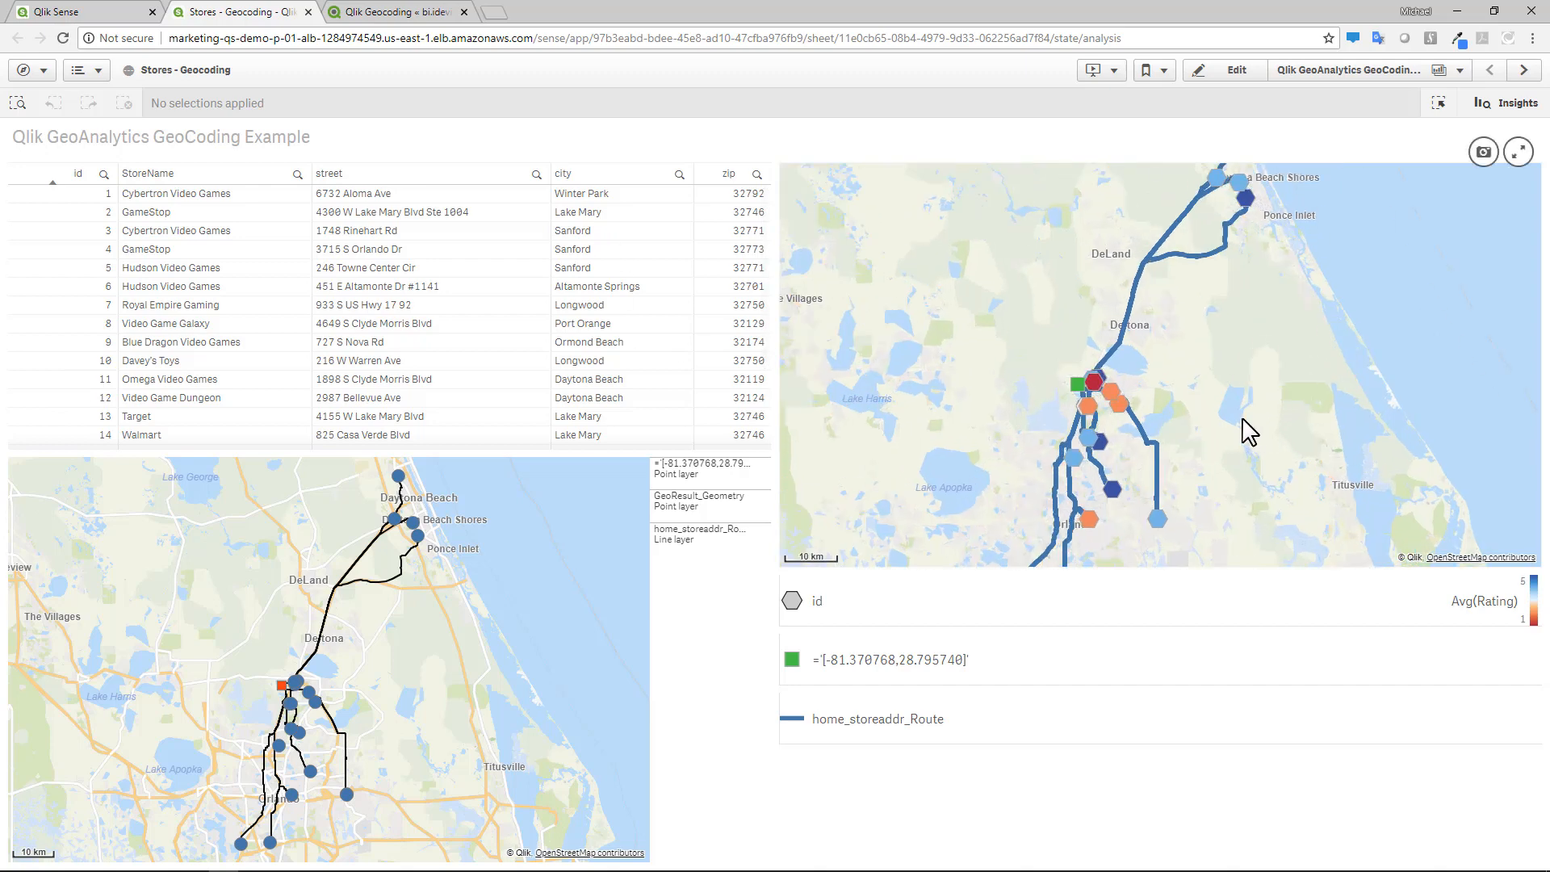
pyautogui.scroll(1, 1135, 396)
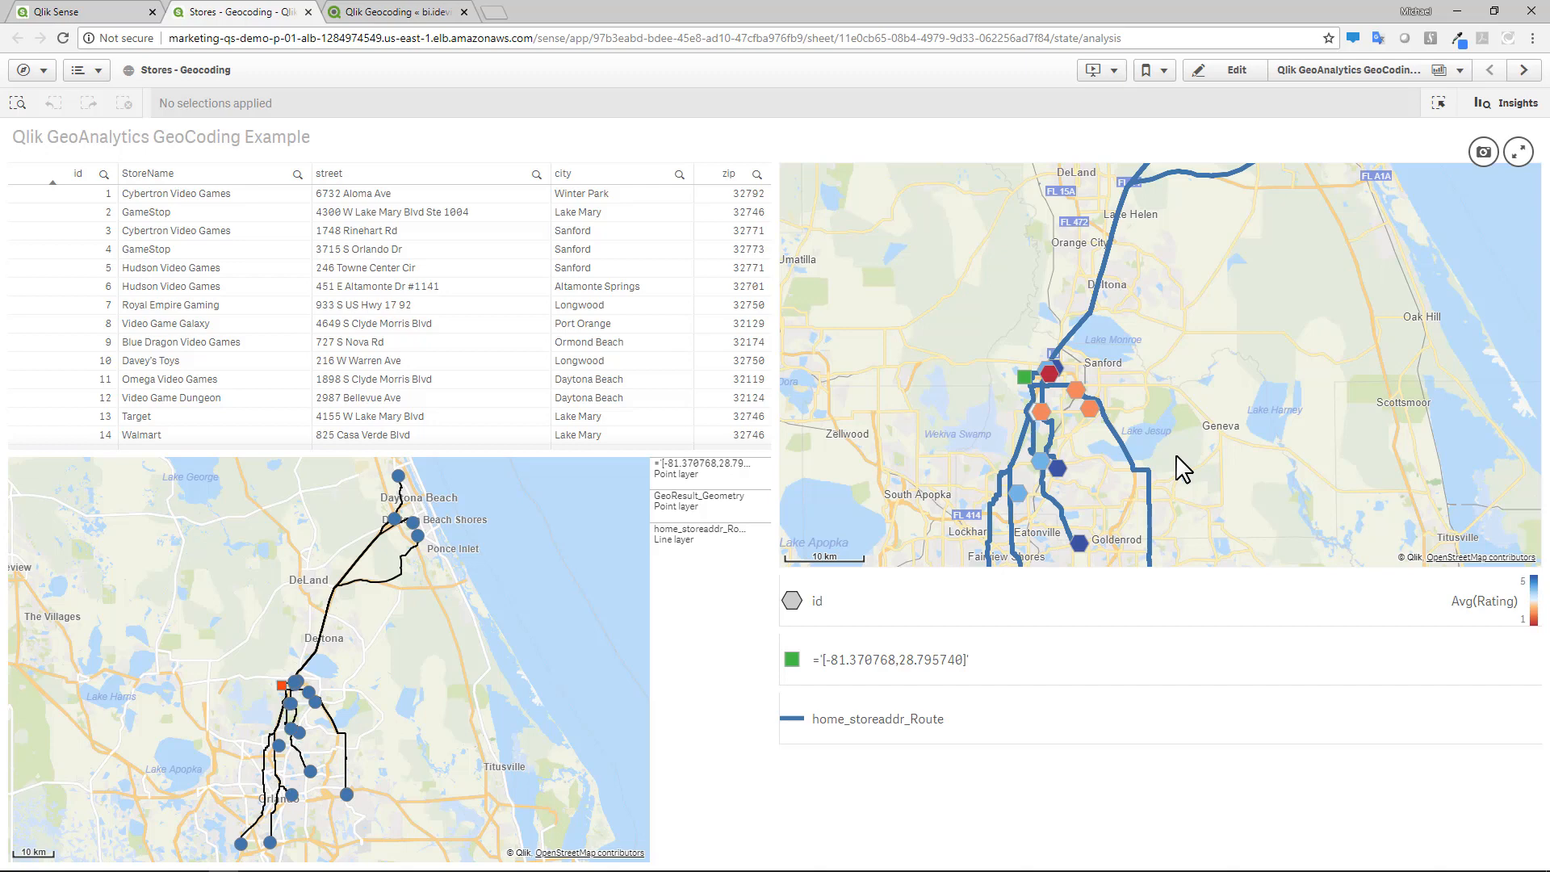
pyautogui.click(309, 13)
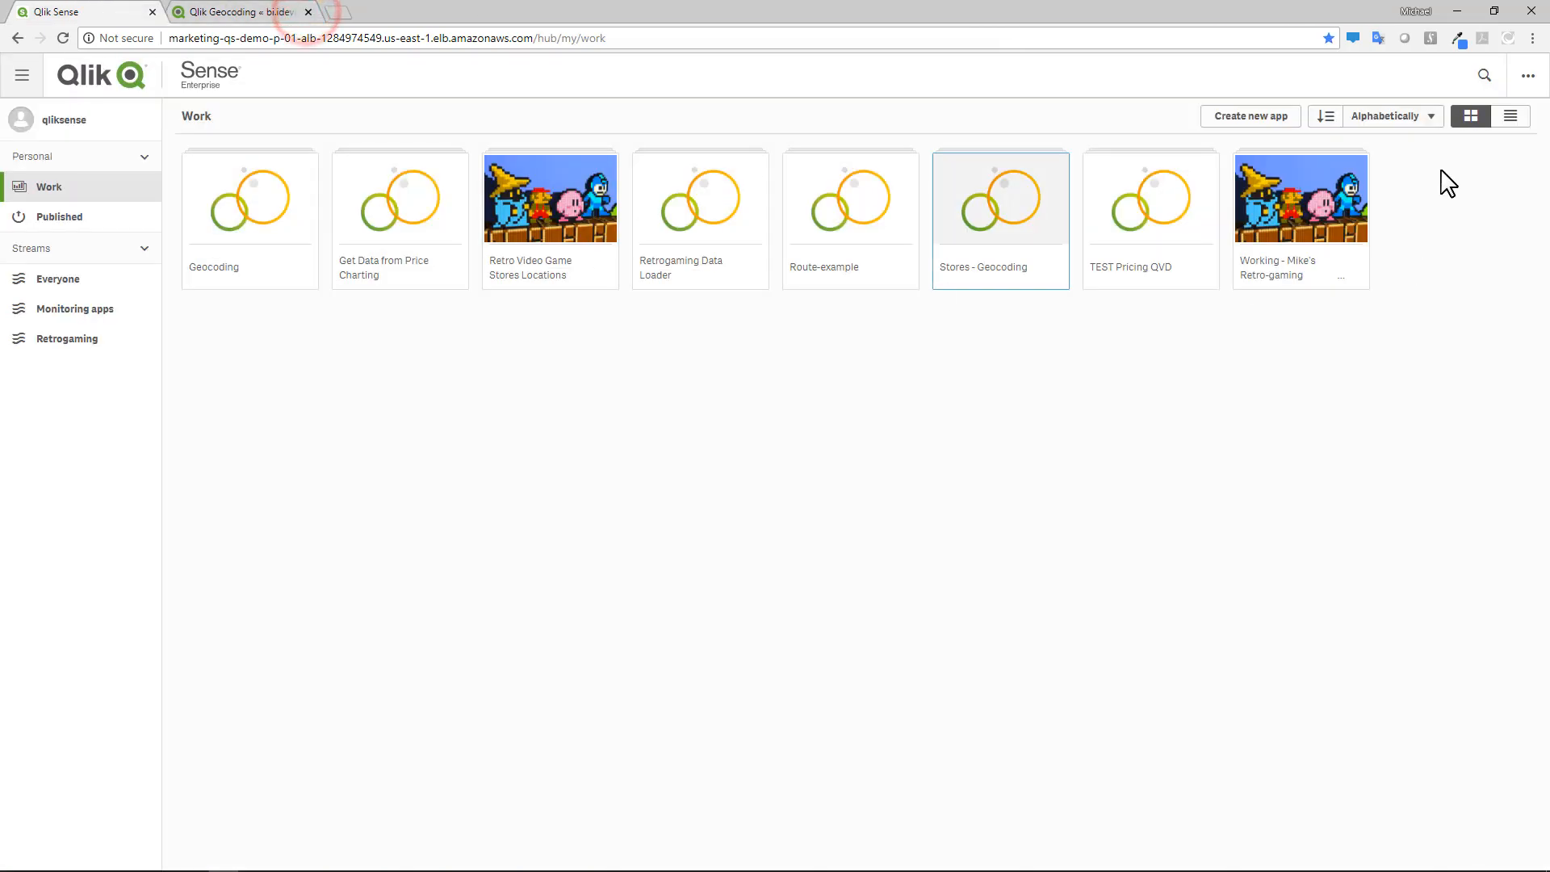
# Create a new app named "Mikes Video Game Stores" and open it
pyautogui.click(1272, 117)
pyautogui.write('Mikes Video Game Stores')
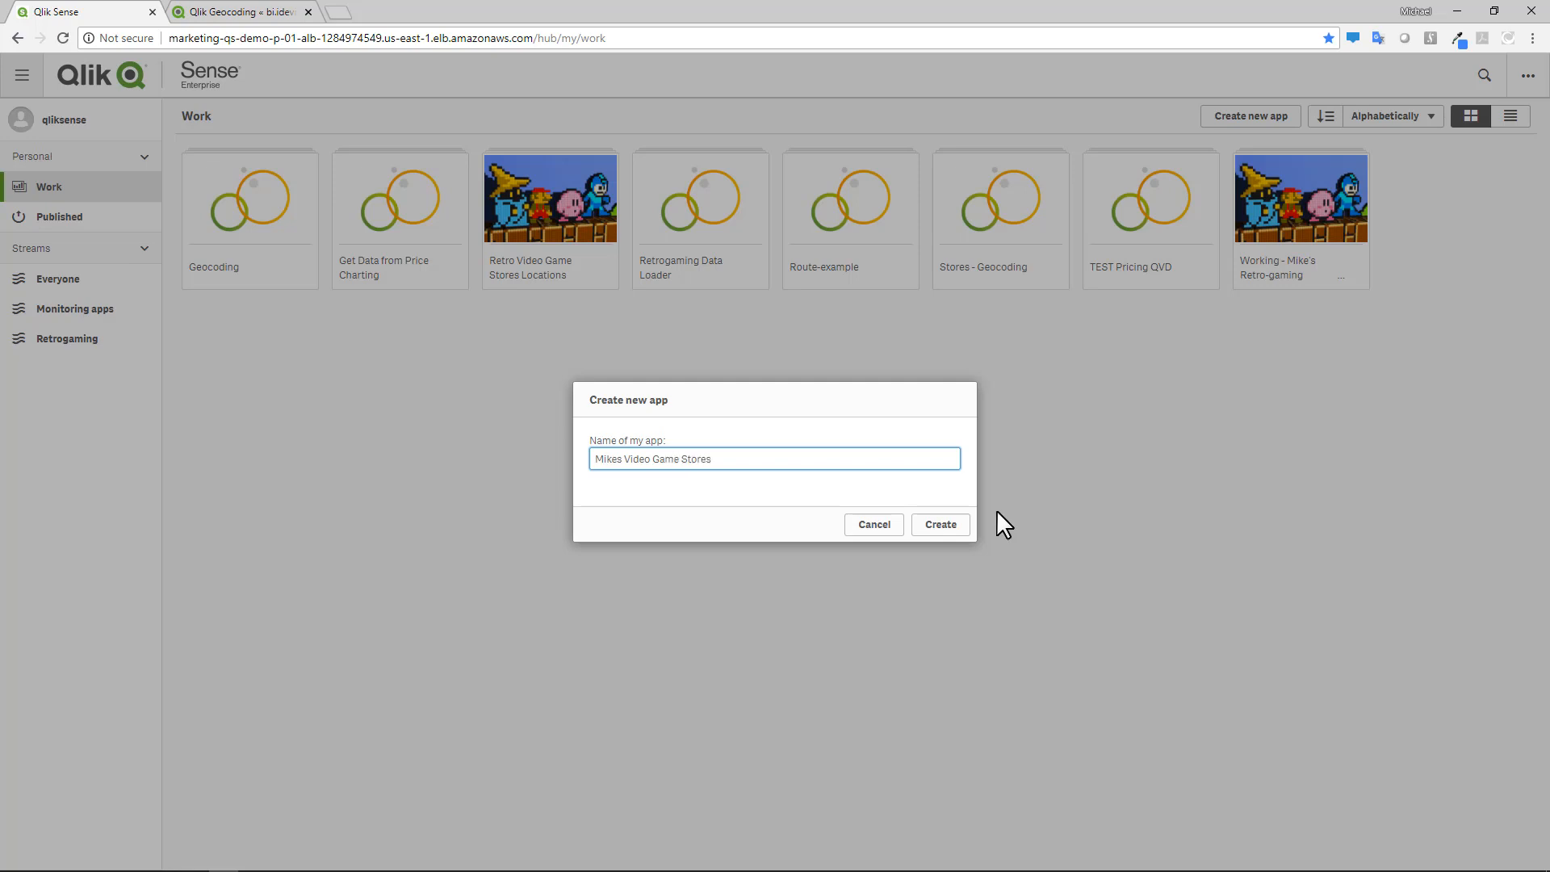
pyautogui.click(951, 525)
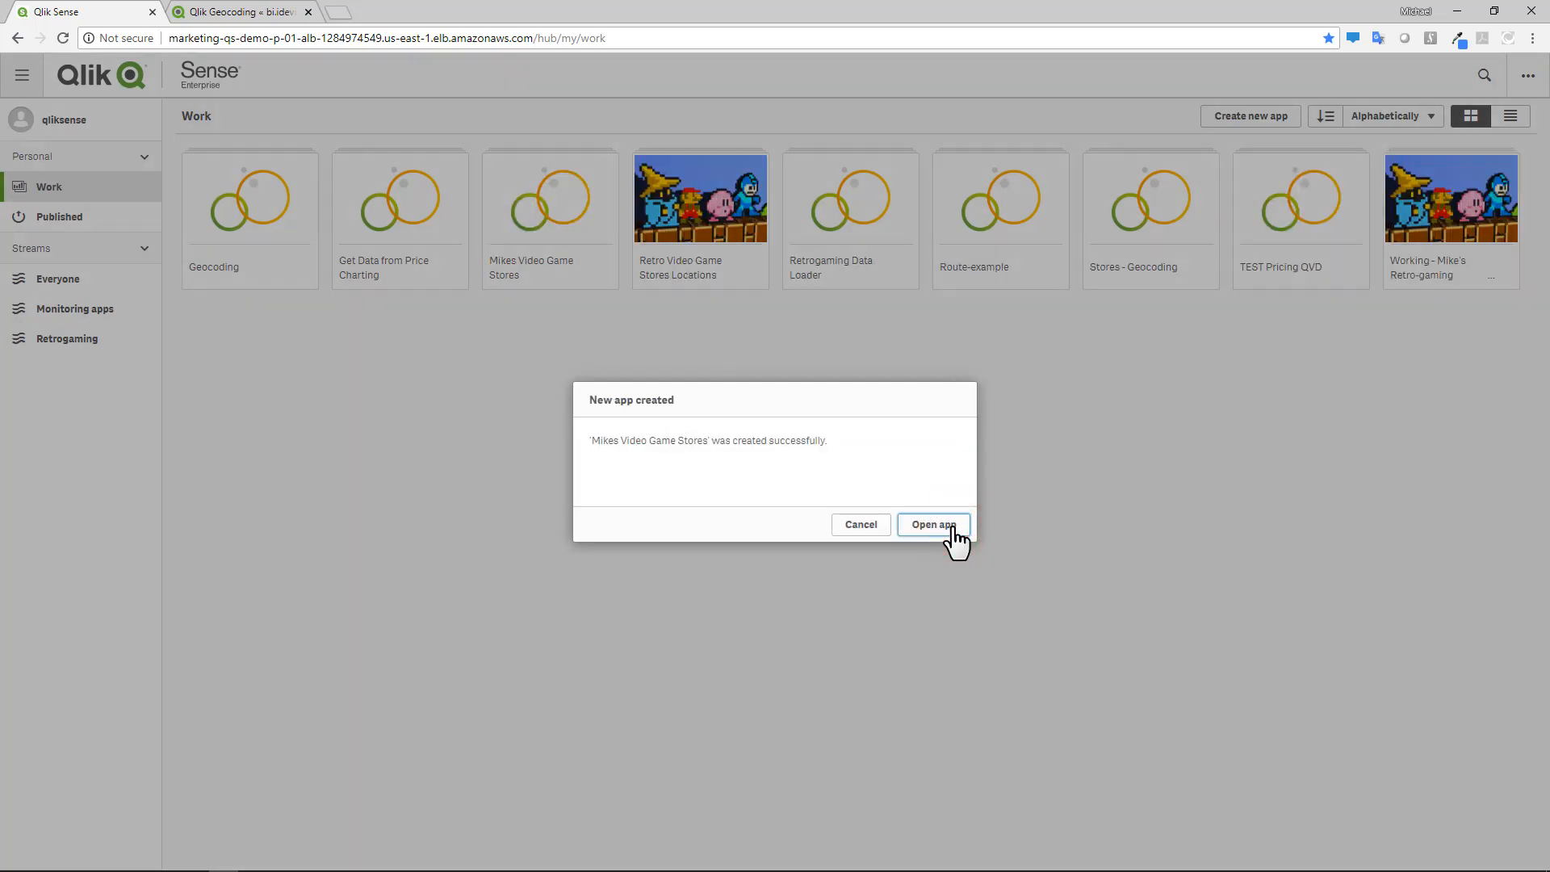
pyautogui.click(952, 527)
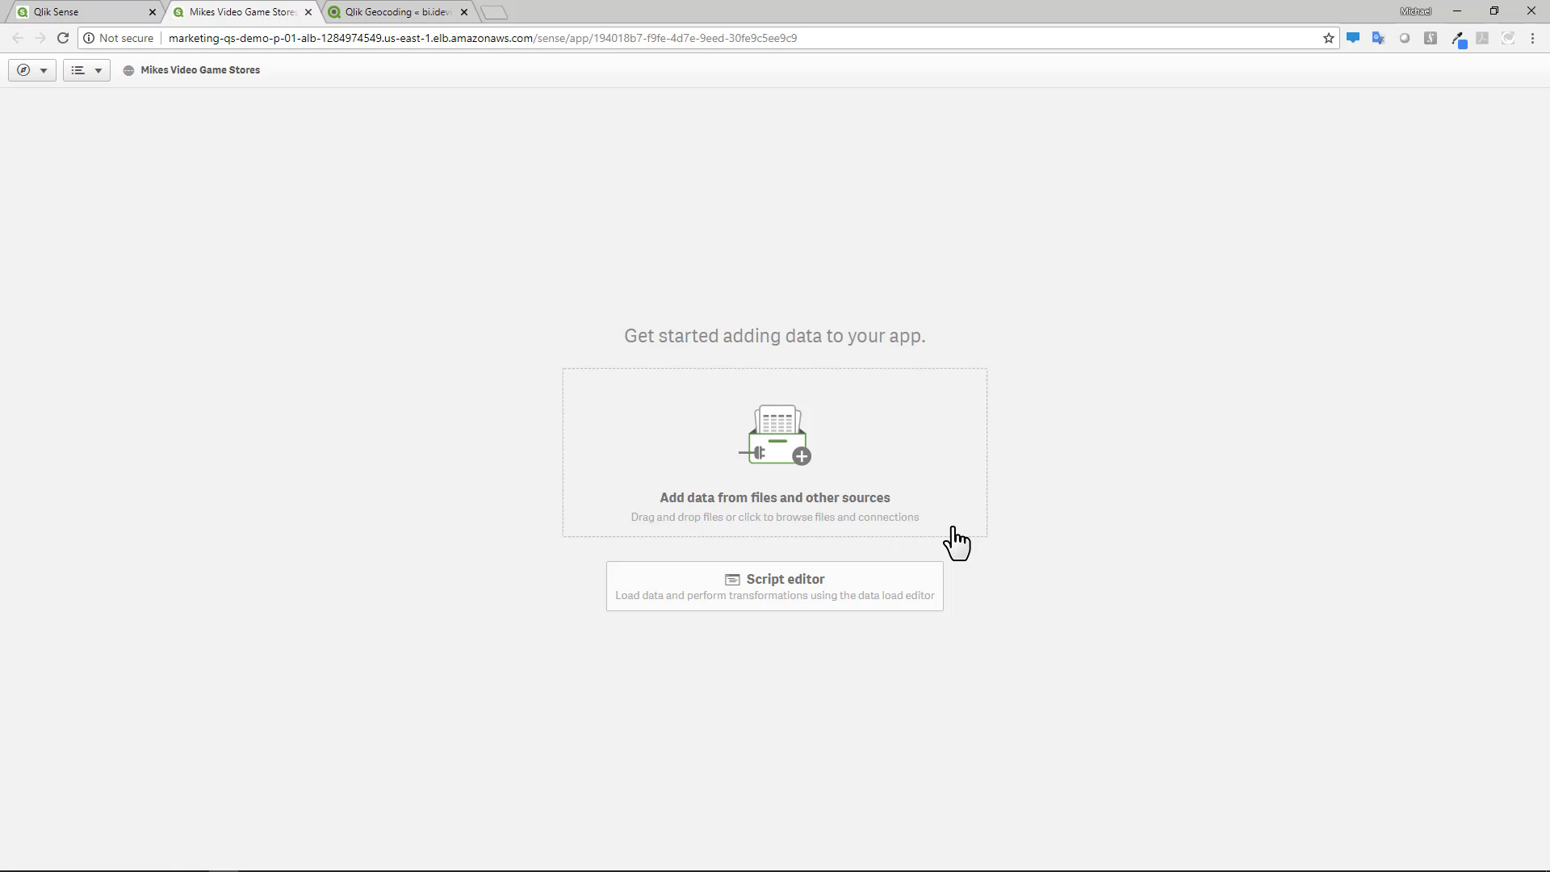
# Load video_game_stores.xlsx from the C:\Data folder in File Explorer into the new app
pyautogui.hotkey('alt', 'Tab')
pyautogui.hotkey('alt', 'Tab')
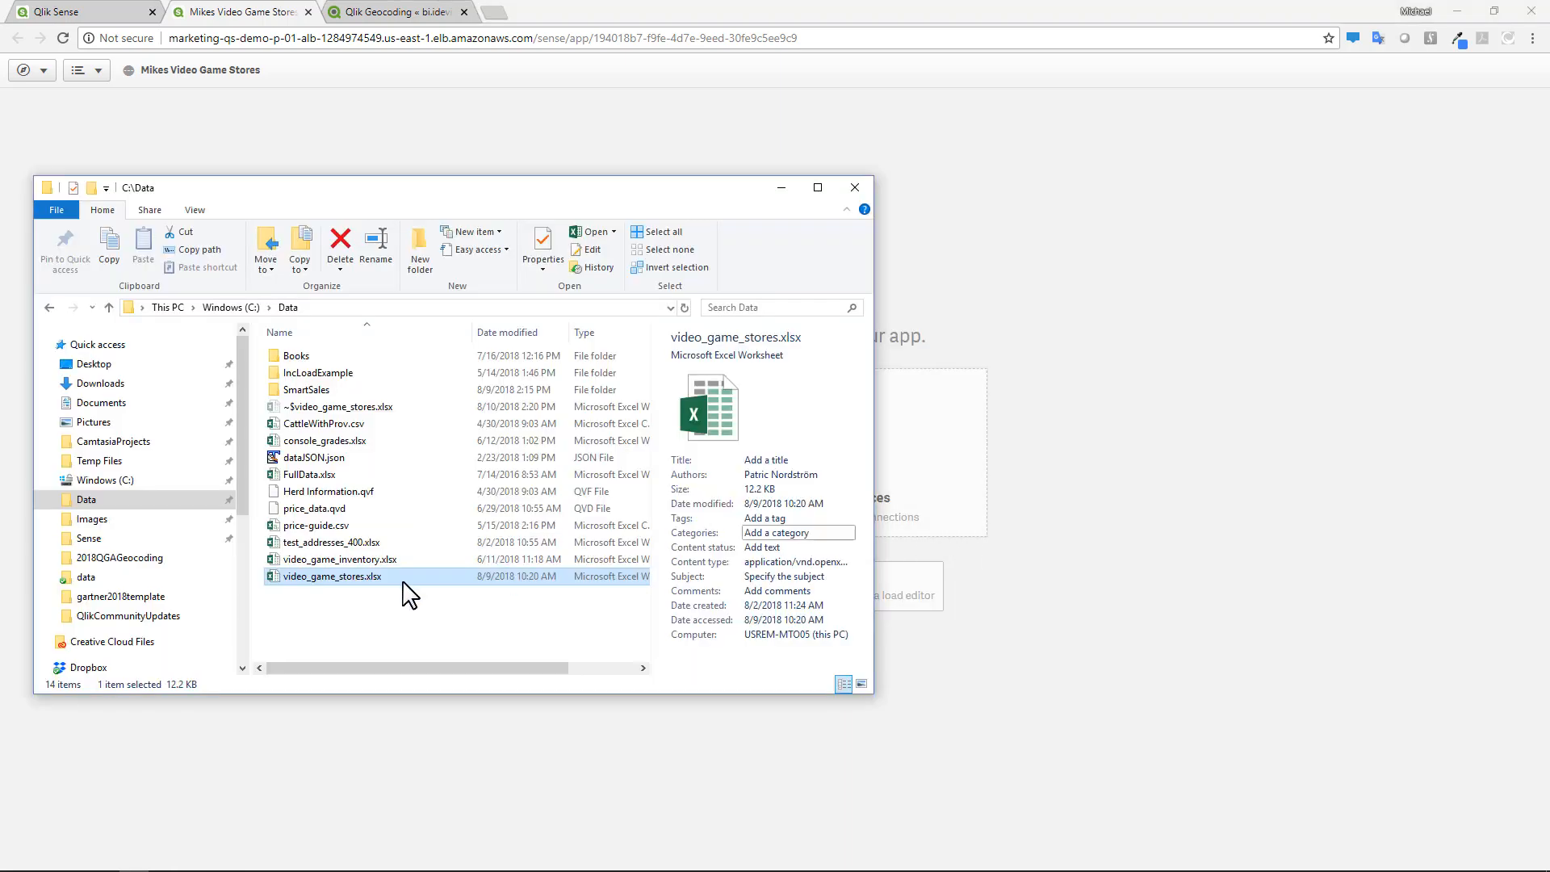
pyautogui.moveTo(325, 587); pyautogui.dragTo(1030, 360)
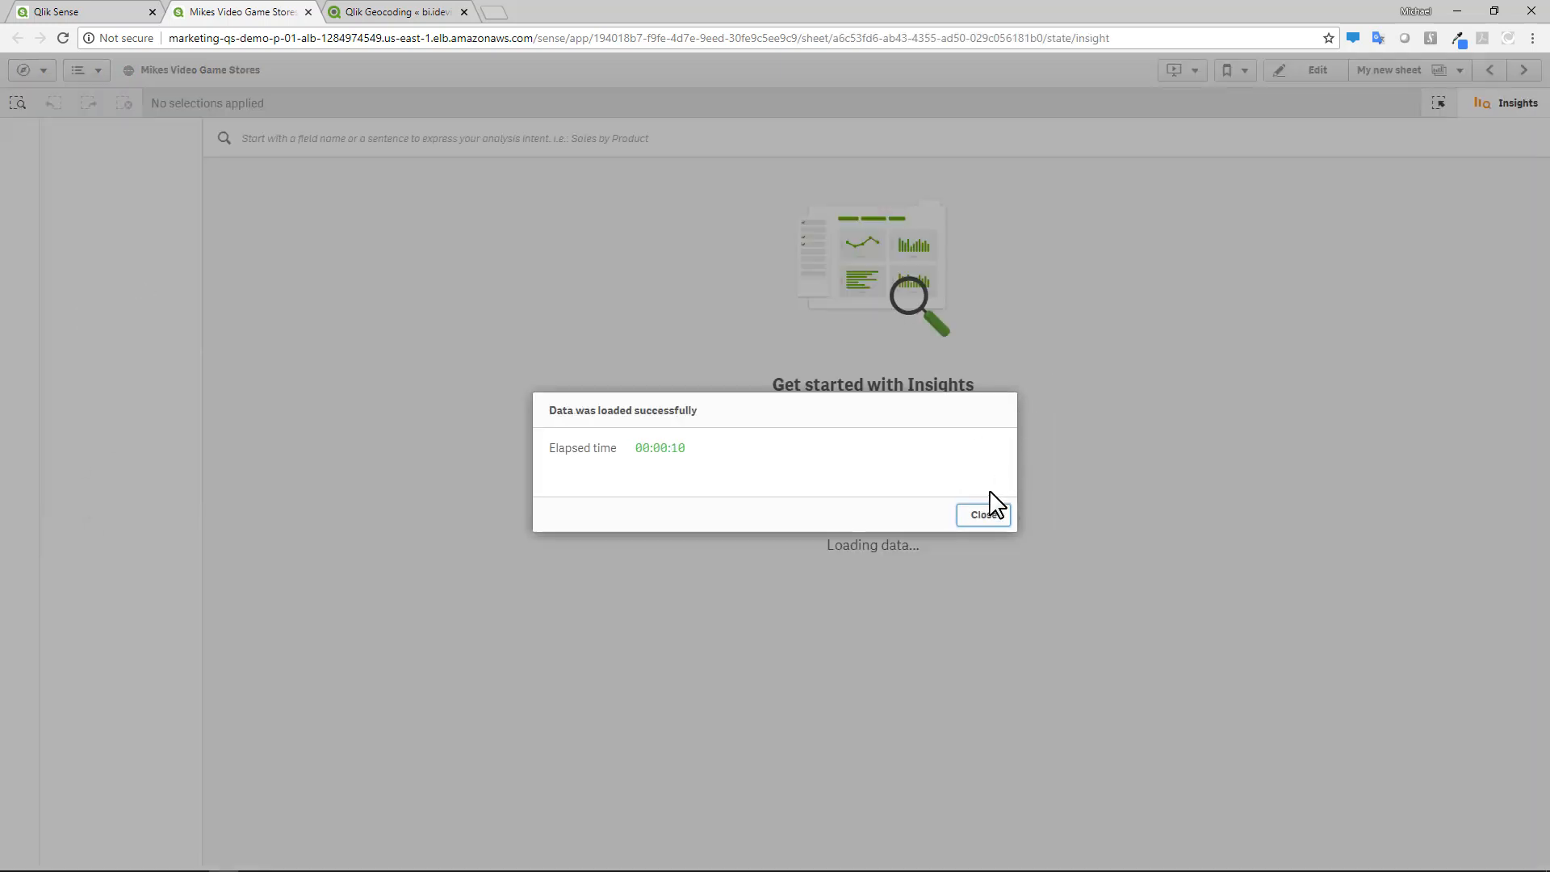
pyautogui.click(992, 521)
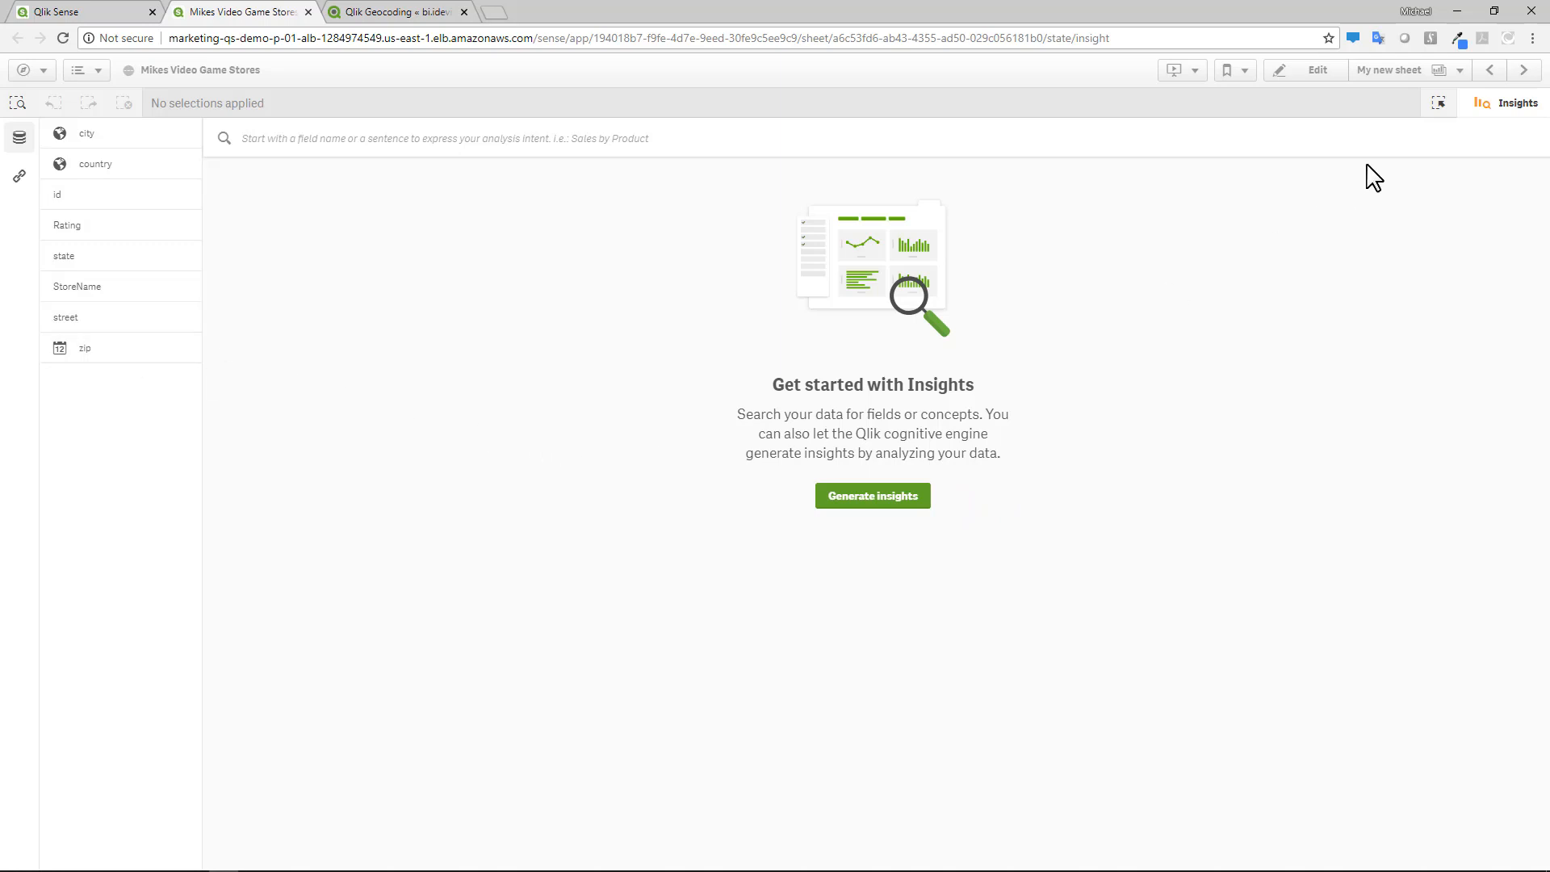
# Edit the new sheet and place a table in its upper-left area with id as the first column
pyautogui.click(1500, 112)
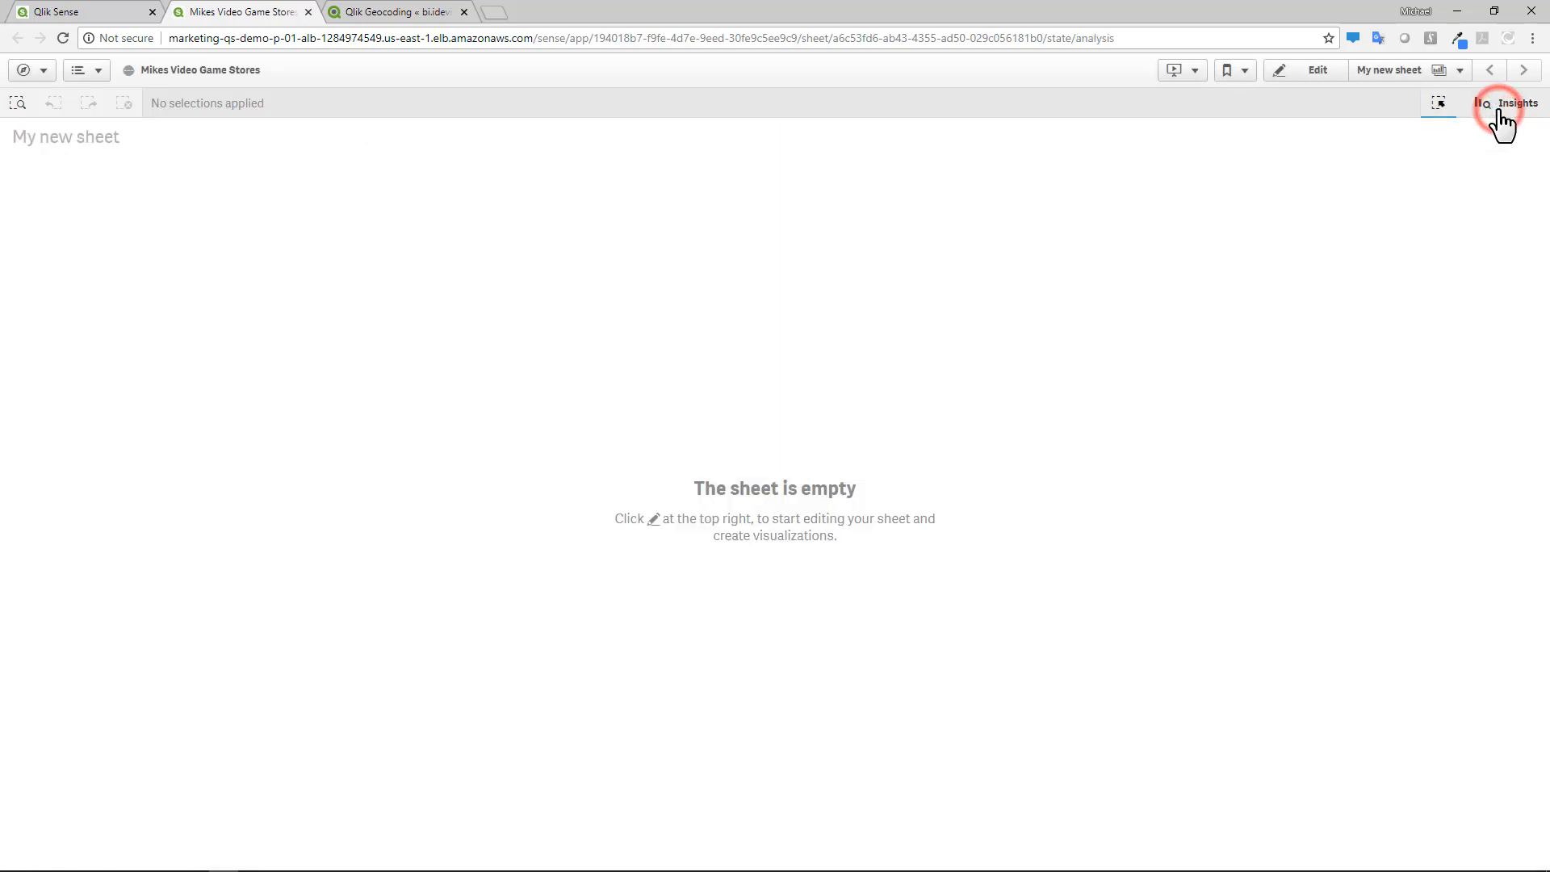
pyautogui.click(1310, 71)
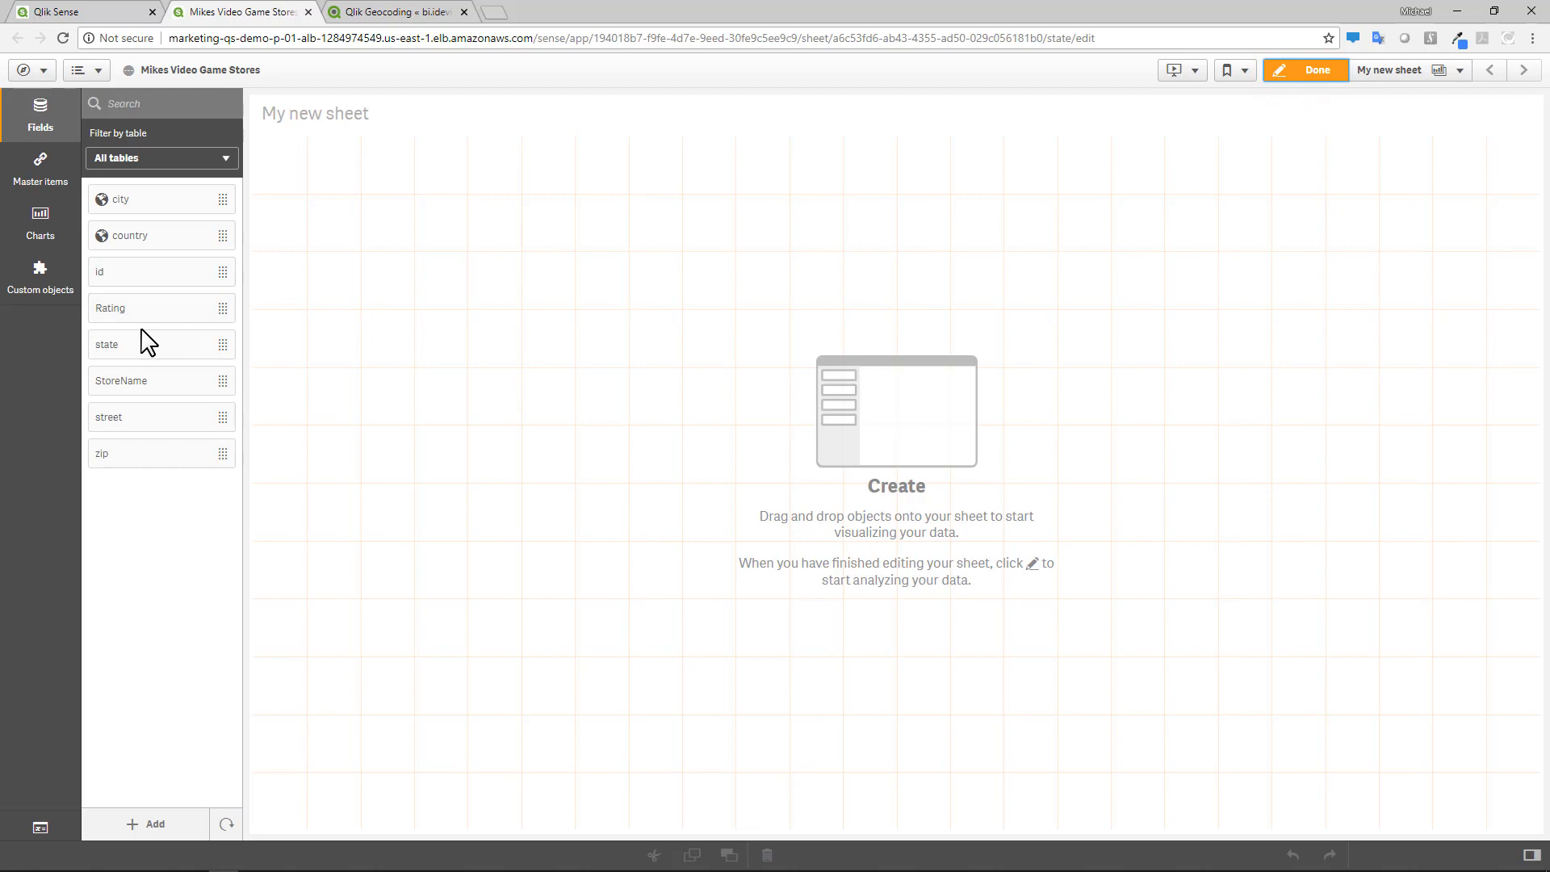
pyautogui.click(37, 218)
pyautogui.moveTo(162, 612); pyautogui.dragTo(485, 484)
pyautogui.moveTo(789, 821); pyautogui.dragTo(790, 537)
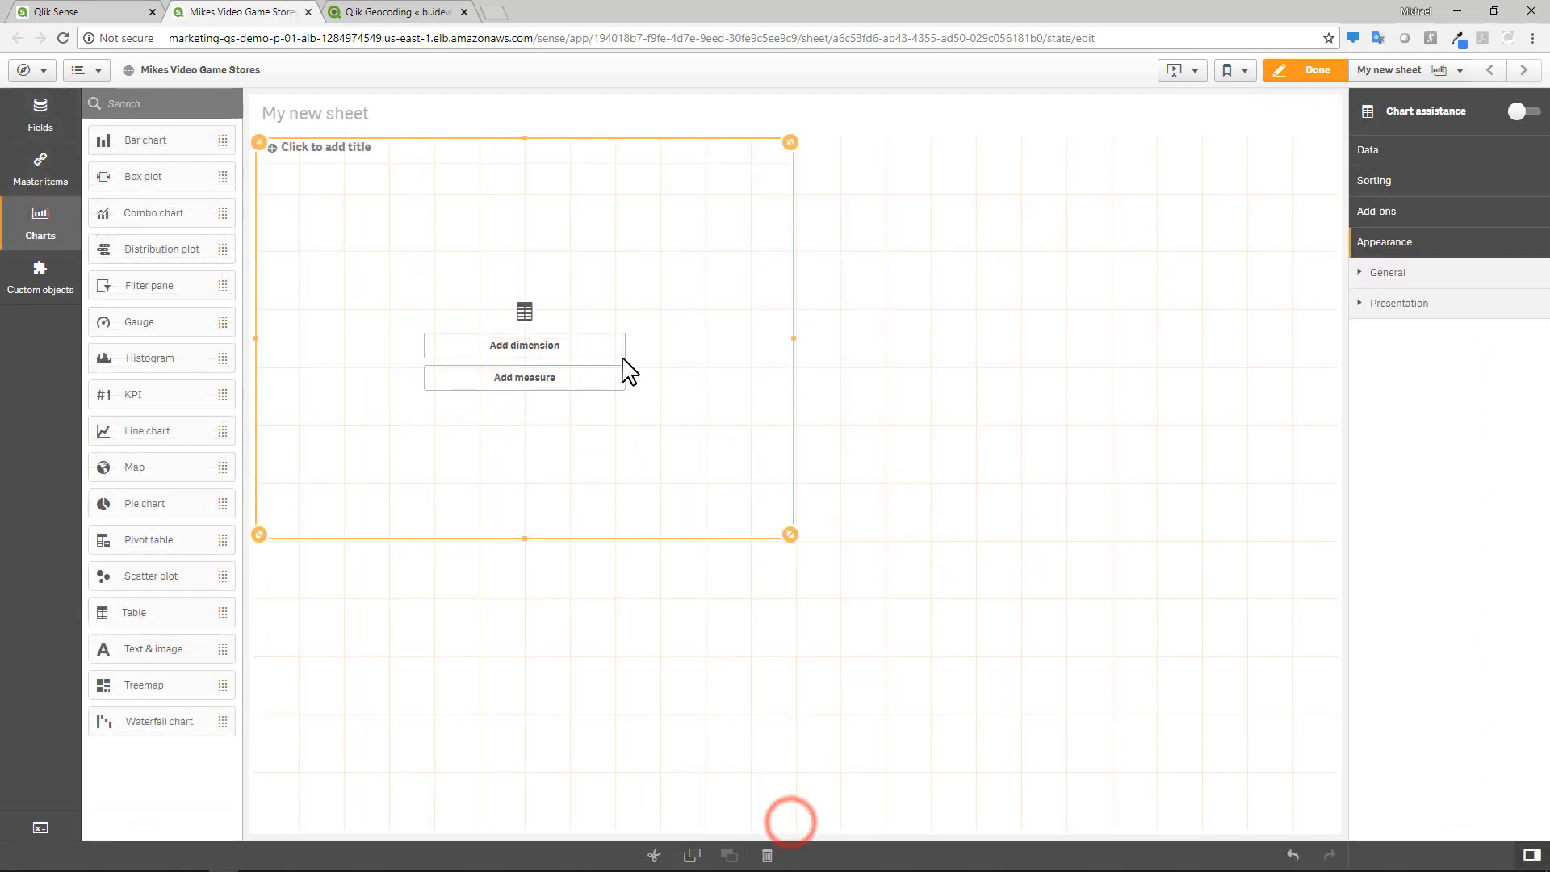
pyautogui.click(607, 349)
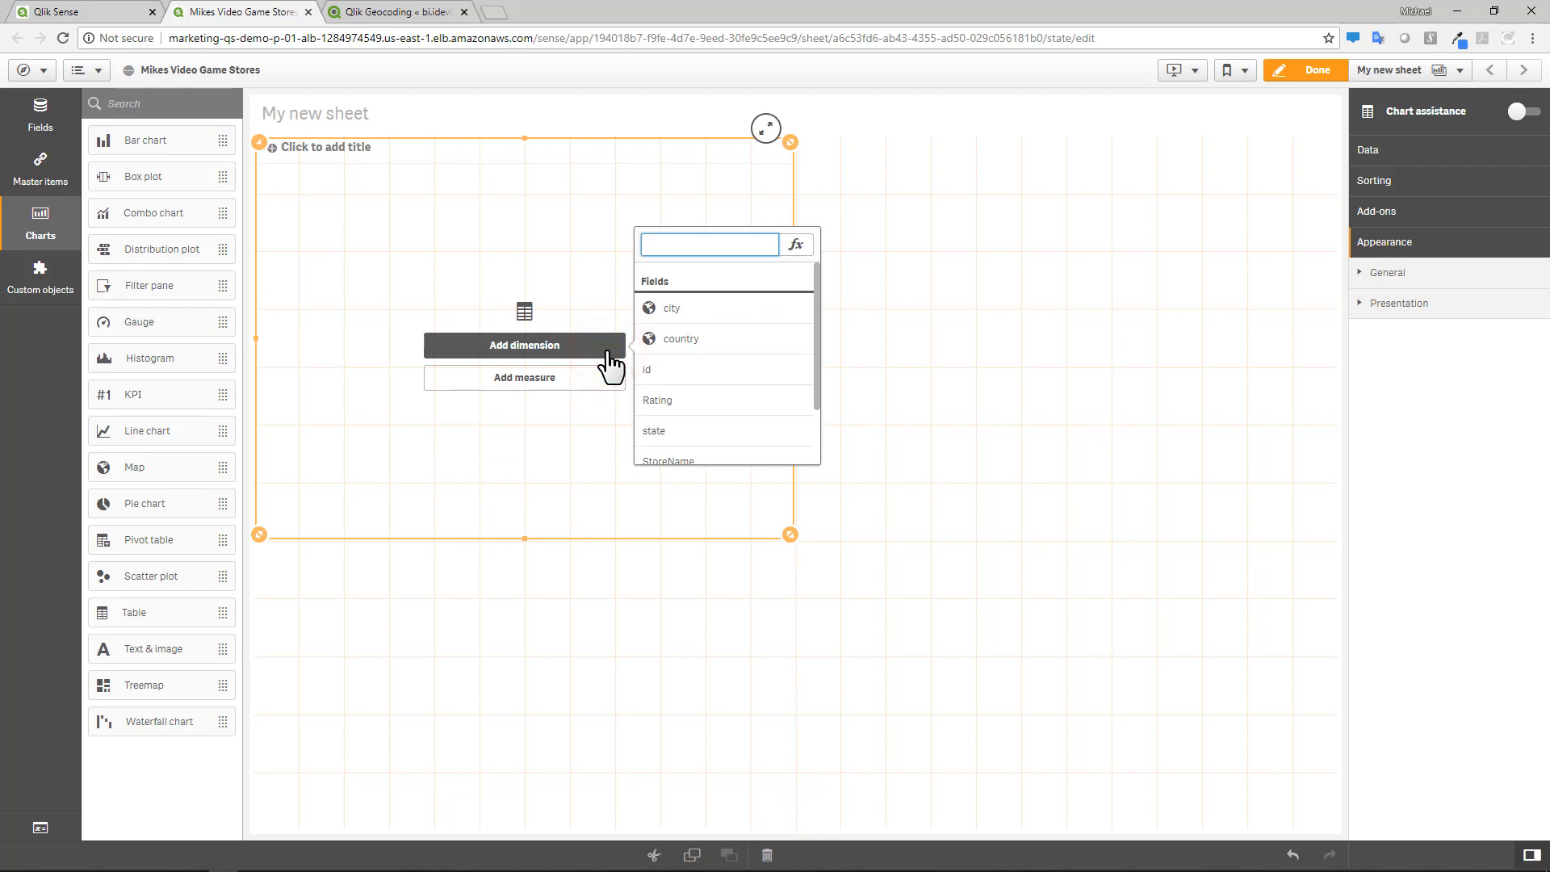
pyautogui.click(667, 370)
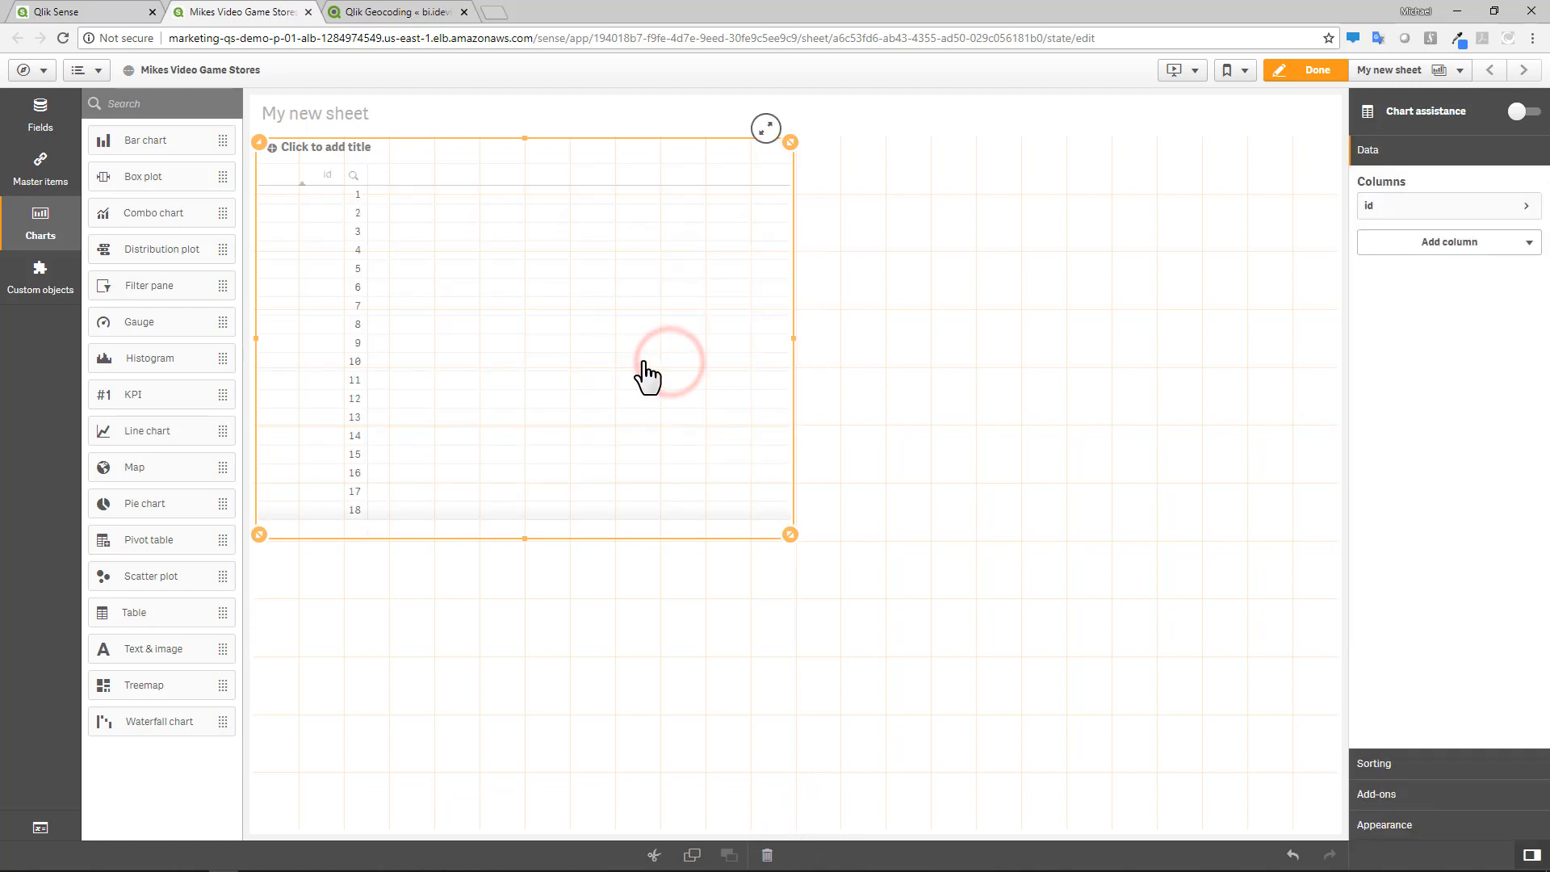
# Add the country, city, StoreName and zip fields as table columns and enlarge the table to fit all its rows
pyautogui.click(40, 113)
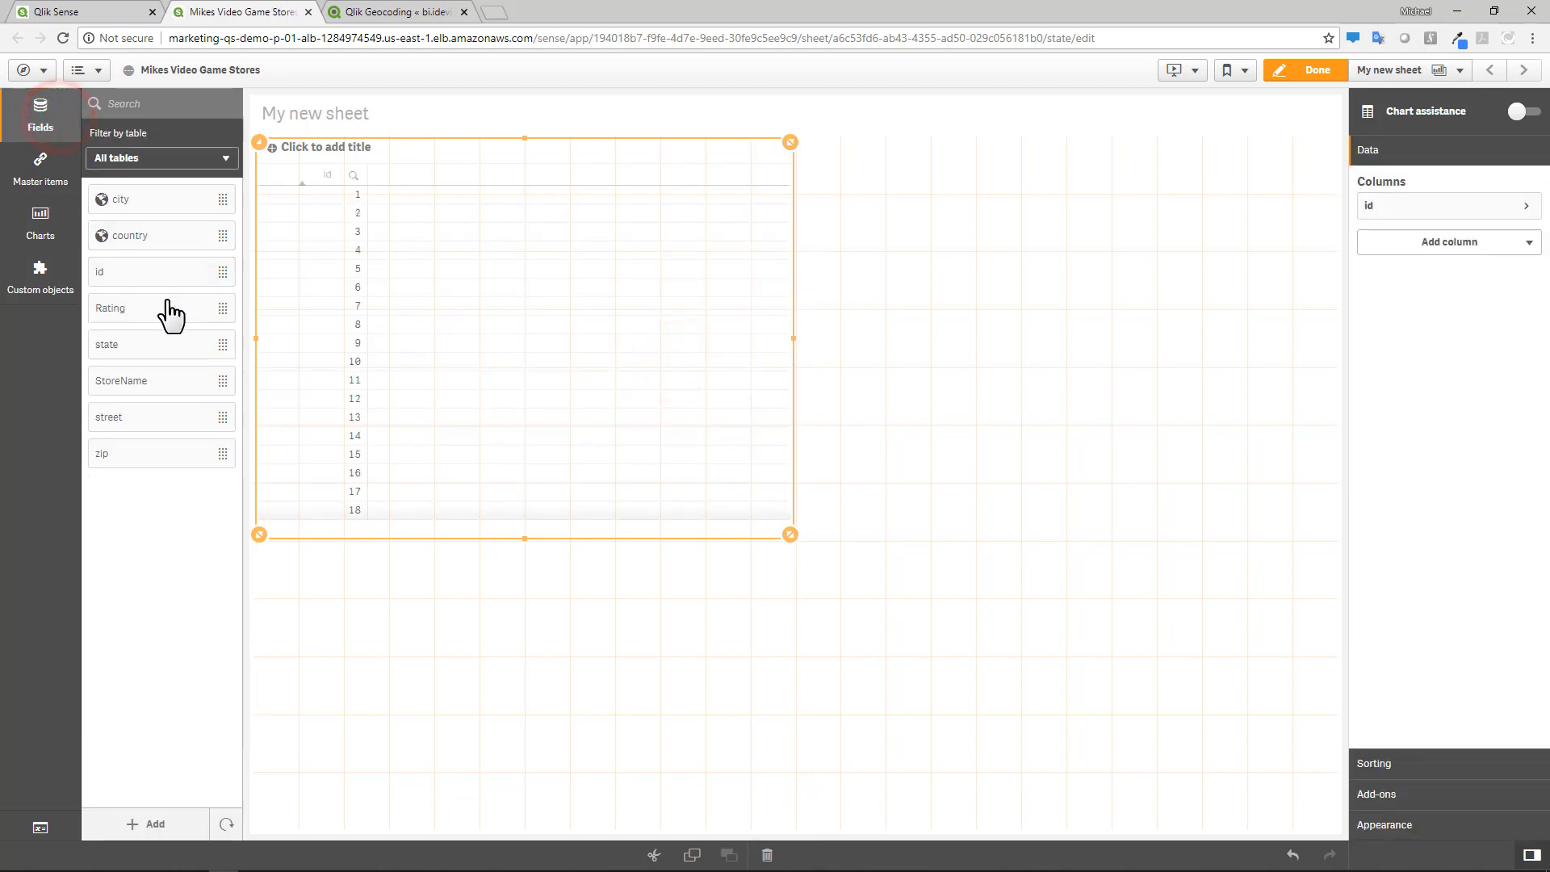
pyautogui.moveTo(161, 241); pyautogui.dragTo(408, 277)
pyautogui.click(456, 295)
pyautogui.moveTo(164, 205); pyautogui.dragTo(408, 279)
pyautogui.click(431, 299)
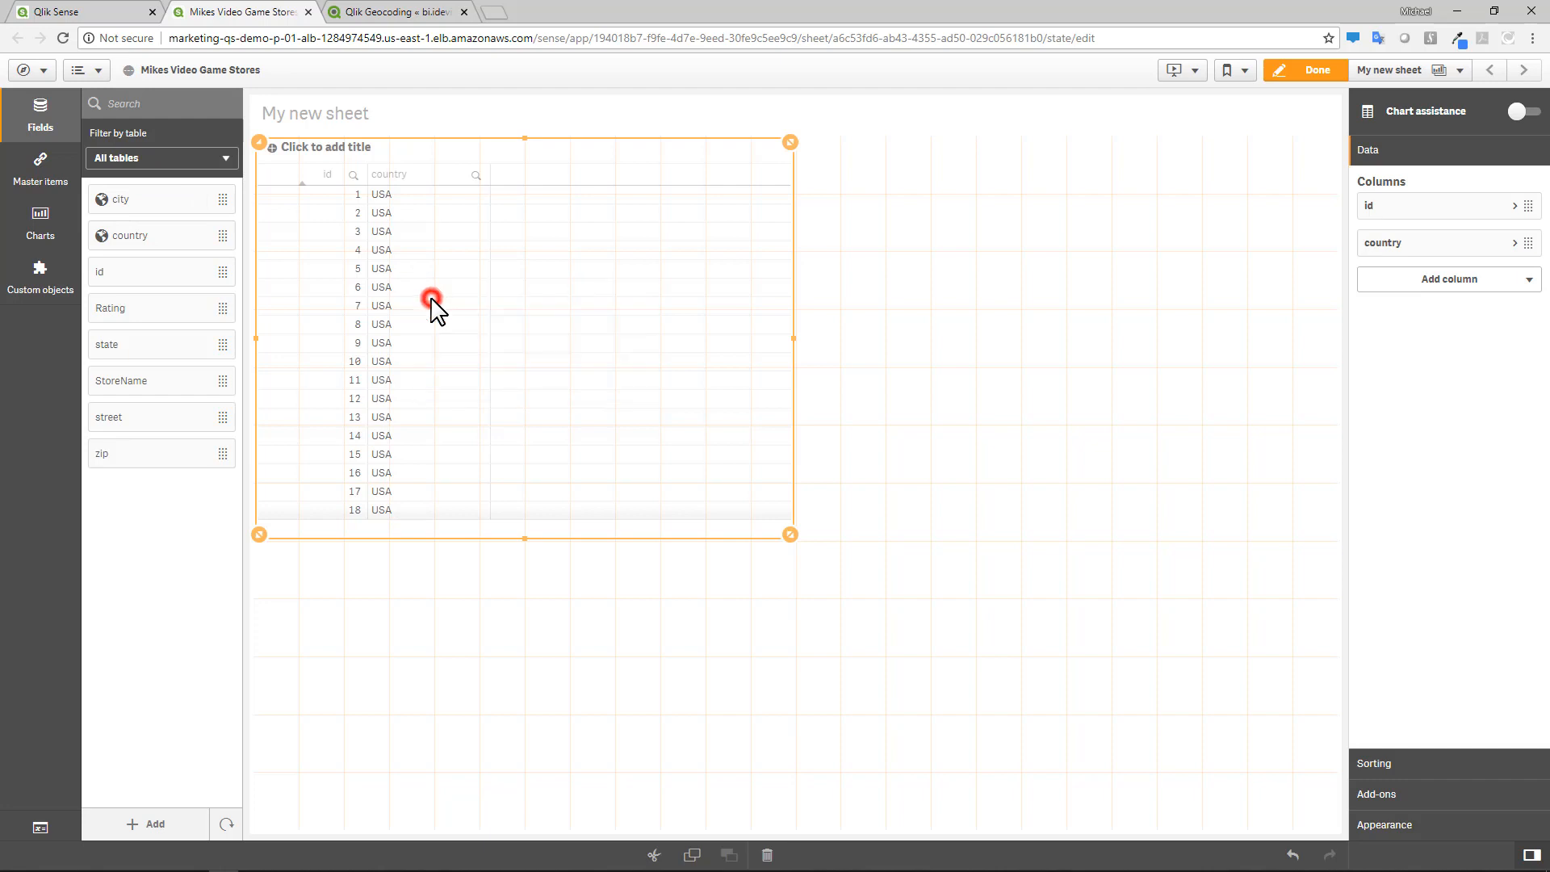
pyautogui.moveTo(145, 395); pyautogui.dragTo(450, 323)
pyautogui.click(451, 297)
pyautogui.moveTo(169, 453); pyautogui.dragTo(529, 408)
pyautogui.click(497, 294)
pyautogui.moveTo(788, 533); pyautogui.dragTo(900, 663)
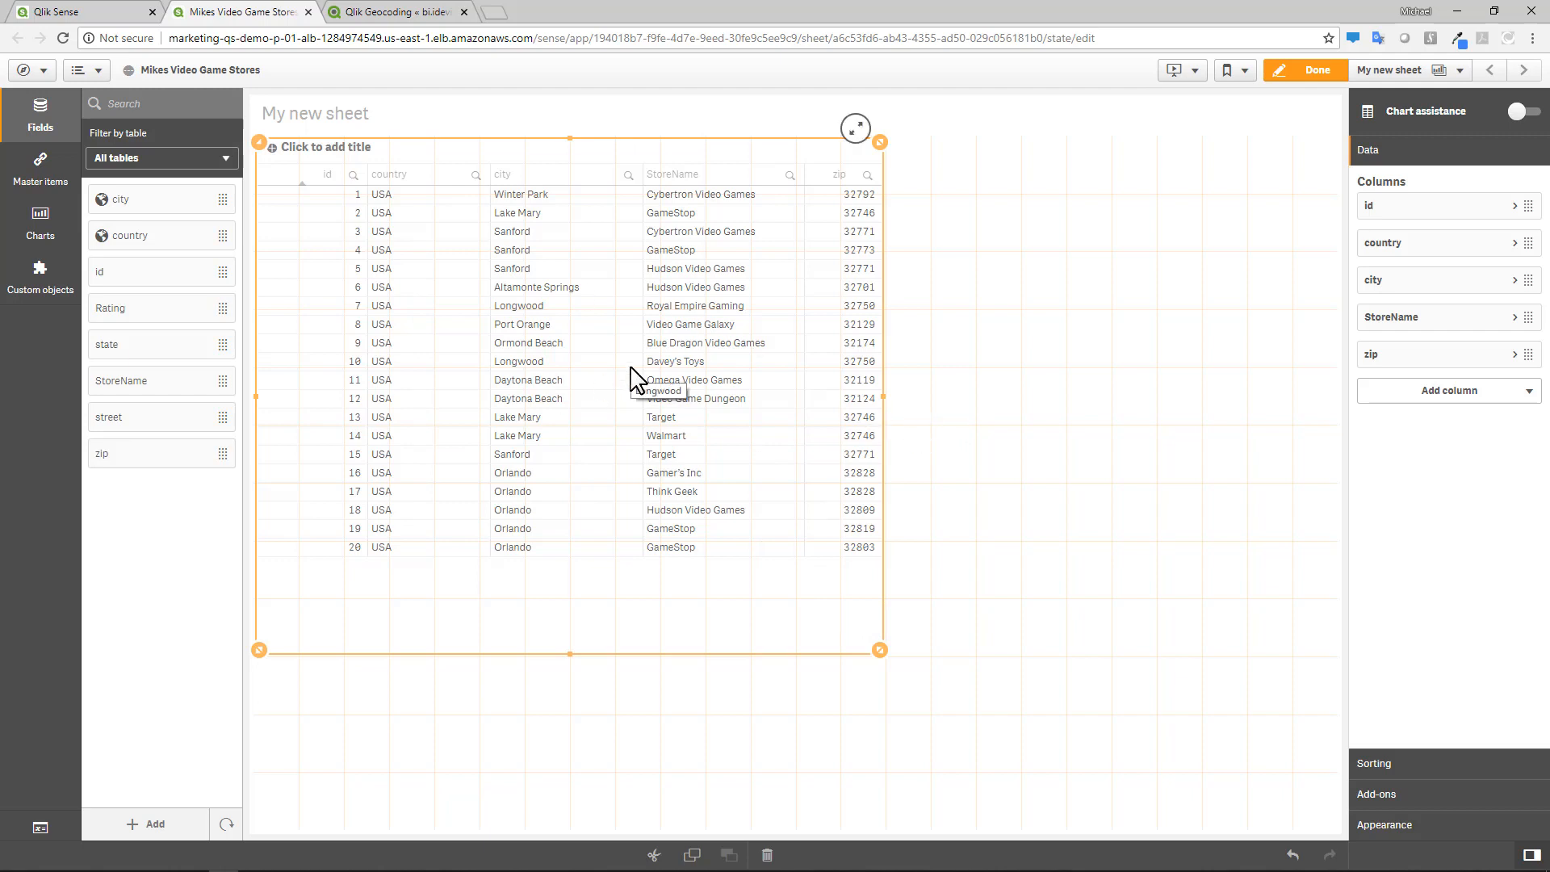
pyautogui.moveTo(880, 650); pyautogui.dragTo(888, 596)
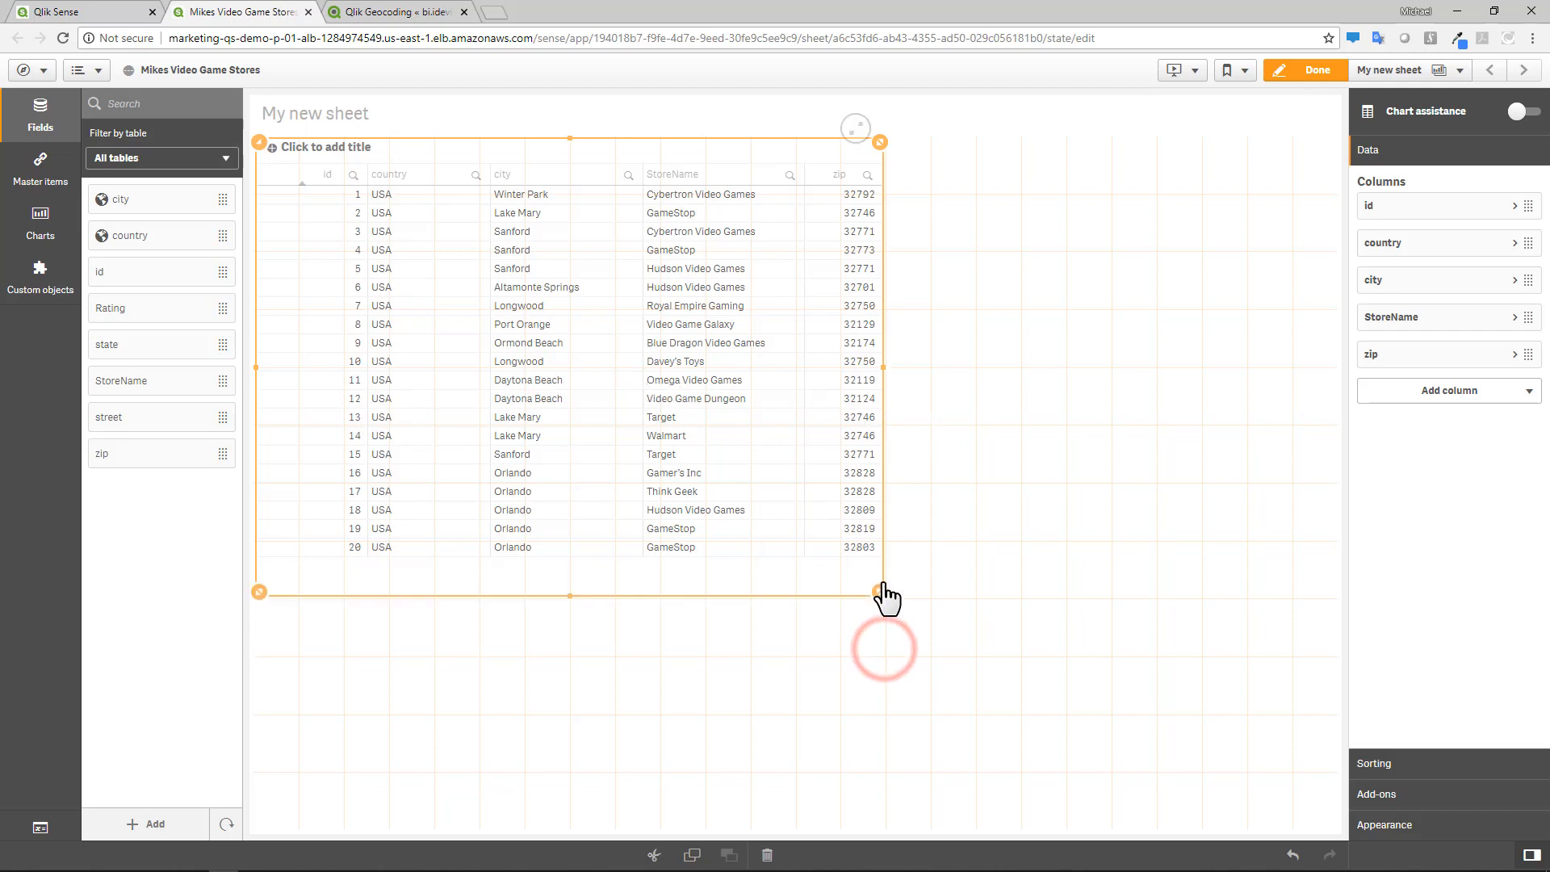
# Open the app's data load editor in a new tab
pyautogui.click(49, 71)
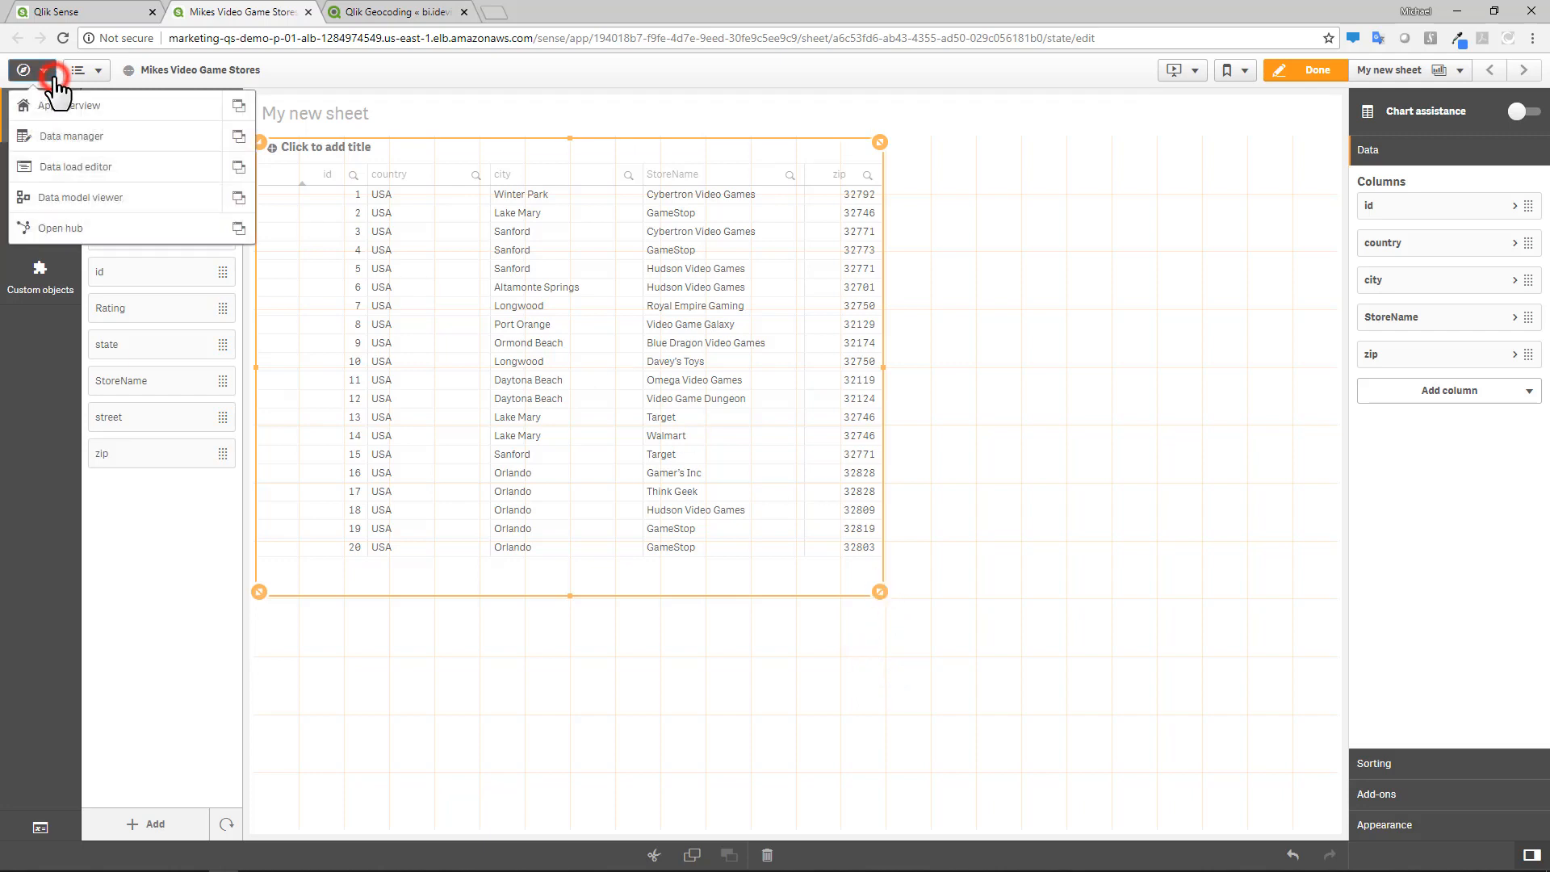
pyautogui.click(239, 167)
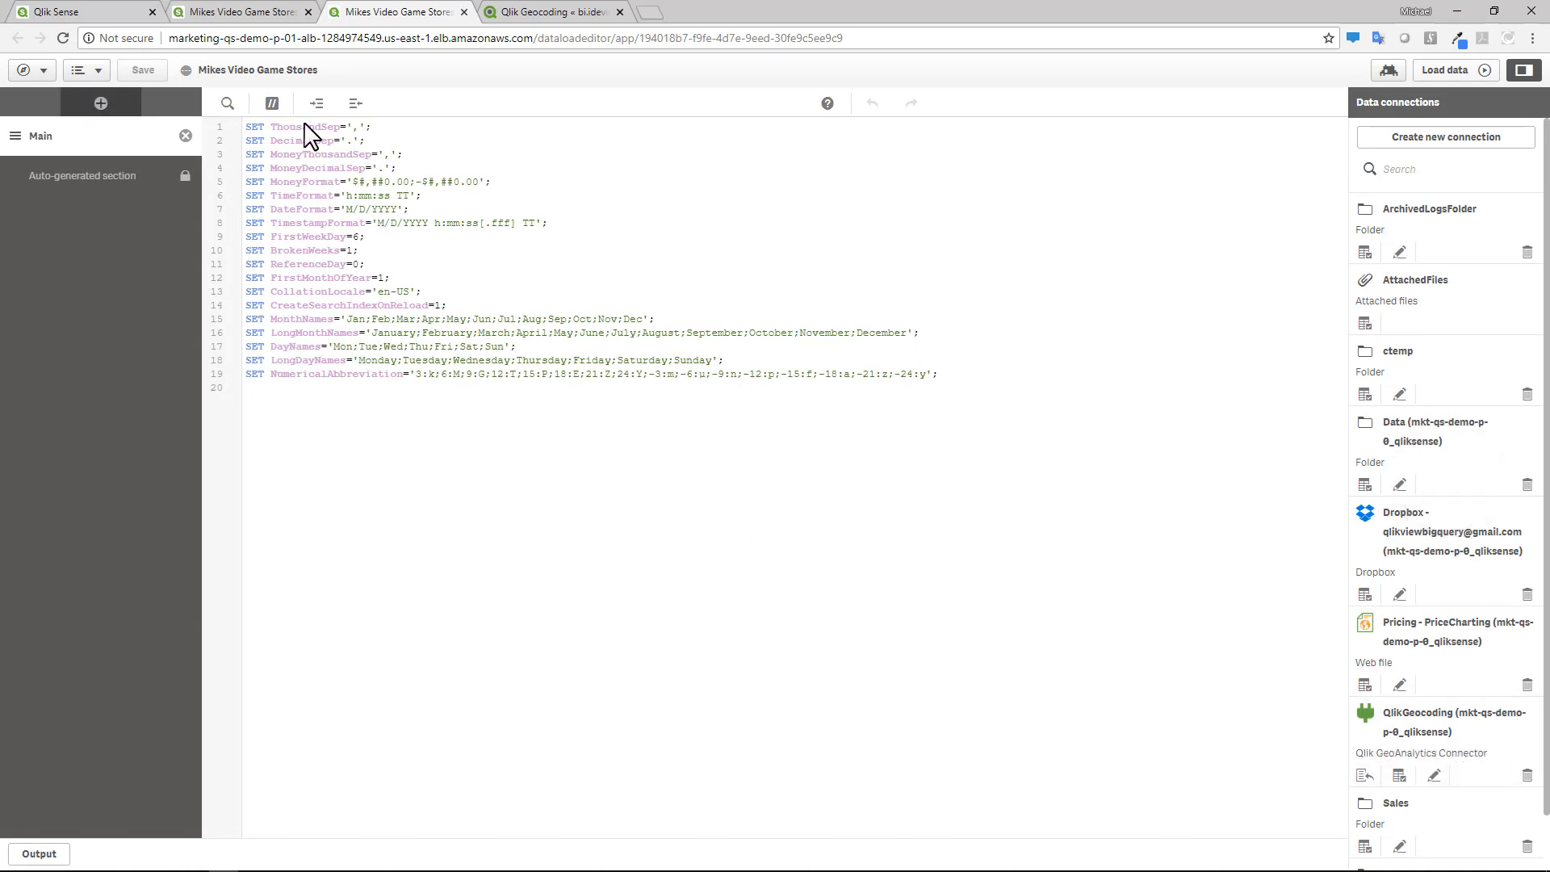
pyautogui.click(1405, 154)
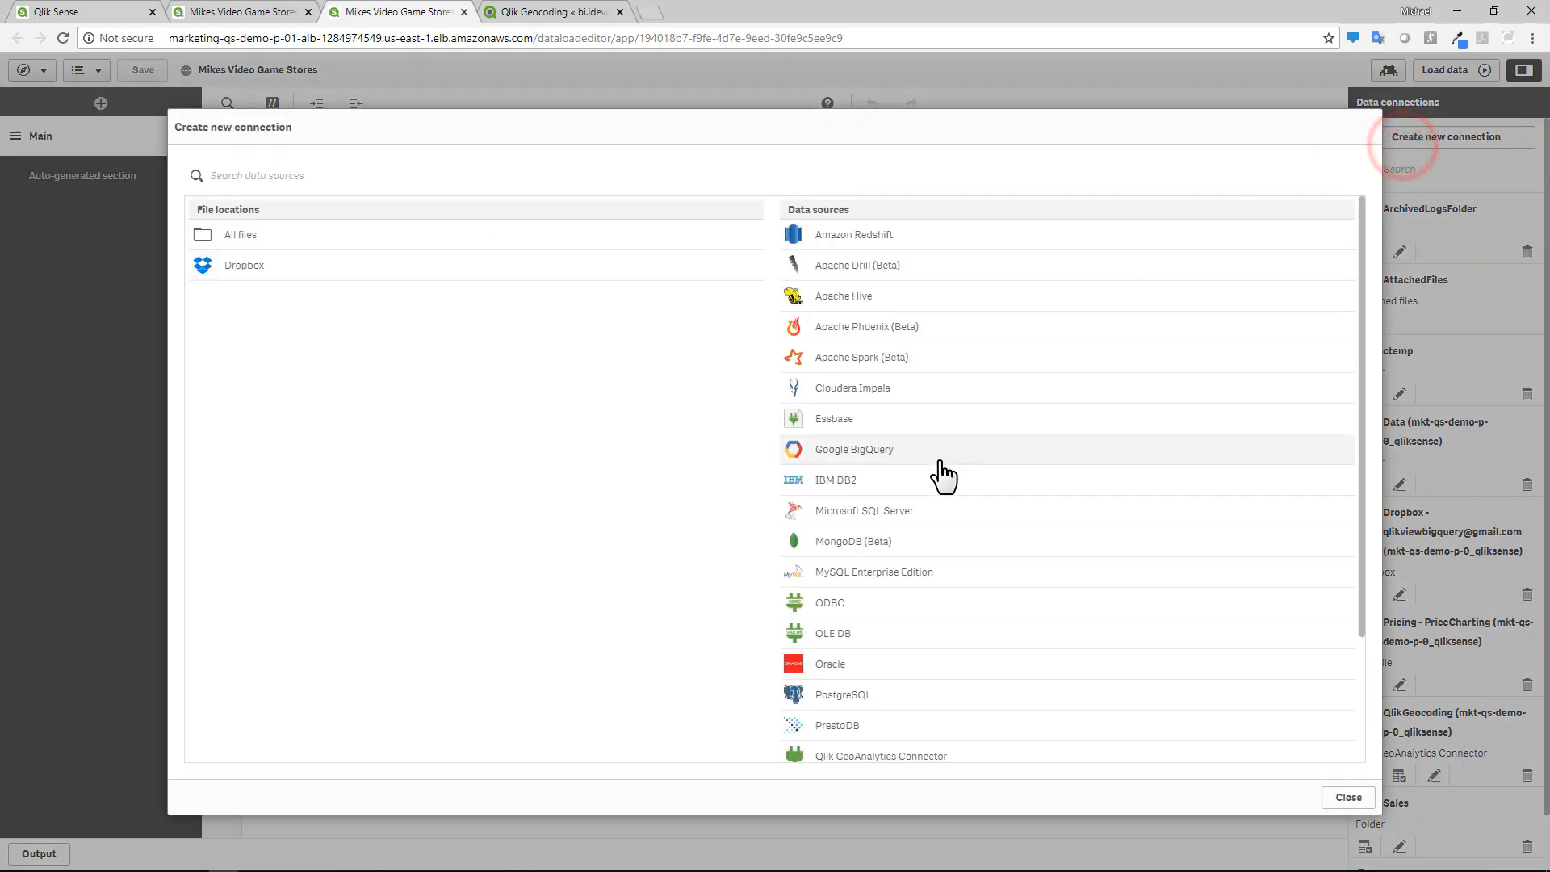
pyautogui.scroll(-2, 893, 654)
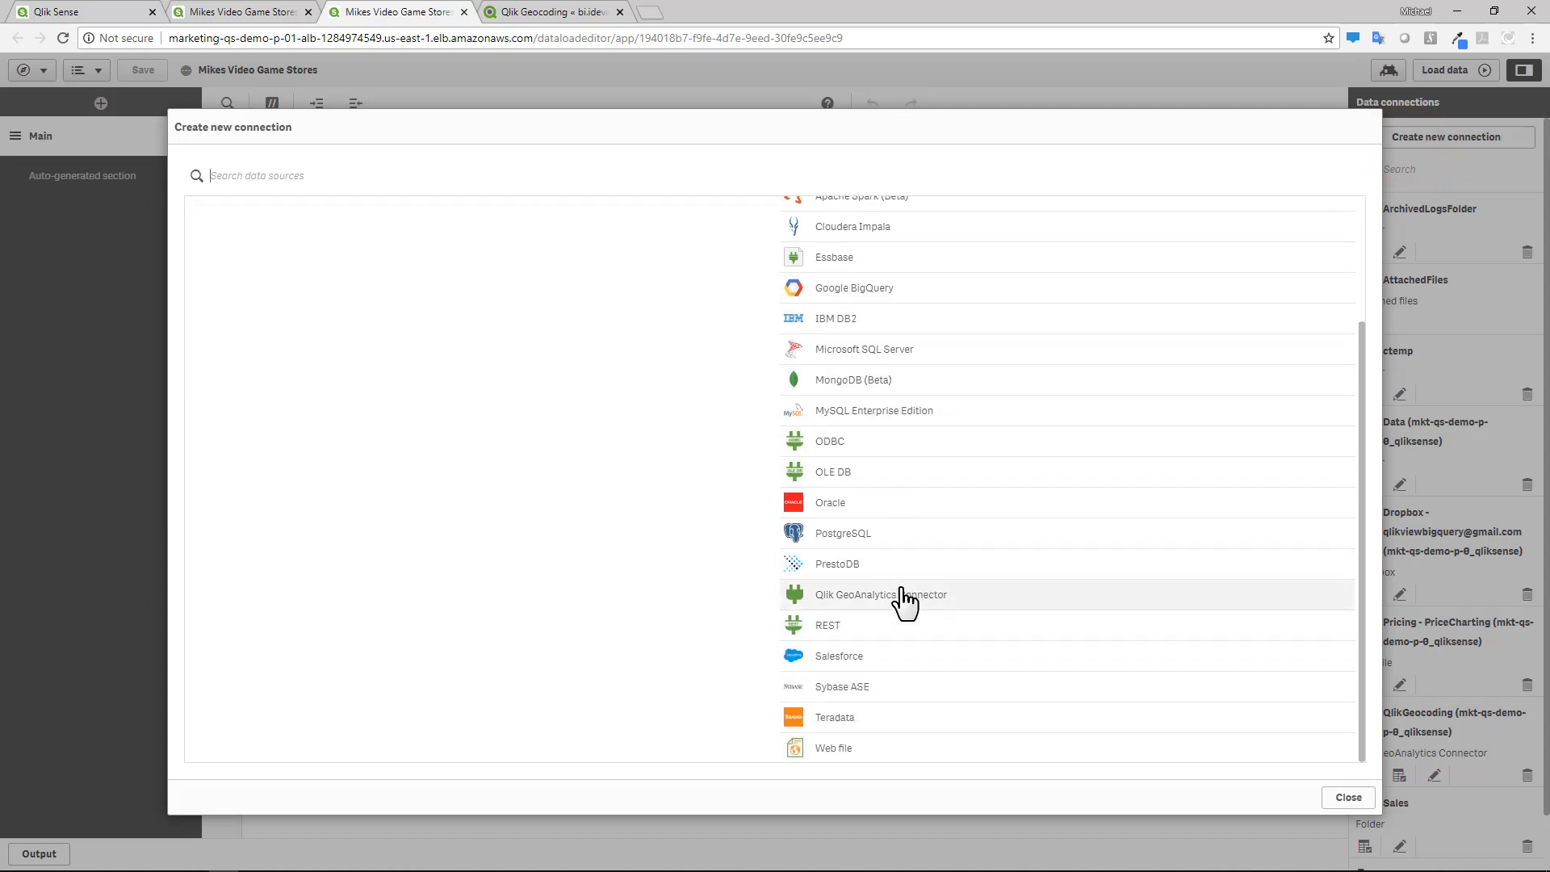
pyautogui.click(1347, 798)
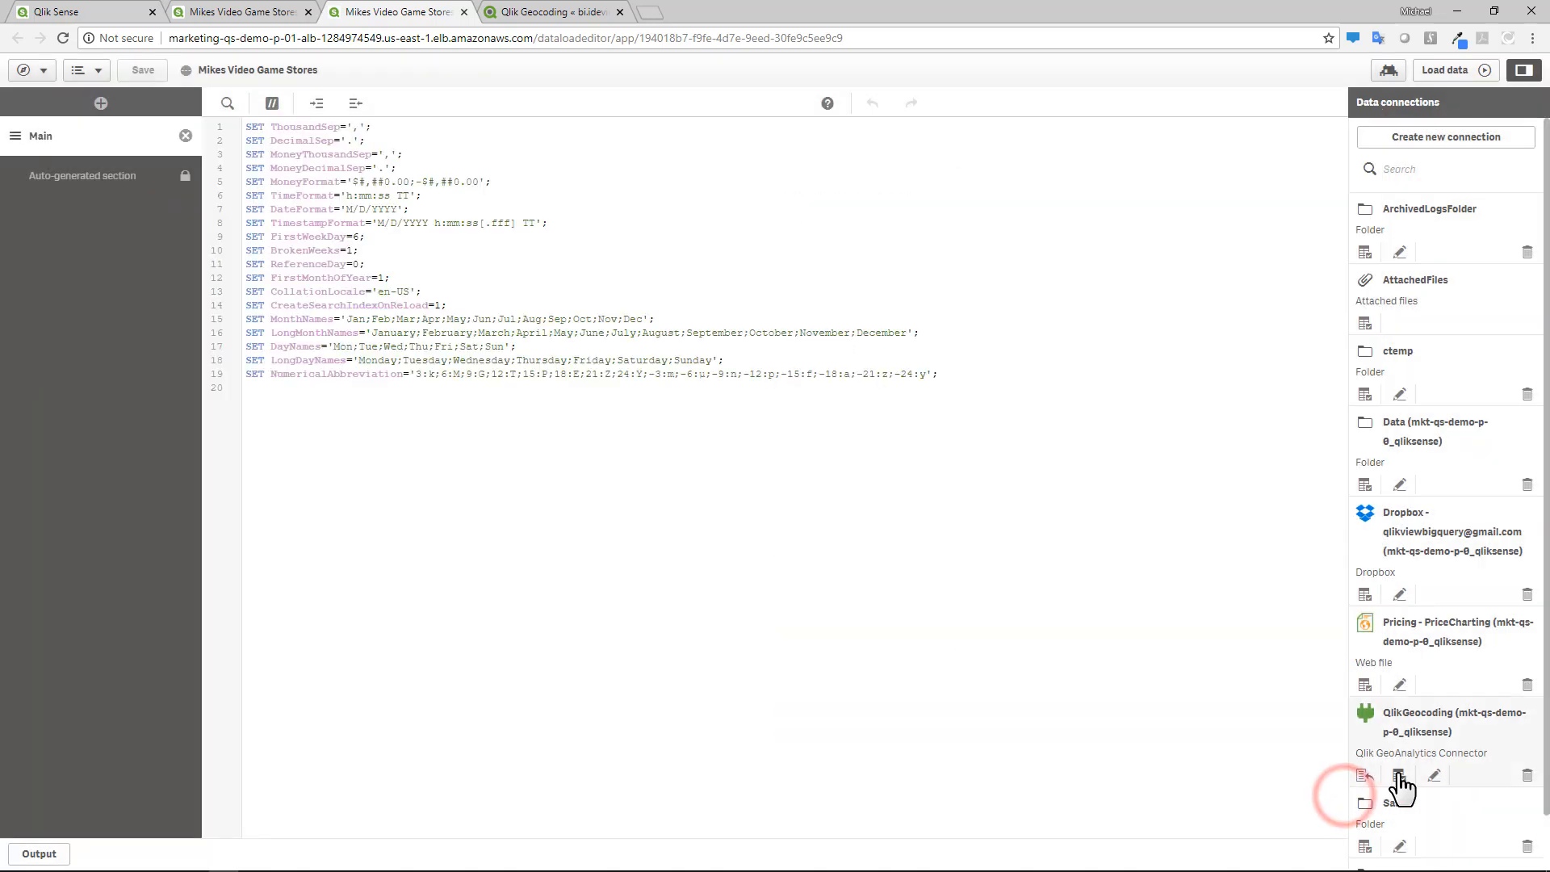
# Delete the existing QlikGeocoding data connection
pyautogui.click(1526, 775)
pyautogui.click(933, 506)
pyautogui.click(982, 524)
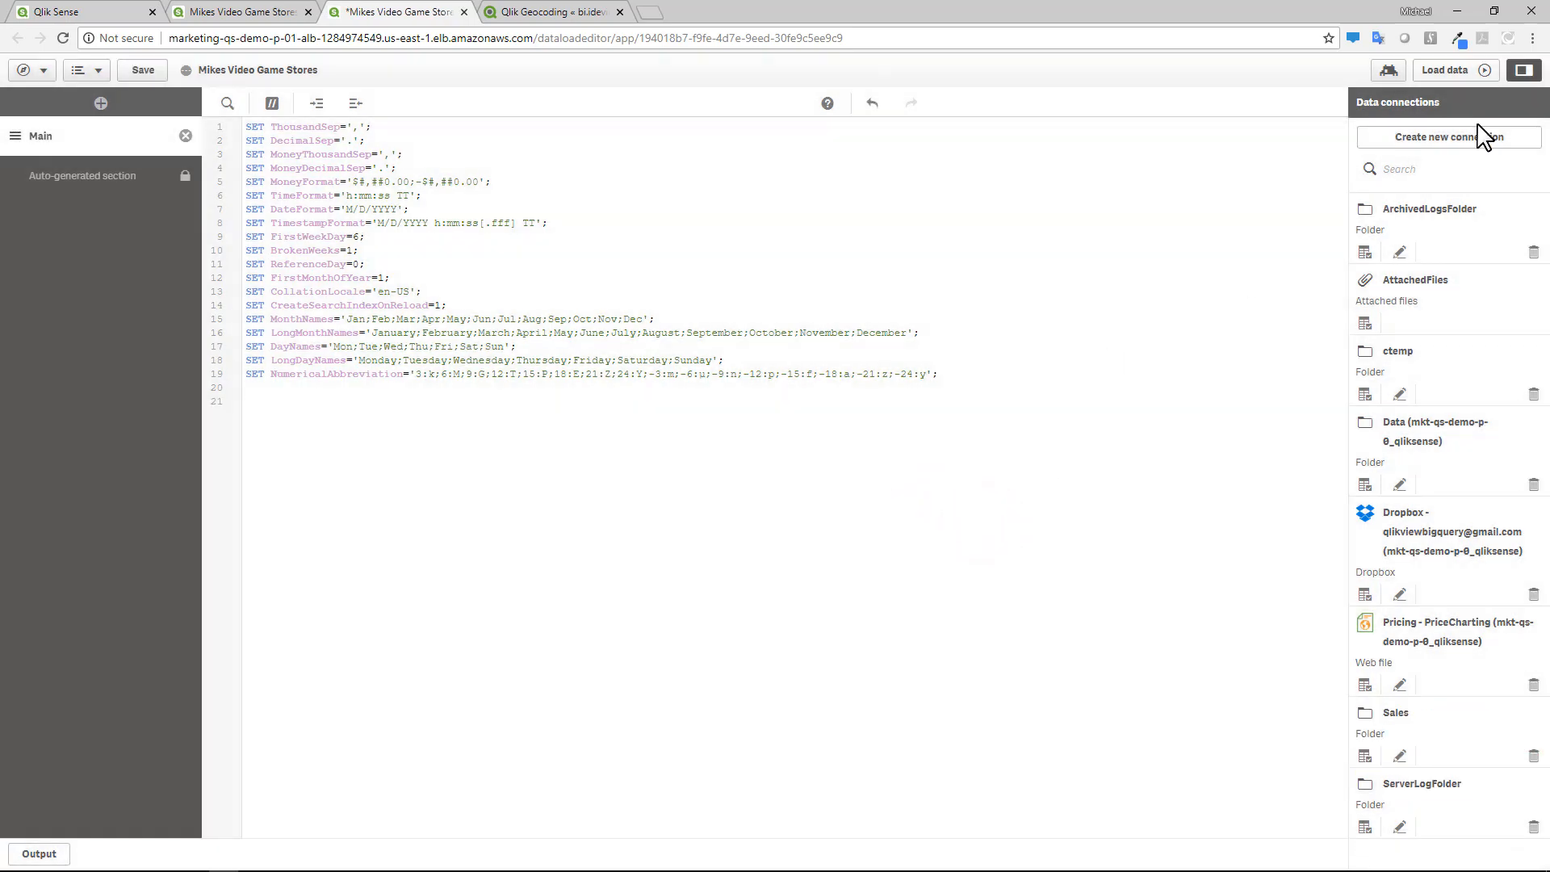
# Create a Qlik GeoAnalytics Connector connection named MikeGeoCoding using the Cloud server, test it and save it
pyautogui.click(1478, 137)
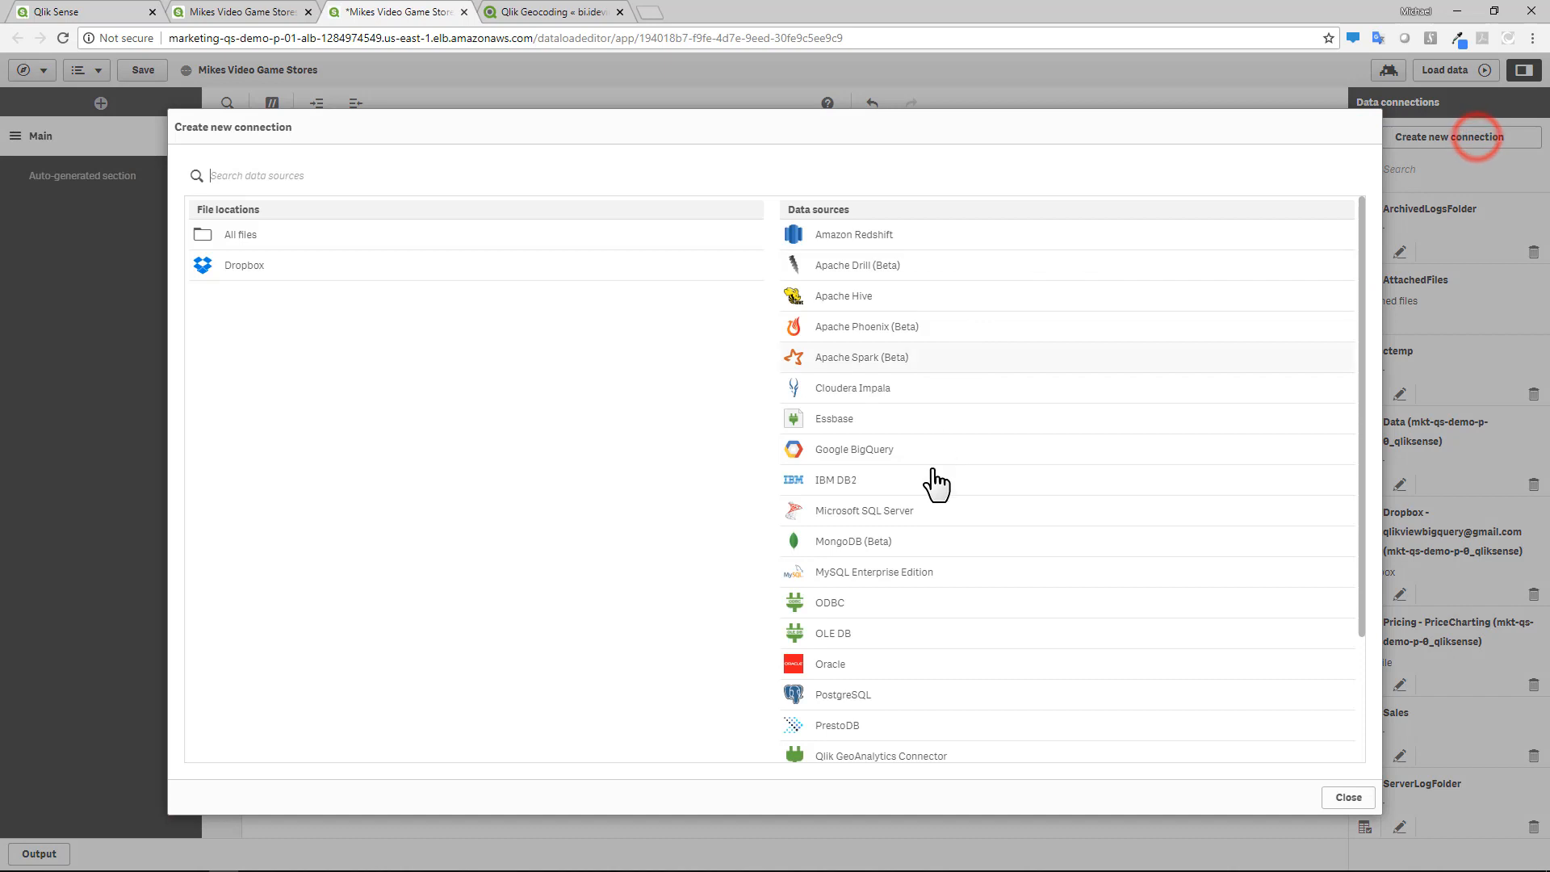
pyautogui.scroll(-1, 896, 696)
pyautogui.click(905, 683)
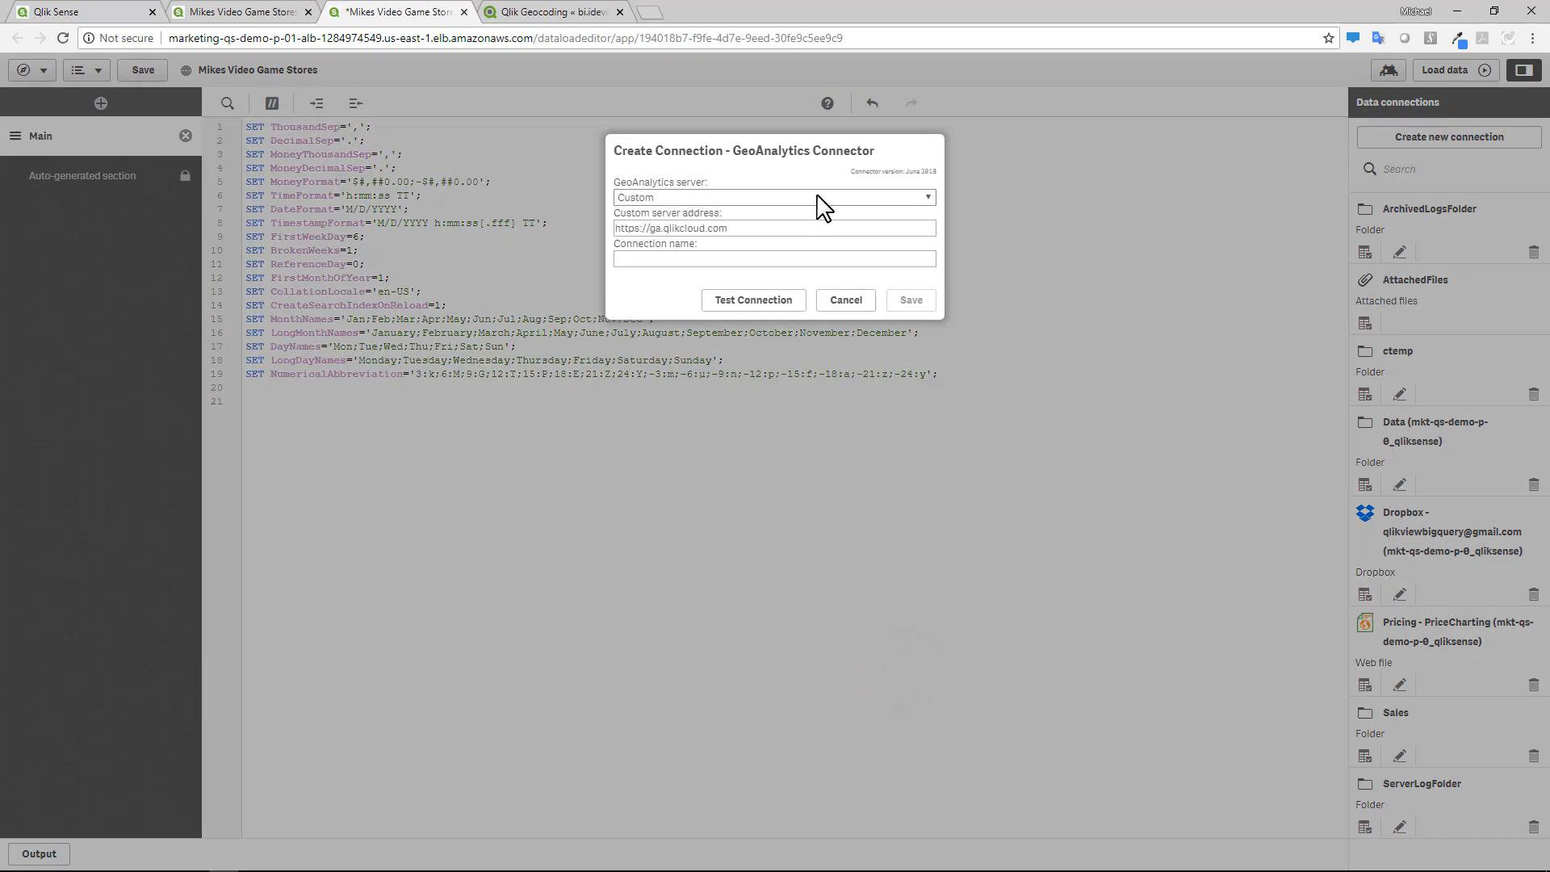
pyautogui.click(819, 197)
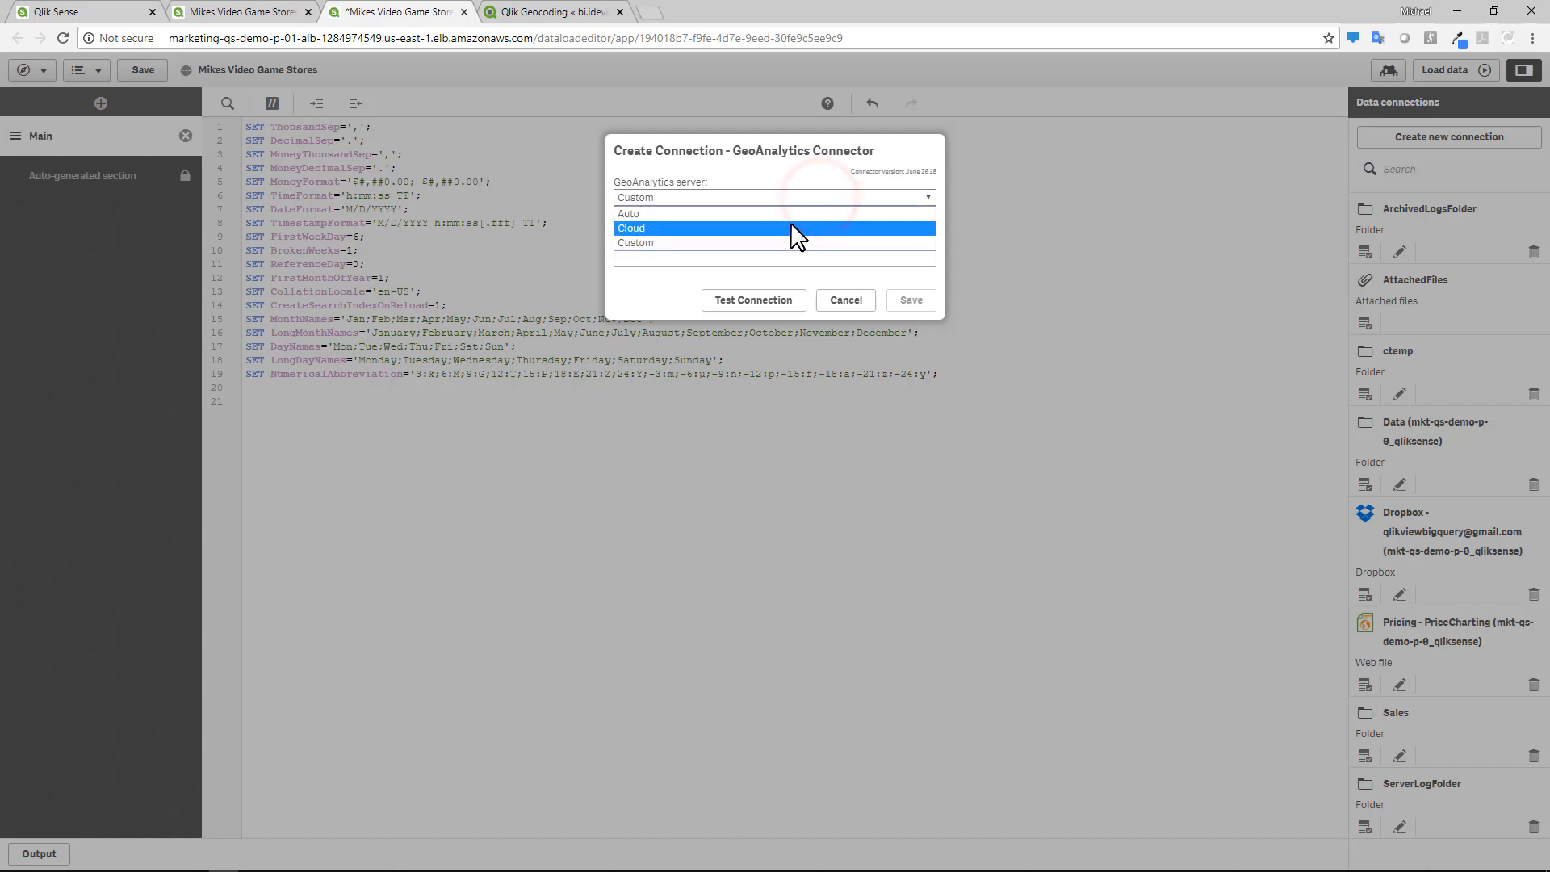
pyautogui.click(792, 228)
pyautogui.click(765, 227)
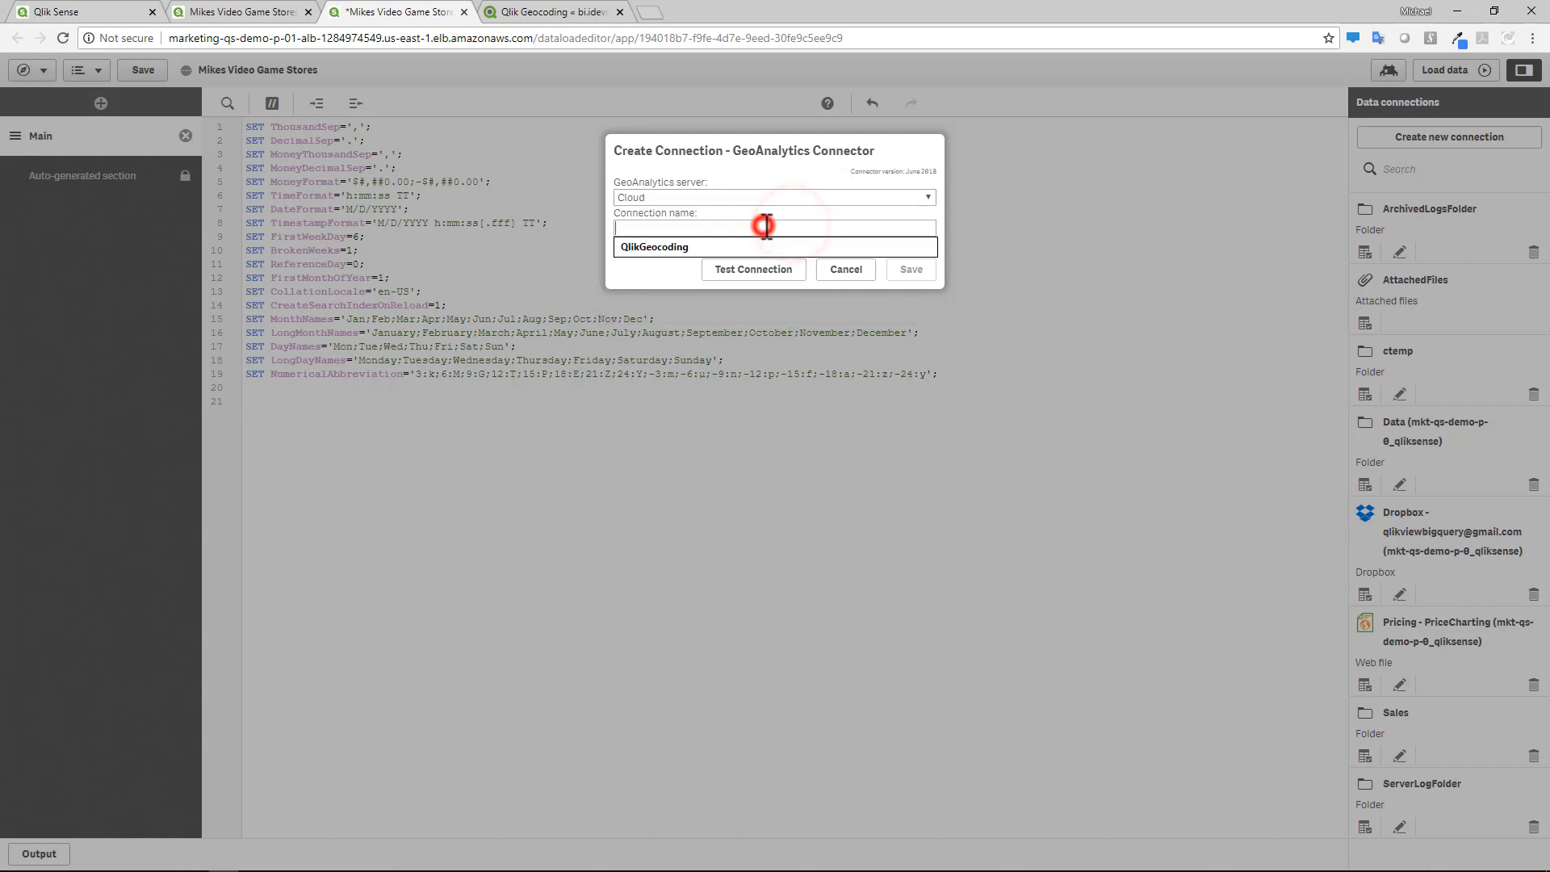
pyautogui.write('Mi')
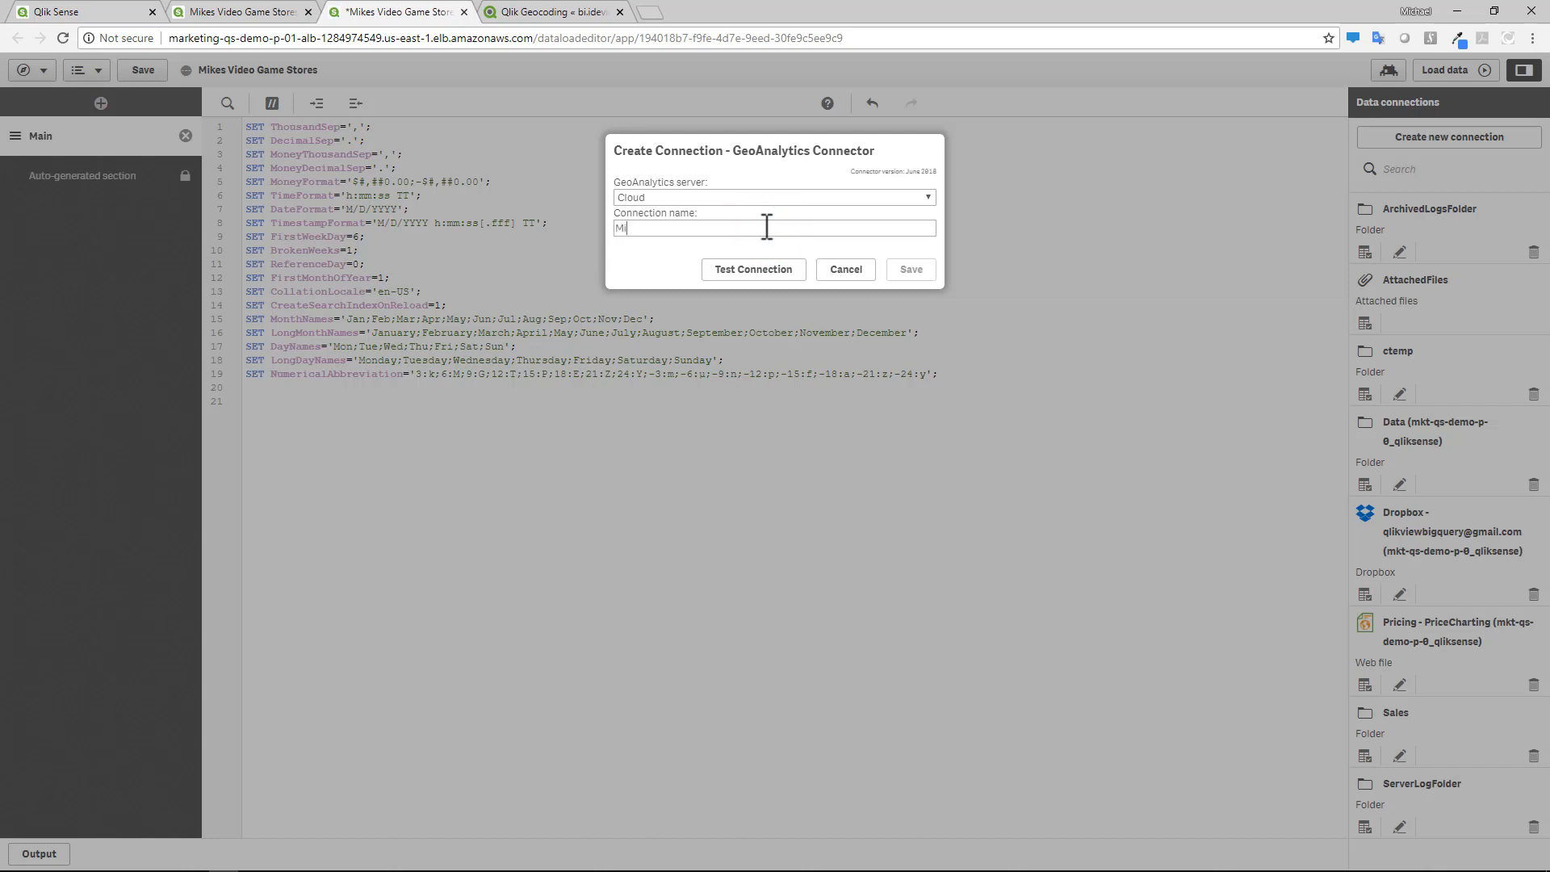
pyautogui.write('keGeoCoding')
pyautogui.click(771, 272)
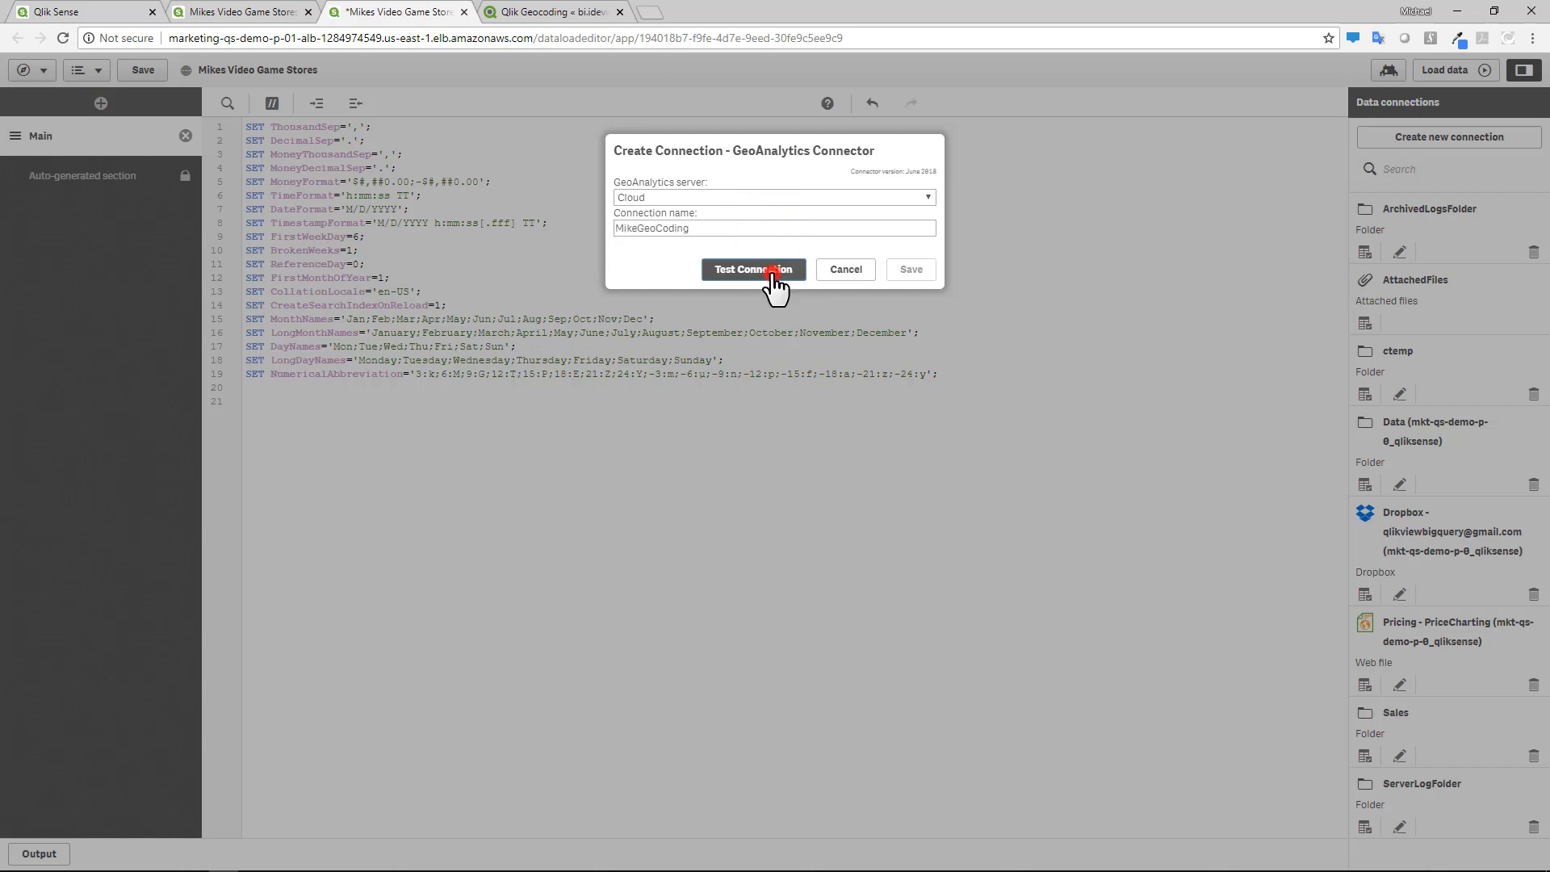
pyautogui.click(889, 285)
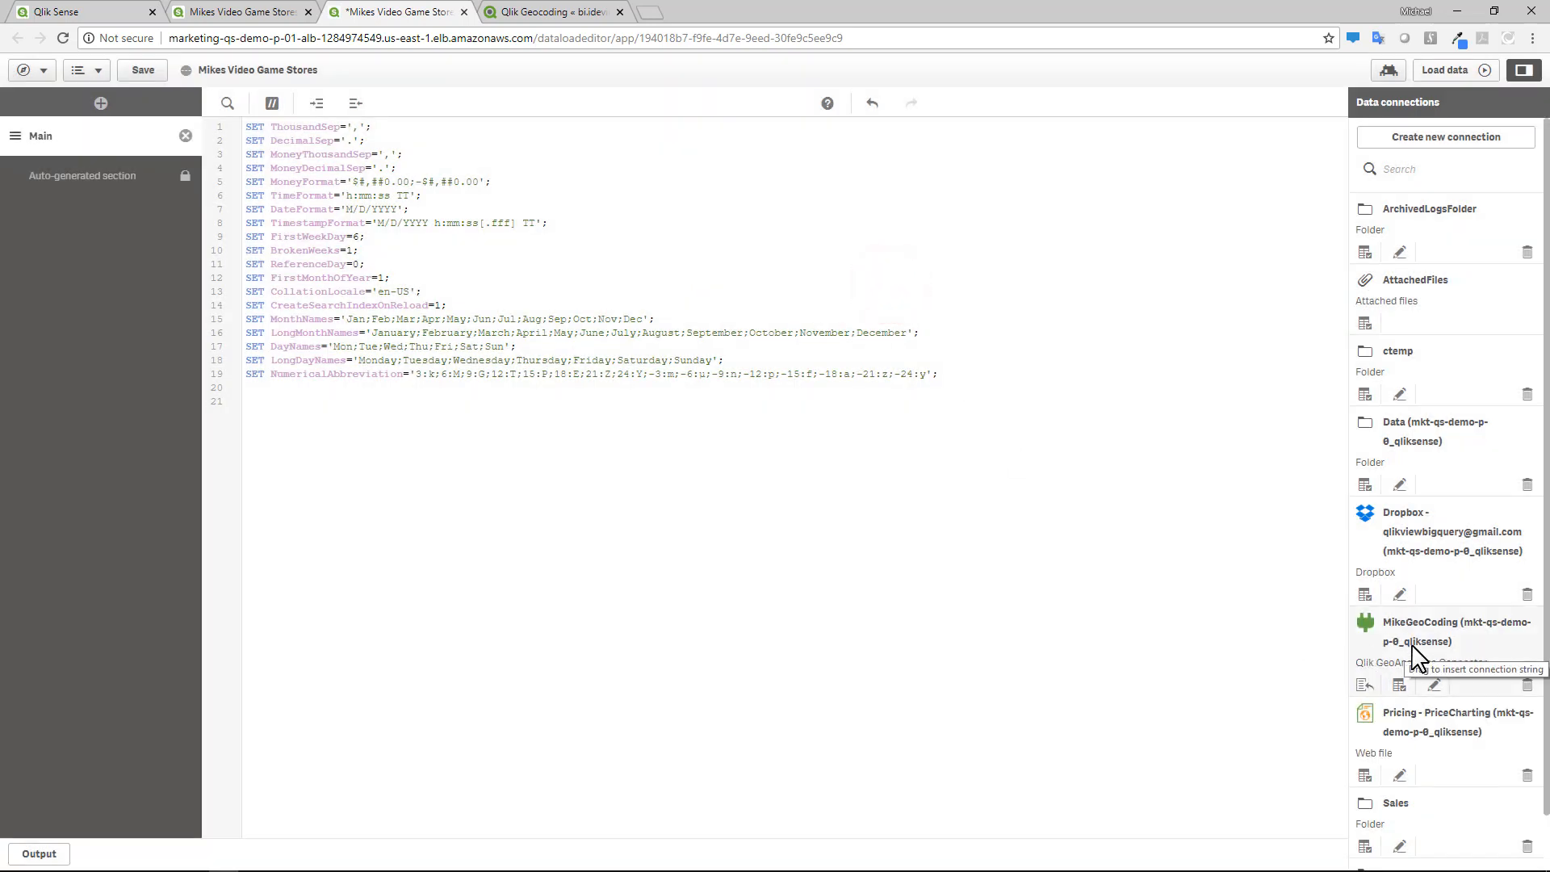
# Review the auto-generated script section down to the addresses table and unlock the section for editing
pyautogui.click(105, 179)
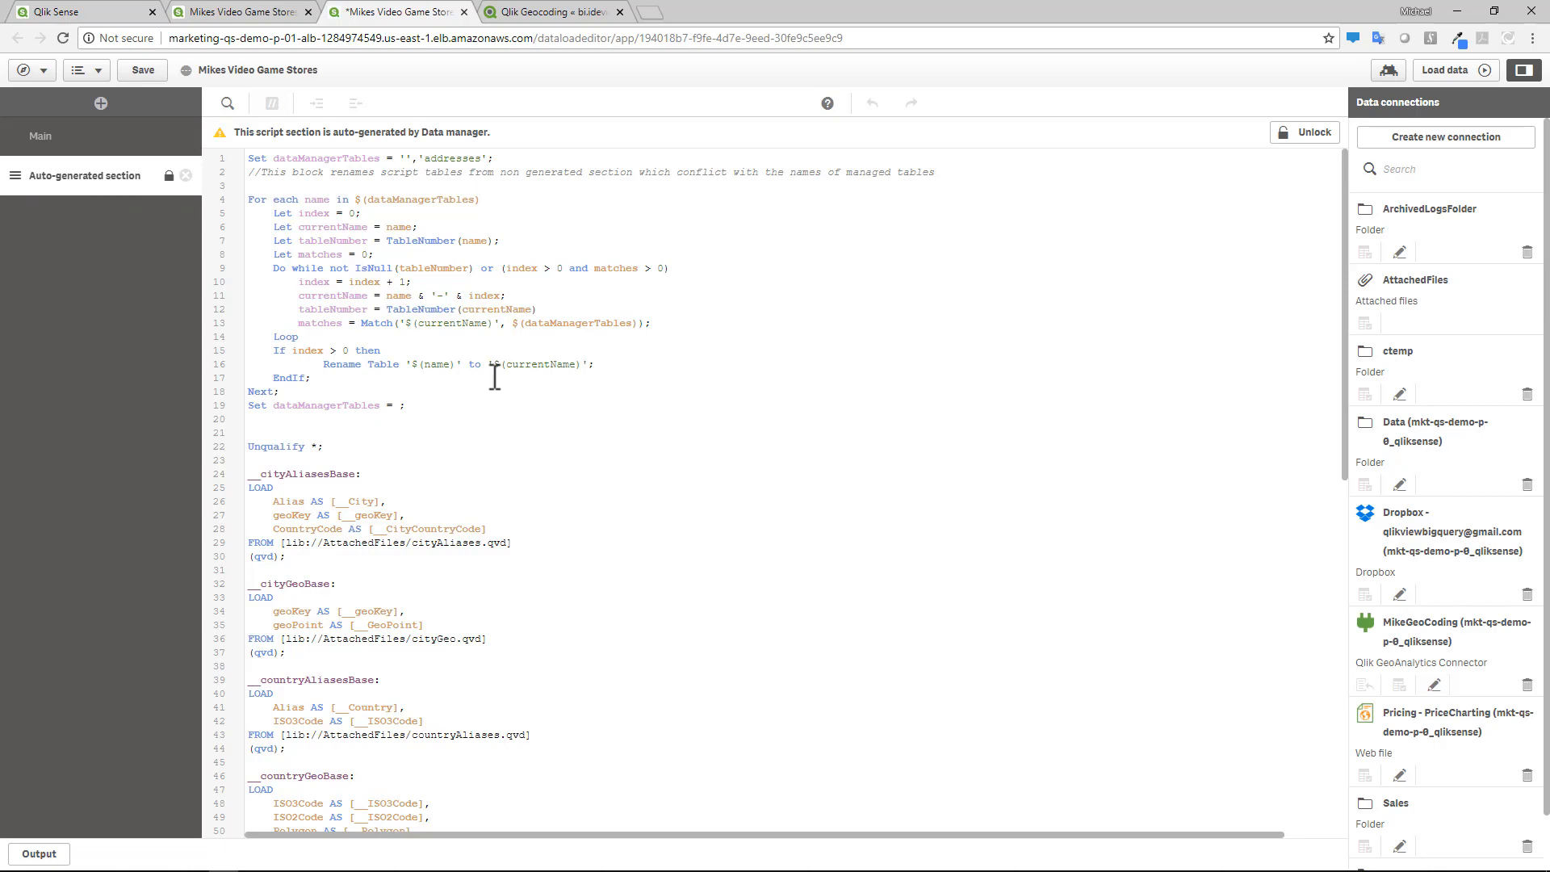
pyautogui.scroll(-9, 495, 378)
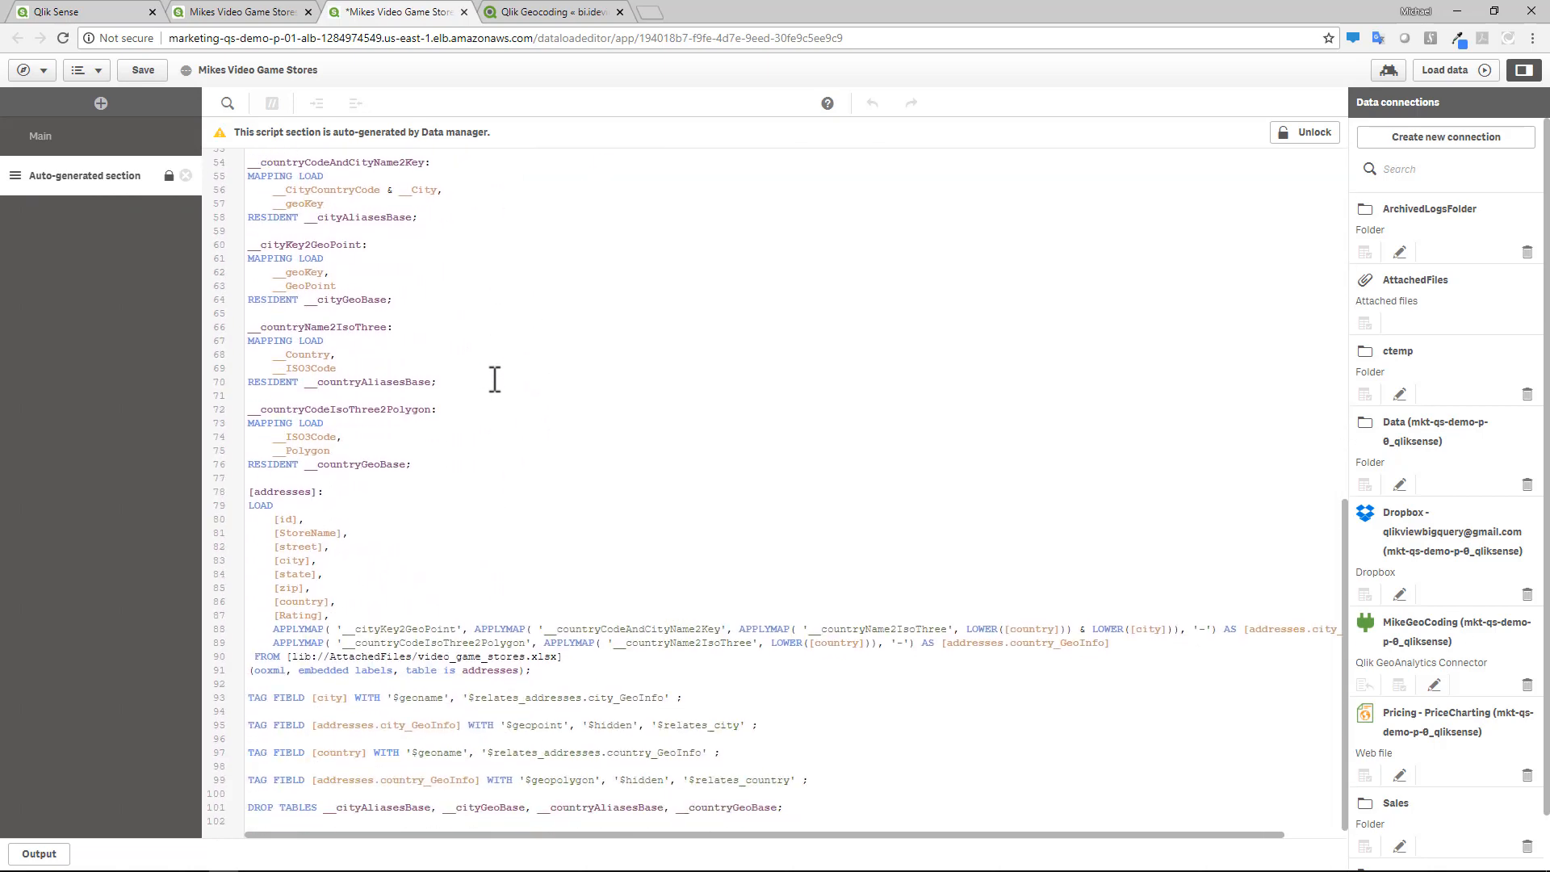
pyautogui.click(254, 492)
pyautogui.moveTo(272, 491); pyautogui.dragTo(314, 493)
pyautogui.click(330, 494)
pyautogui.click(1305, 132)
pyautogui.click(1362, 245)
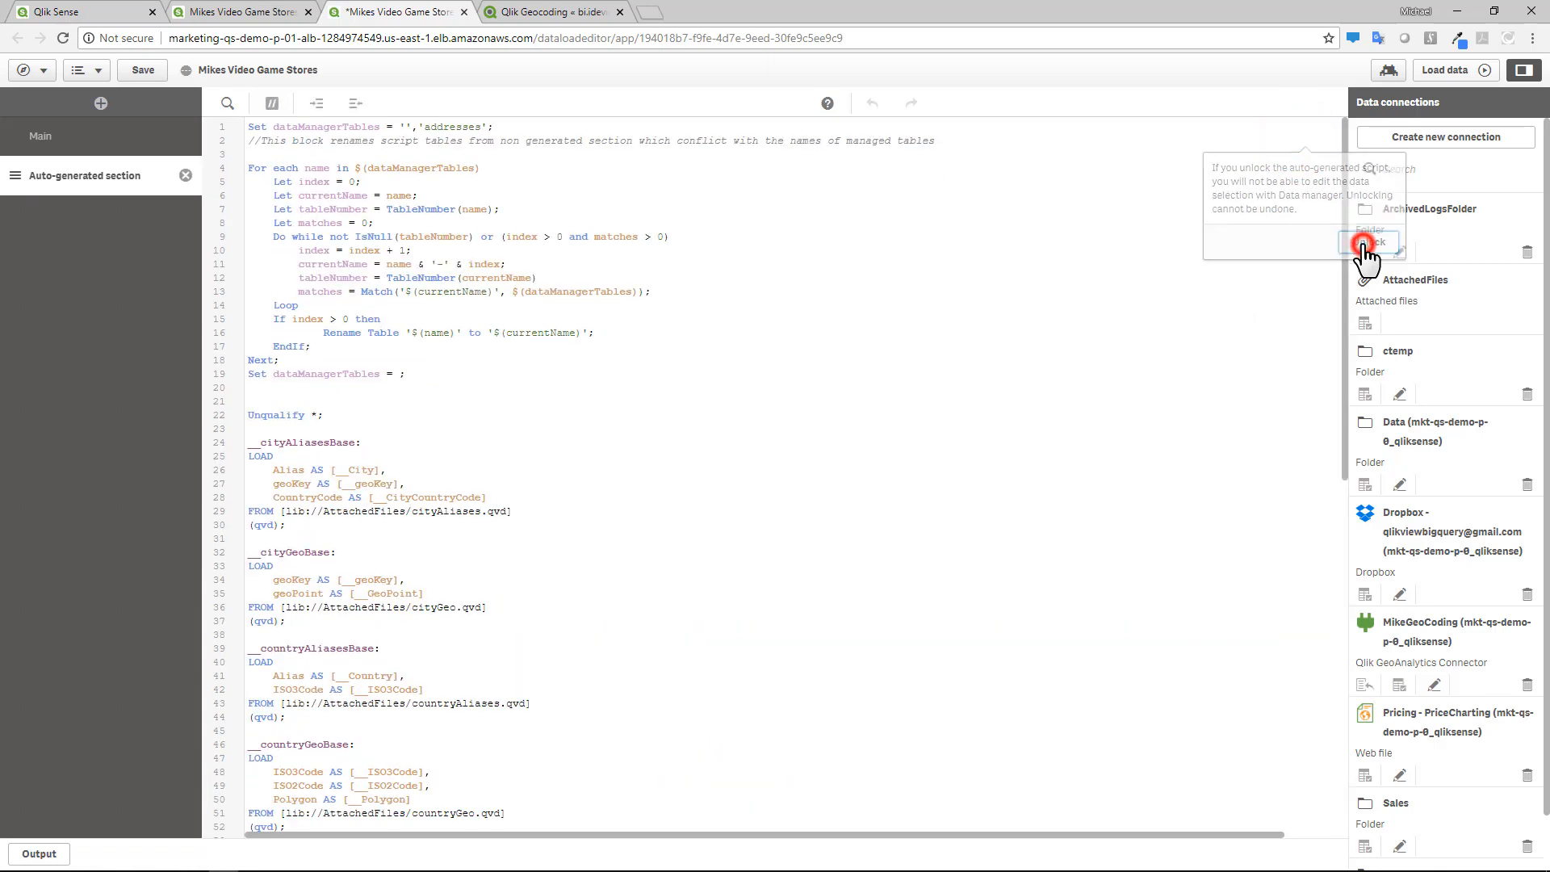
# Copy the table name addresses from its label in the auto-generated script
pyautogui.moveTo(255, 494); pyautogui.dragTo(306, 495)
pyautogui.rightClick(306, 495)
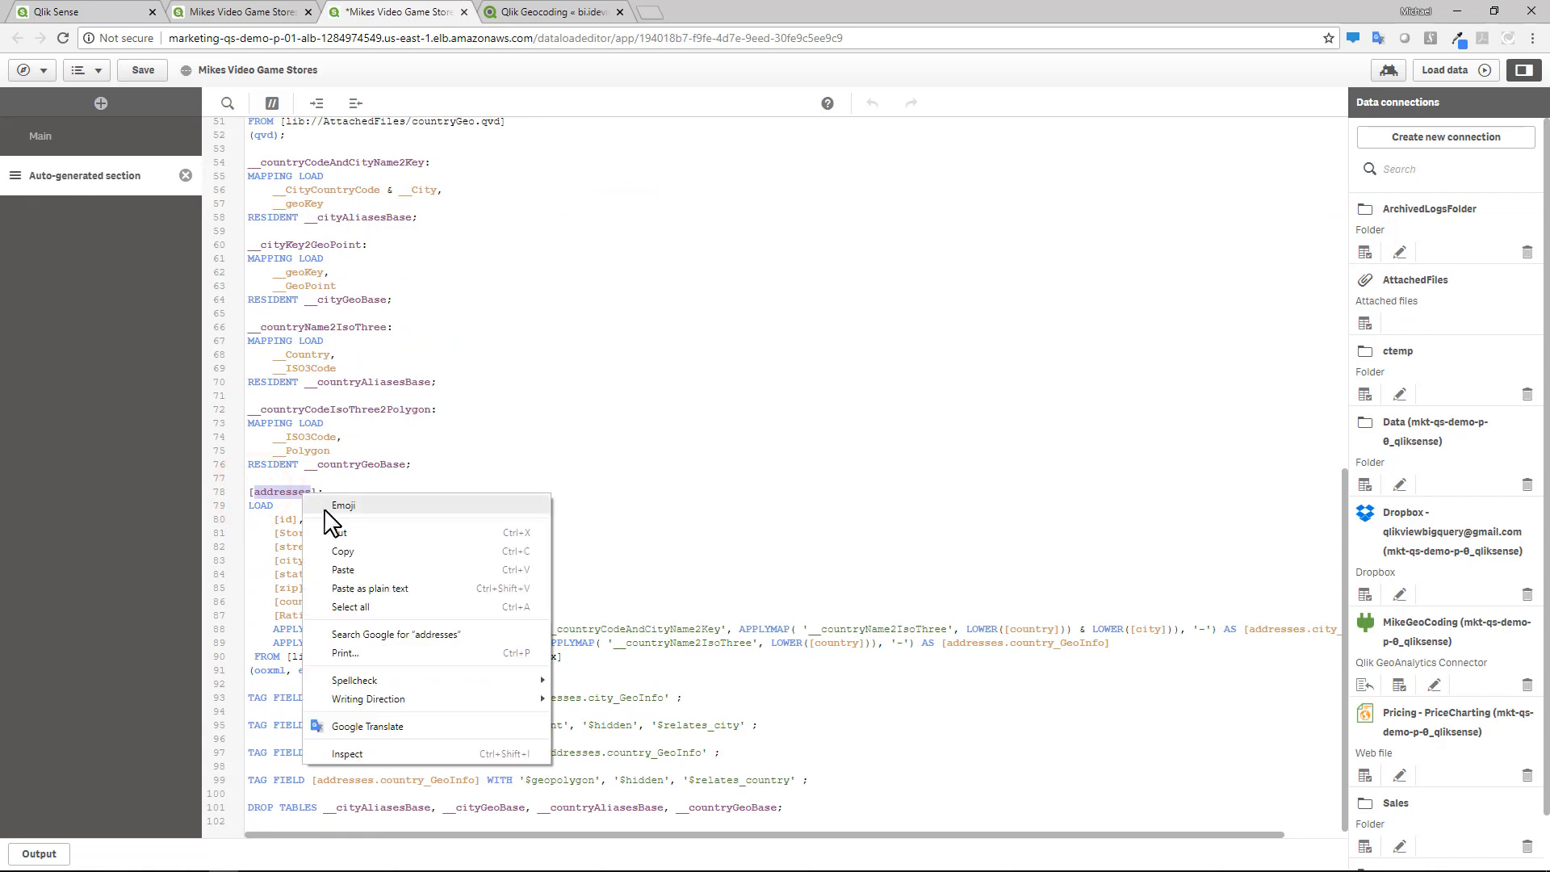
pyautogui.click(347, 549)
pyautogui.click(556, 478)
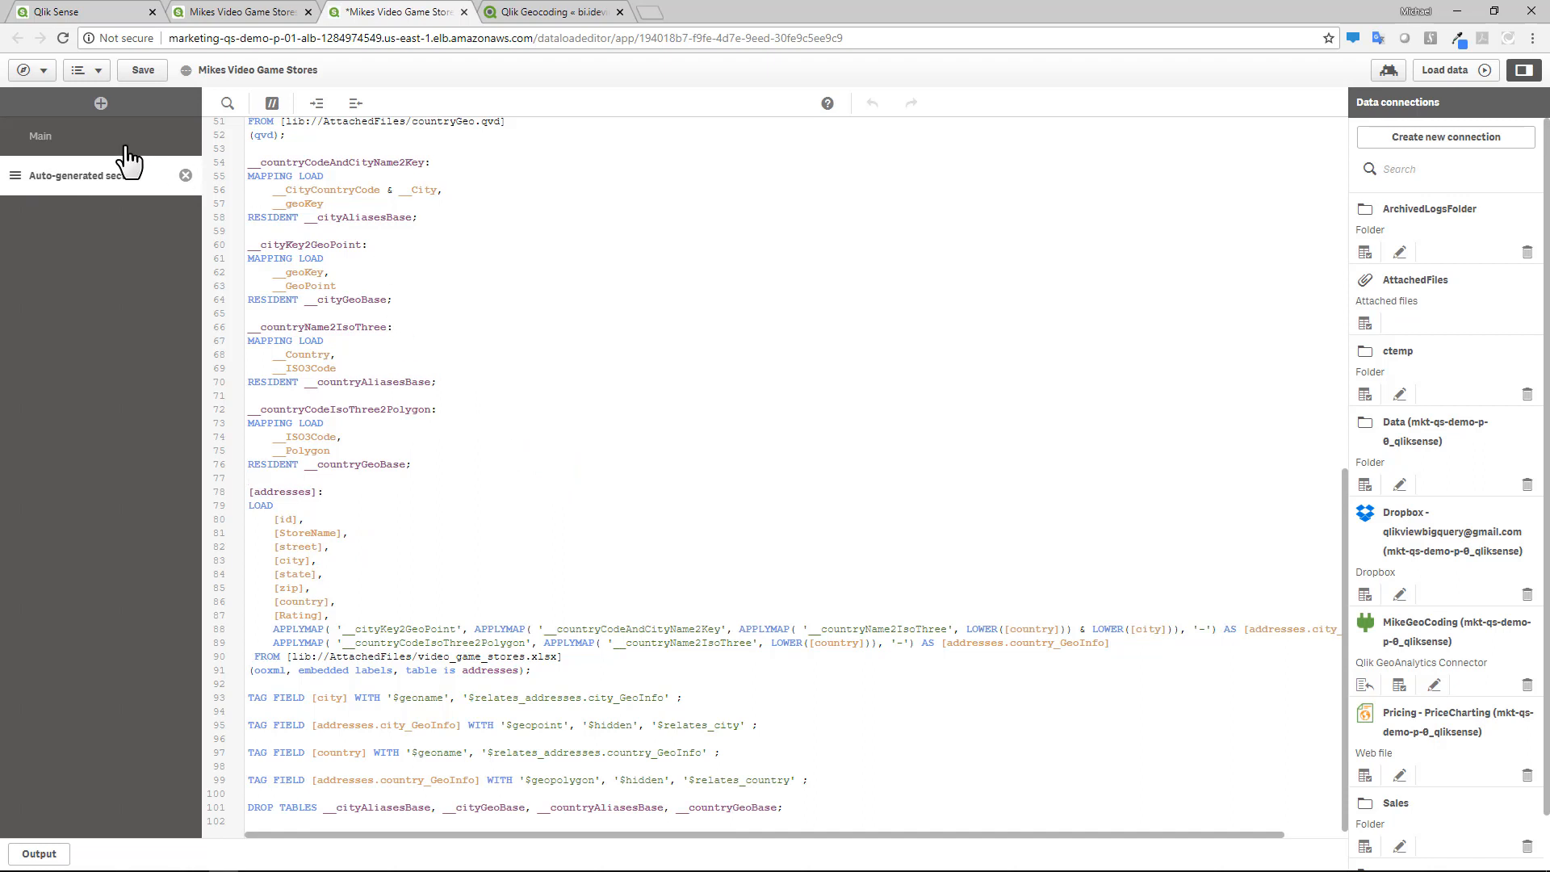
# Add a new script section named Geocoding after the auto-generated section
pyautogui.click(101, 104)
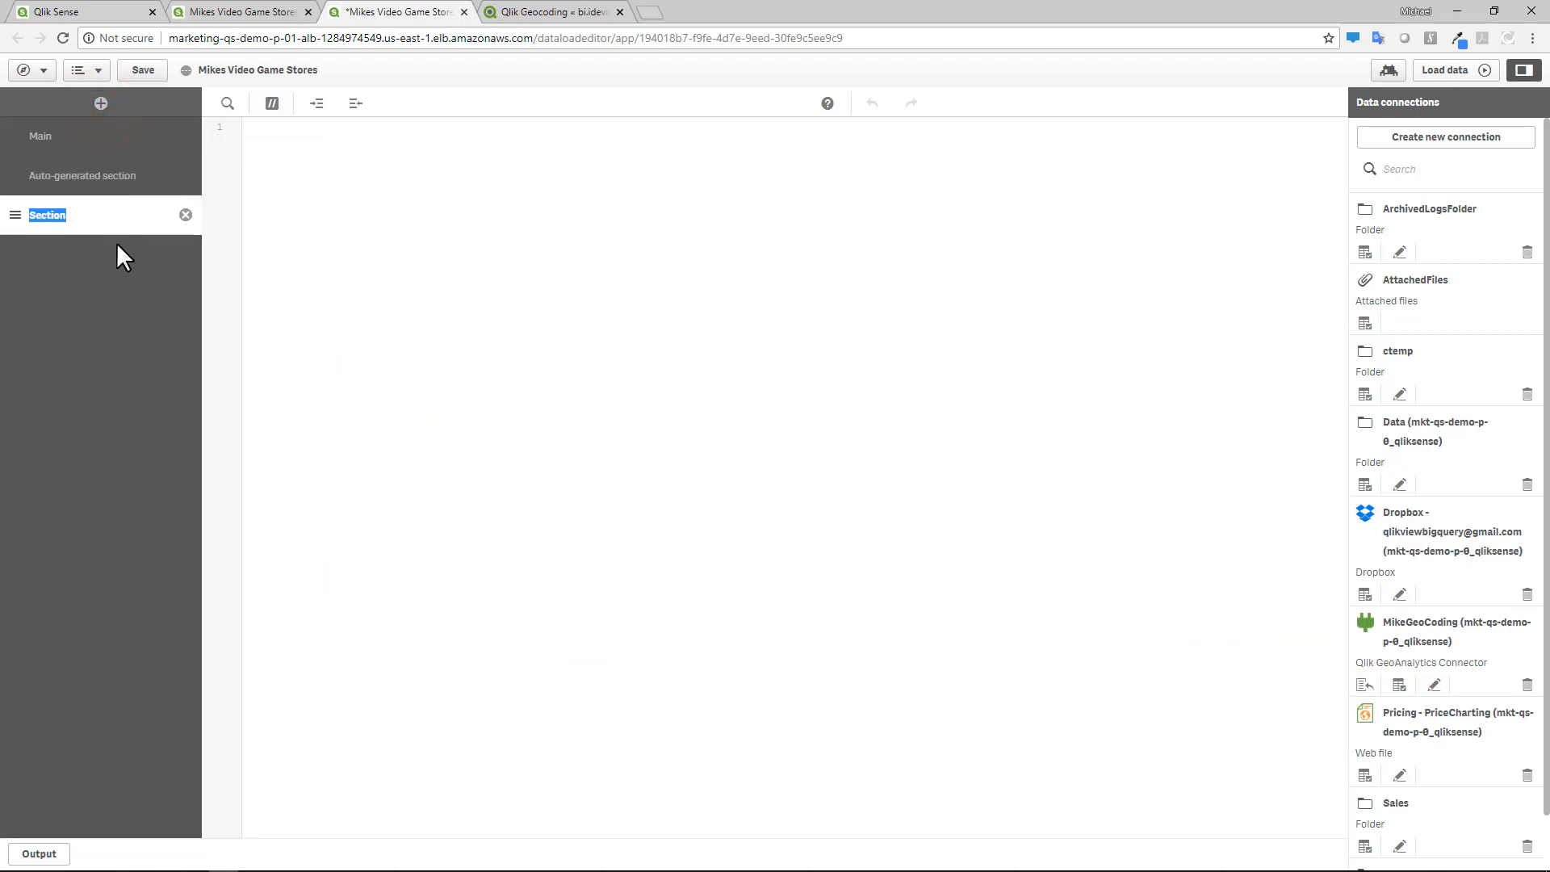
pyautogui.write('Geocoding')
pyautogui.click(425, 291)
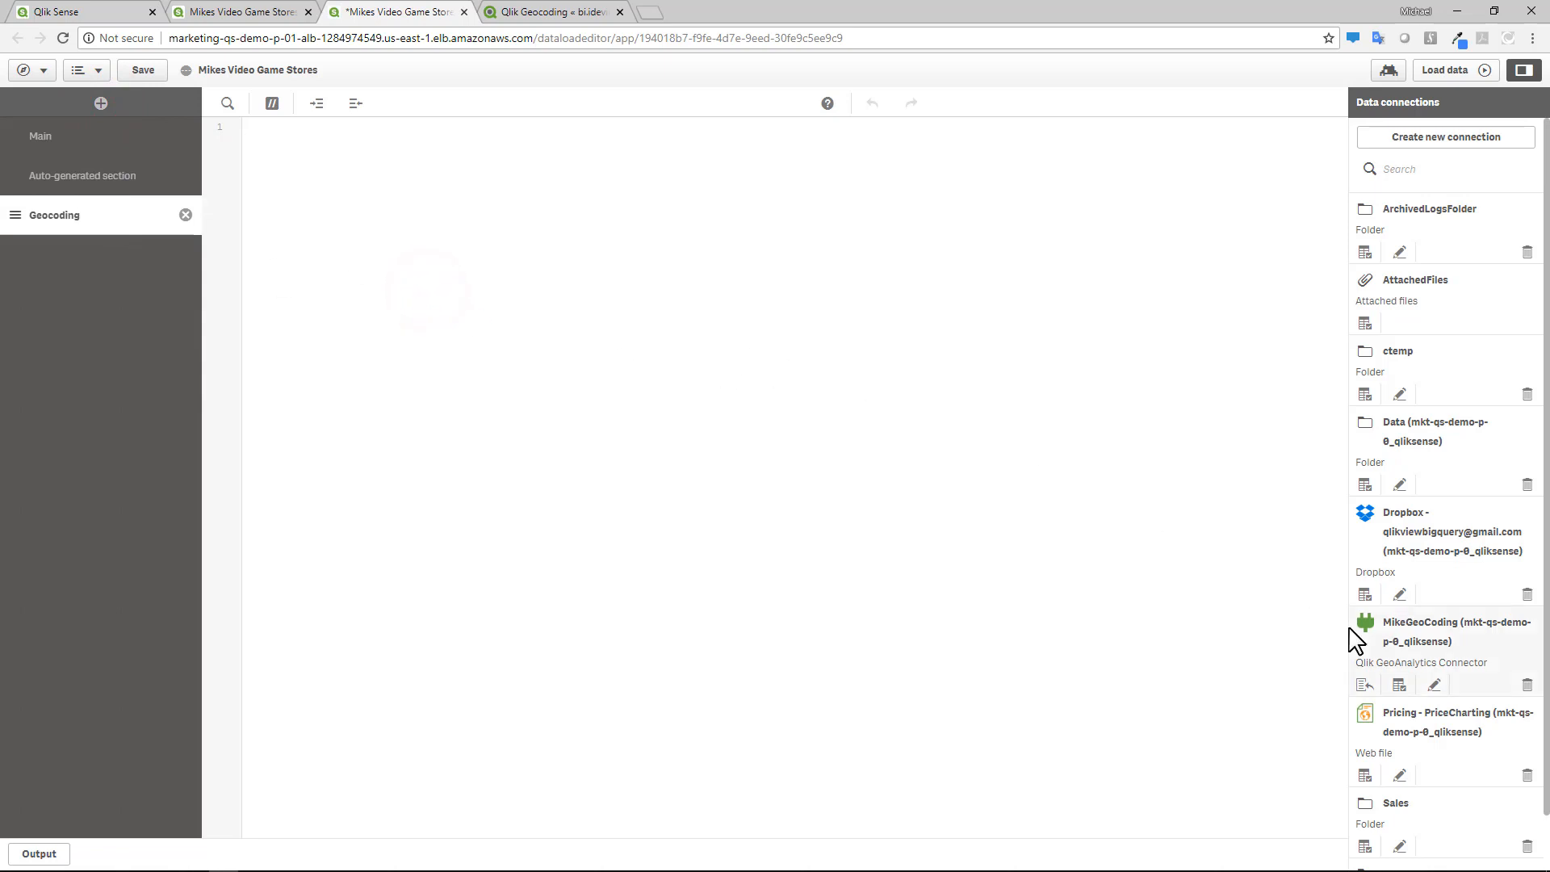
# Start a data selection from the MikeGeoCoding connection with the AddressPointLookup operation, consulting that operation's reference documentation
pyautogui.click(1401, 688)
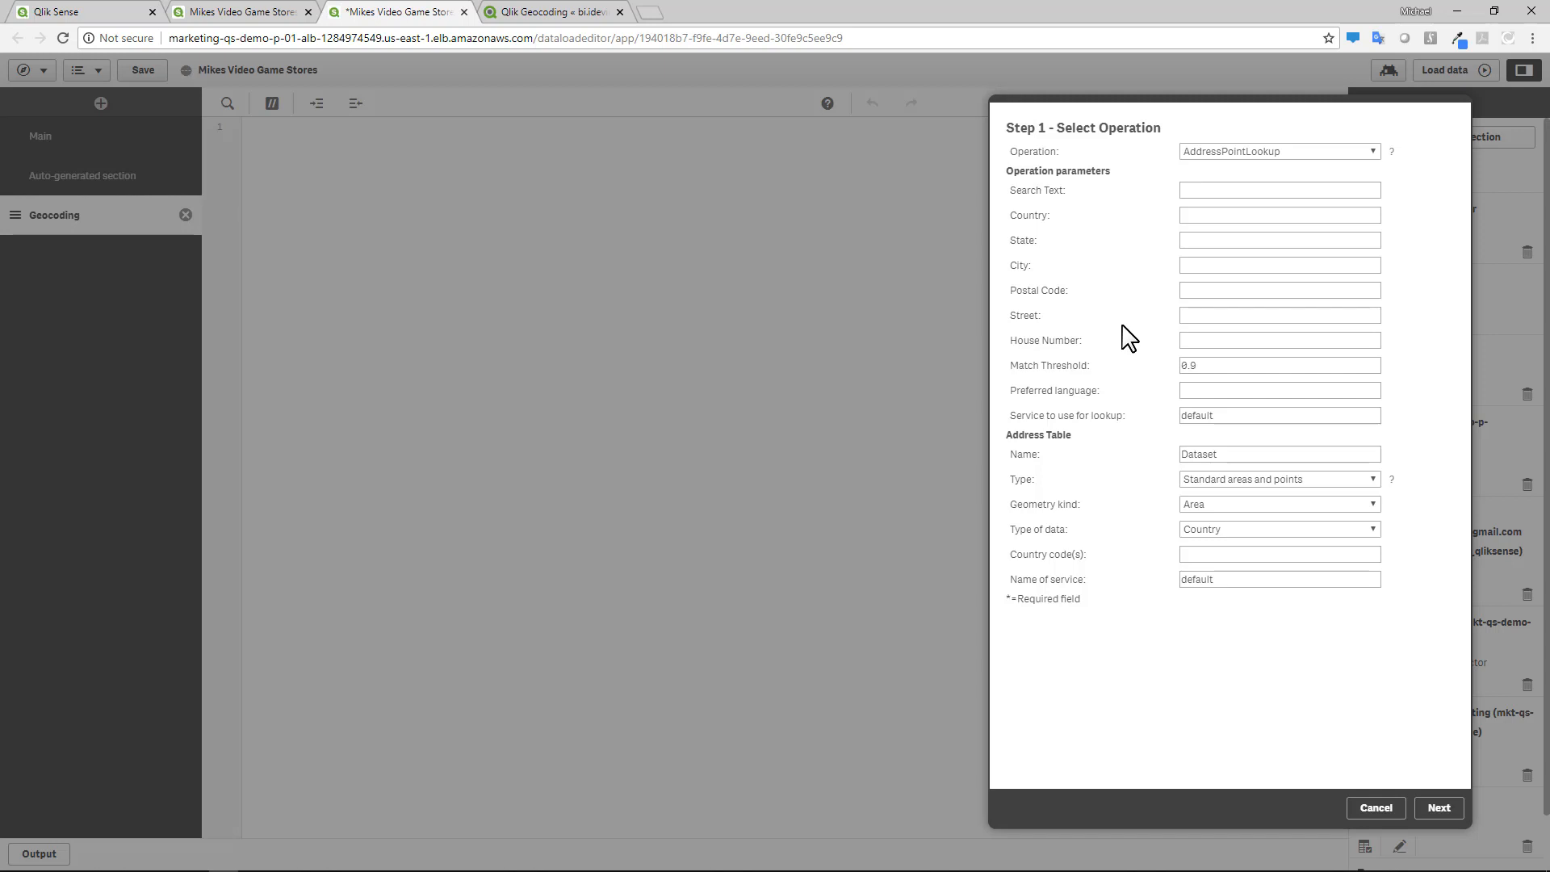
pyautogui.click(1392, 153)
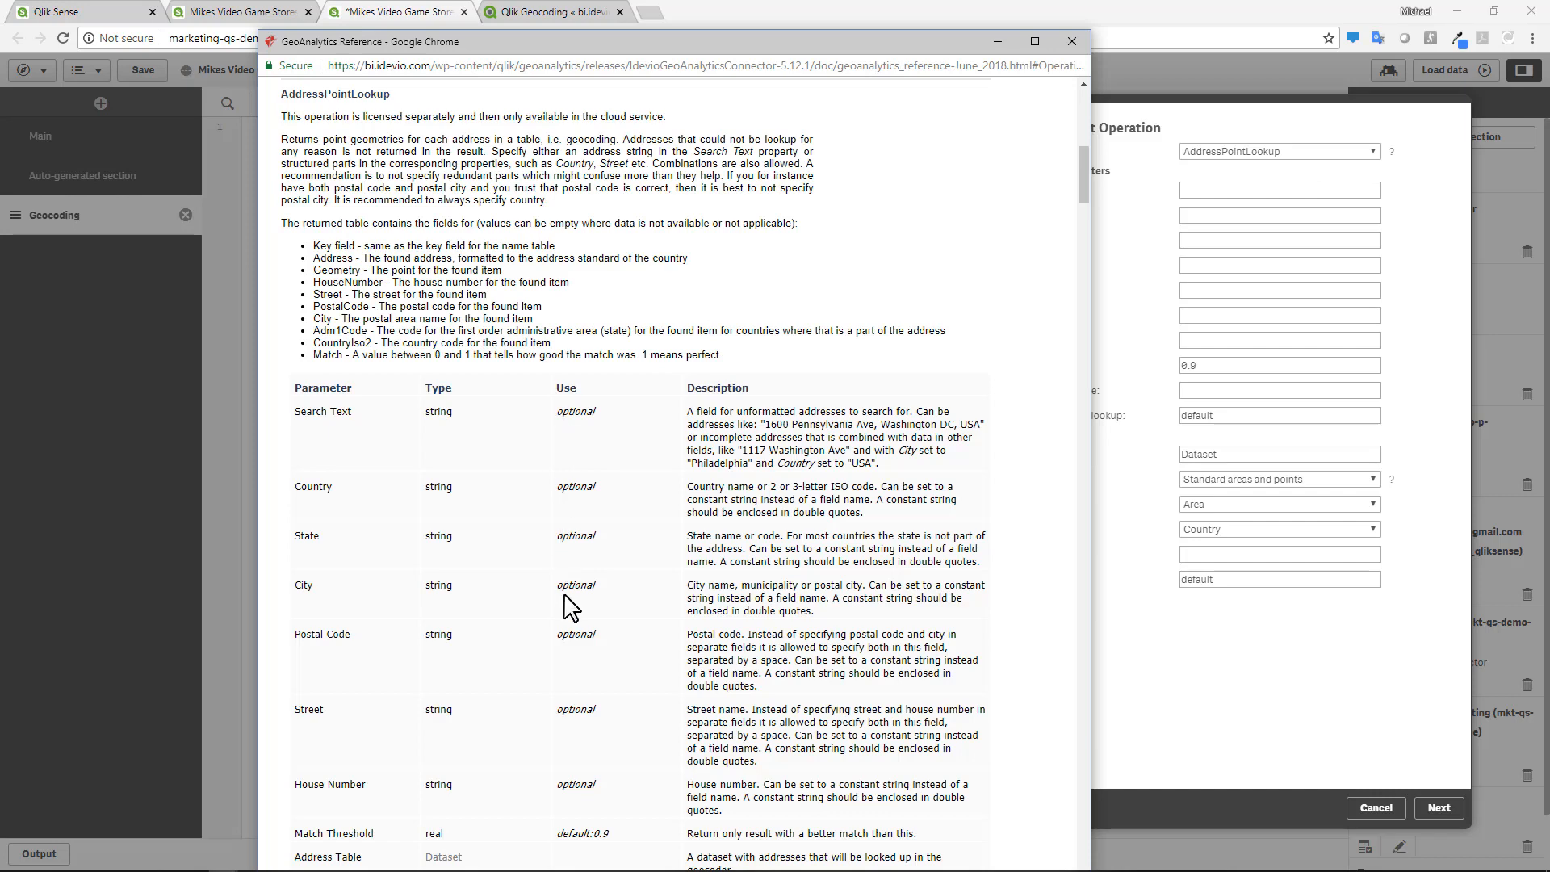
pyautogui.click(1071, 42)
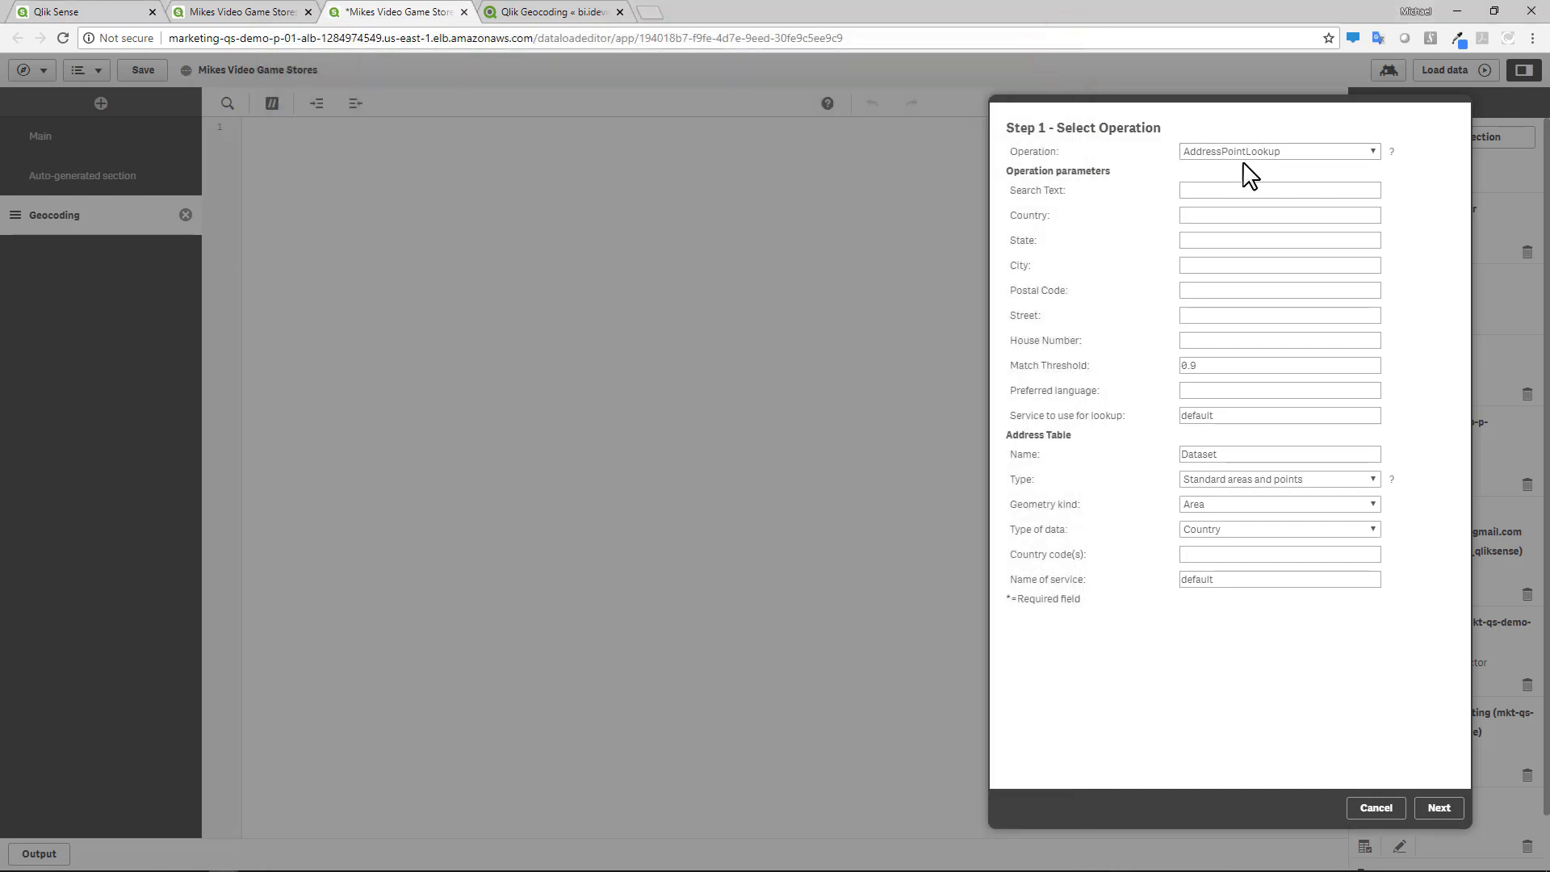
pyautogui.click(1107, 125)
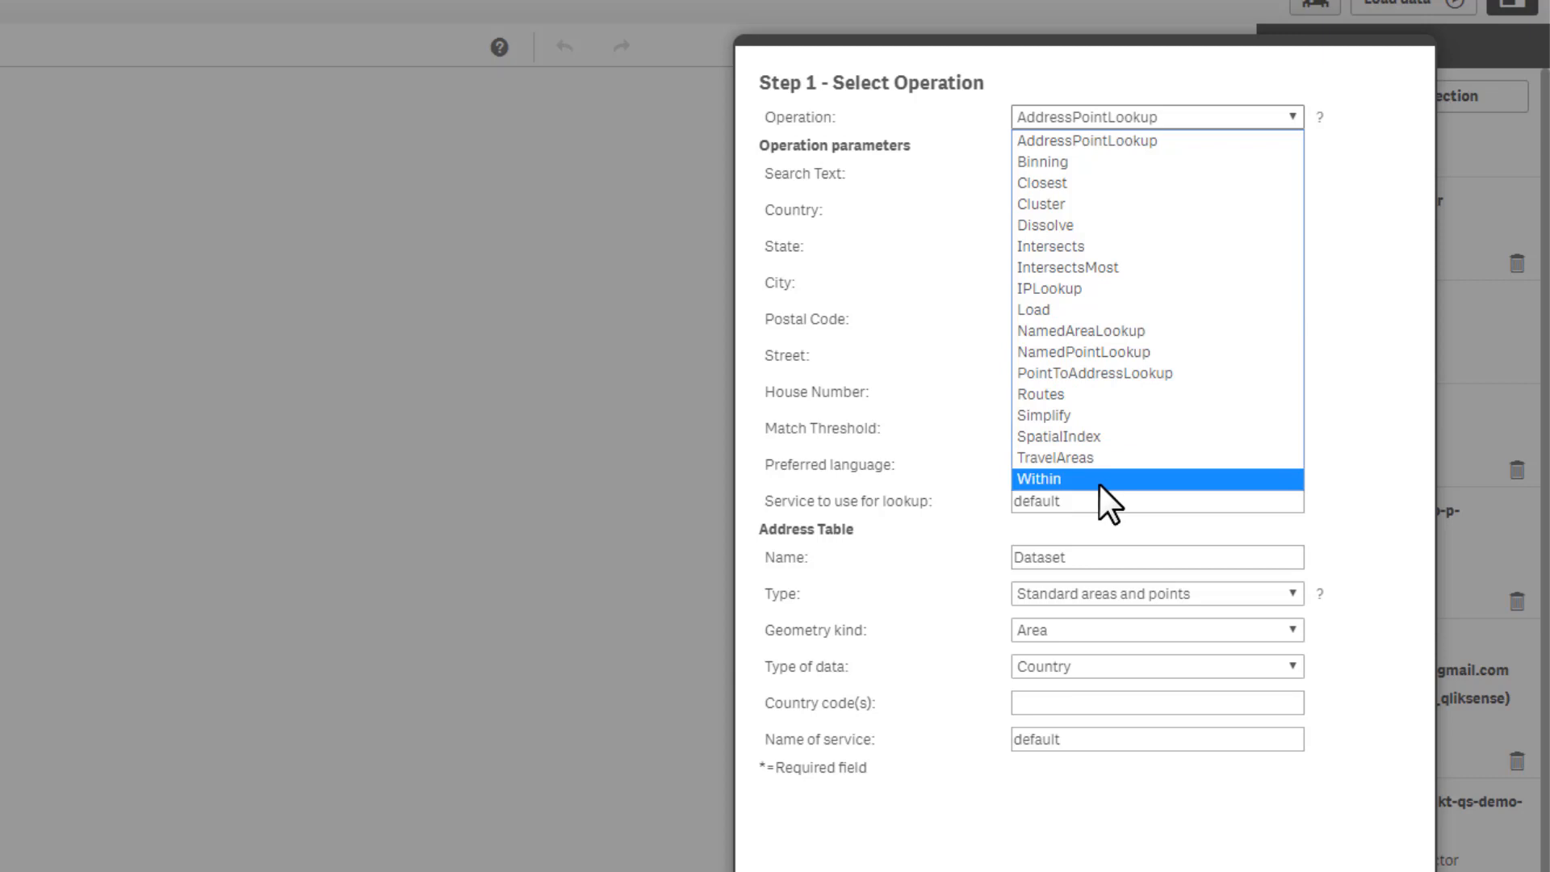
pyautogui.click(1116, 140)
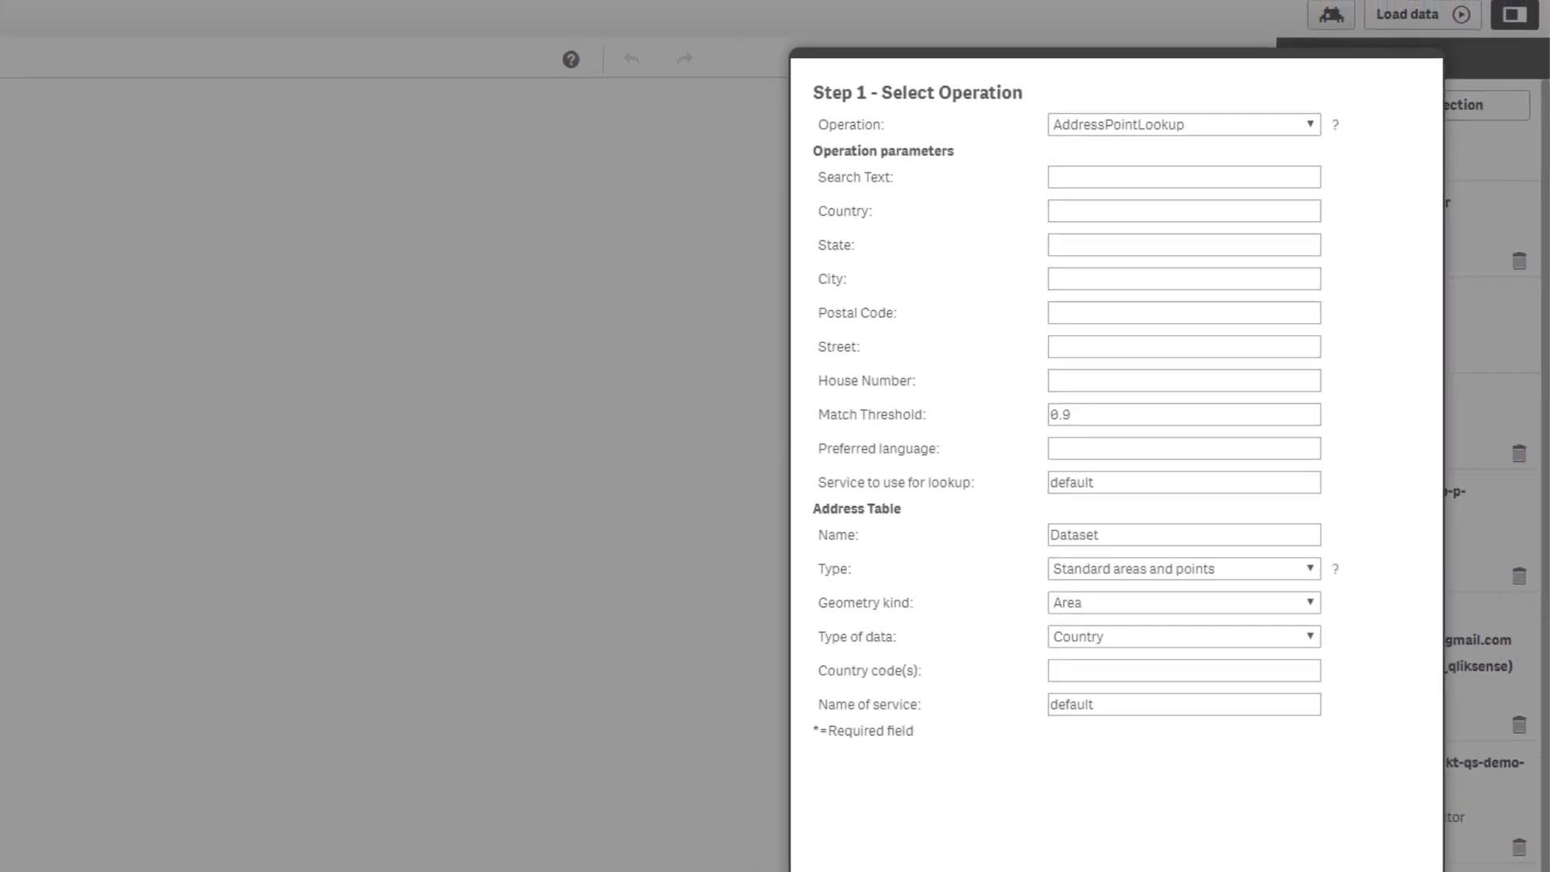
# Set the Country, State, City, Postal Code and Street parameters to country, state, city, zip and street, checking them against the video_game_stores.xlsx columns
pyautogui.click(696, 867)
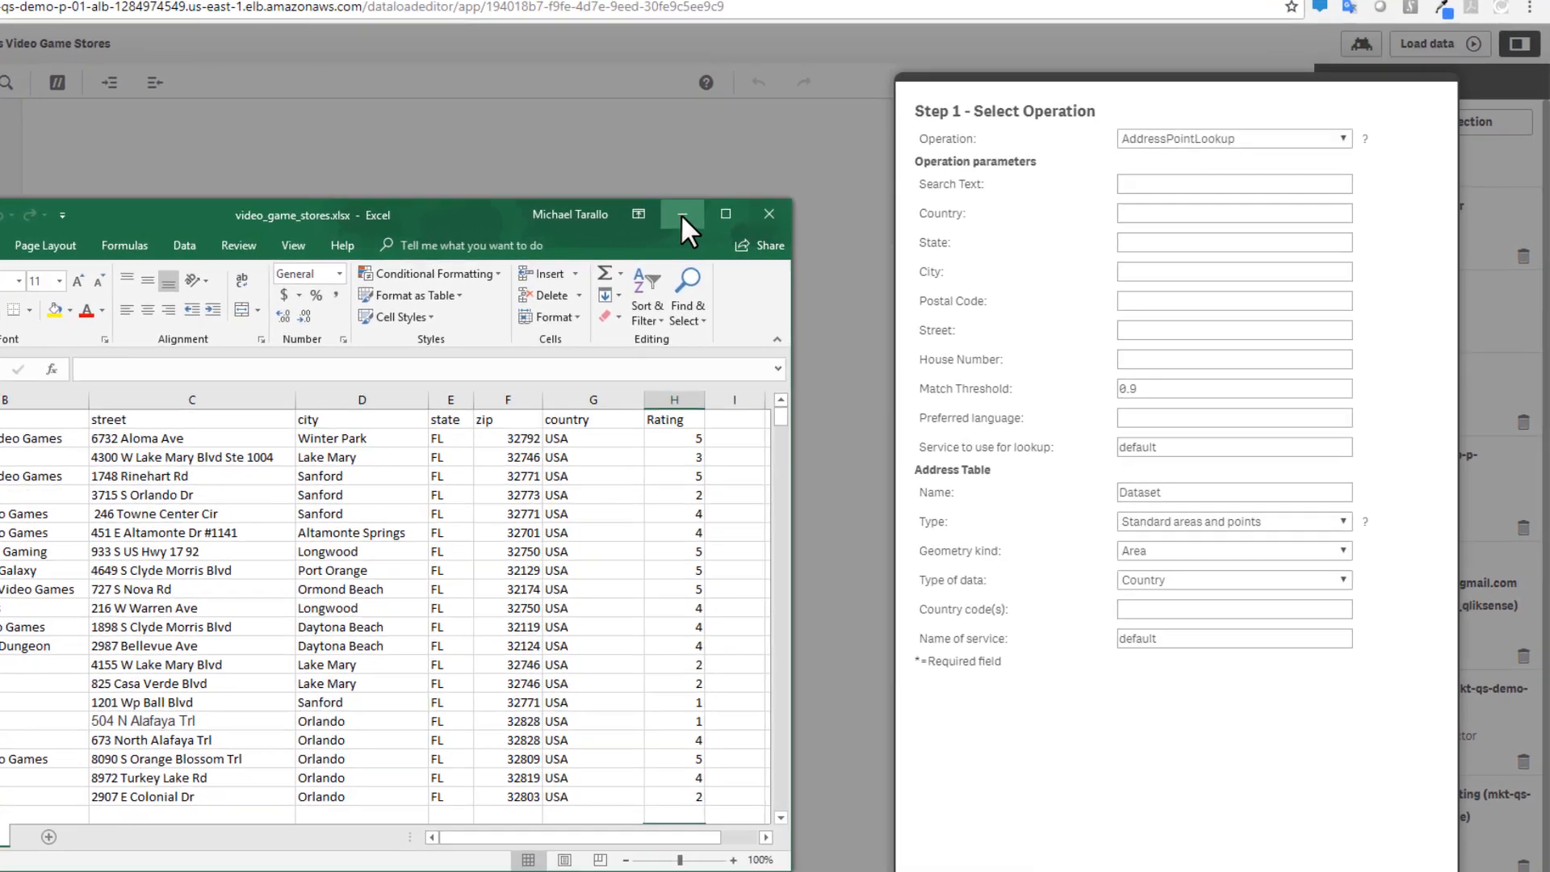
pyautogui.click(806, 217)
pyautogui.click(1147, 209)
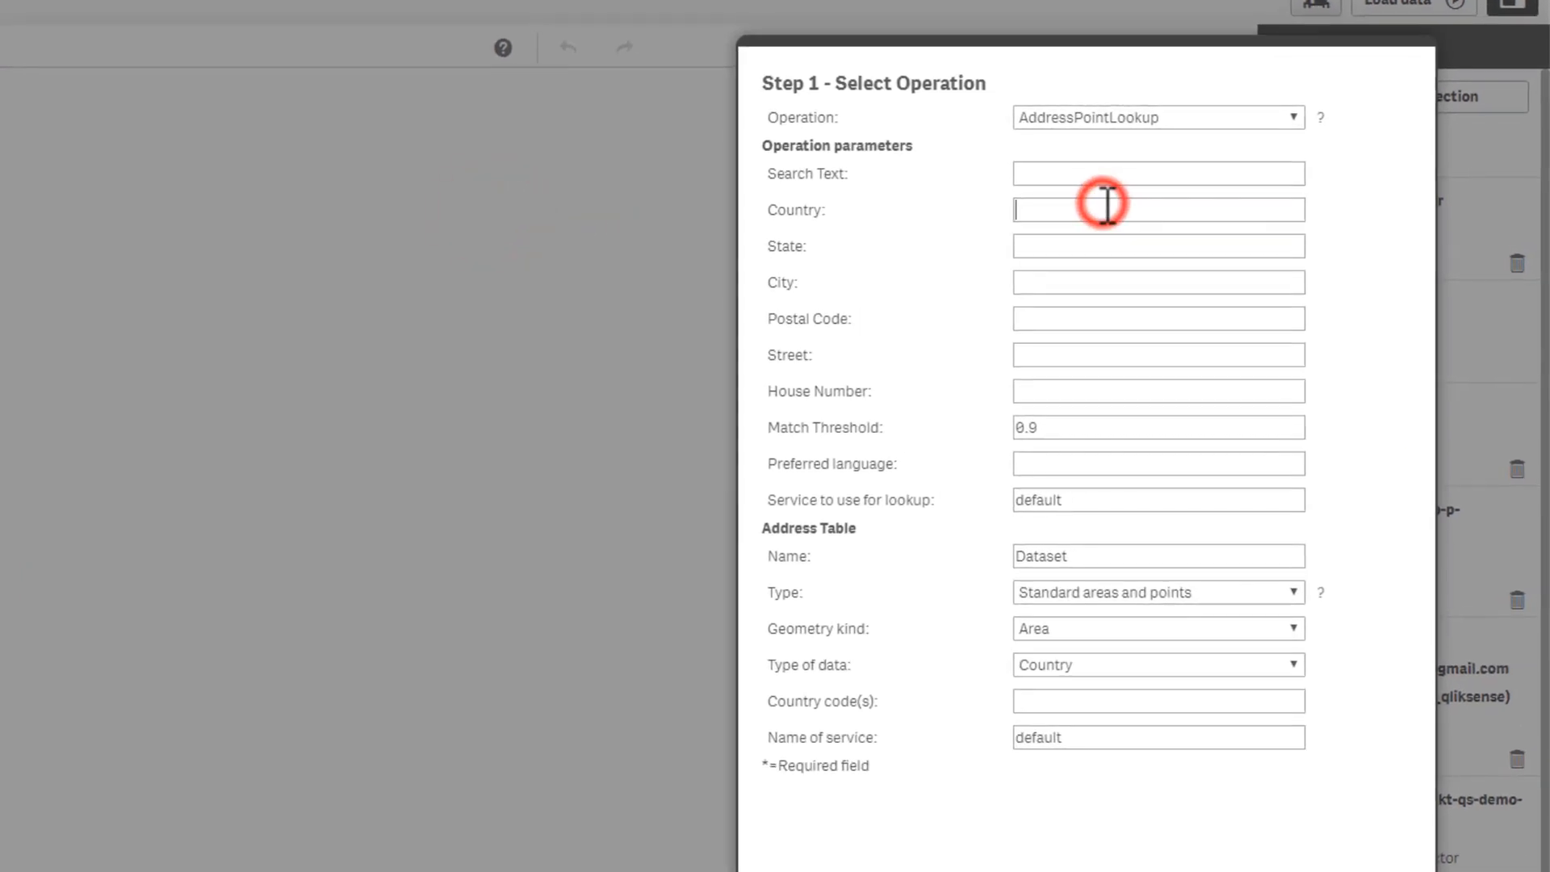
pyautogui.write('country')
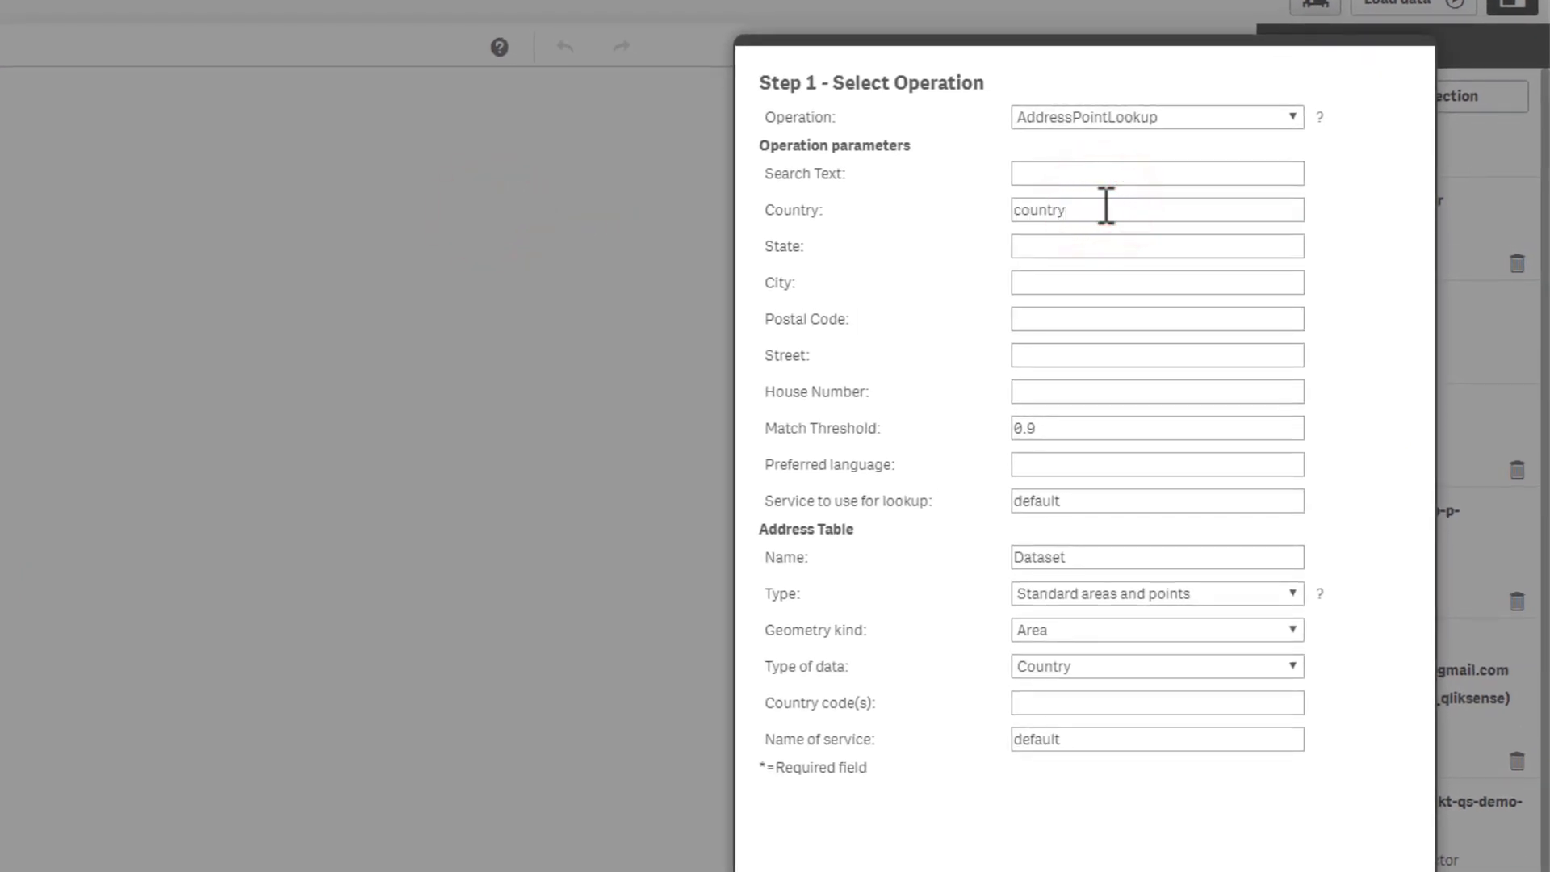
pyautogui.click(1079, 243)
pyautogui.write('state')
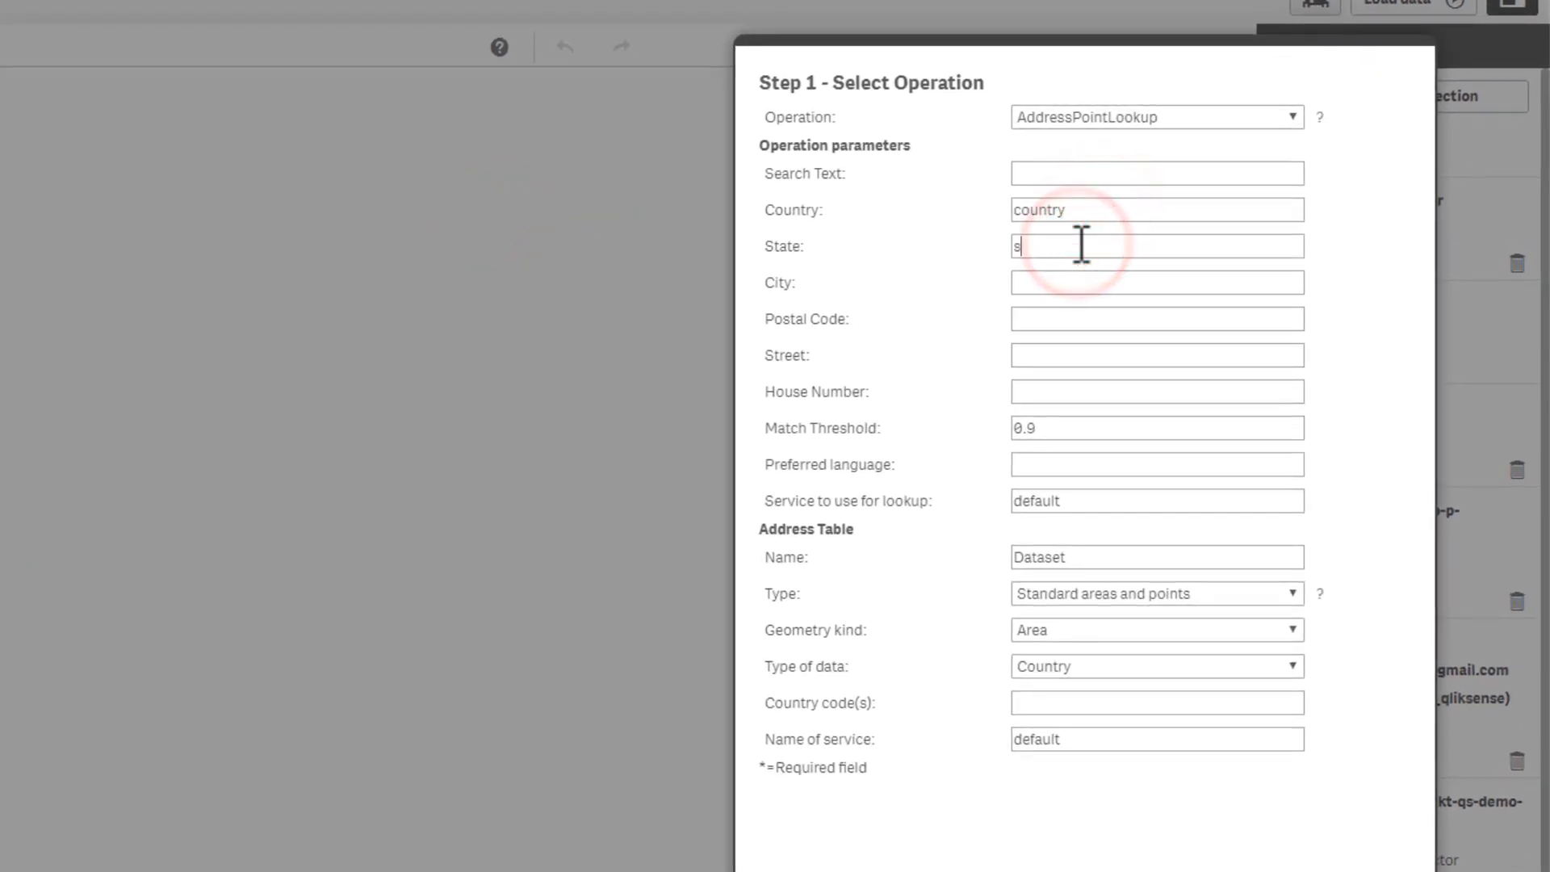
pyautogui.click(1070, 276)
pyautogui.write('city')
pyautogui.click(1057, 320)
pyautogui.write('zip')
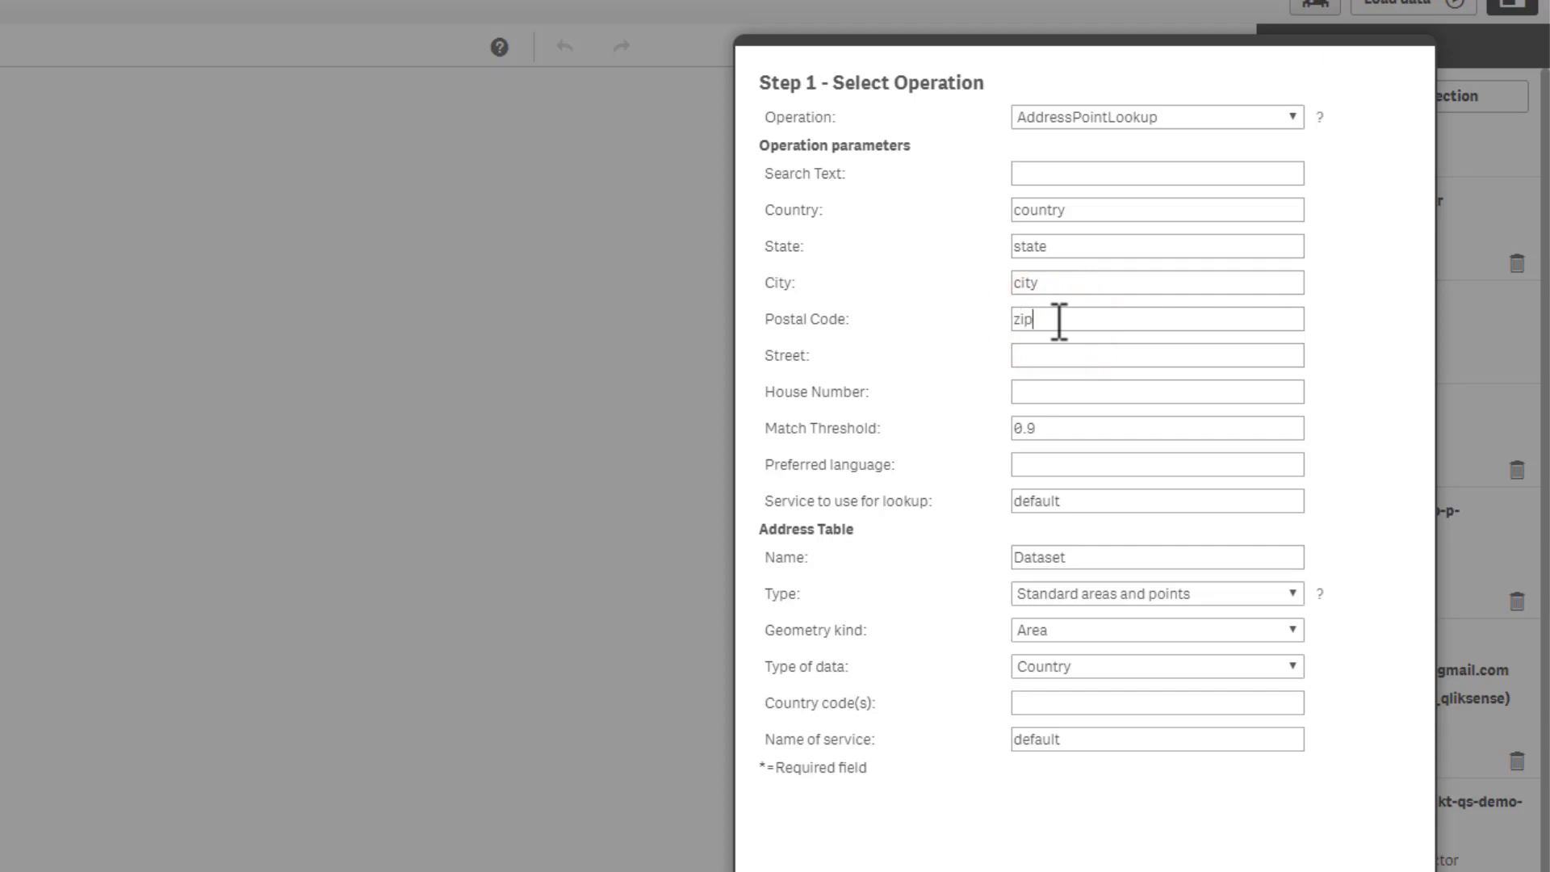
pyautogui.click(1048, 354)
pyautogui.write('street')
pyautogui.hotkey('alt', 'Tab')
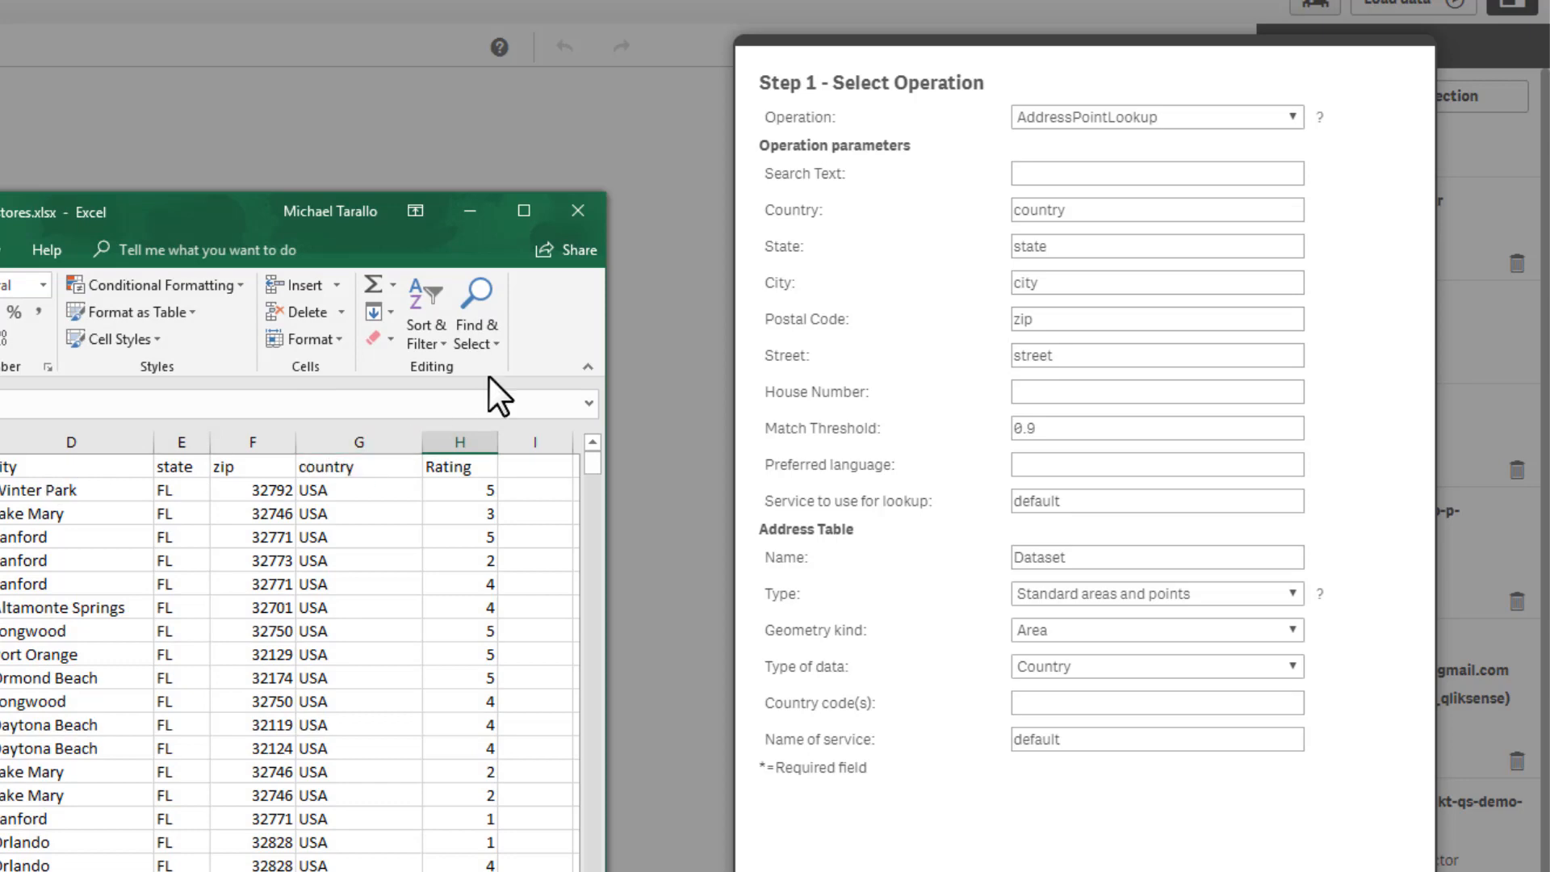
pyautogui.click(478, 209)
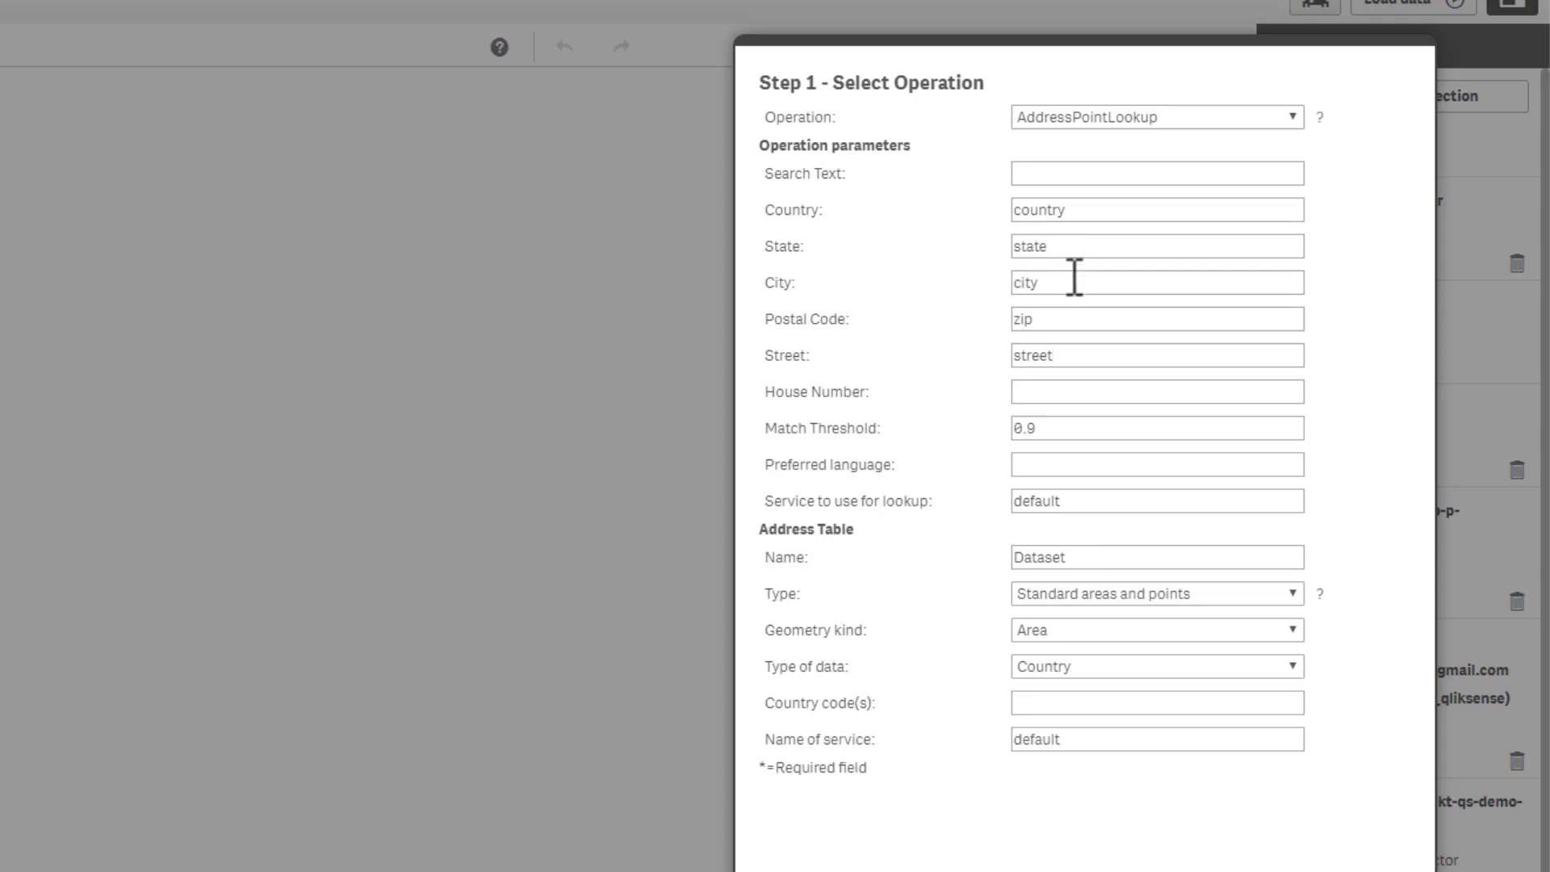
# Keep the match threshold at 0.9 and the default lookup service, and name the address table AddrLookup
pyautogui.click(1040, 431)
pyautogui.click(1095, 502)
pyautogui.click(1095, 556)
pyautogui.click(1097, 555)
pyautogui.moveTo(1097, 555); pyautogui.dragTo(1022, 555)
pyautogui.click(1087, 555)
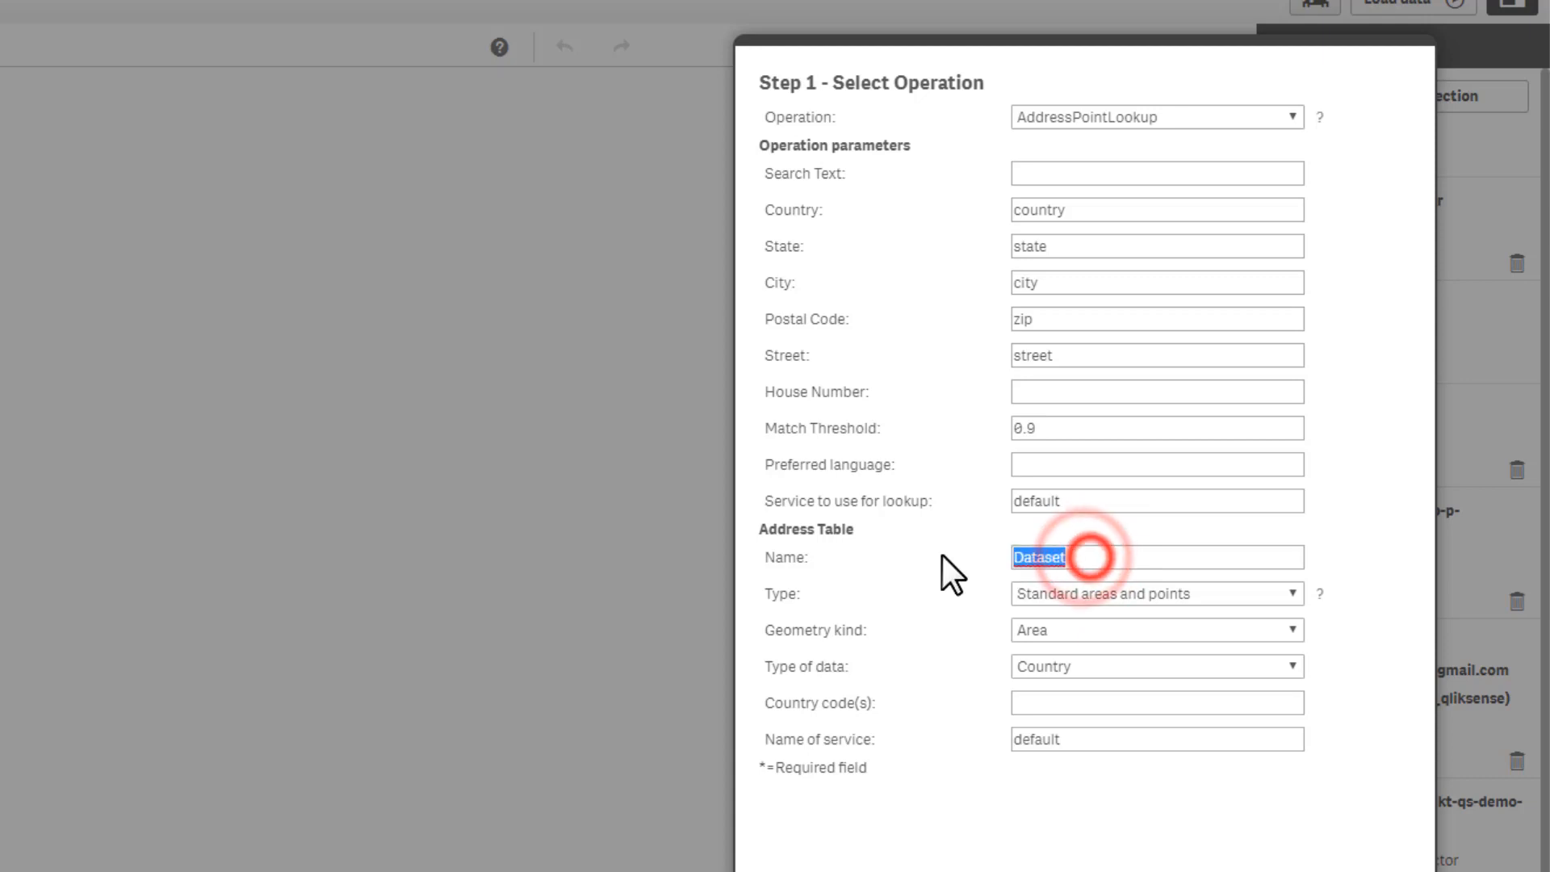
pyautogui.write('AddrLookup')
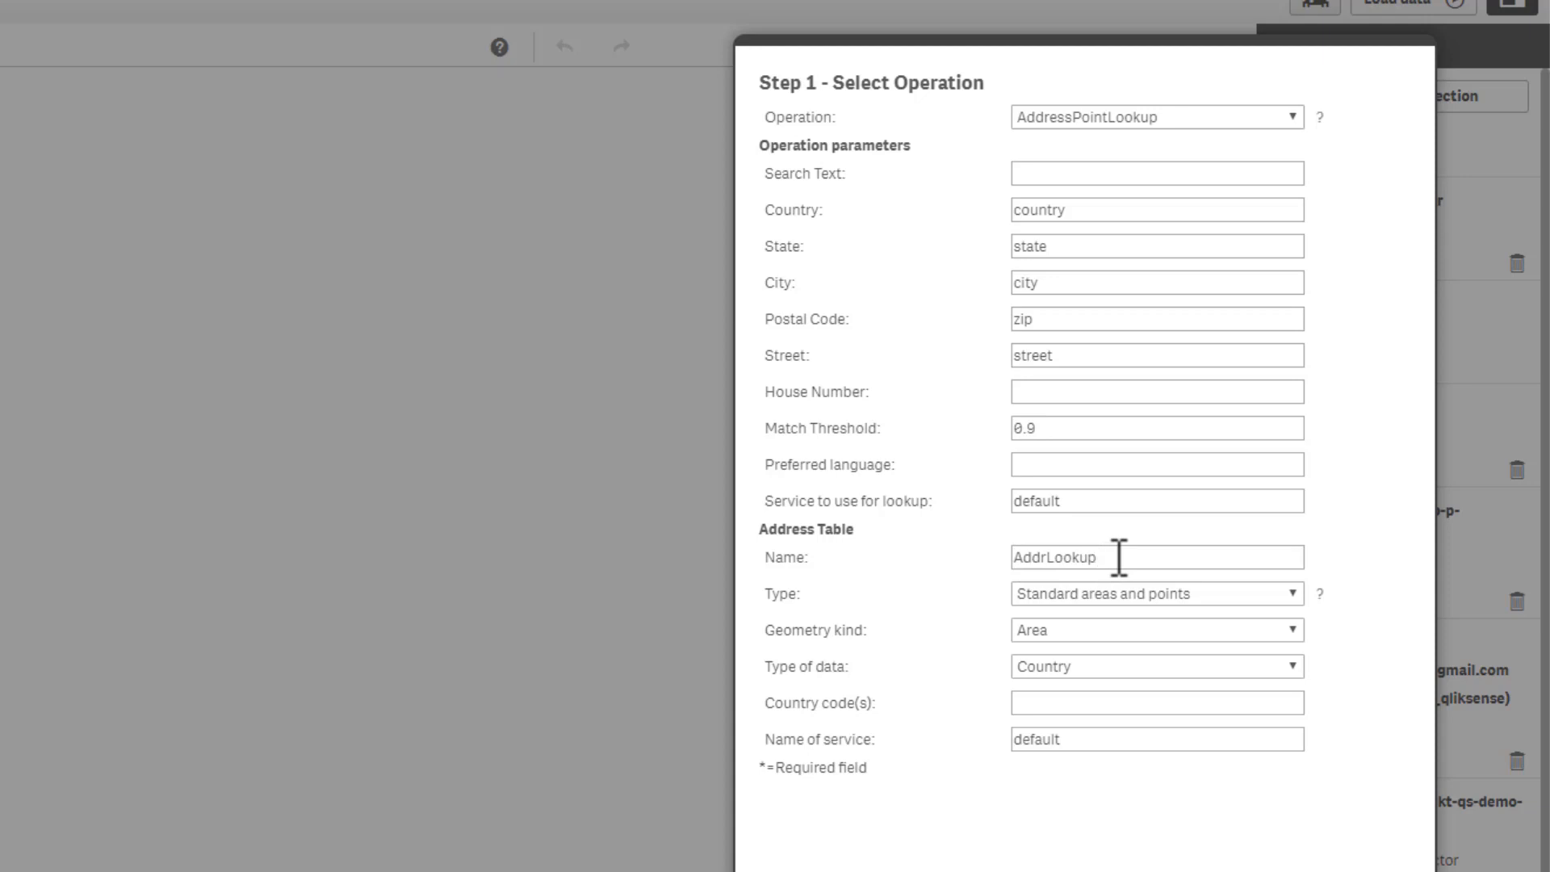
# Set the address table's type to Loaded table and its table name to addresses
pyautogui.click(1068, 600)
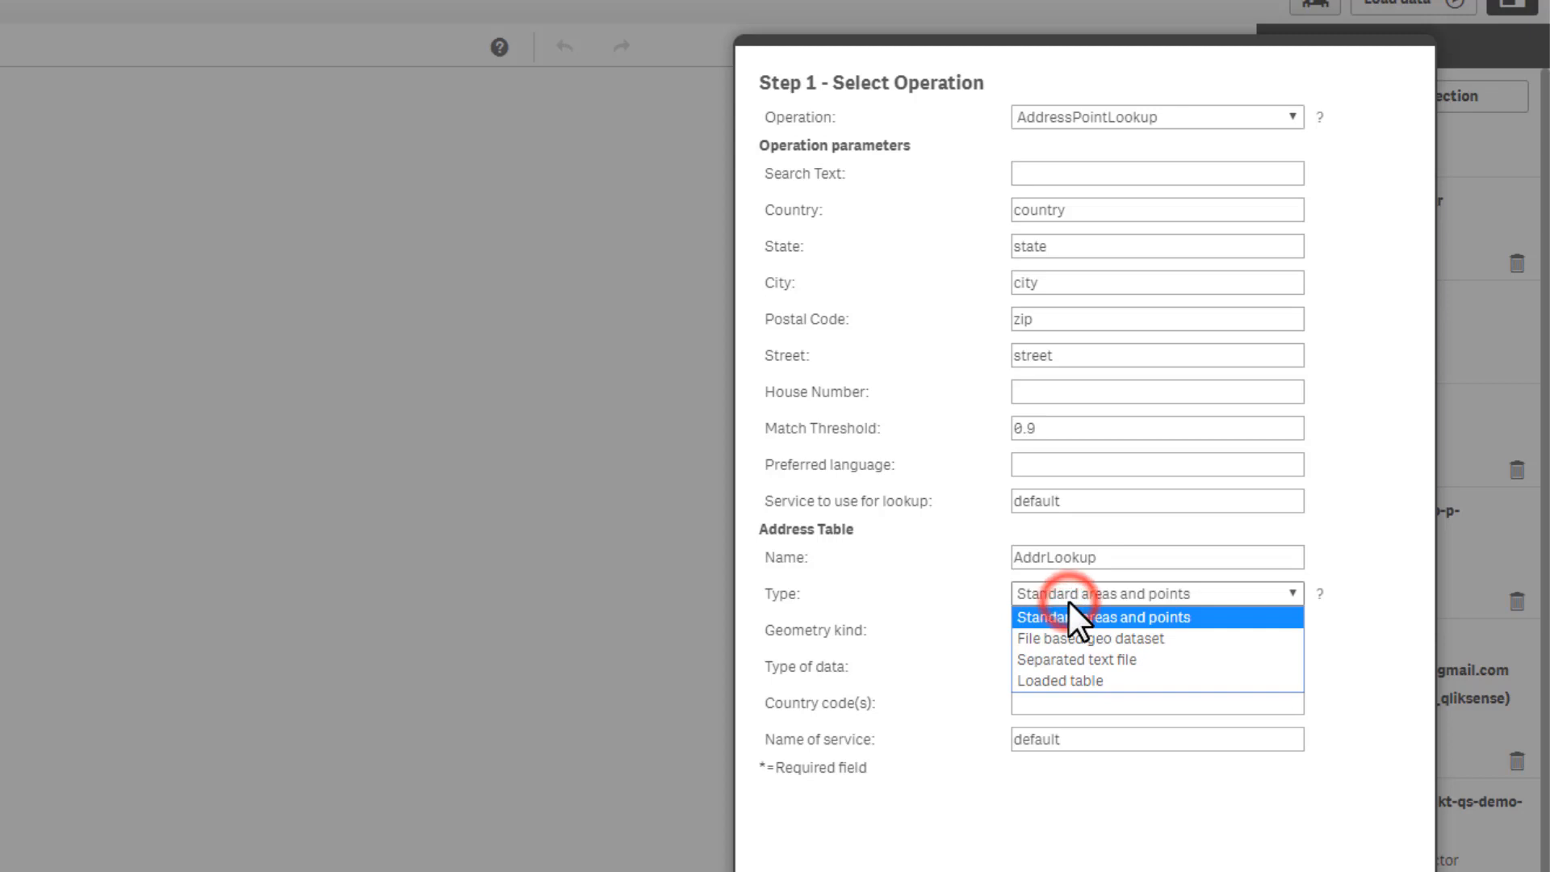
pyautogui.click(1080, 681)
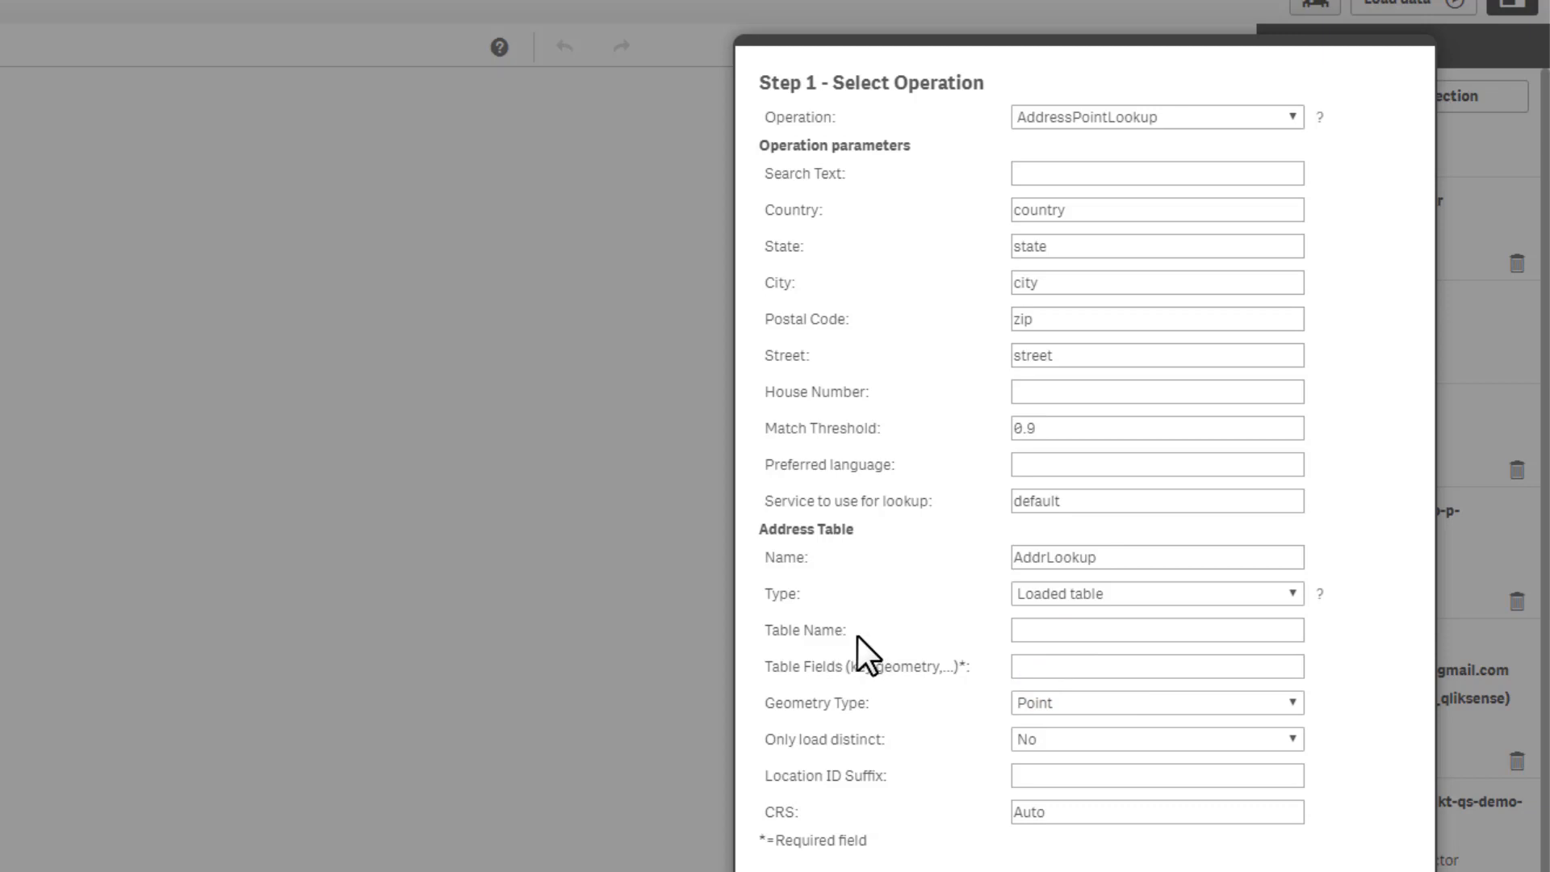
pyautogui.click(1029, 632)
pyautogui.write('addresses')
pyautogui.moveTo(1107, 631); pyautogui.dragTo(1010, 631)
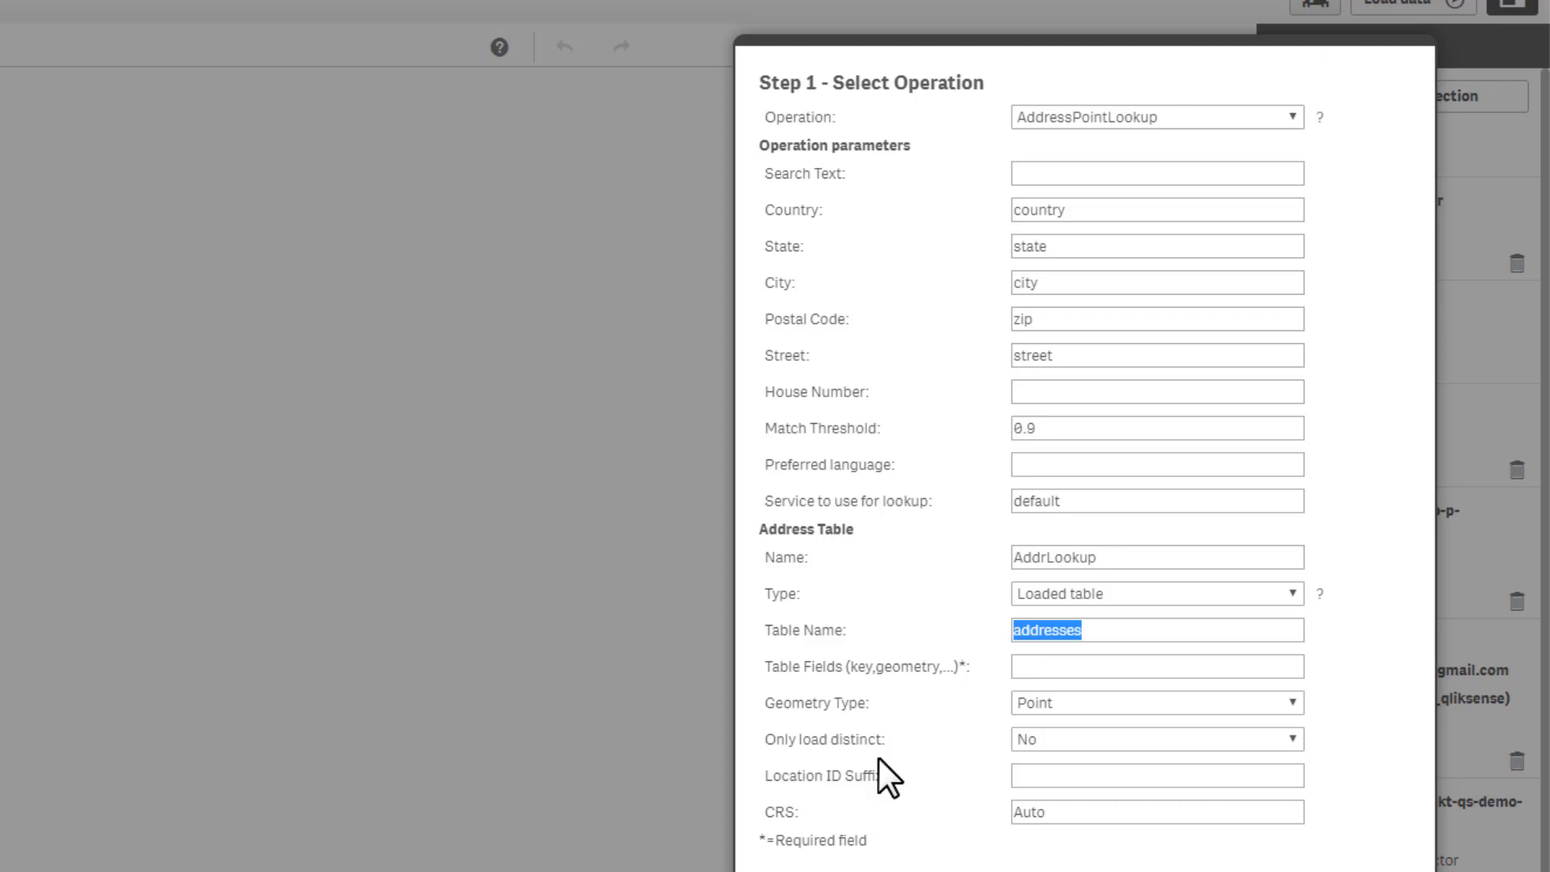
# Set the table fields to id,country,state,city,zip and try to continue to the data selection
pyautogui.click(1045, 667)
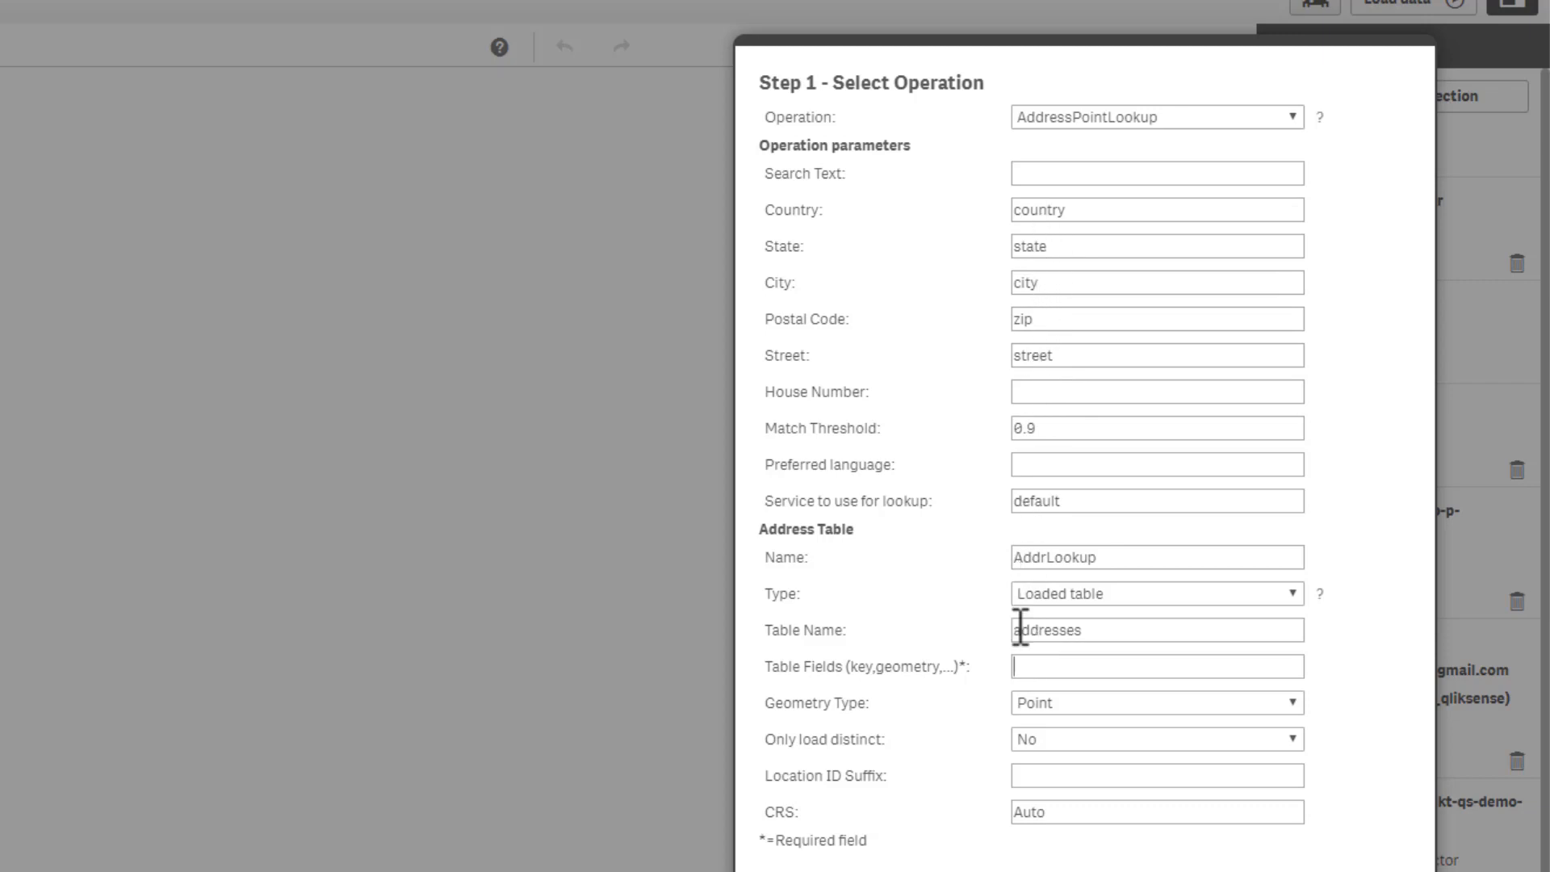
pyautogui.click(1037, 663)
pyautogui.write('id,country')
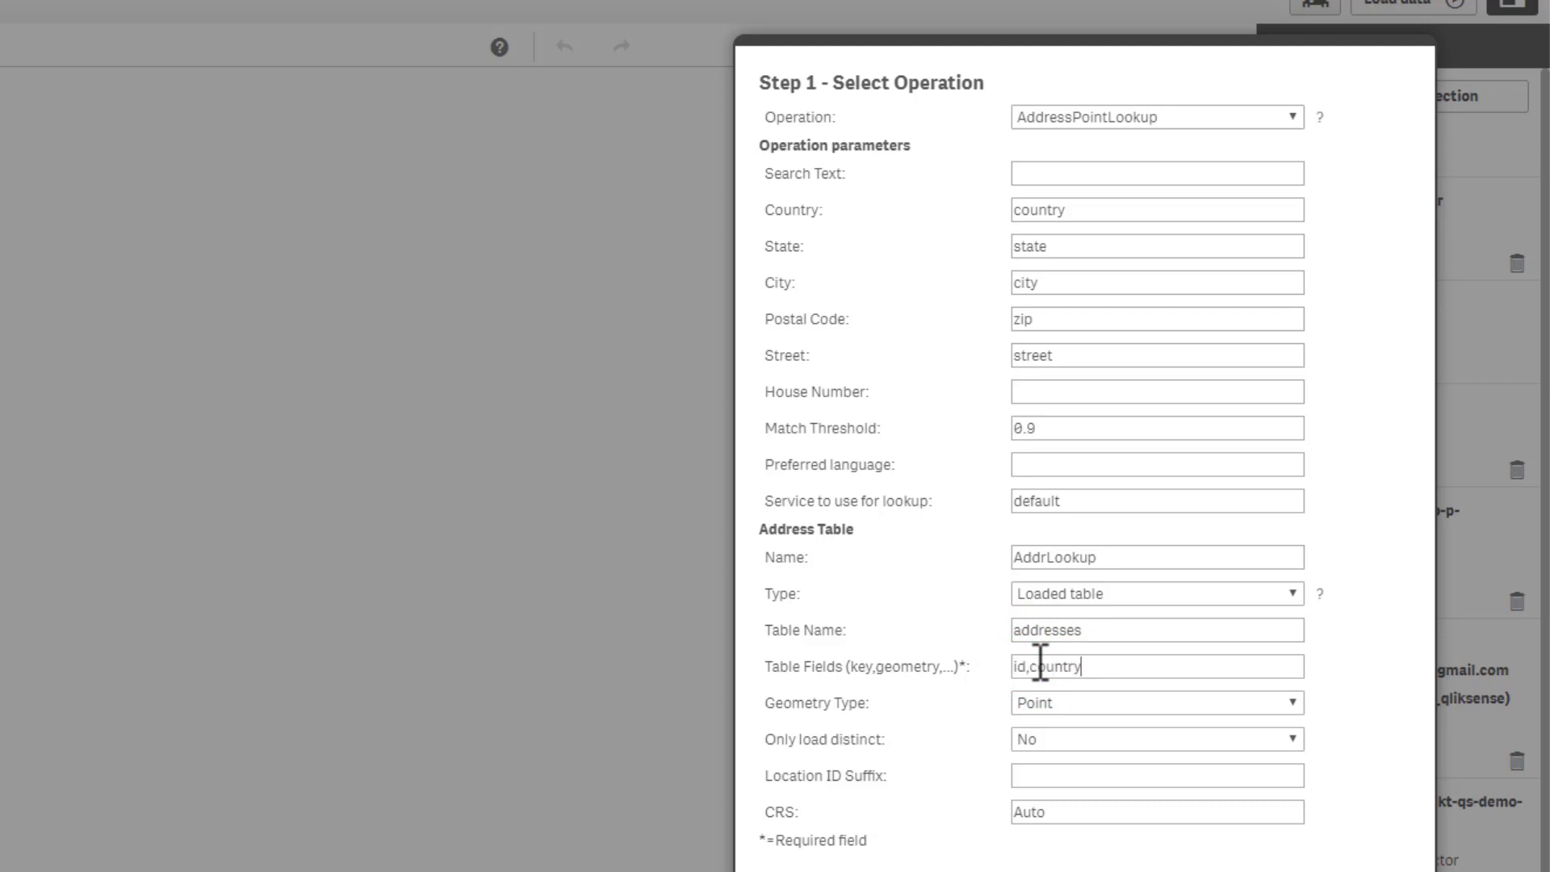
pyautogui.write(',state,city,zip,')
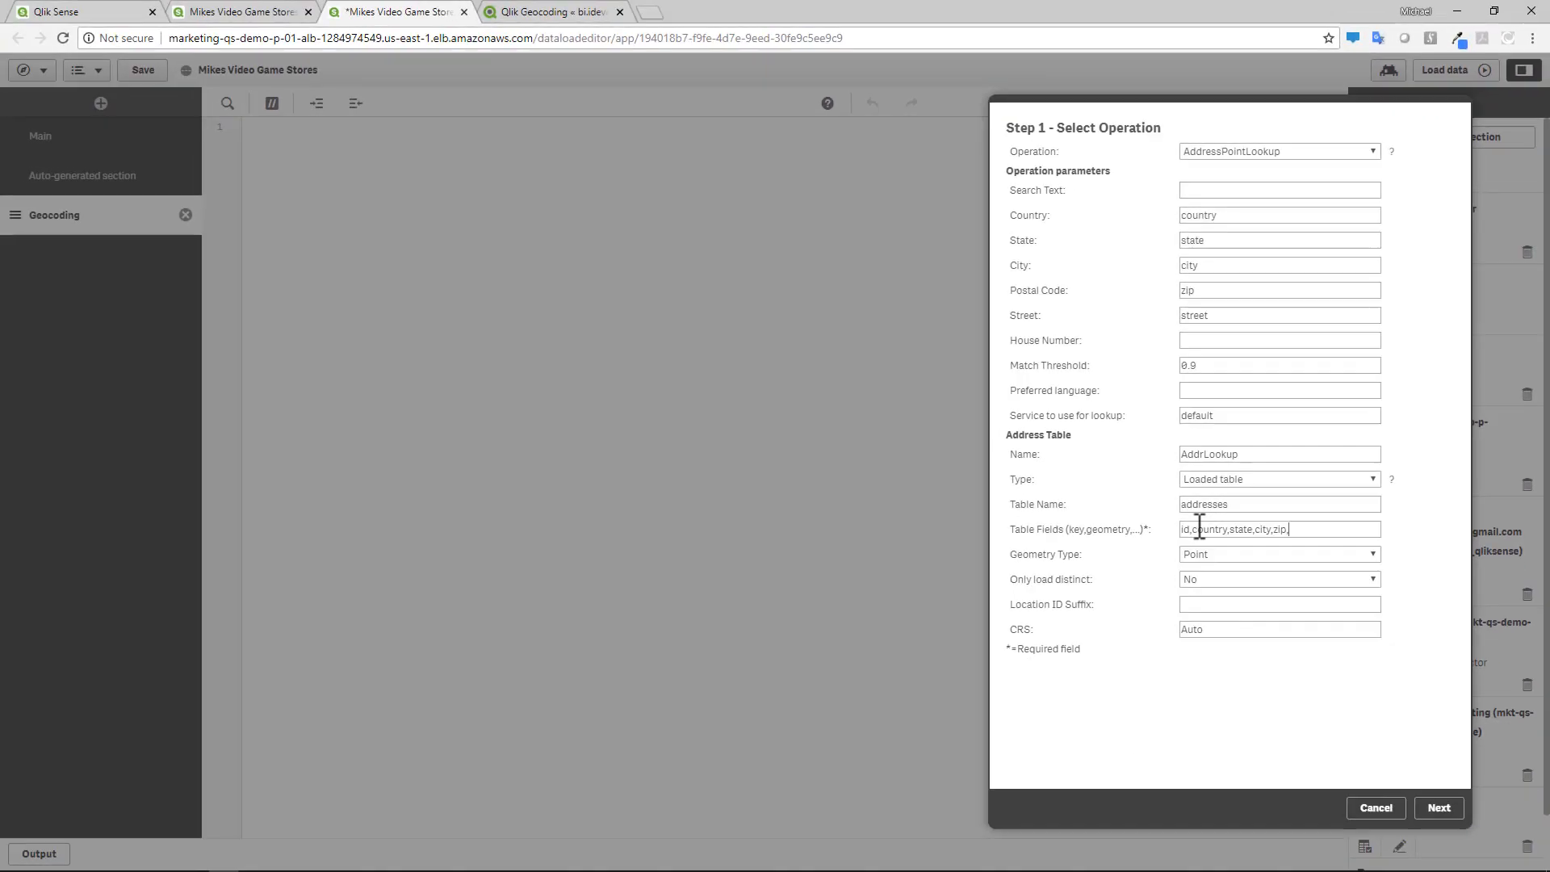
pyautogui.press('BackSpace')
pyautogui.click(1435, 807)
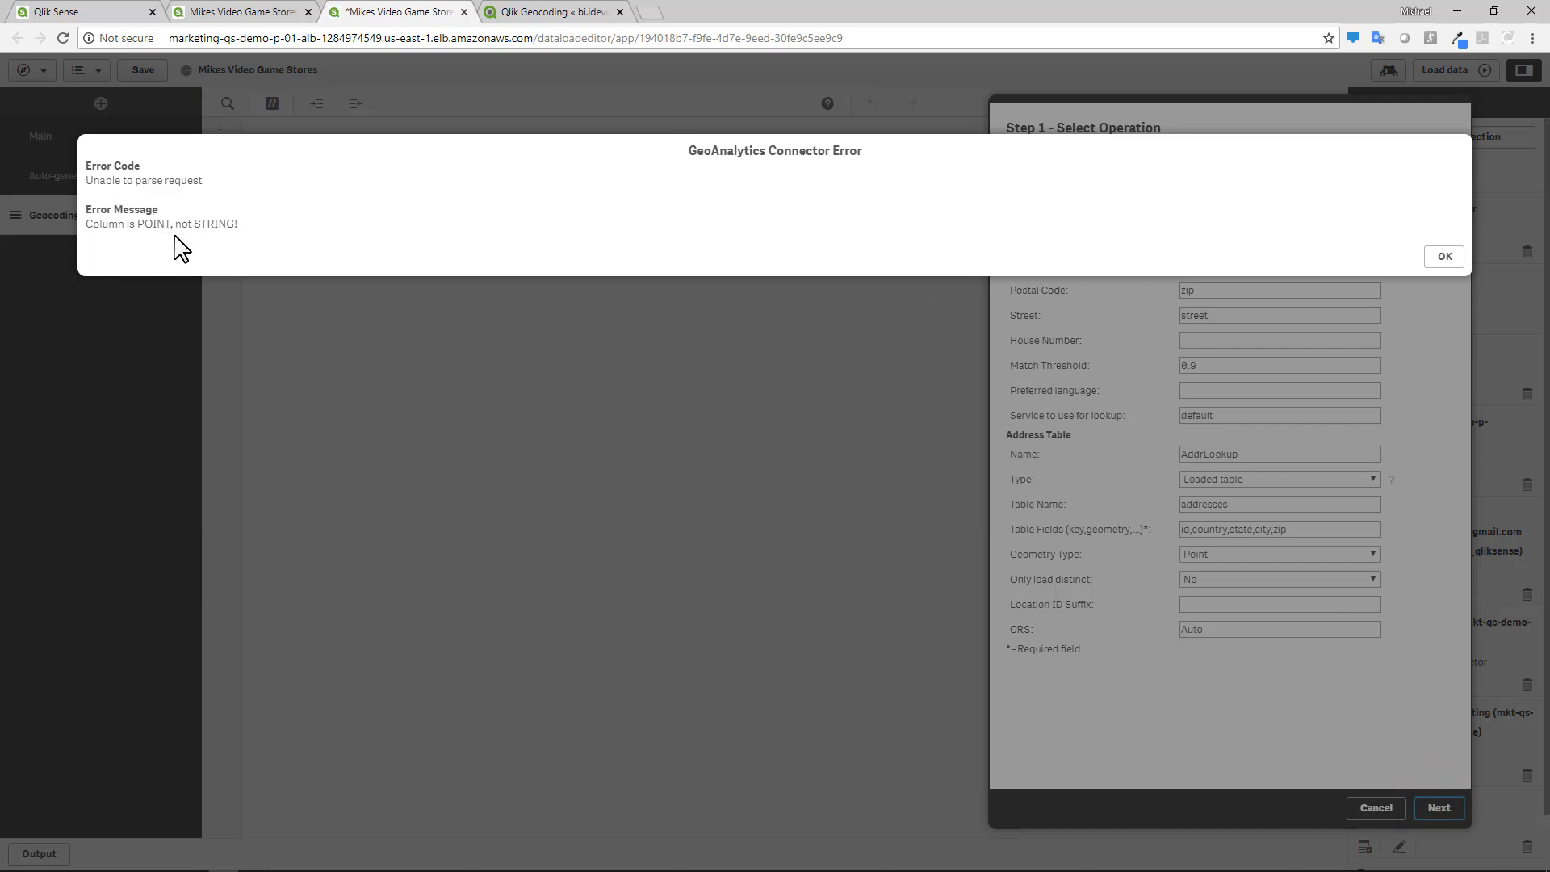
pyautogui.click(1439, 256)
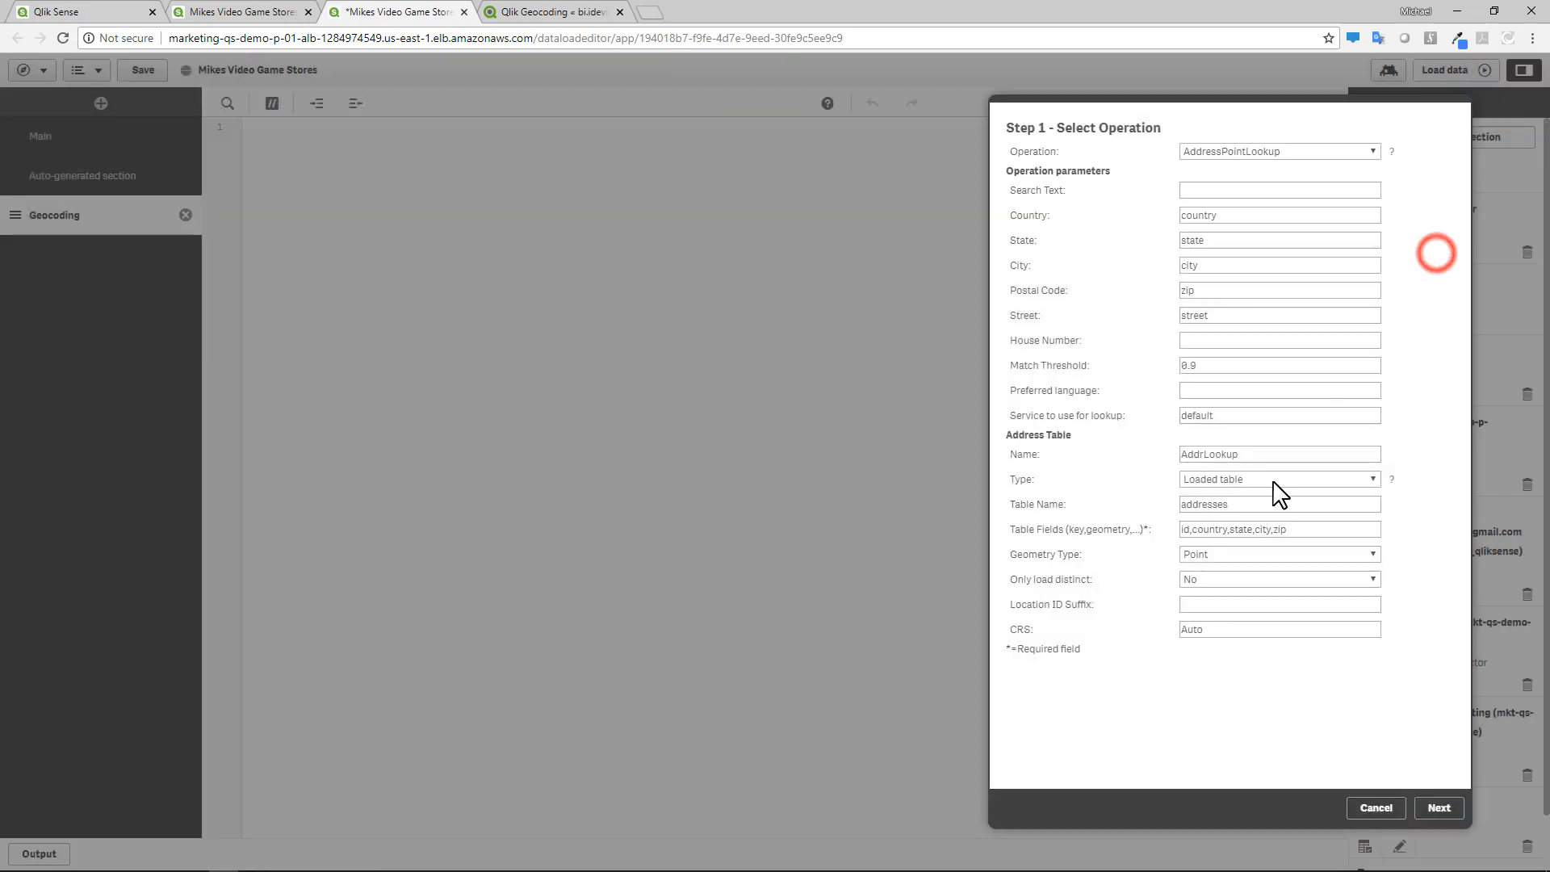
# Set the geometry type to None and try again to continue to the data selection
pyautogui.click(1220, 556)
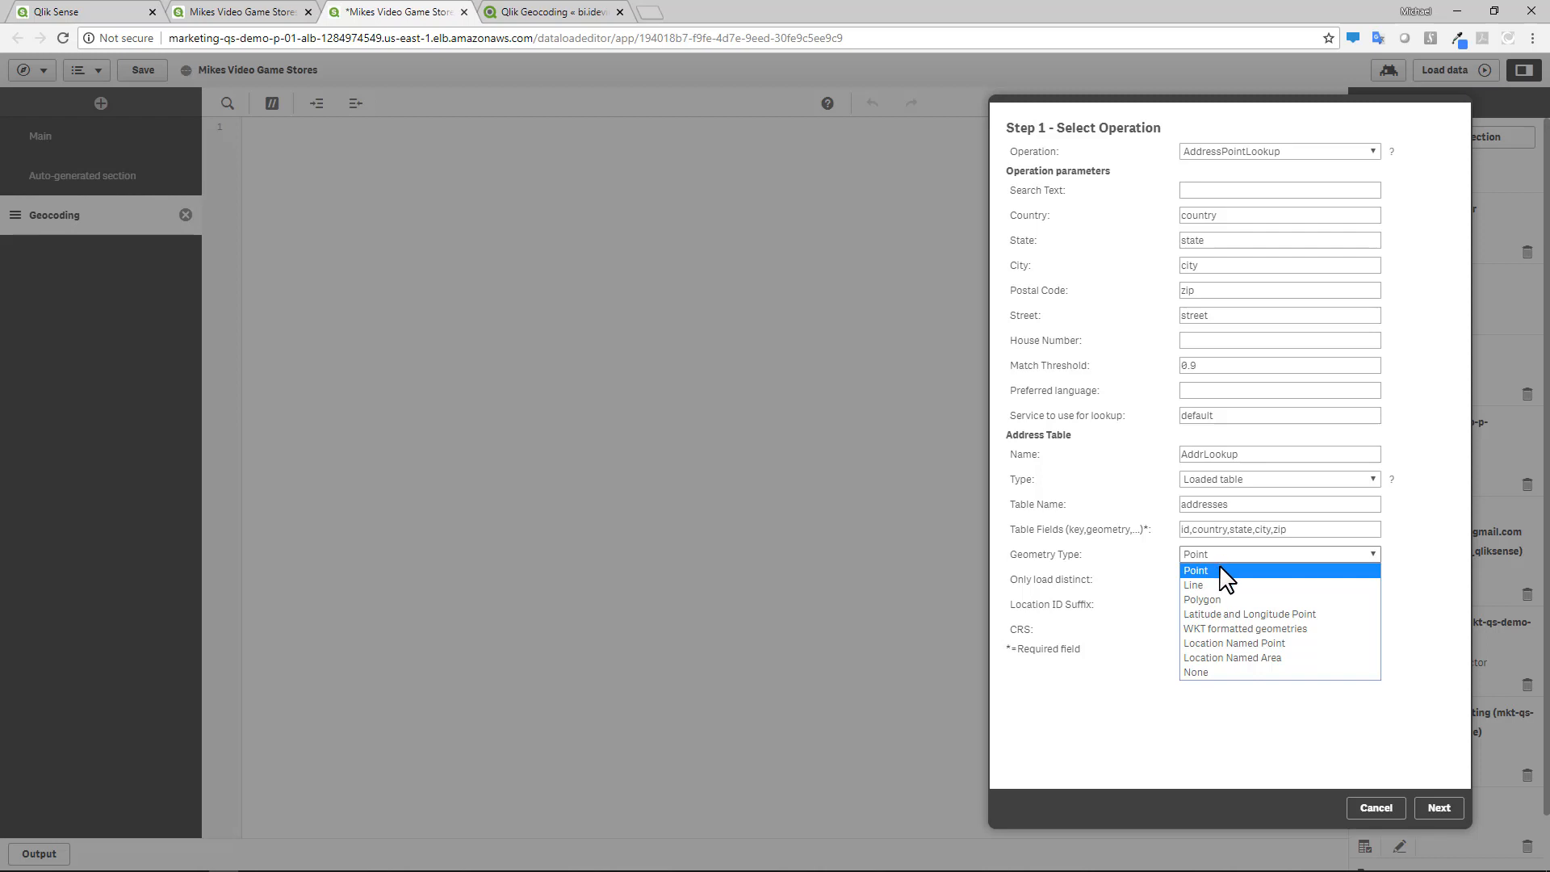
pyautogui.click(1212, 674)
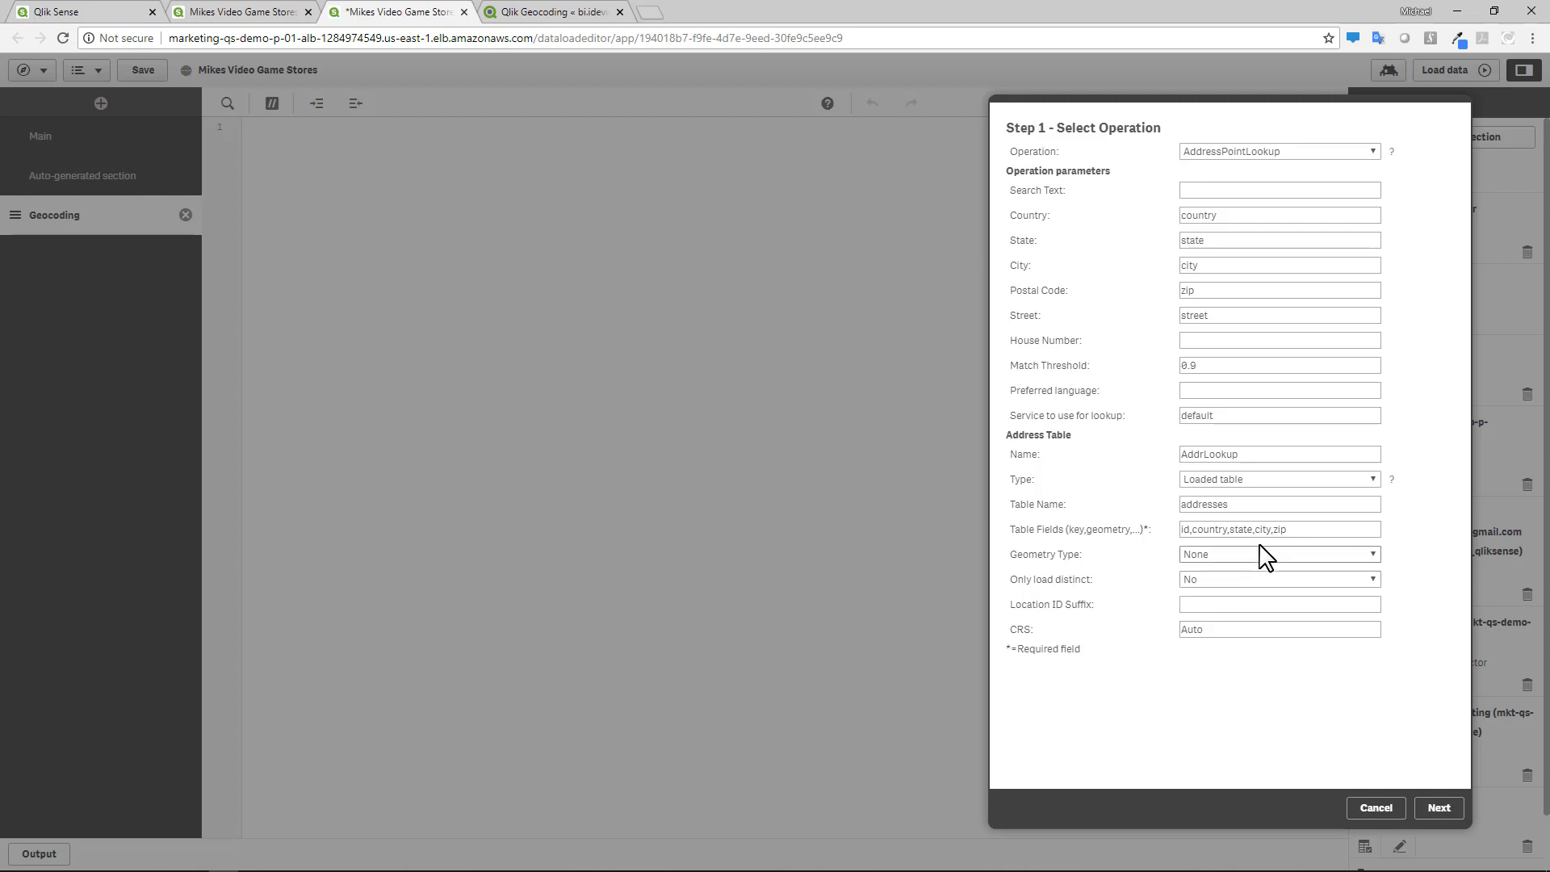
pyautogui.click(1300, 529)
pyautogui.click(1438, 808)
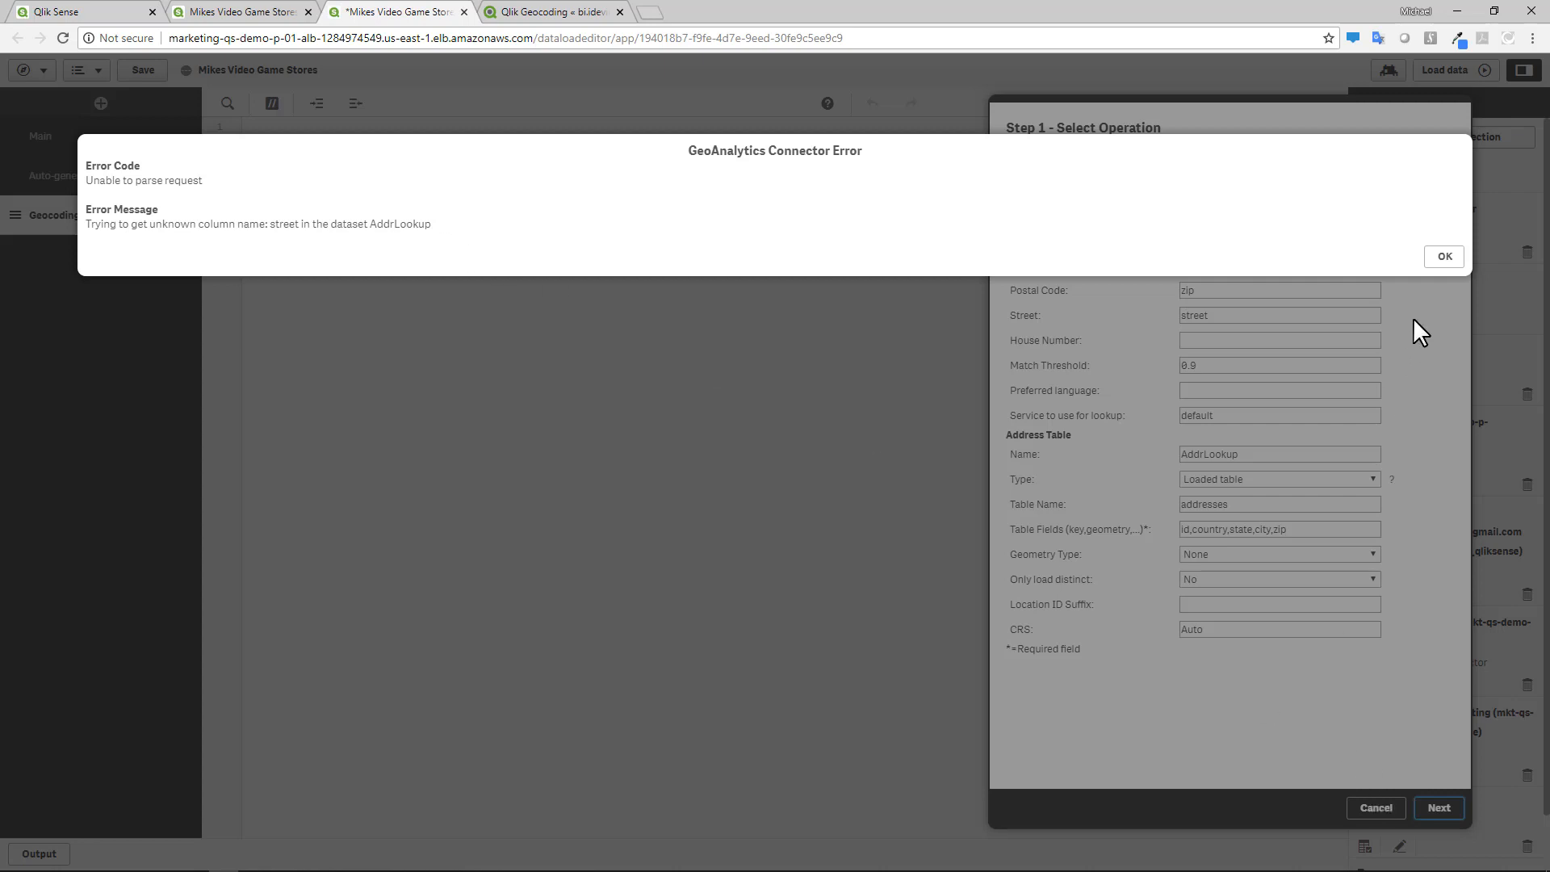
pyautogui.click(1445, 256)
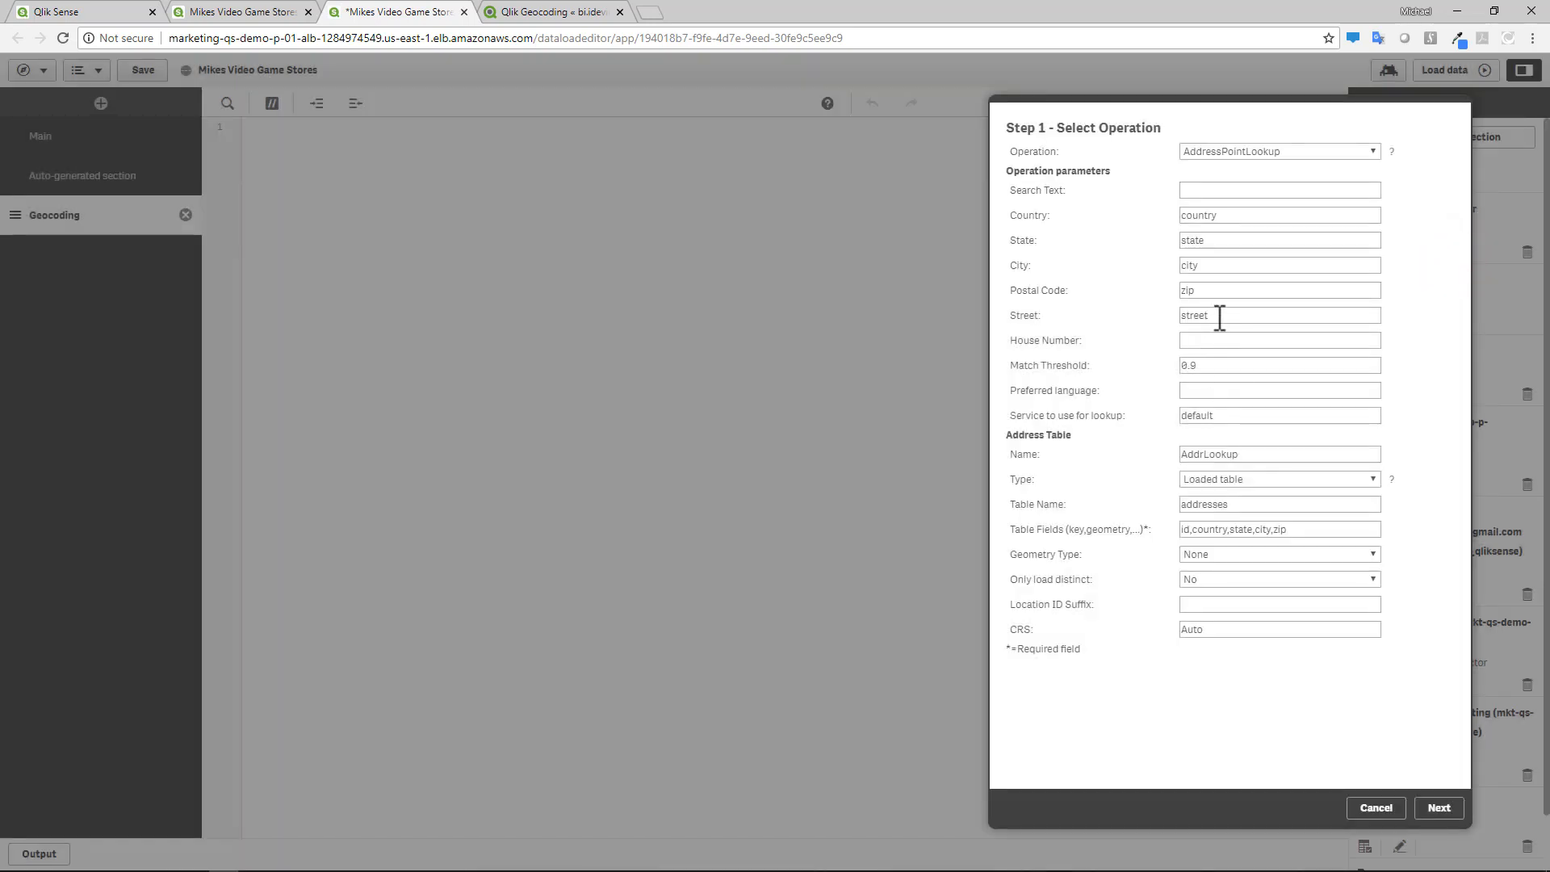
# Append street to the table fields and continue to the data selection, previewing the AddrLookup table's fields
pyautogui.click(1310, 528)
pyautogui.write(',stree')
pyautogui.click(1440, 807)
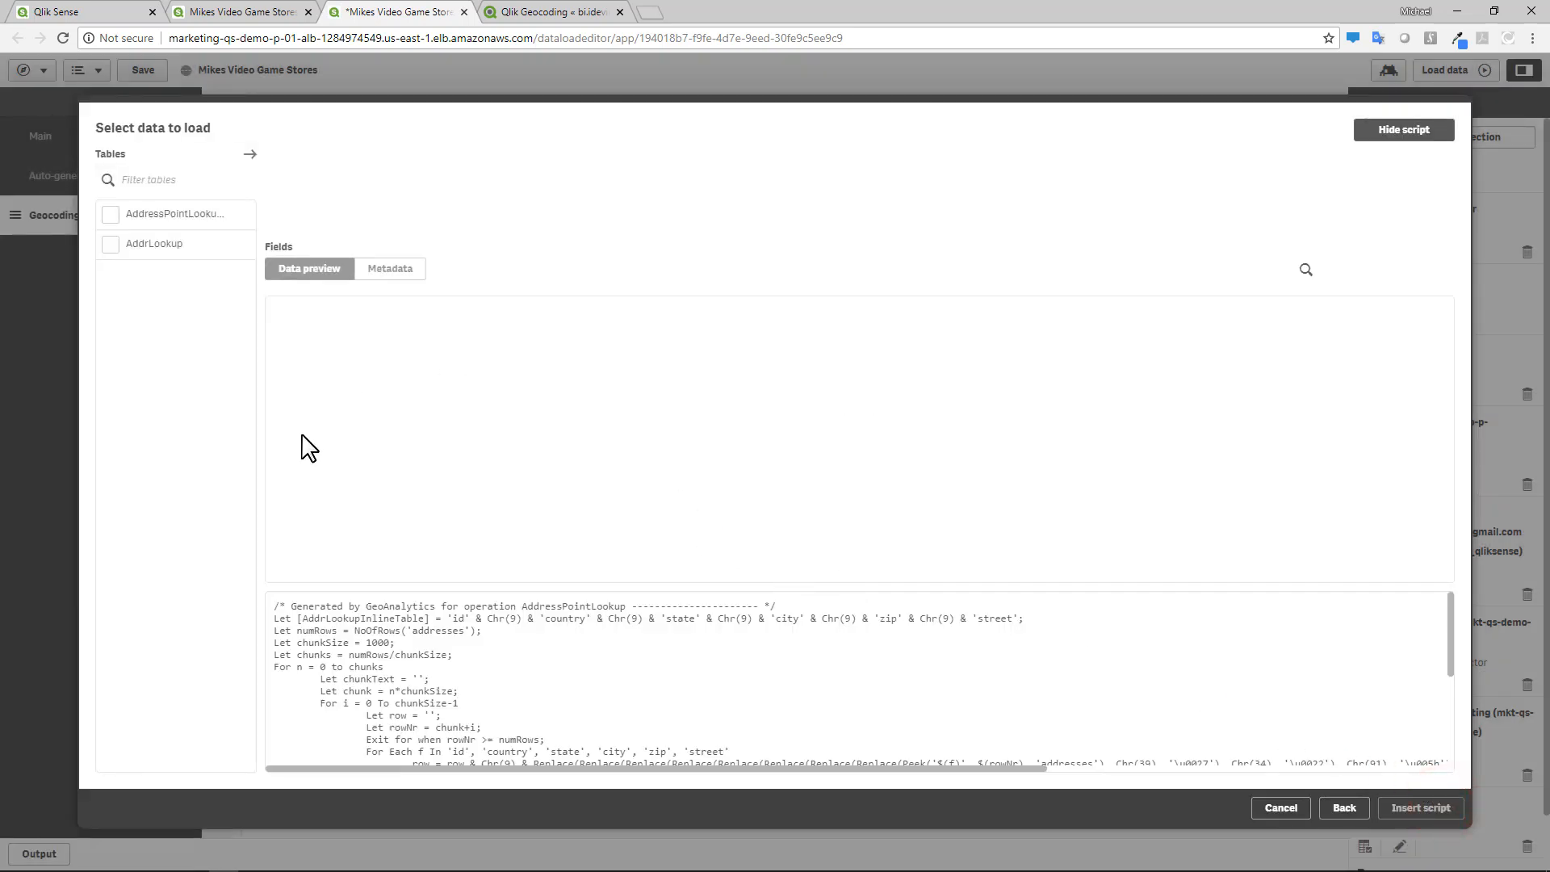
pyautogui.click(129, 247)
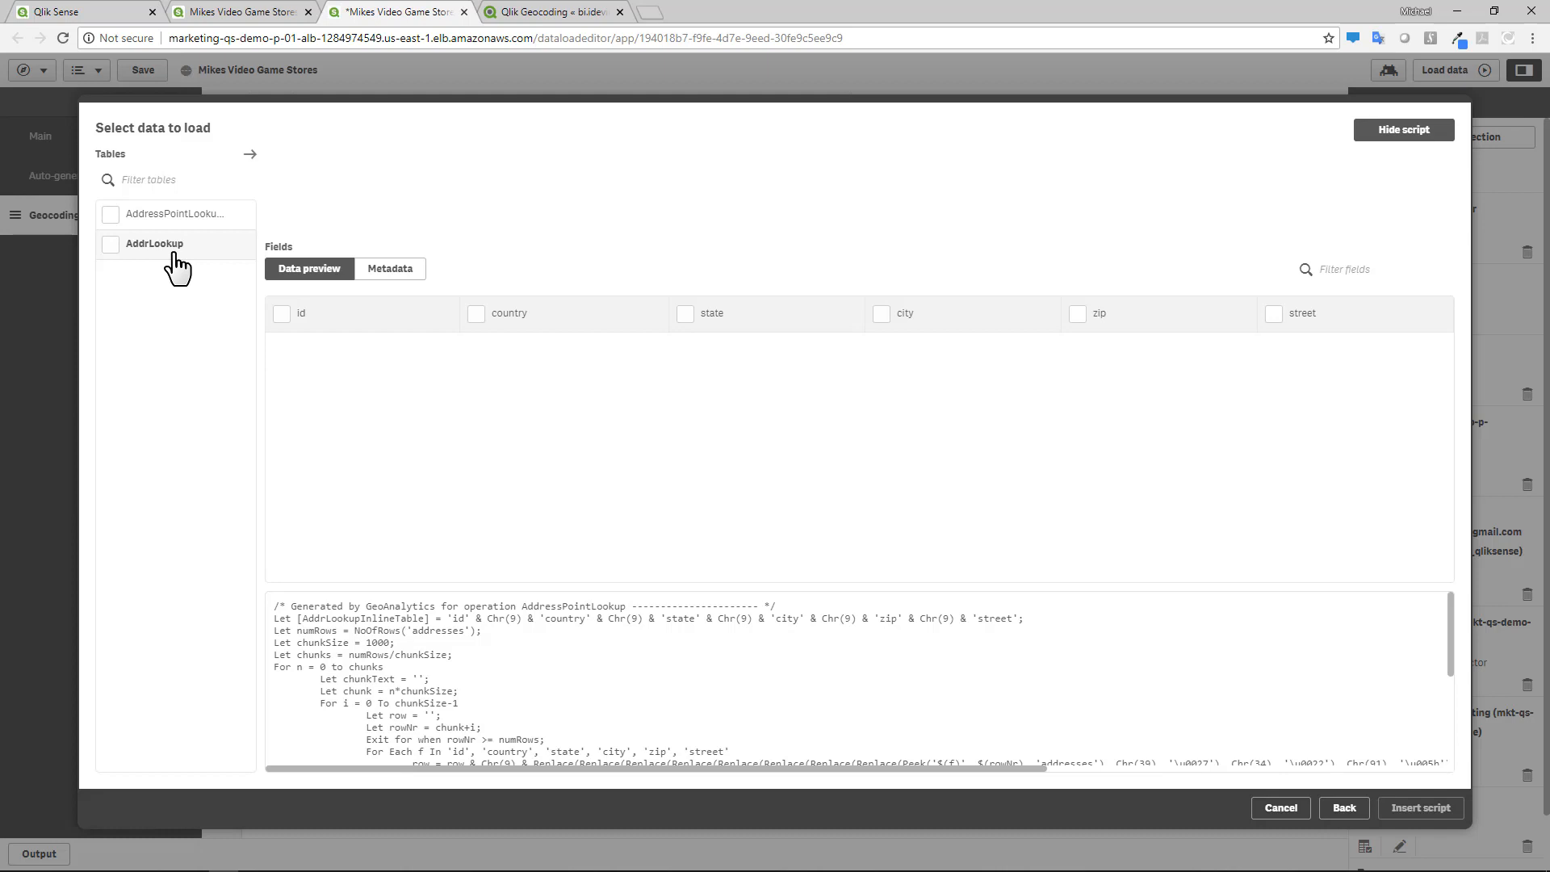
# Select the AddressPointLookupResult table with all its fields, leaving AddrLookup unselected, and insert the generated script
pyautogui.click(111, 247)
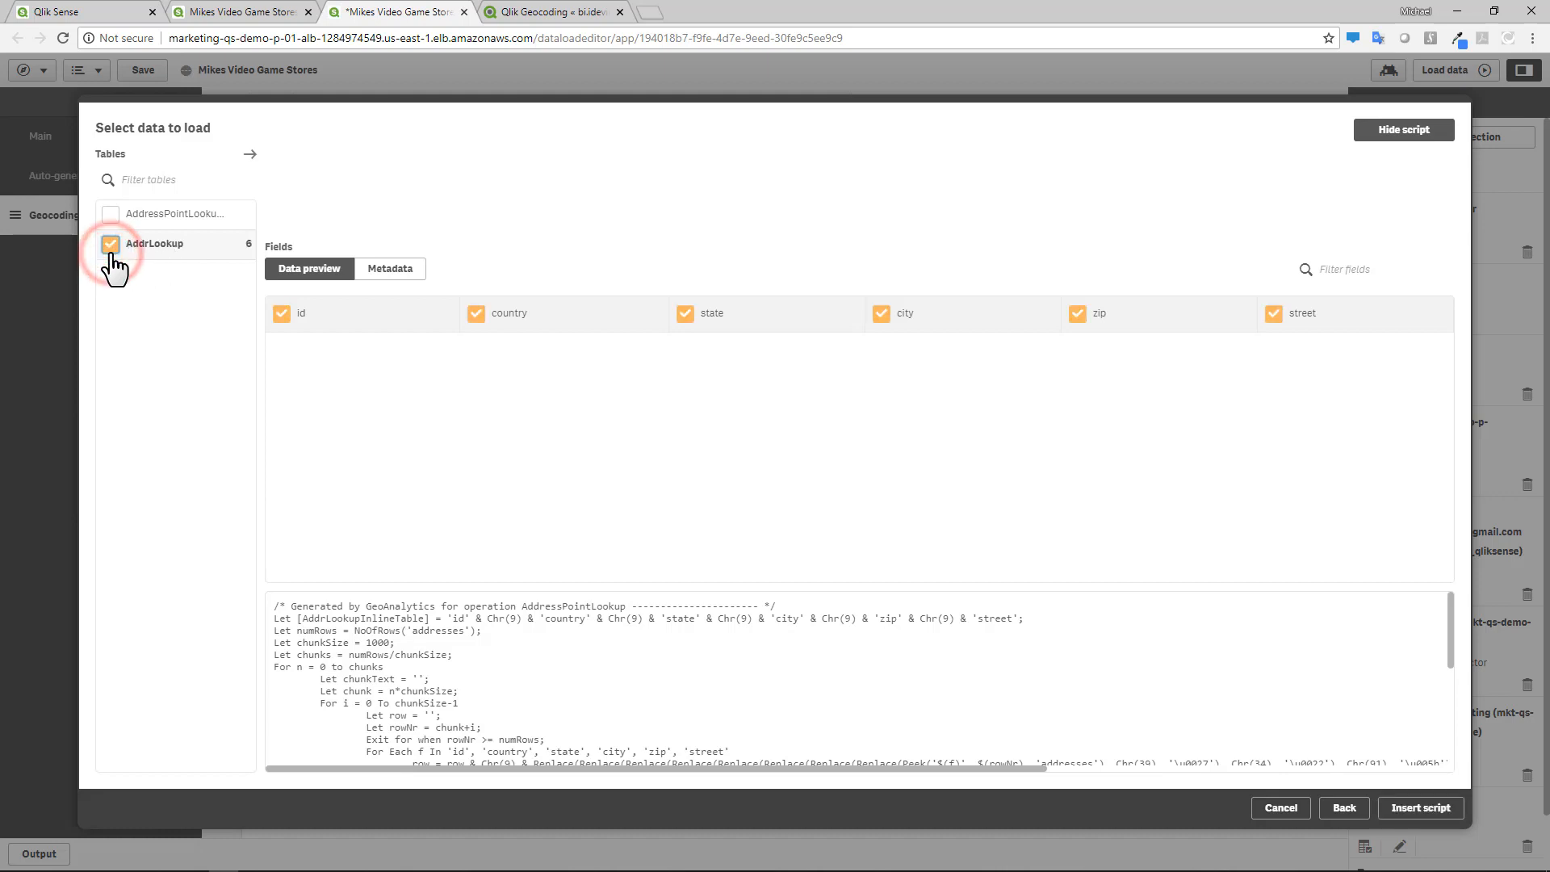
pyautogui.click(112, 251)
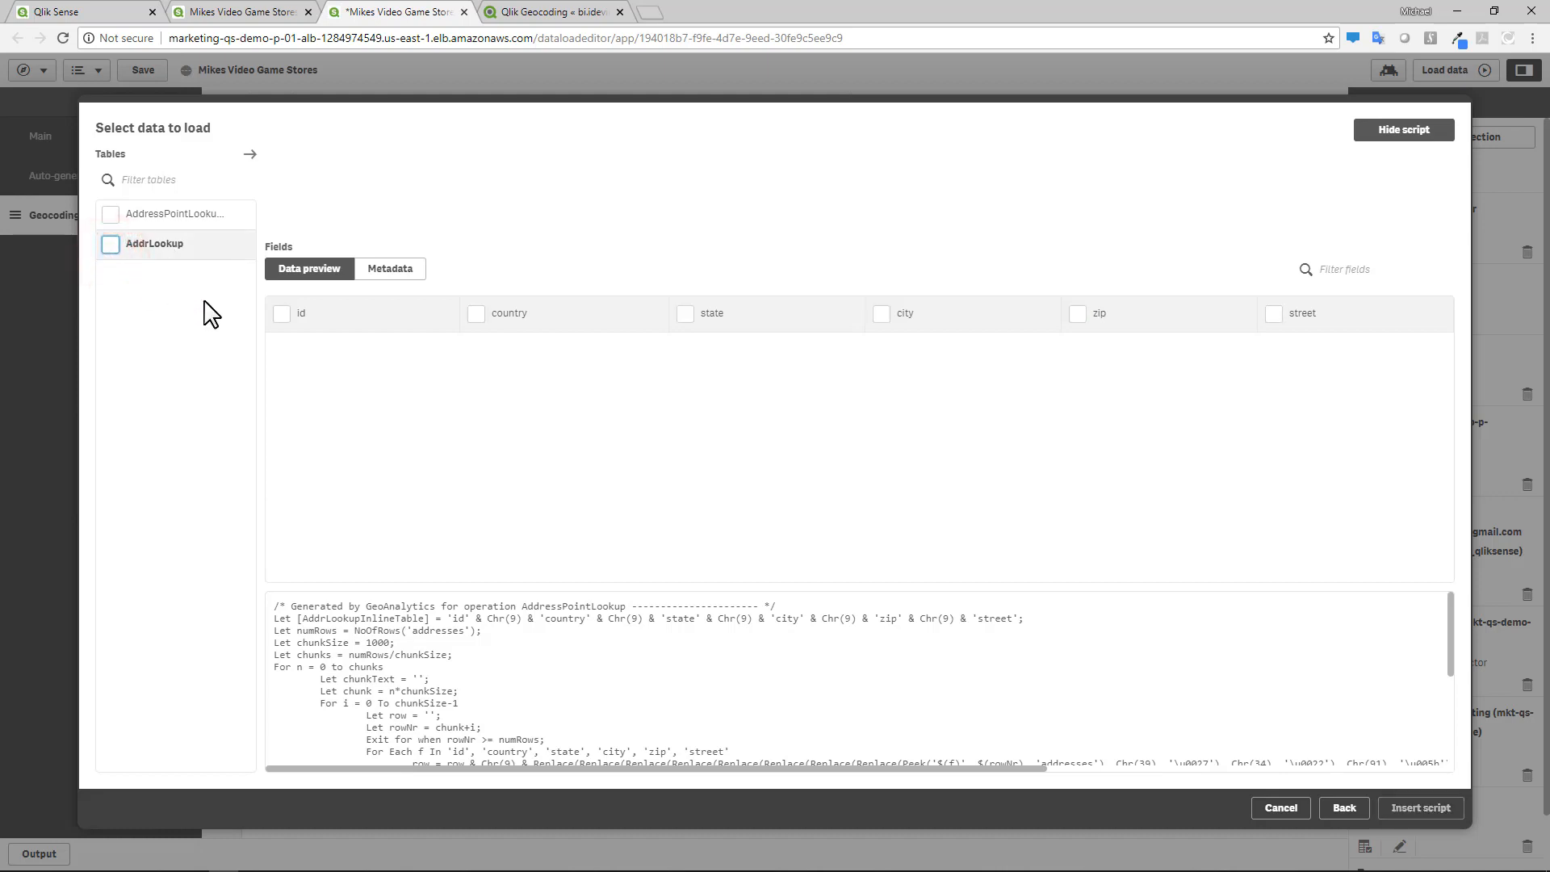
pyautogui.click(123, 214)
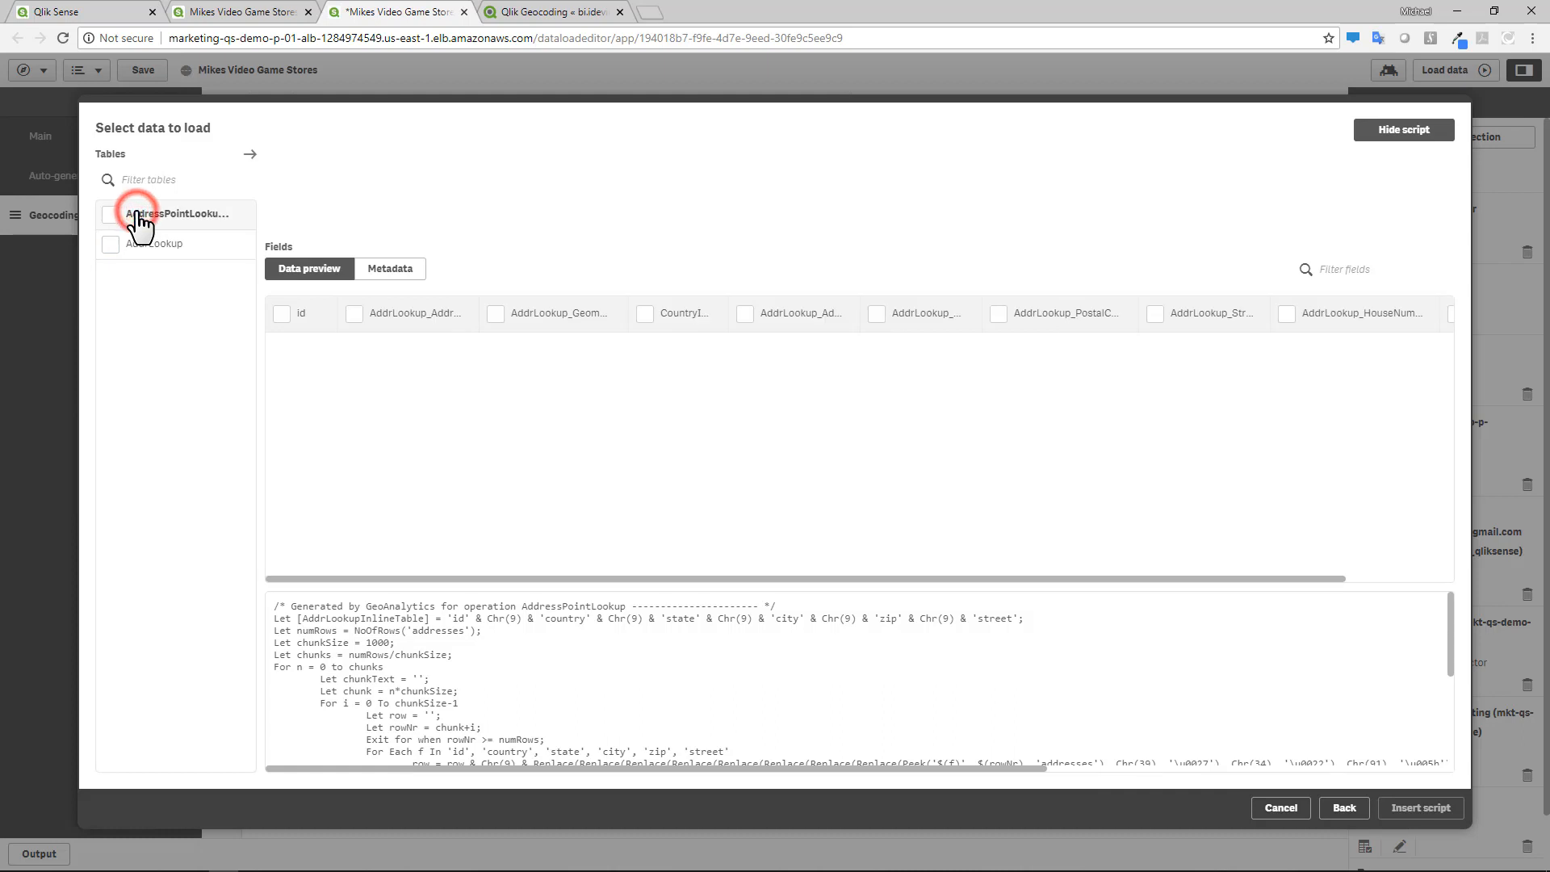
pyautogui.click(111, 215)
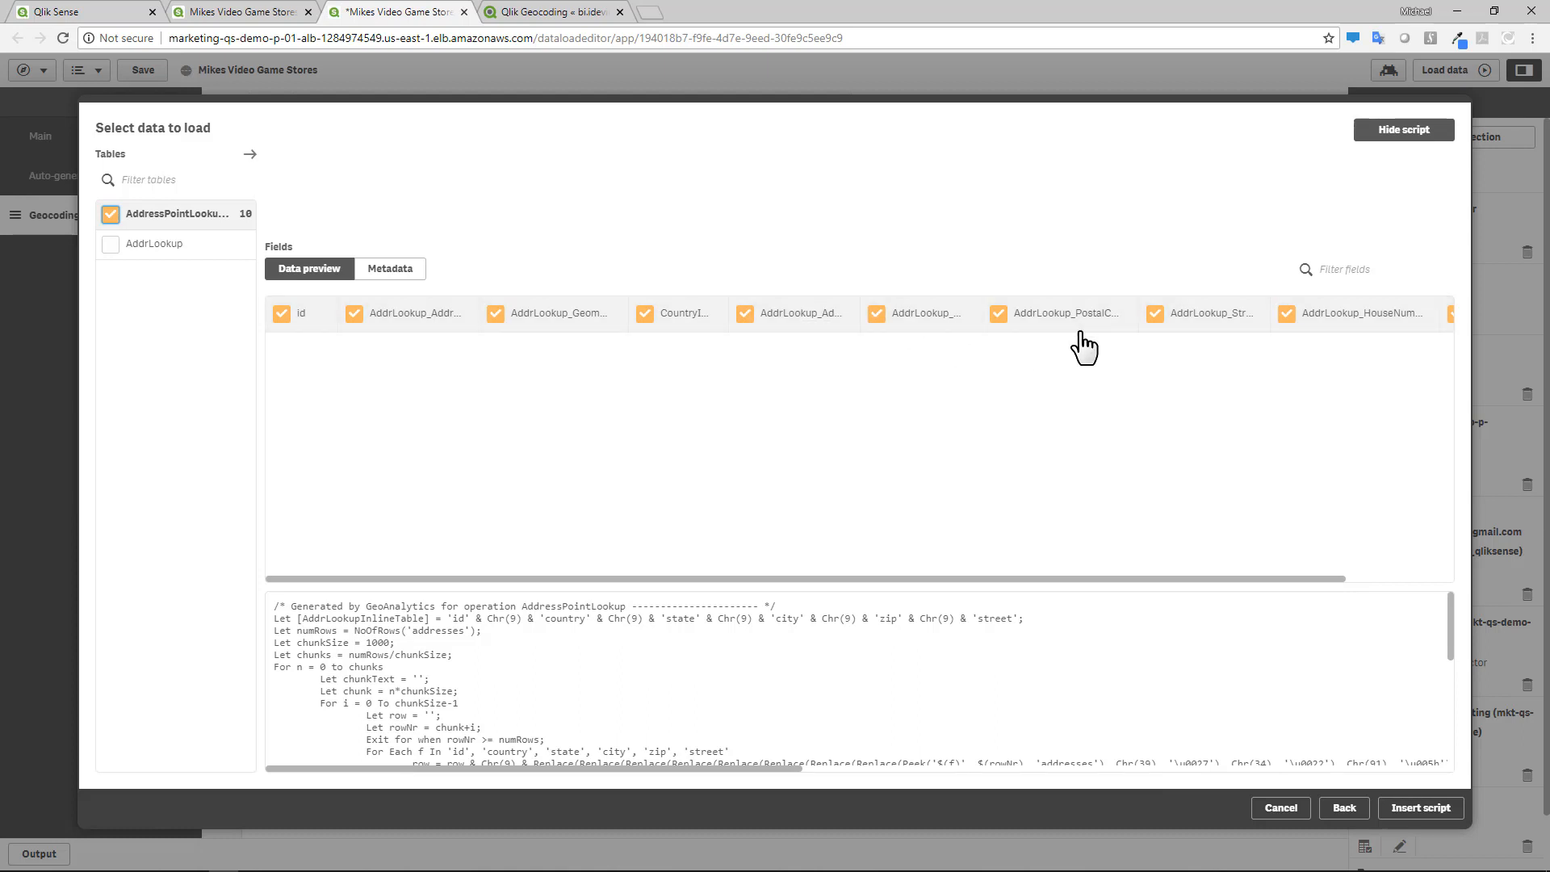
pyautogui.click(1421, 808)
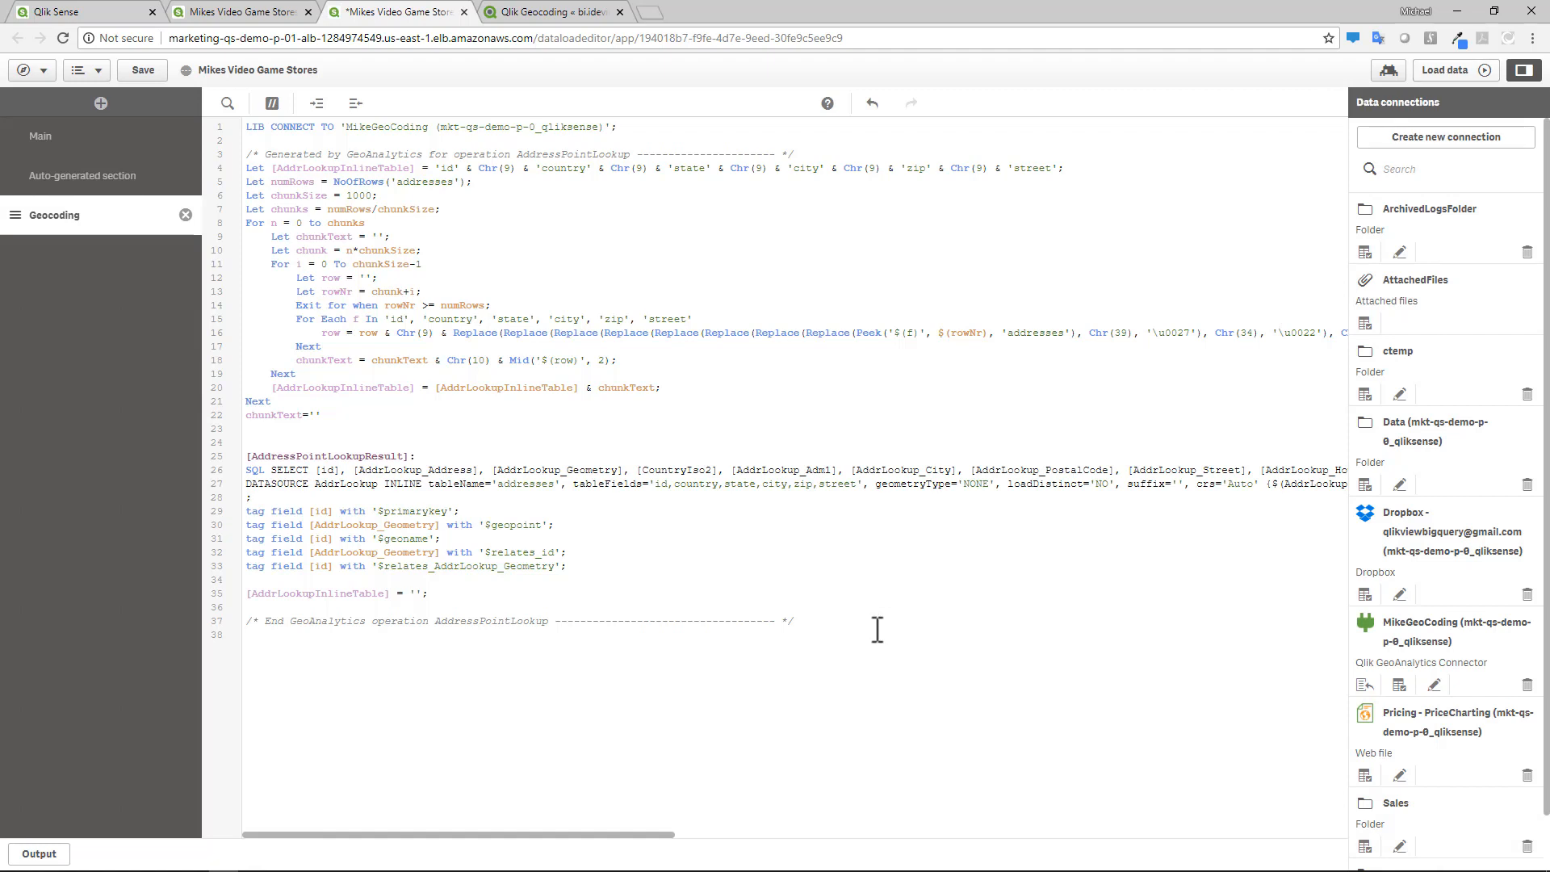
# Clear the Geocoding section's script and reinsert the same AddressPointLookup script from the MikeGeoCoding connection with all result fields
pyautogui.moveTo(874, 629); pyautogui.dragTo(227, 129)
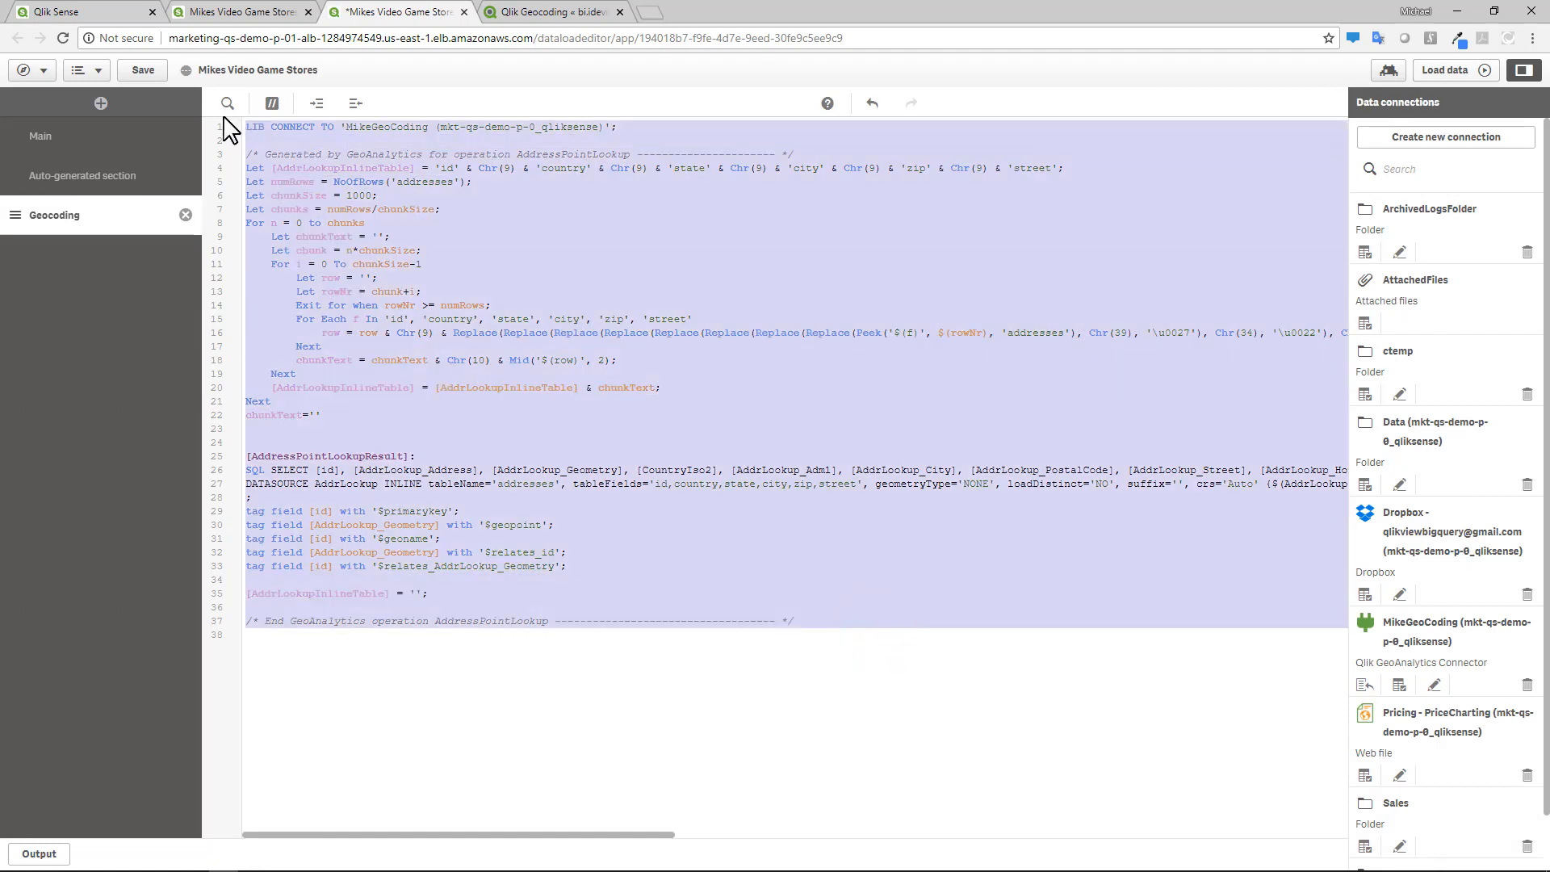
pyautogui.press('Delete')
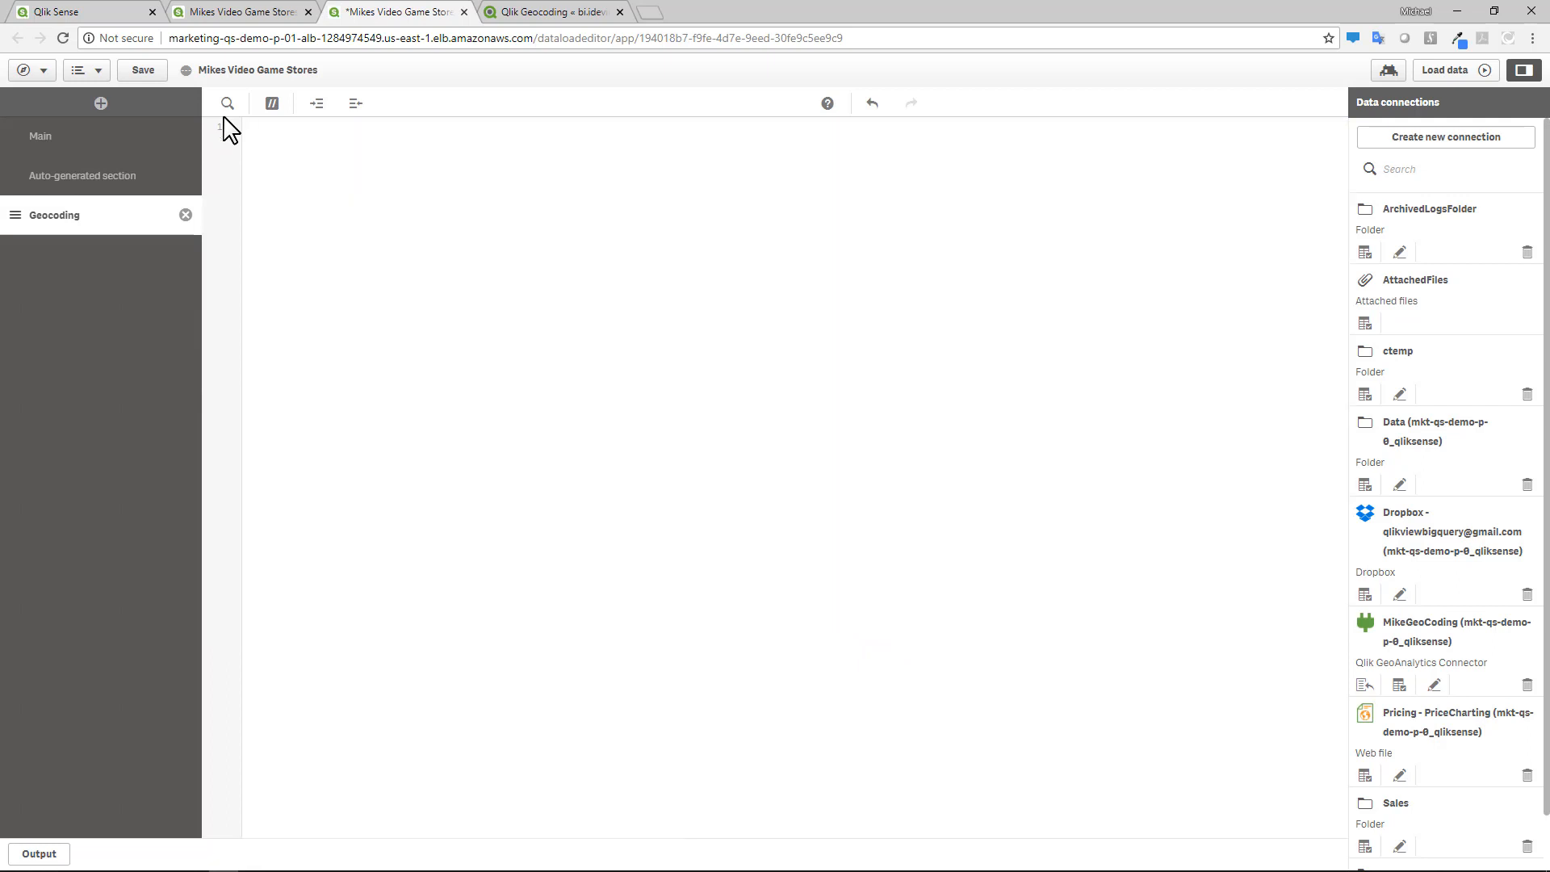
pyautogui.click(1401, 684)
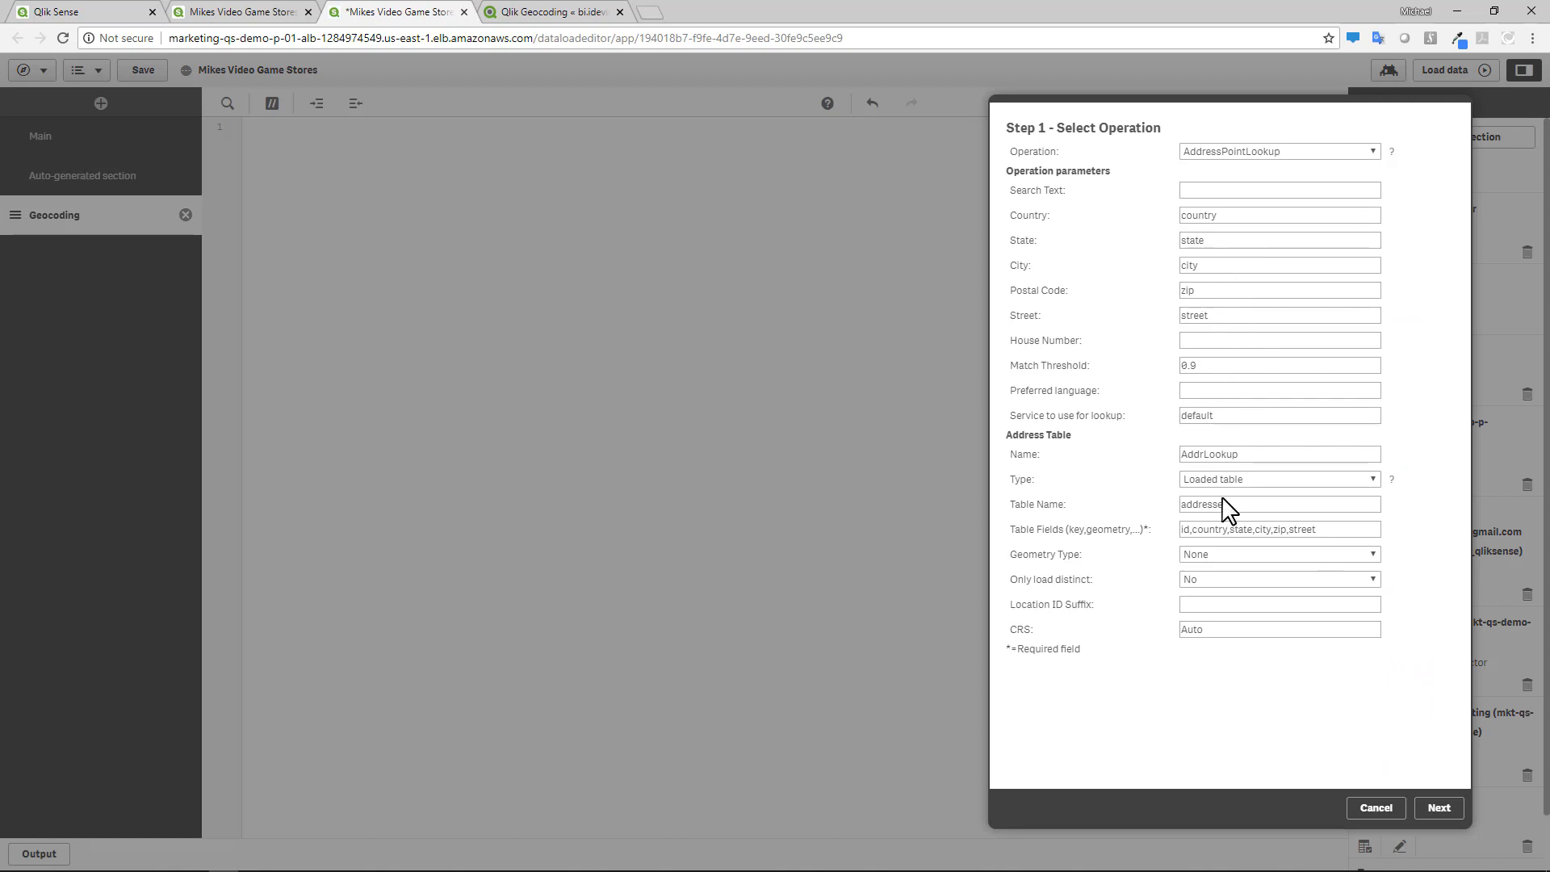
pyautogui.click(1437, 809)
pyautogui.click(111, 214)
pyautogui.click(1397, 808)
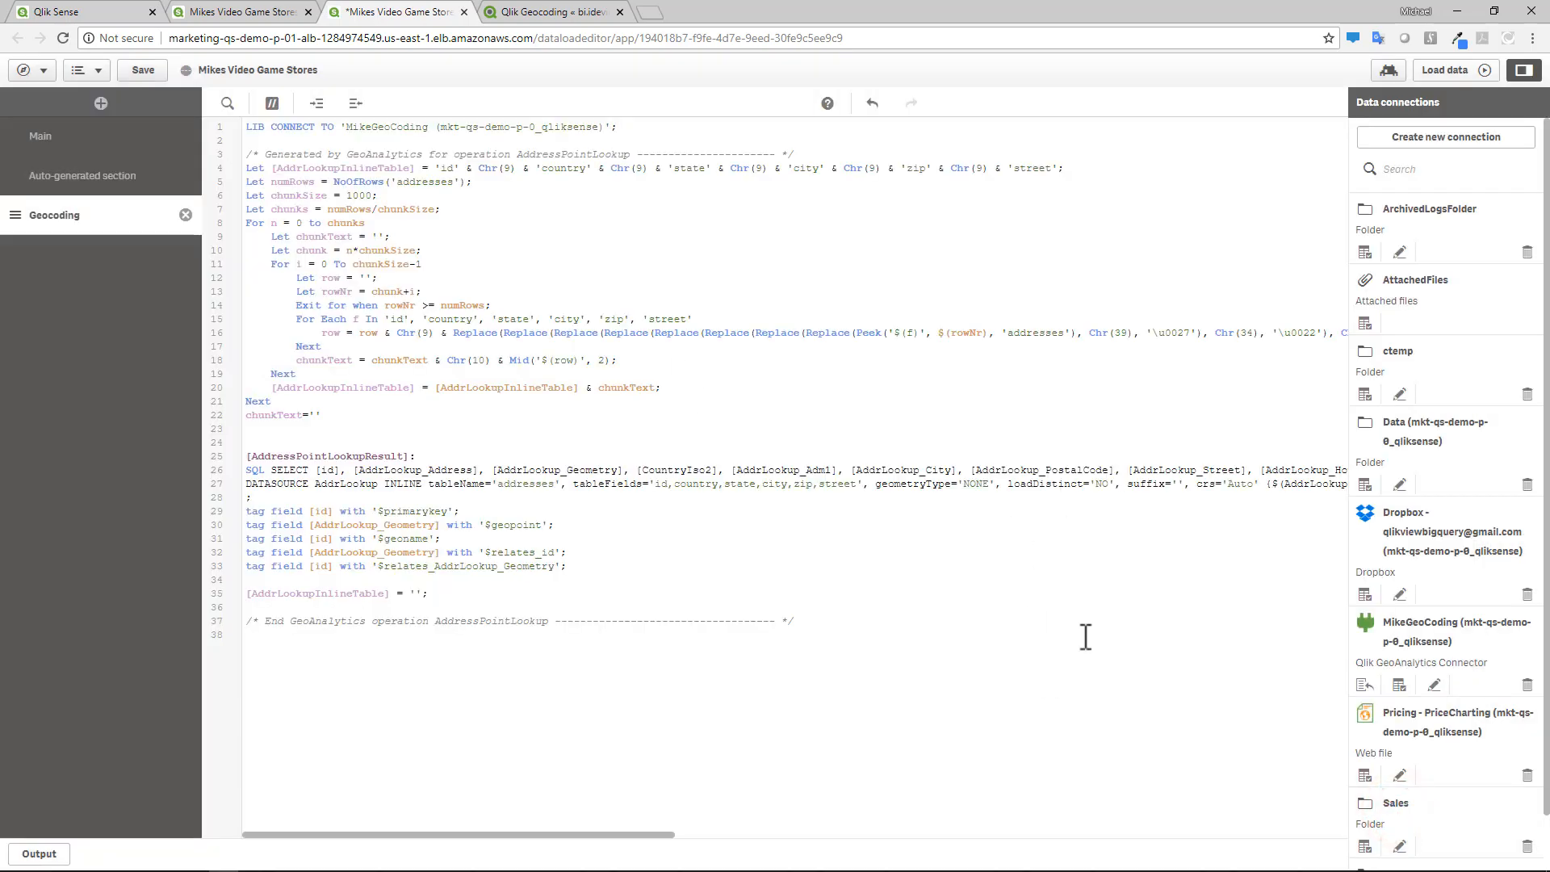
pyautogui.click(1399, 685)
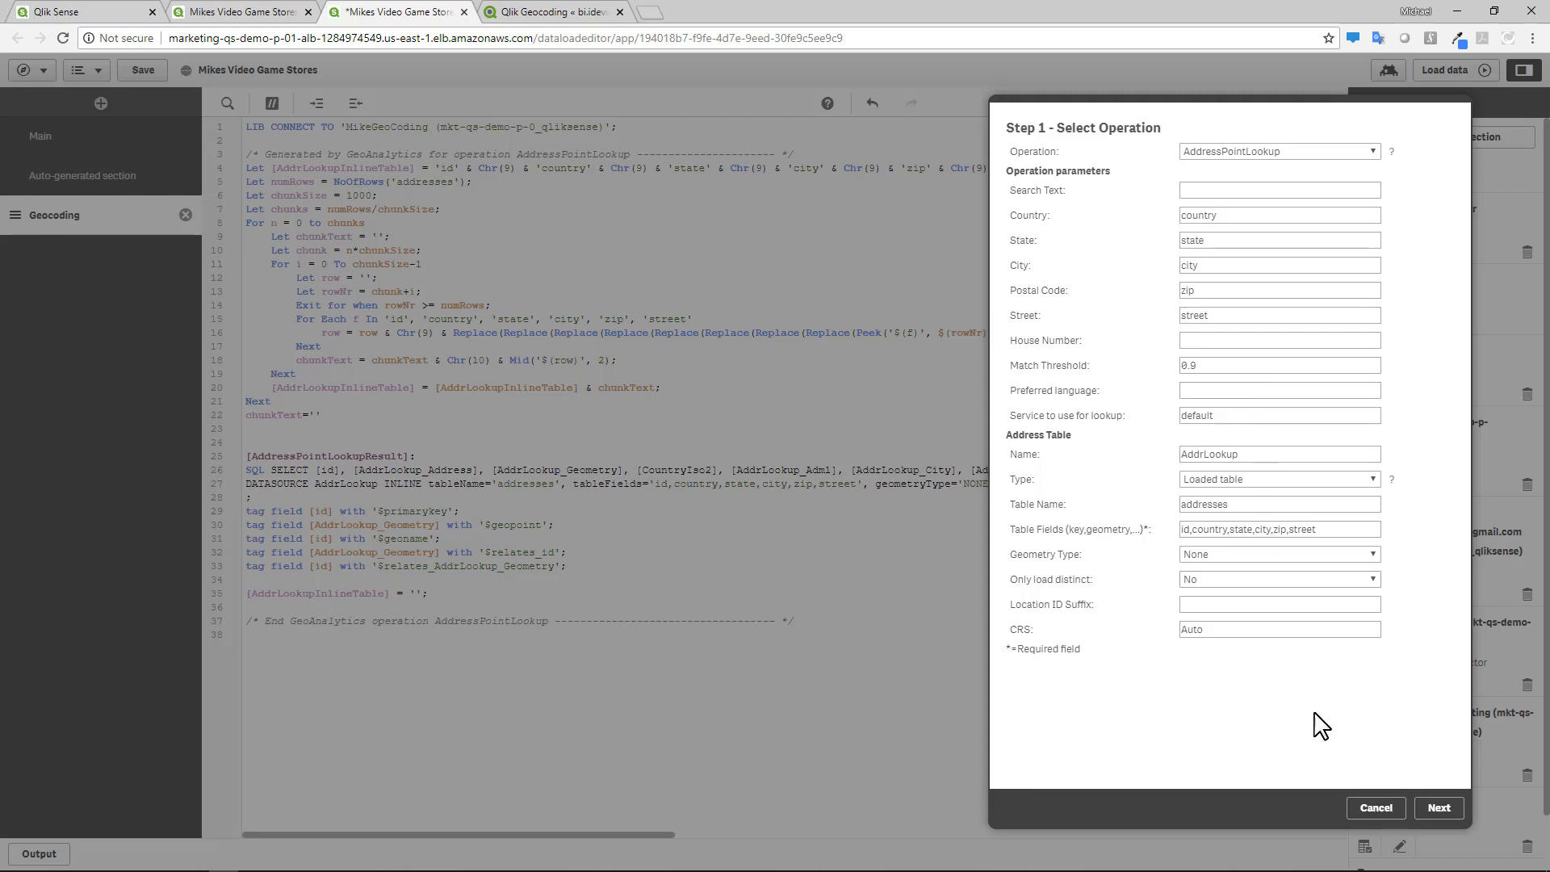
pyautogui.click(1375, 809)
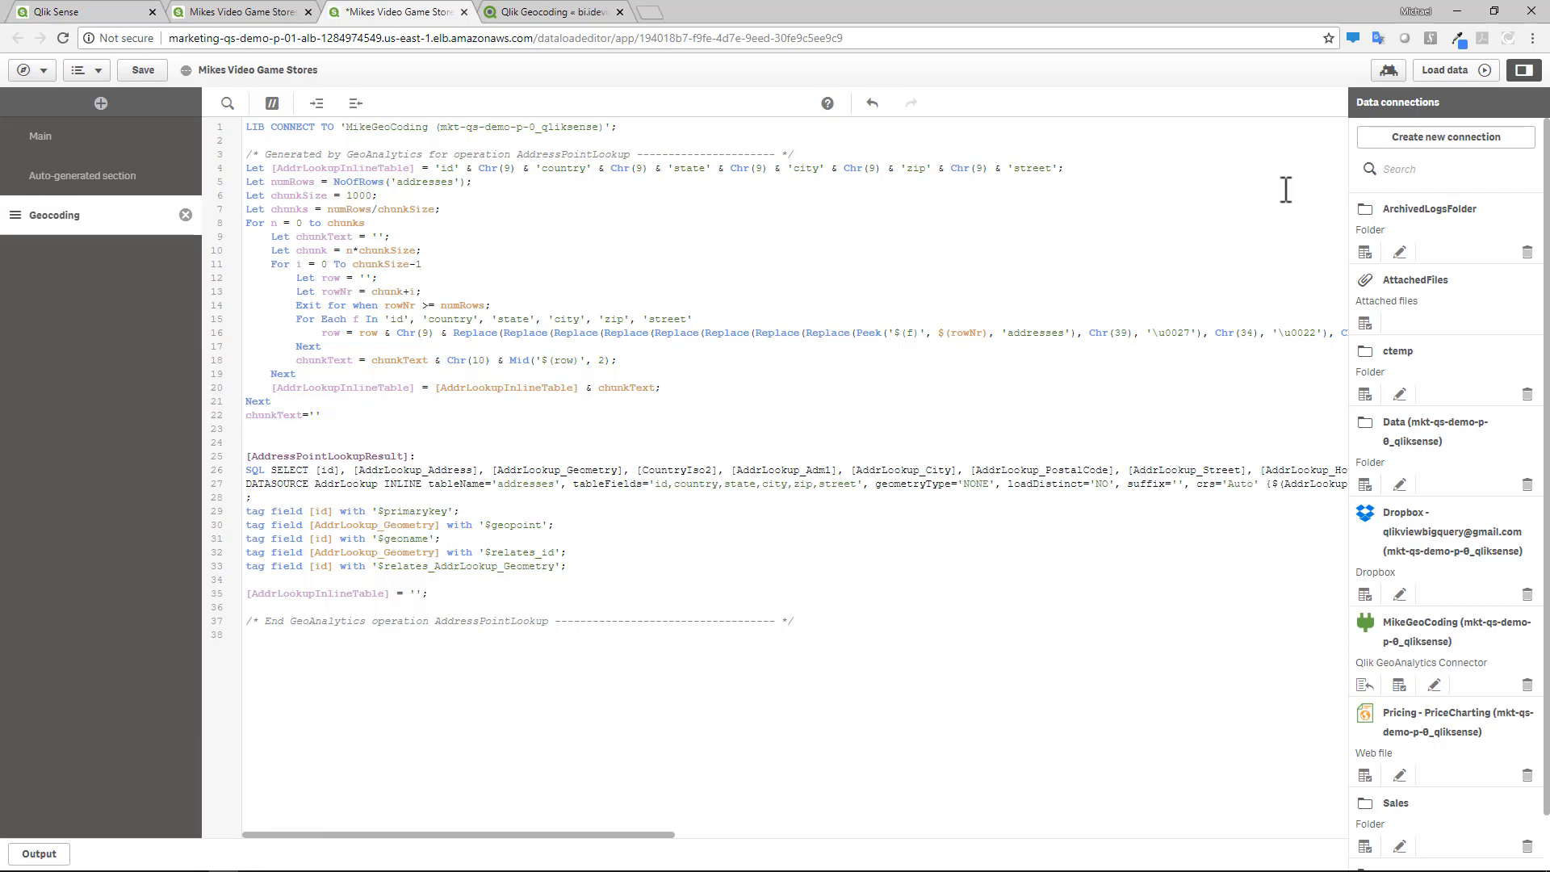
# Load the app's data with the geocoding script and open the data model viewer in a new tab
pyautogui.click(1426, 76)
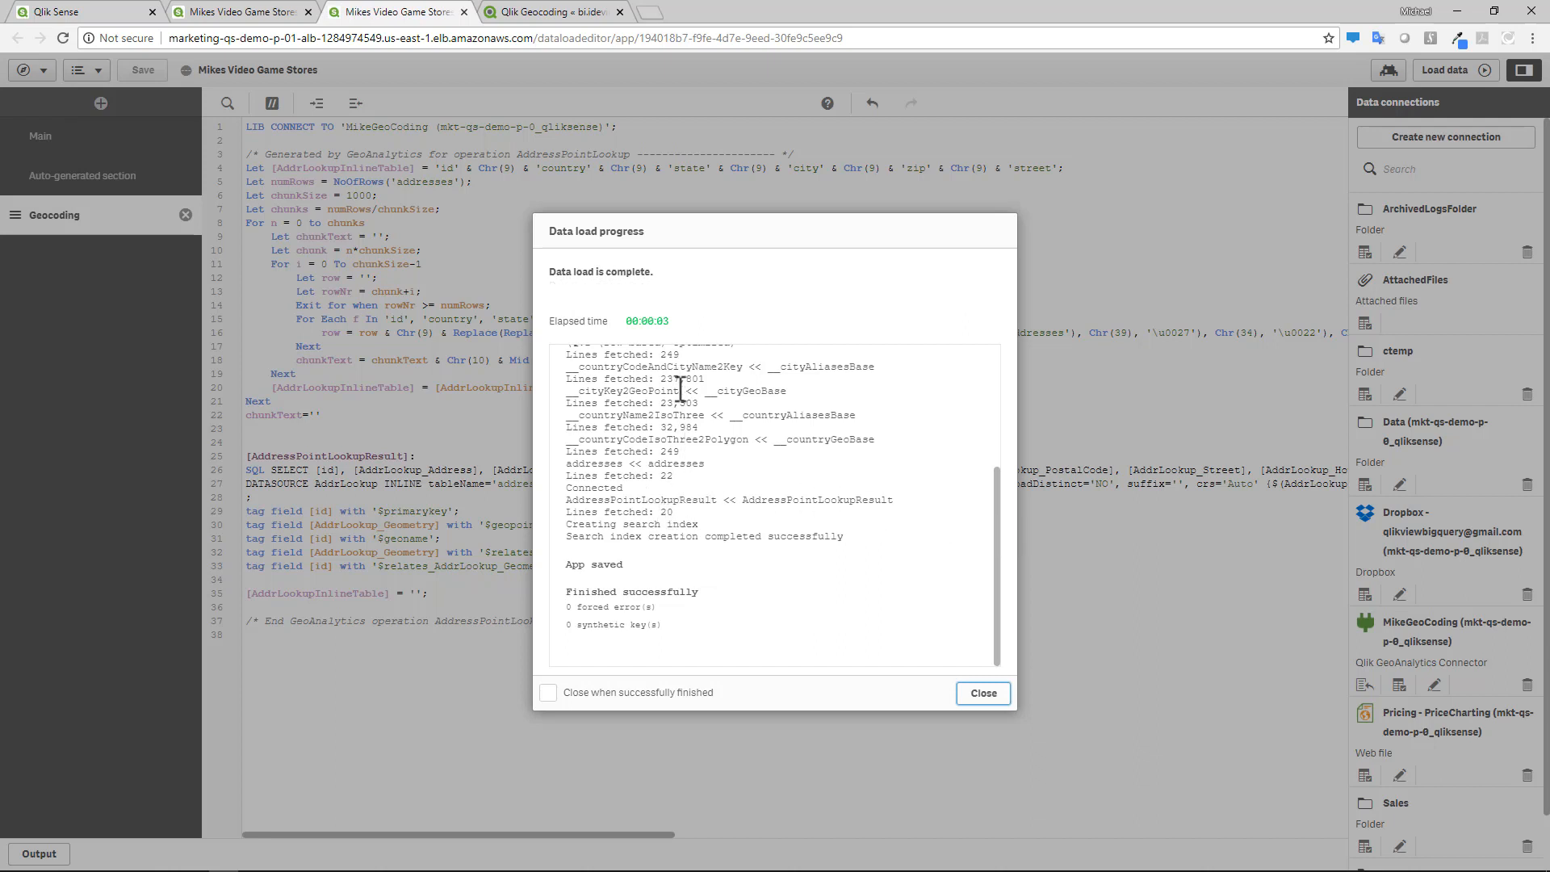
pyautogui.click(982, 693)
pyautogui.click(36, 71)
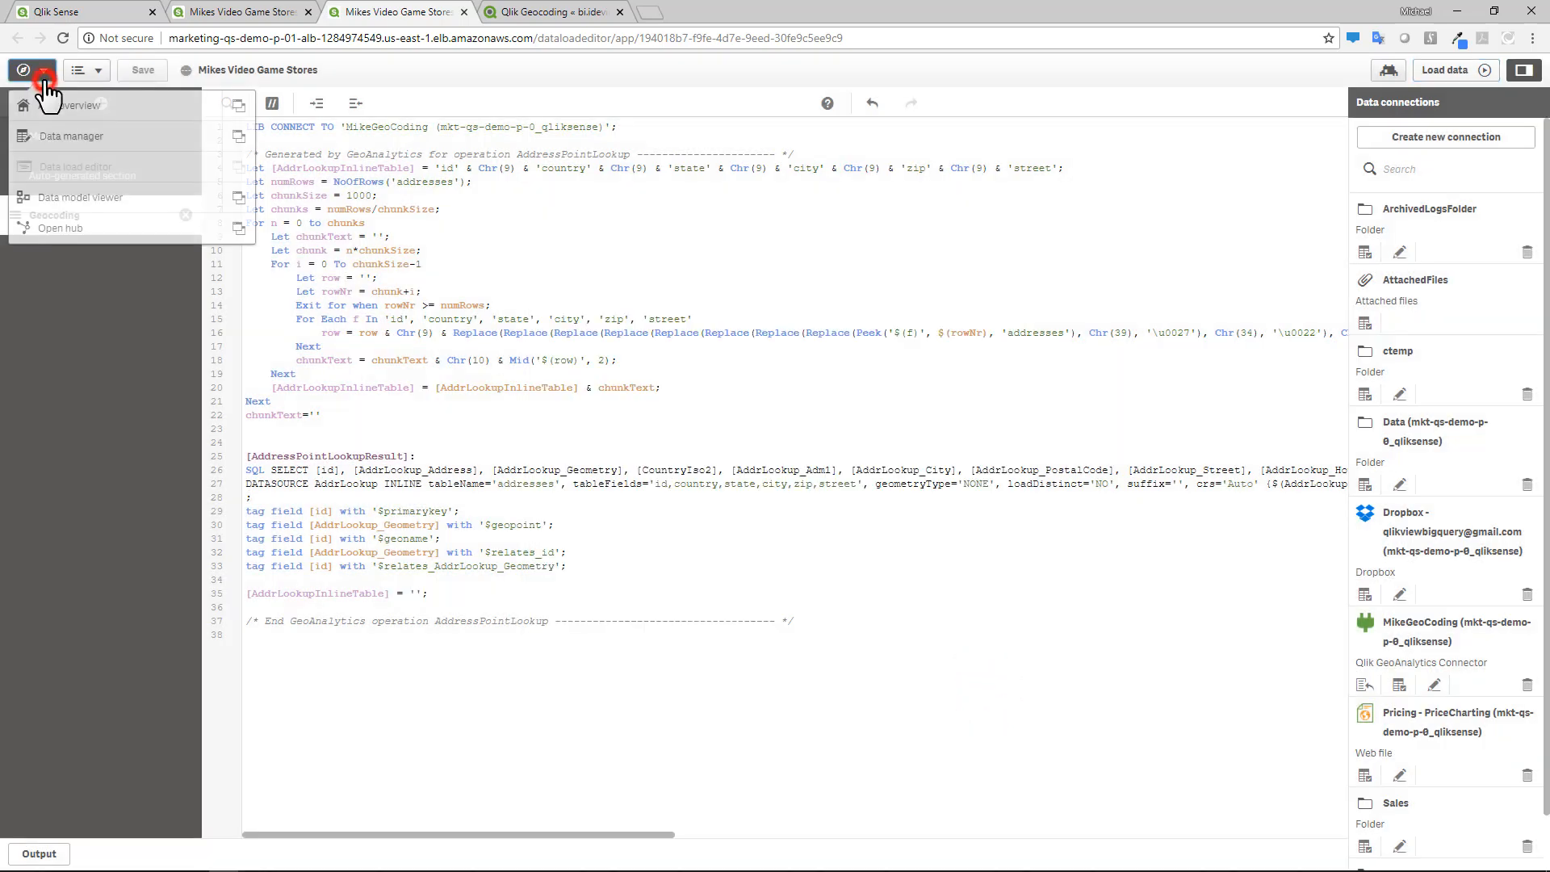
pyautogui.click(232, 203)
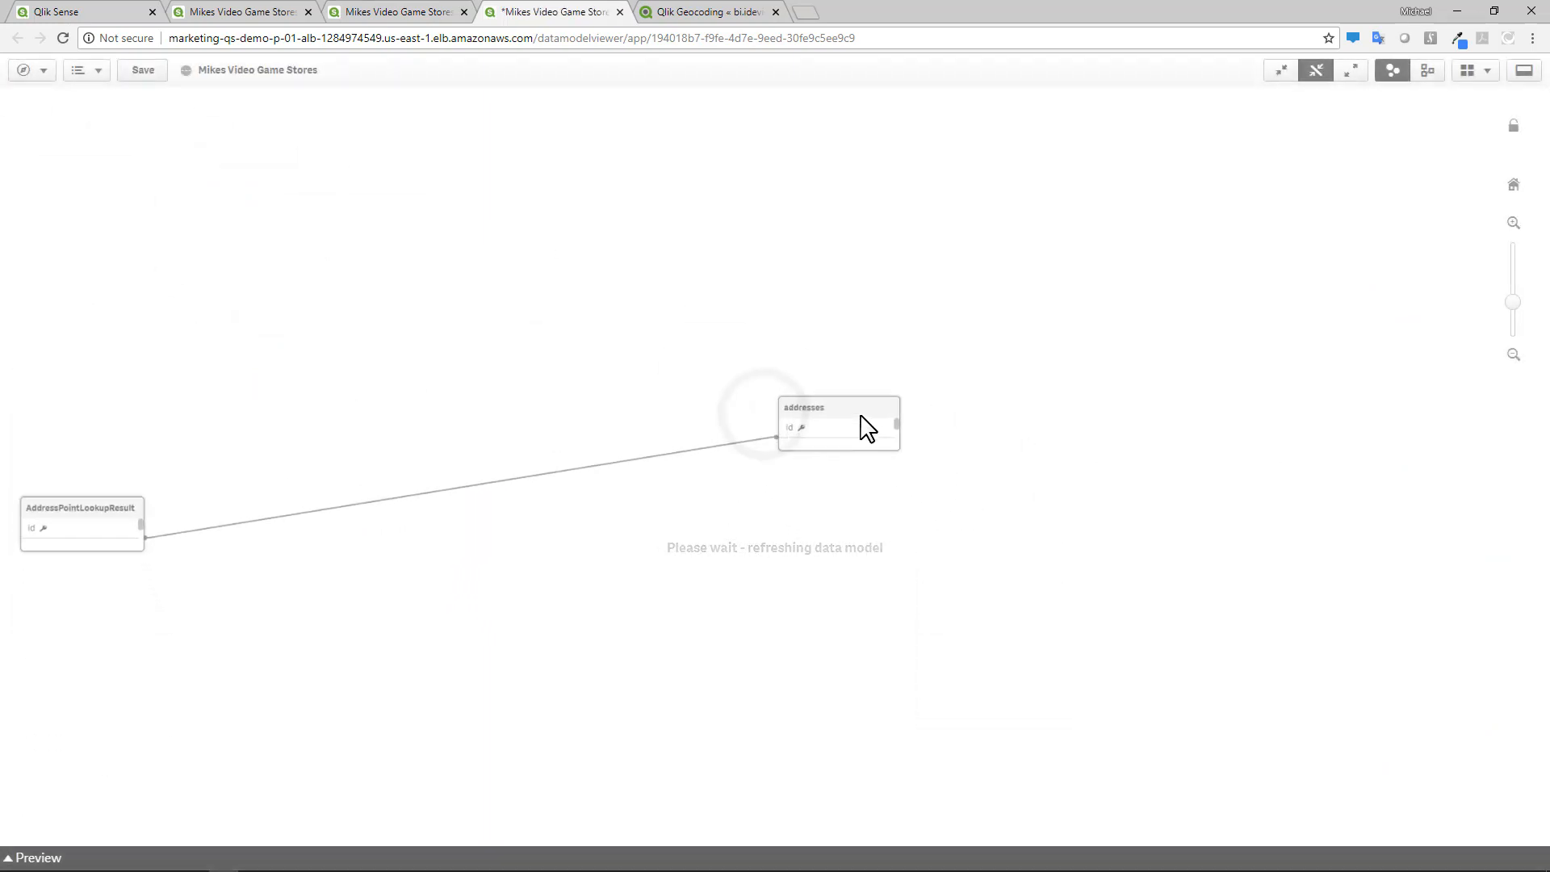
# Preview the data of the addresses and AddressPointLookupResult tables, including the geometry and match fields
pyautogui.click(813, 394)
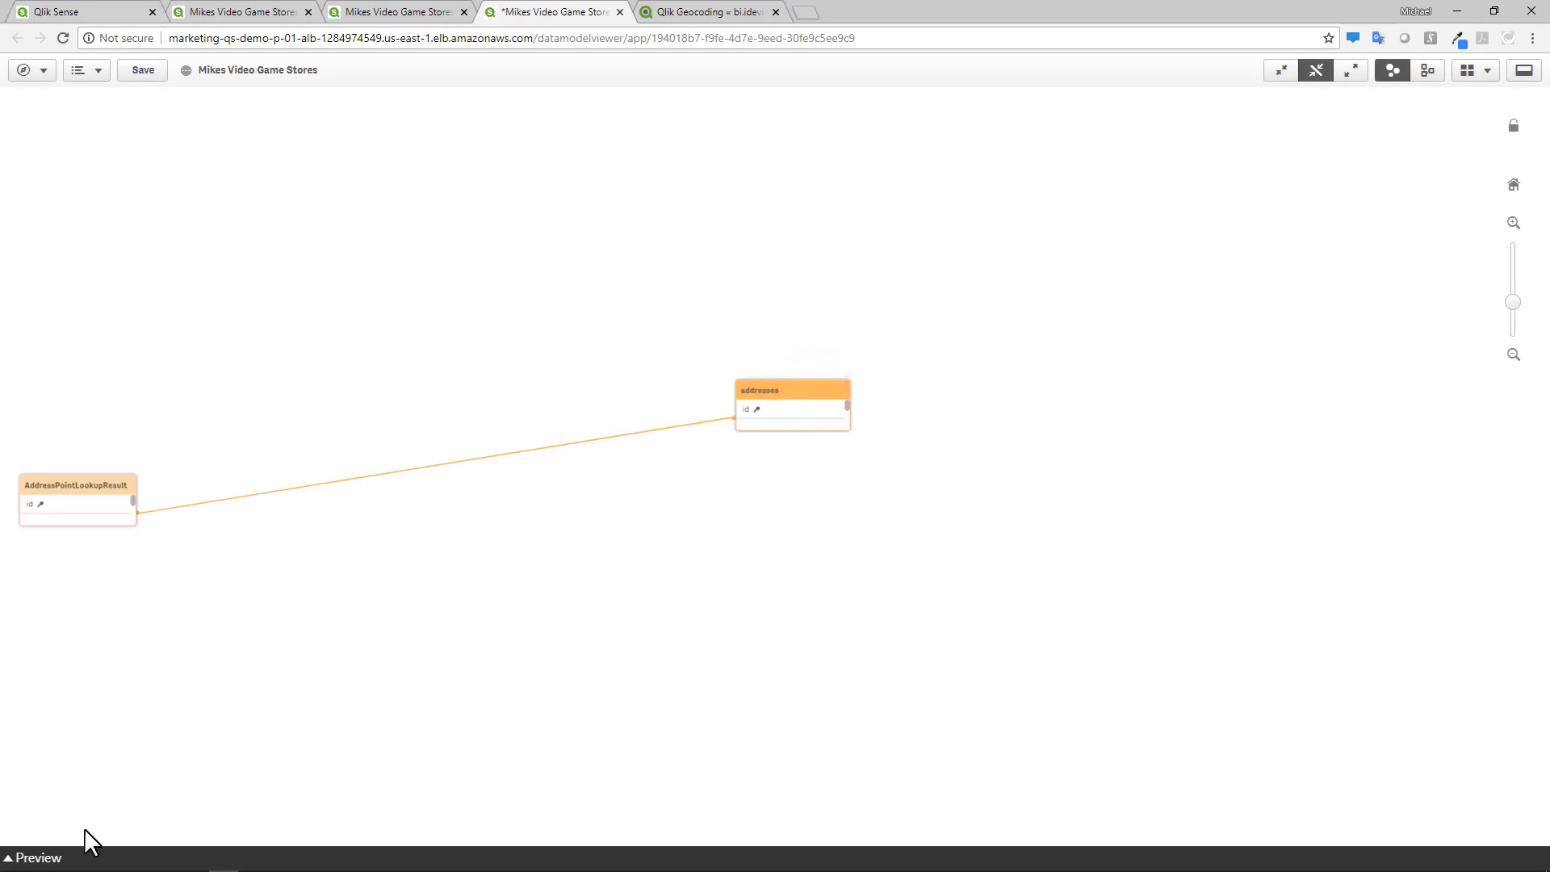
pyautogui.click(54, 857)
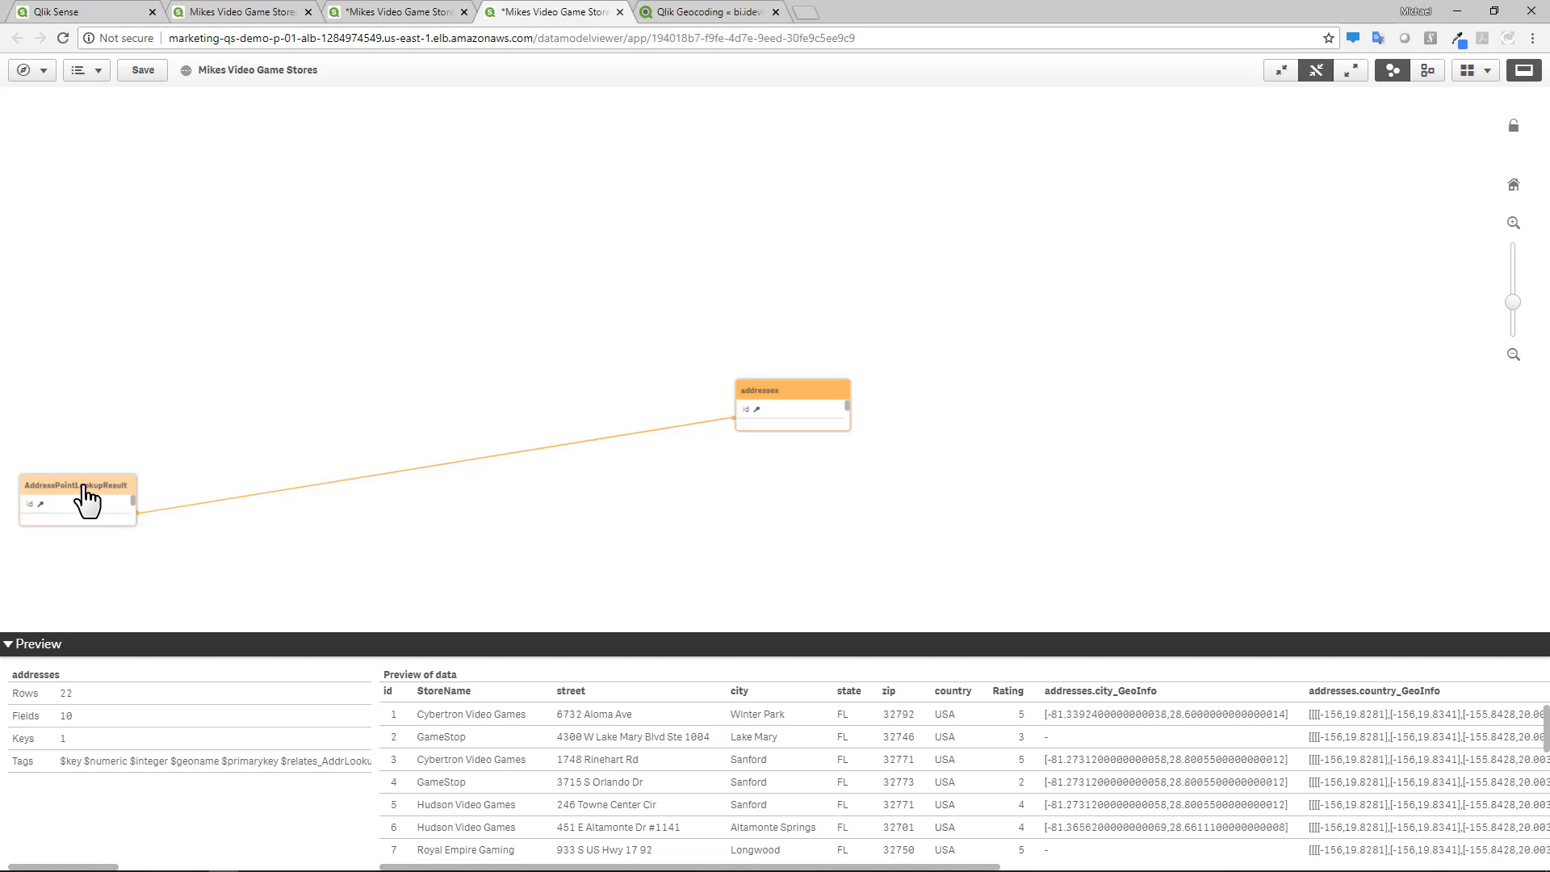
pyautogui.click(83, 486)
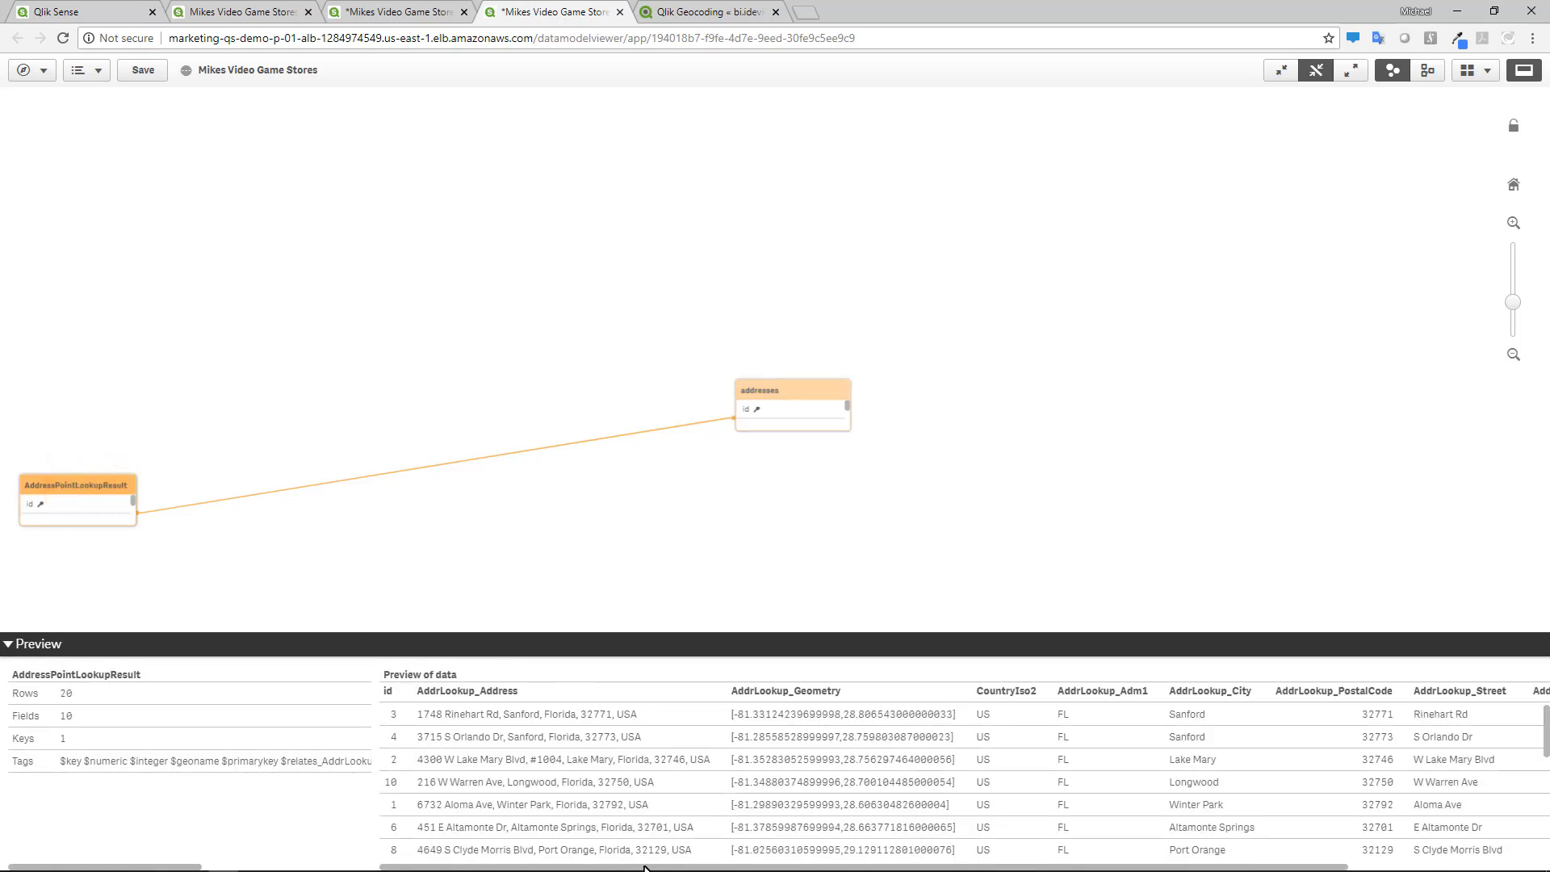
pyautogui.moveTo(645, 868); pyautogui.dragTo(847, 868)
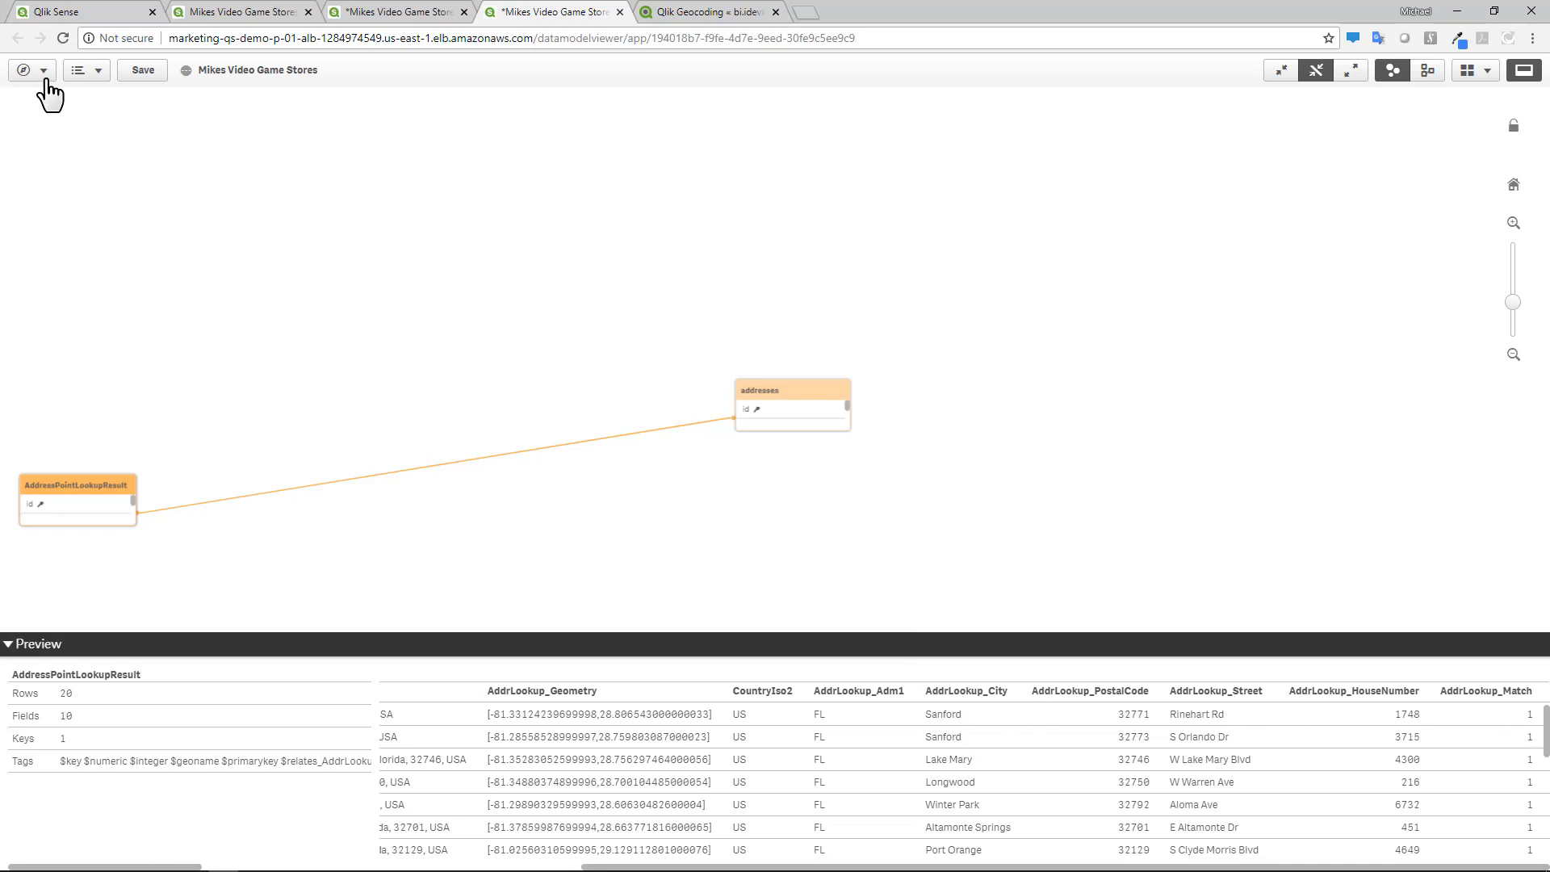
# Go to the app overview, leaving the data model viewer without saving, and open My new sheet
pyautogui.click(43, 73)
pyautogui.click(75, 105)
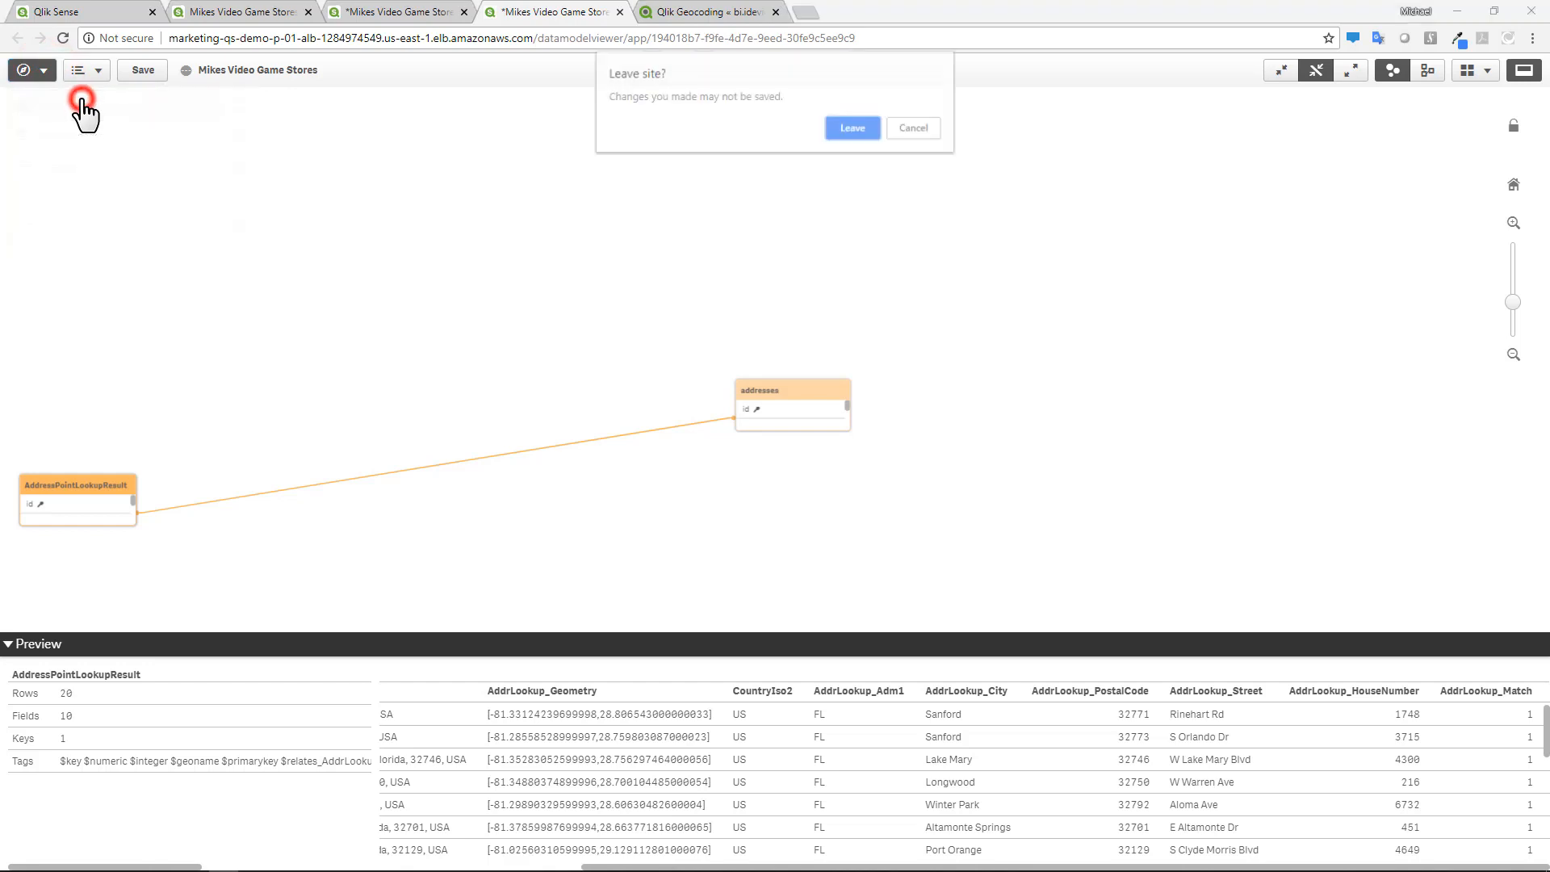
pyautogui.click(851, 128)
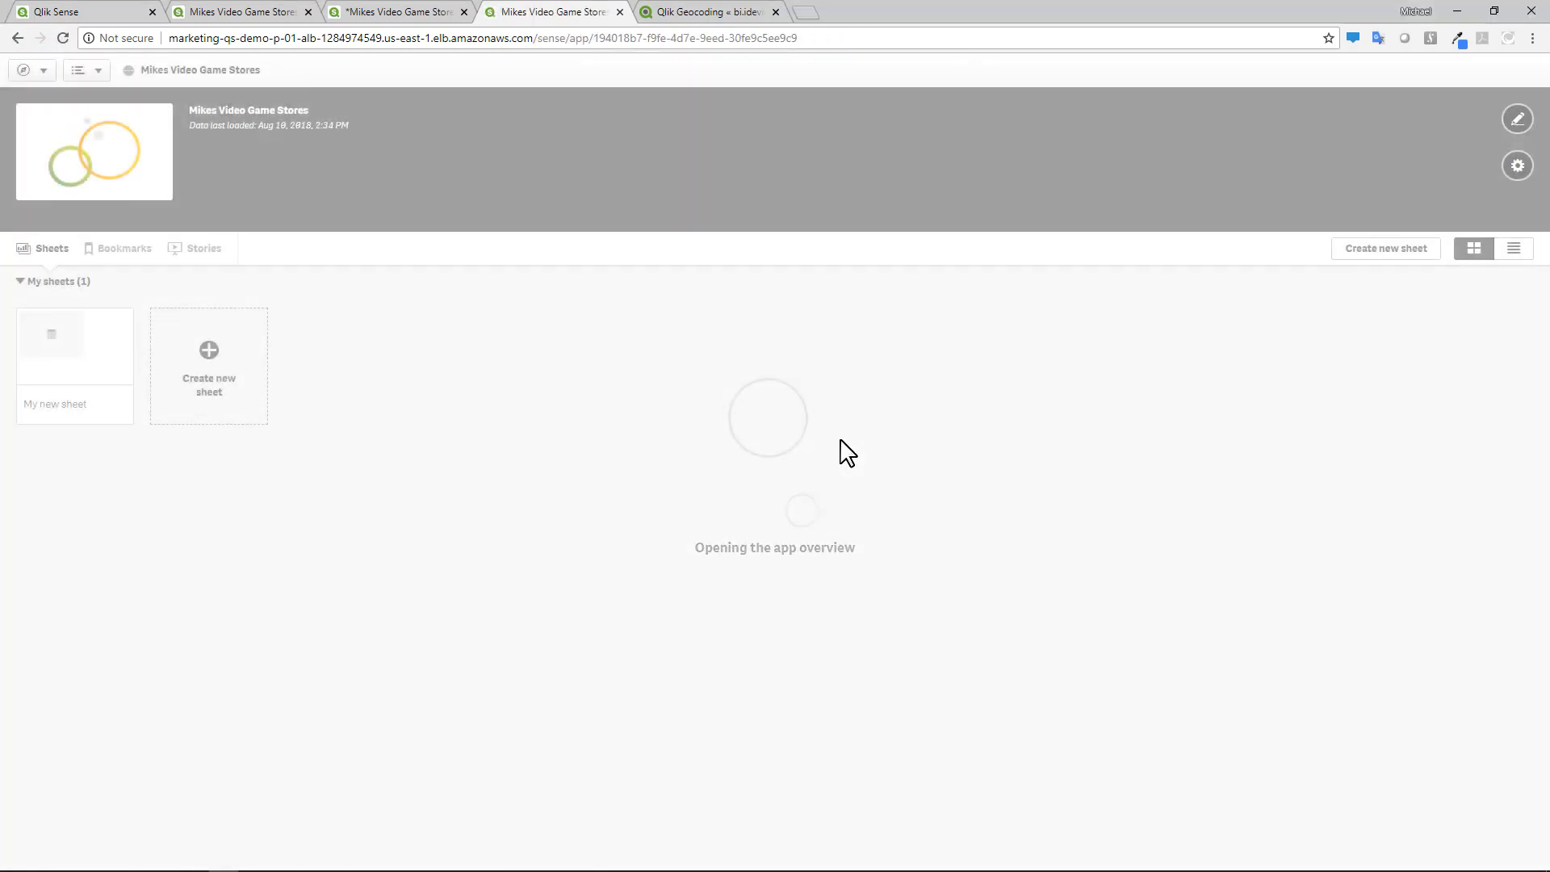
pyautogui.click(102, 365)
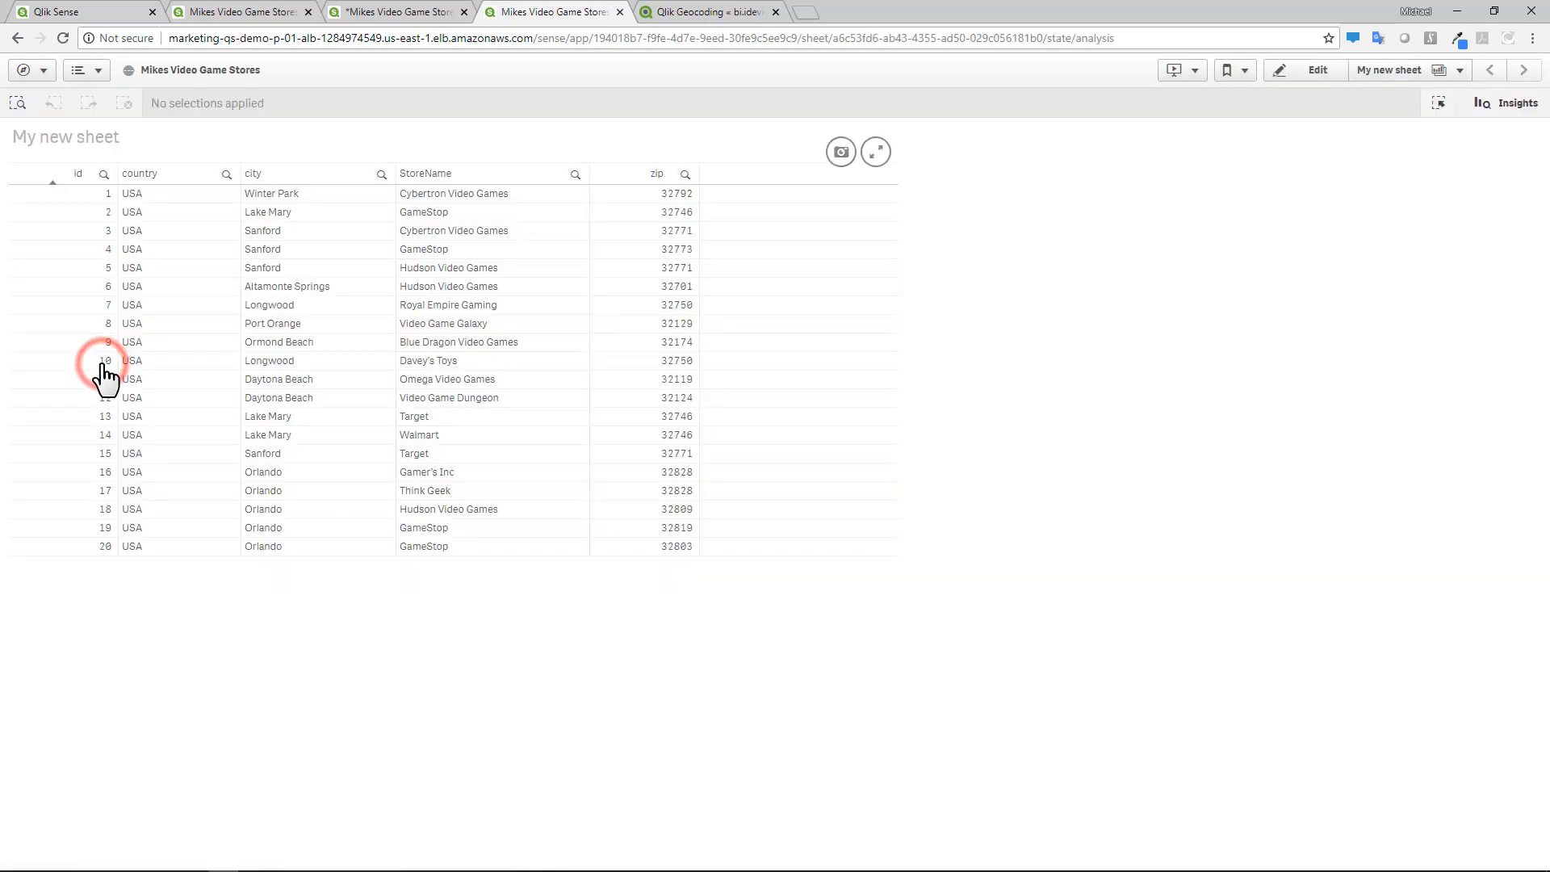
# Start editing My new sheet and shrink the store table in width and height to free space on the sheet
pyautogui.click(1312, 80)
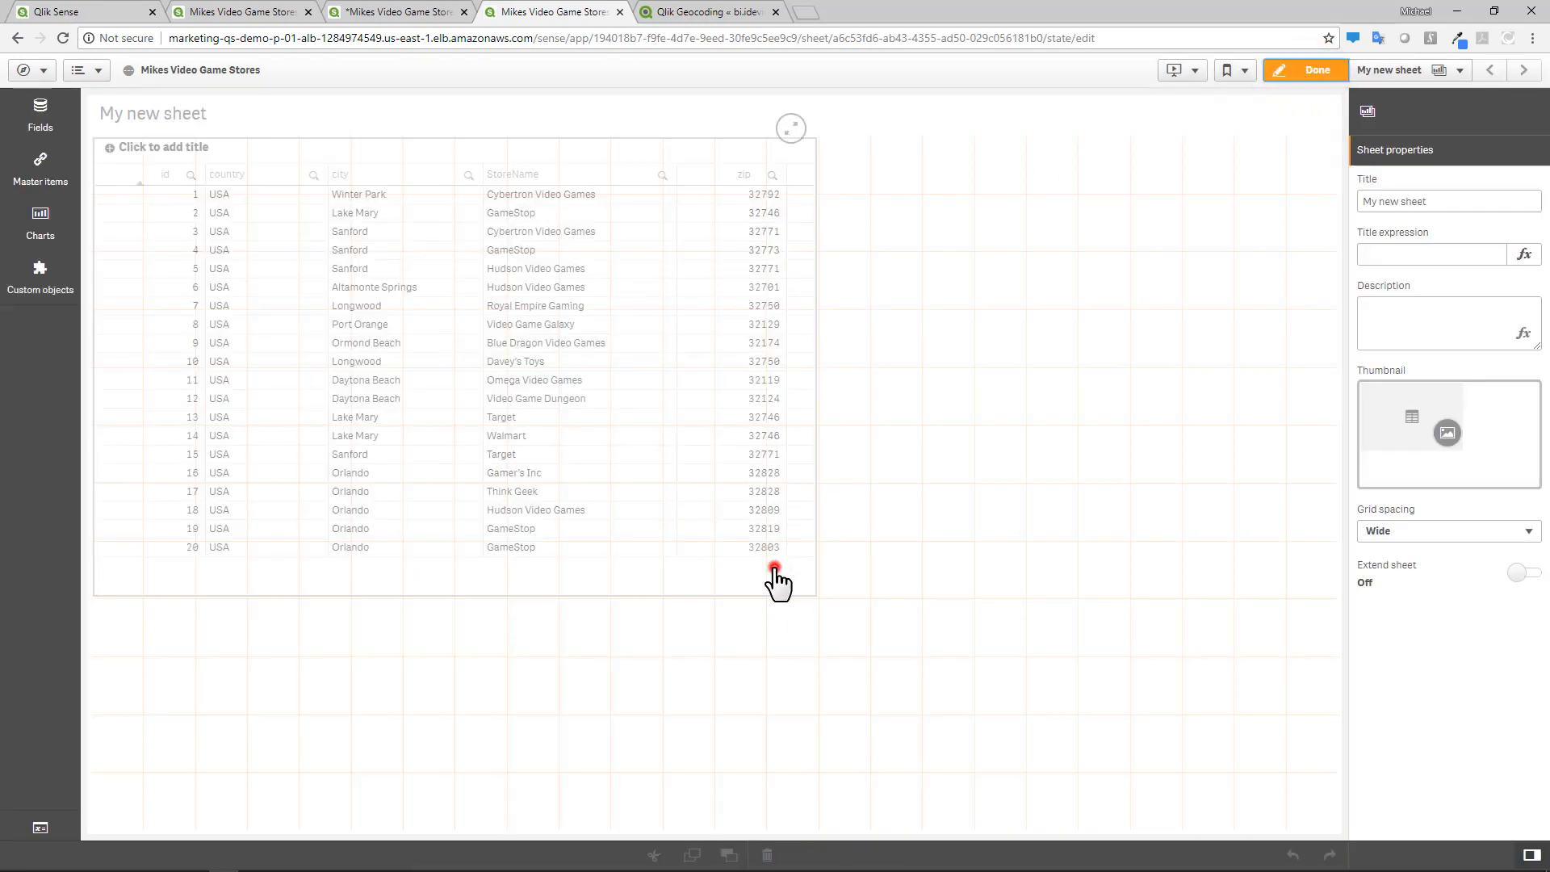
pyautogui.click(776, 573)
pyautogui.moveTo(813, 595); pyautogui.dragTo(568, 494)
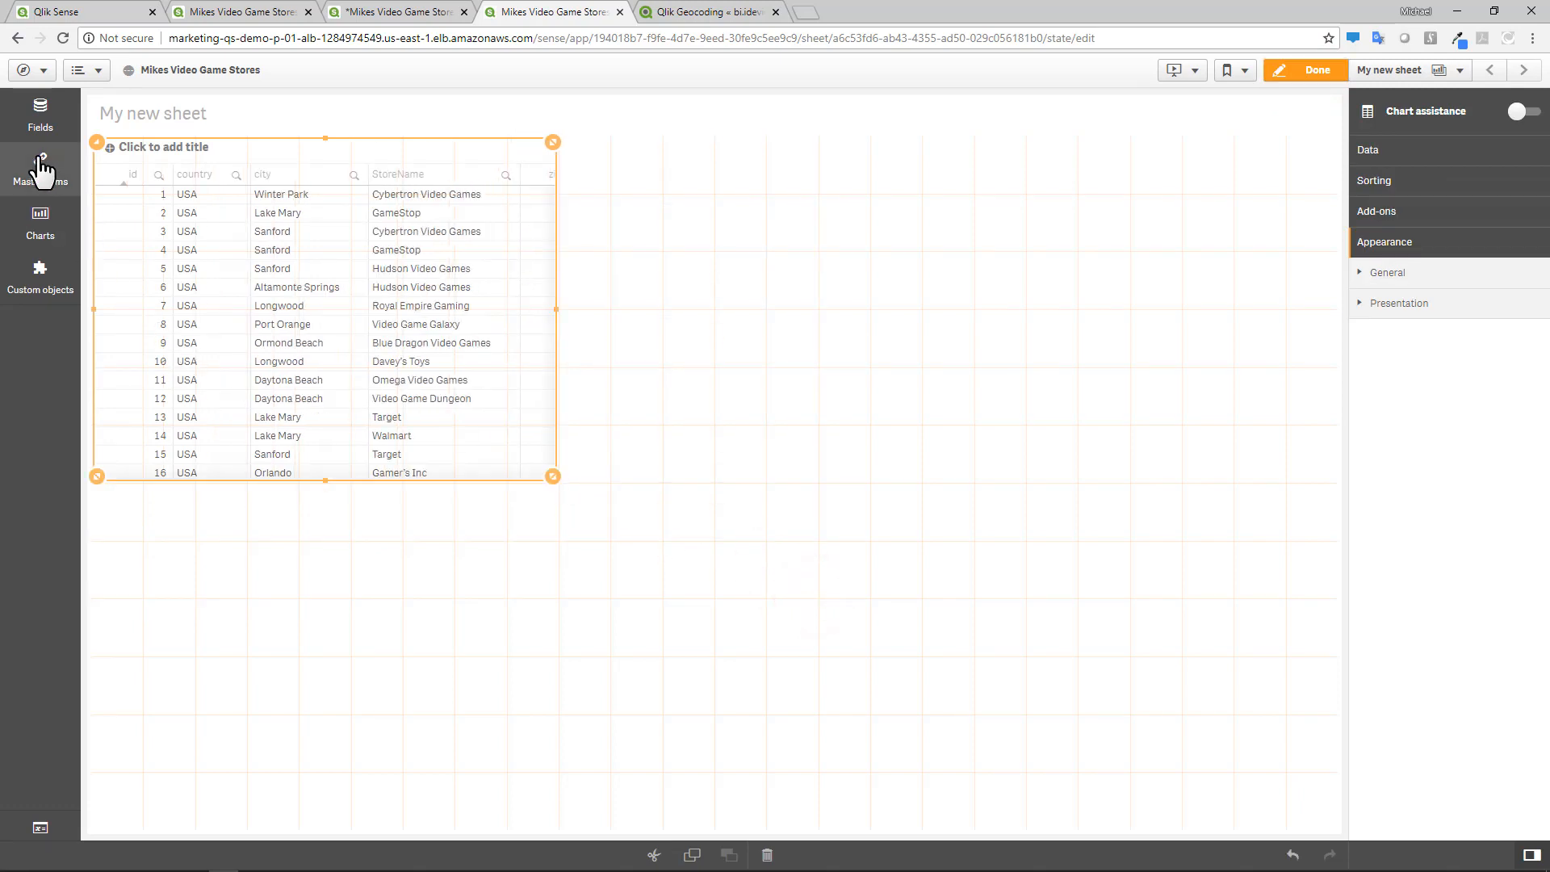
pyautogui.click(41, 218)
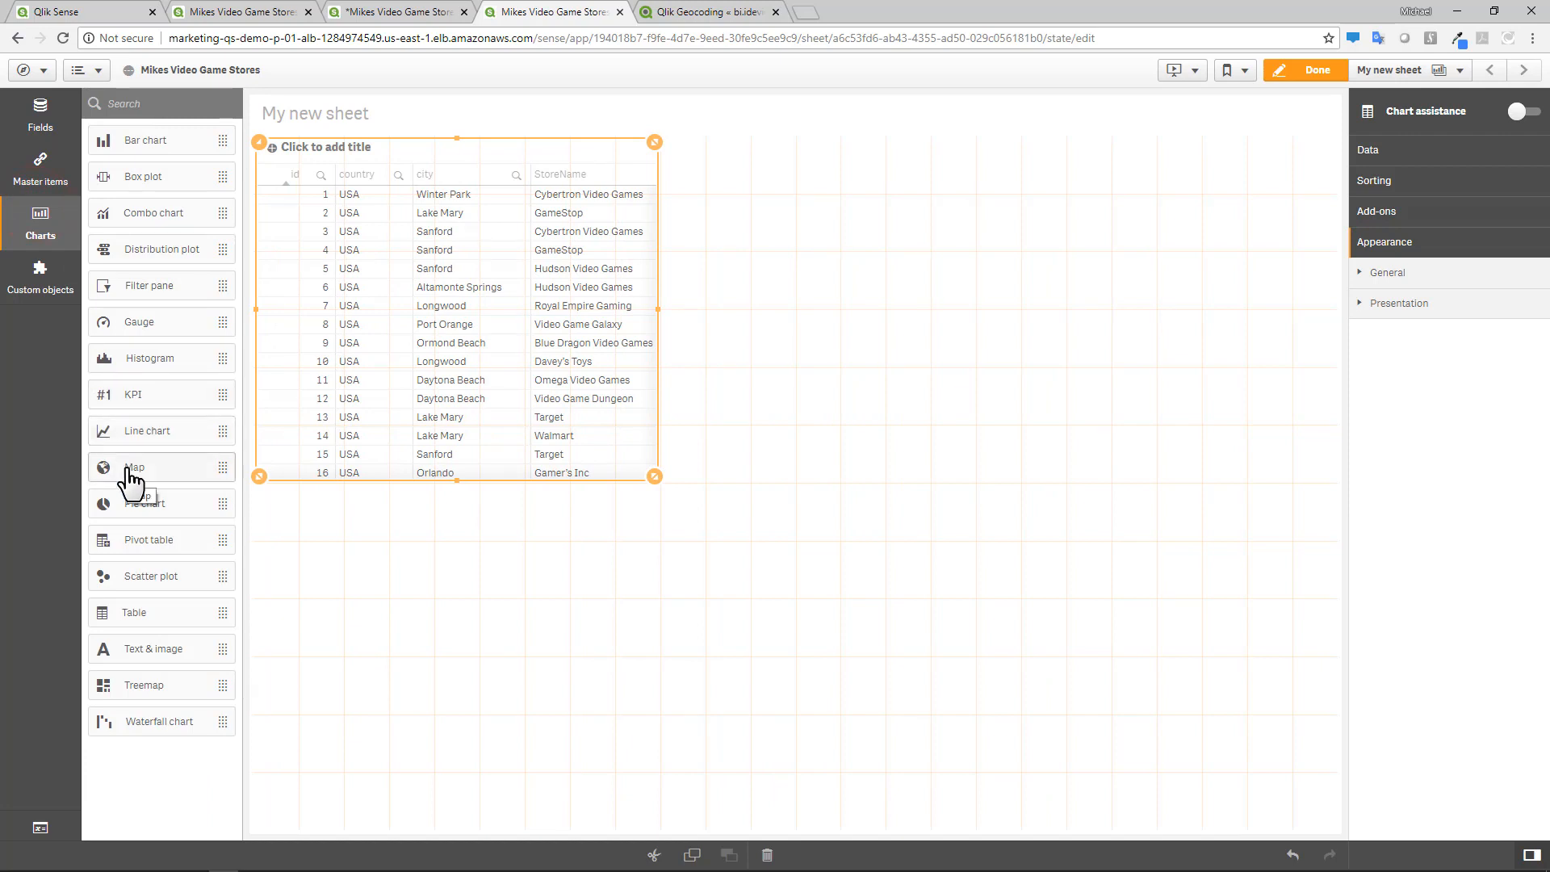
pyautogui.moveTo(128, 473); pyautogui.dragTo(924, 543)
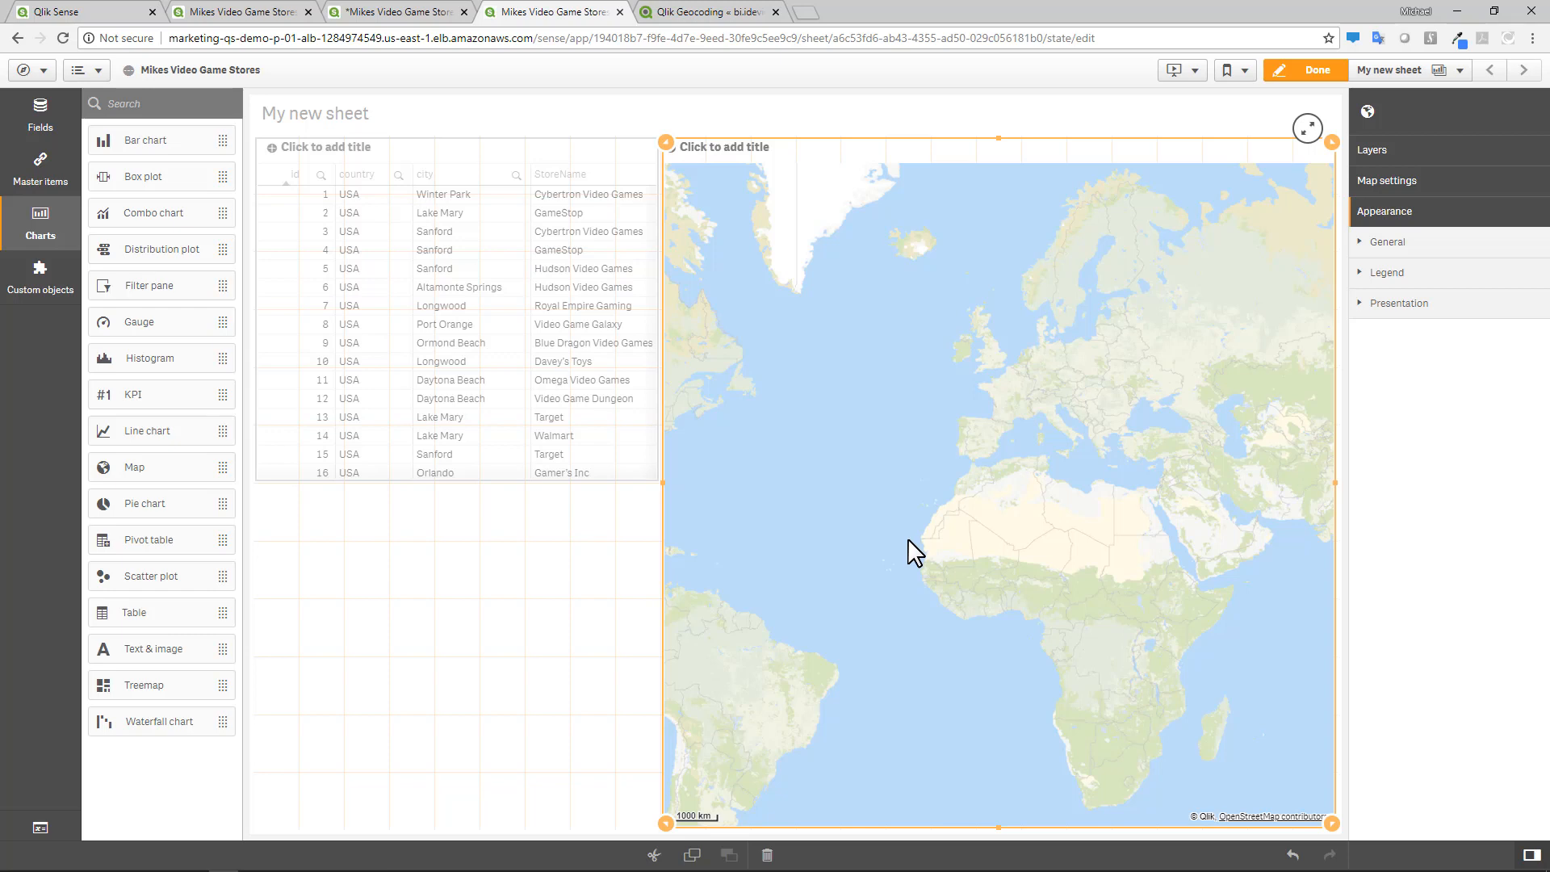
pyautogui.rightClick(907, 538)
pyautogui.click(940, 536)
# Add a GeoAnalytics Map beside the store table and a GeoAnalytics Bubble Layer at reduced height below the table
pyautogui.click(42, 275)
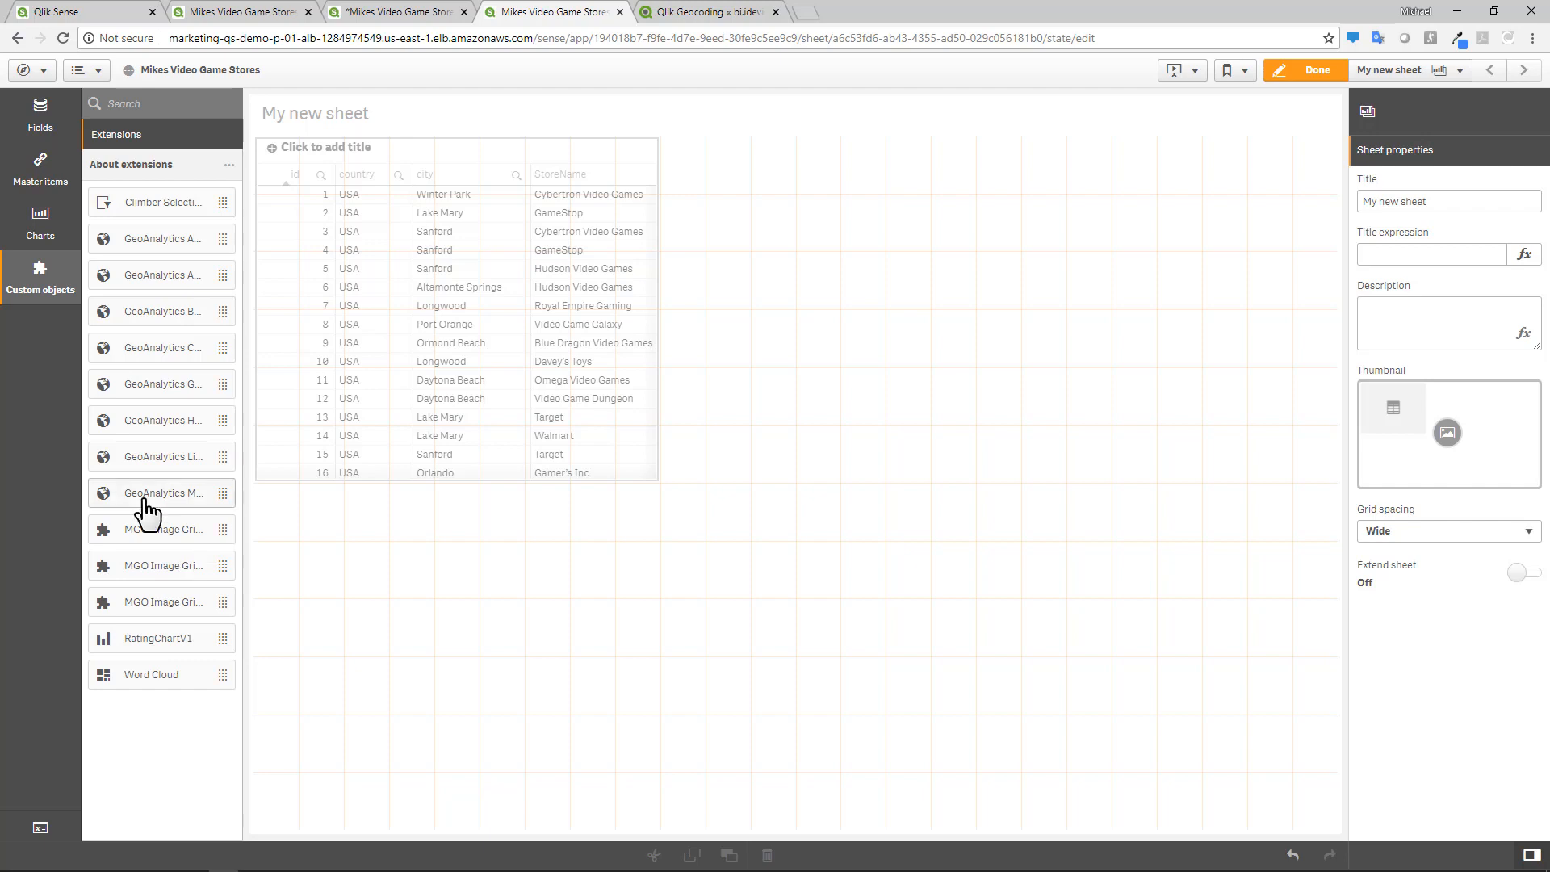
pyautogui.moveTo(147, 507); pyautogui.dragTo(980, 428)
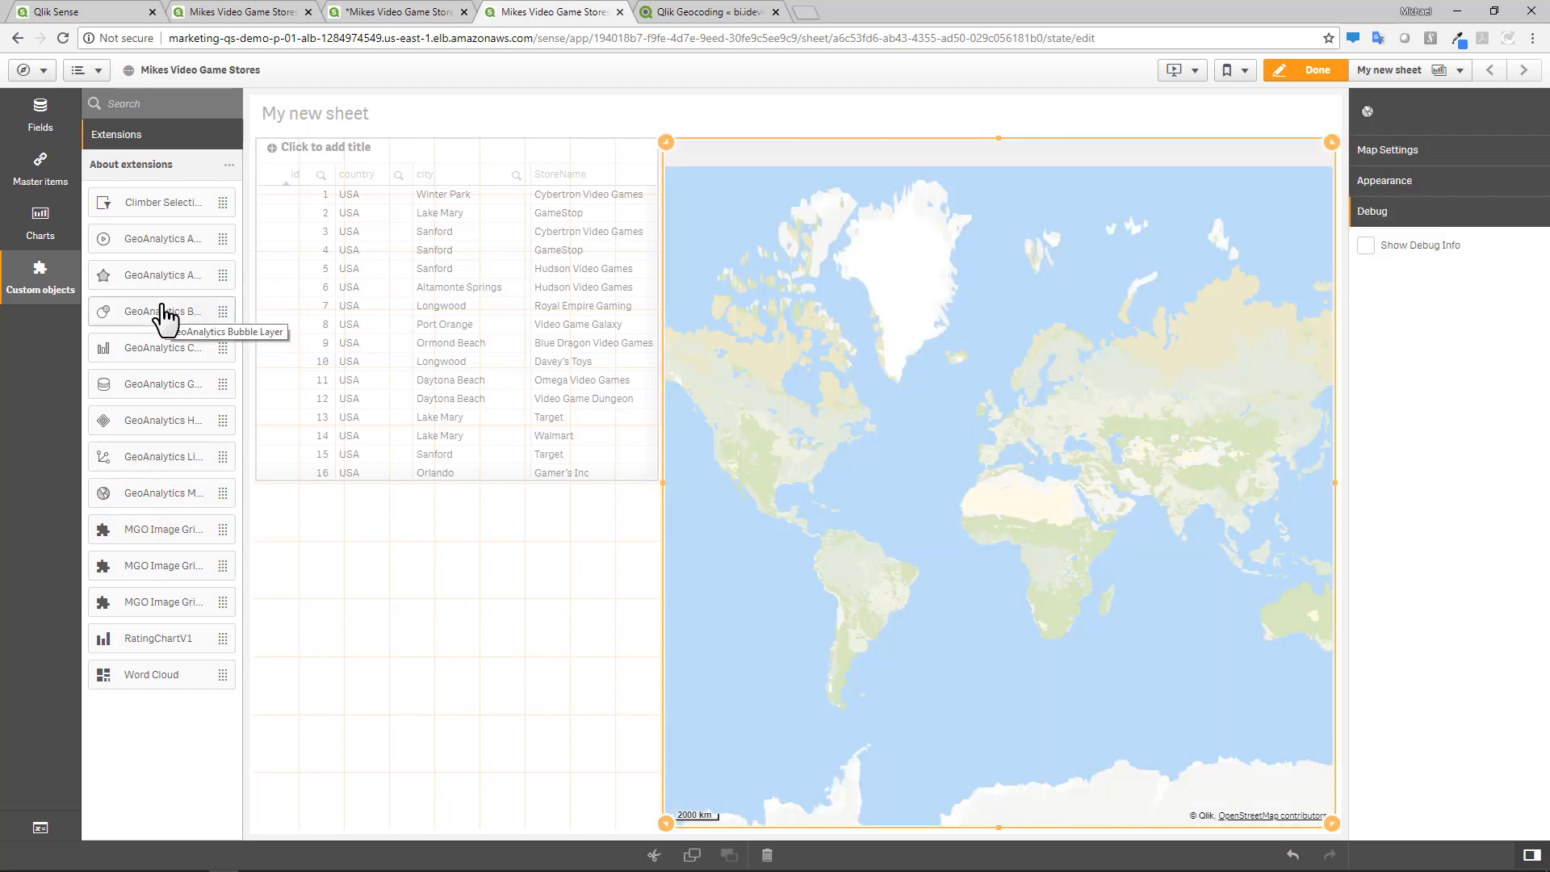
pyautogui.moveTo(162, 315); pyautogui.dragTo(468, 739)
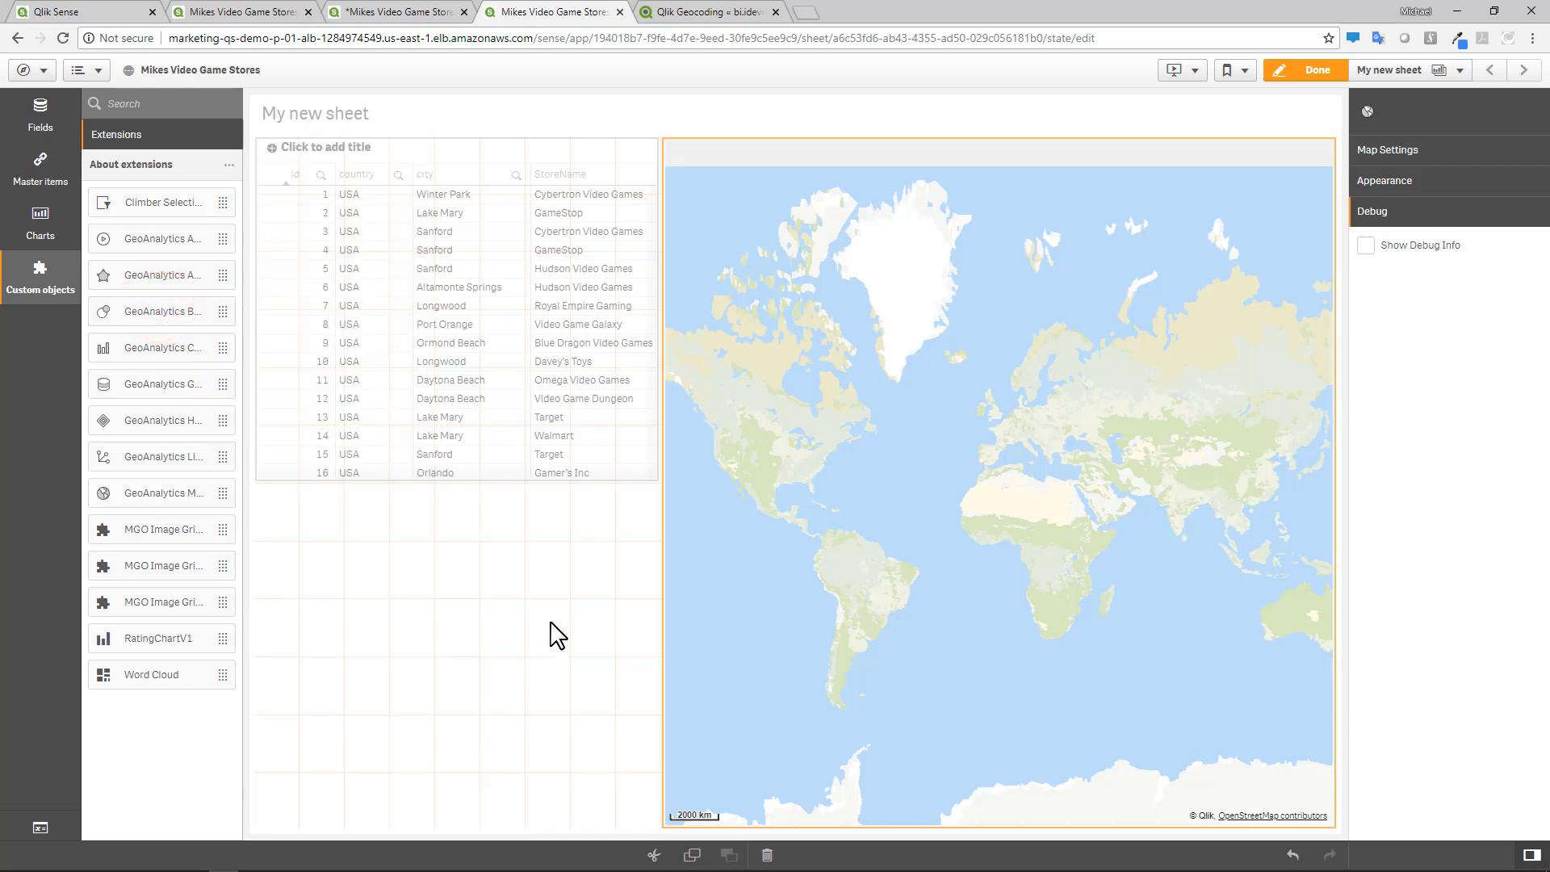
pyautogui.moveTo(651, 494); pyautogui.dragTo(633, 677)
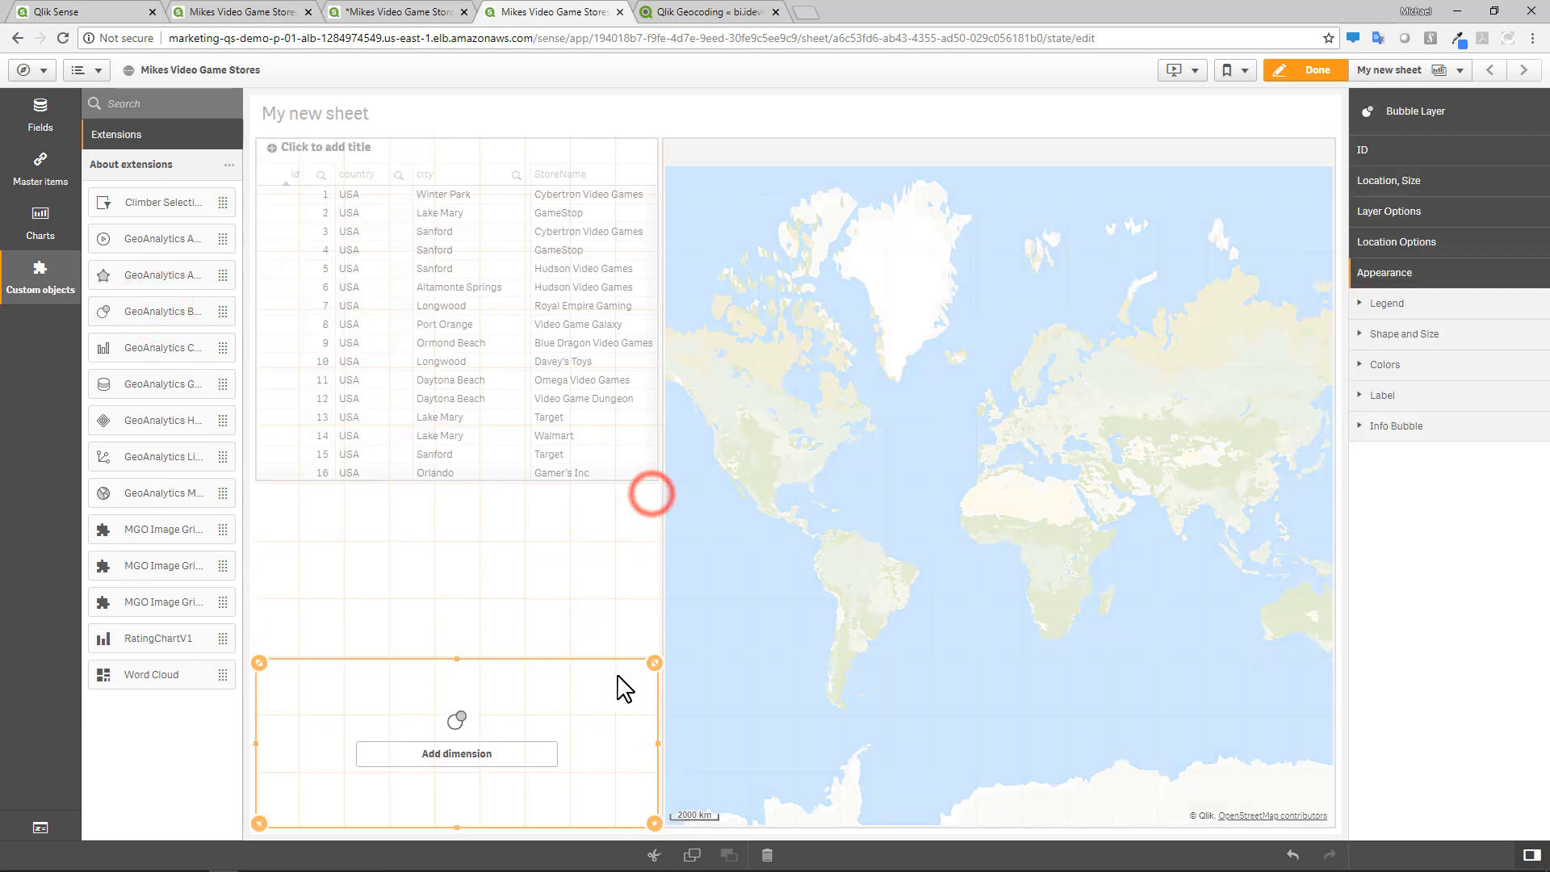
# Set the bubble layer's dimension to the AddrLookup_Geometry field
pyautogui.click(532, 763)
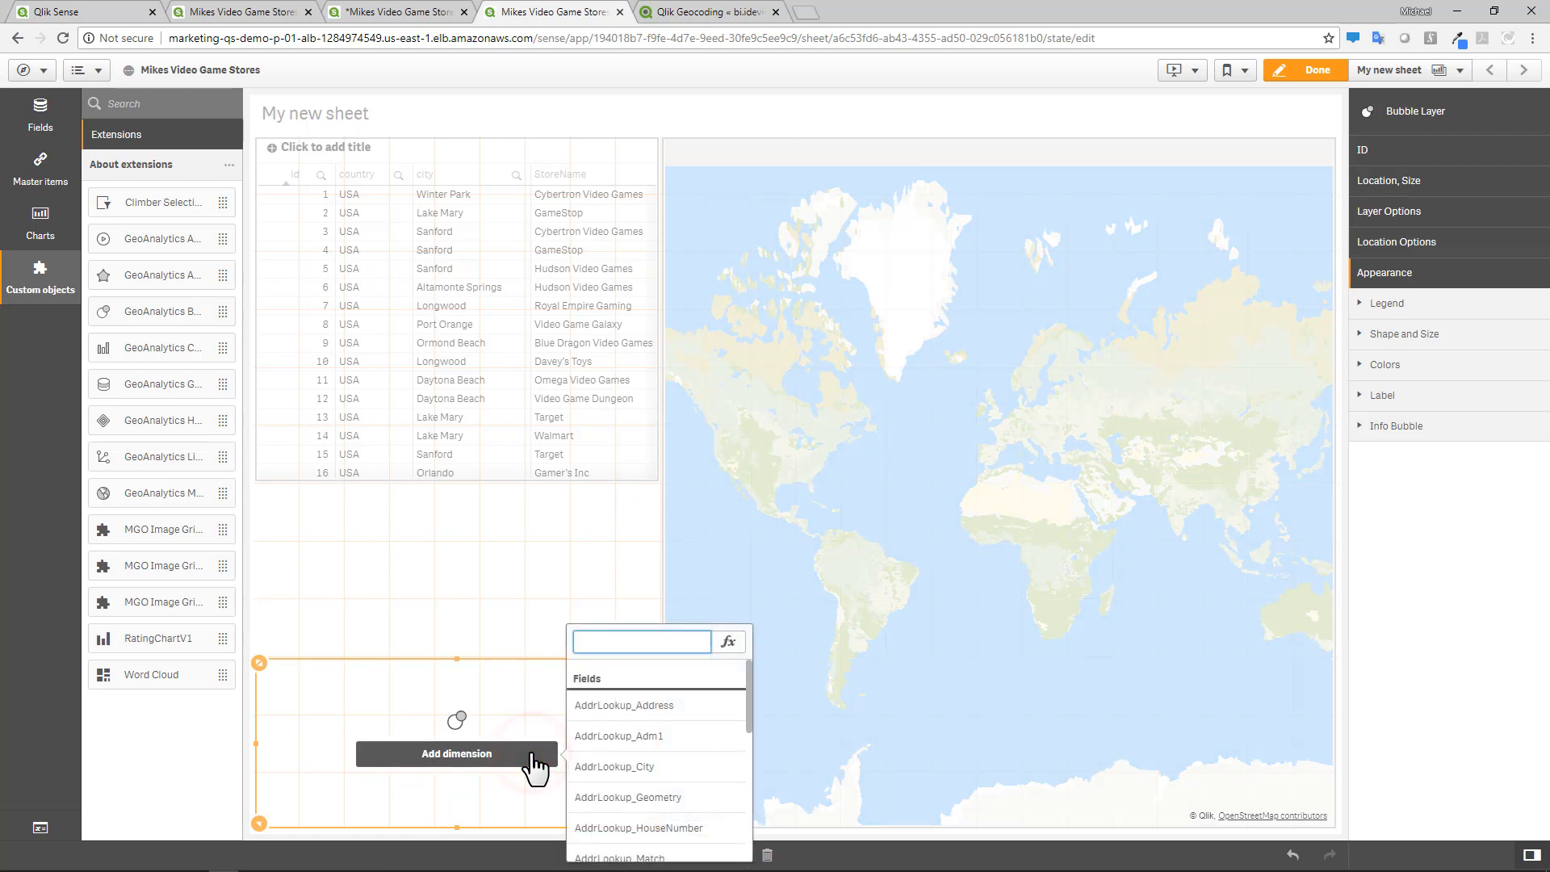
pyautogui.scroll(-2, 607, 754)
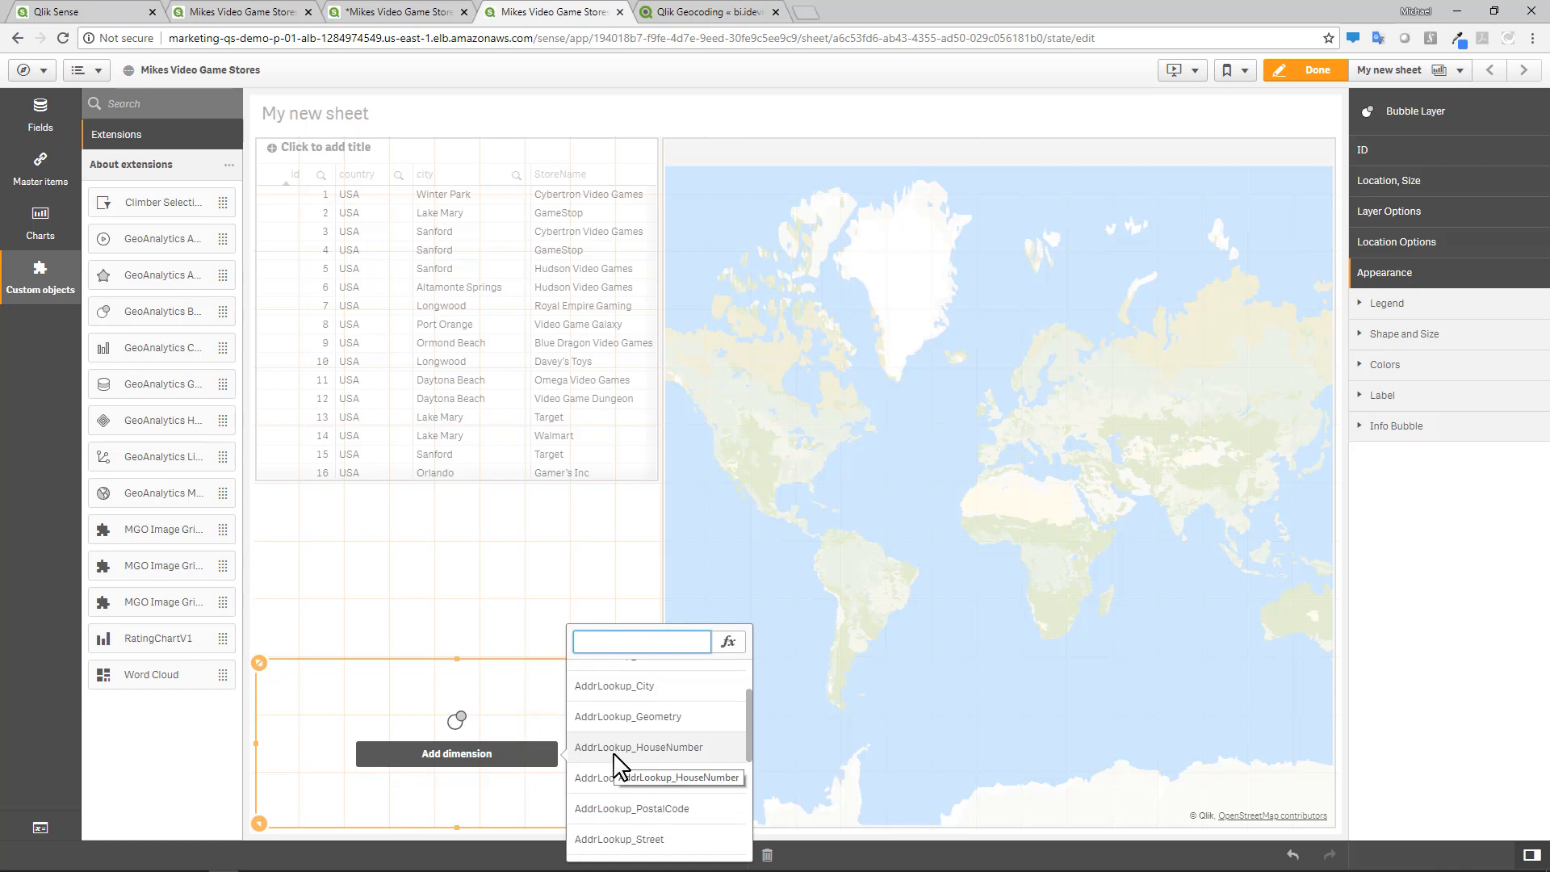
pyautogui.click(722, 719)
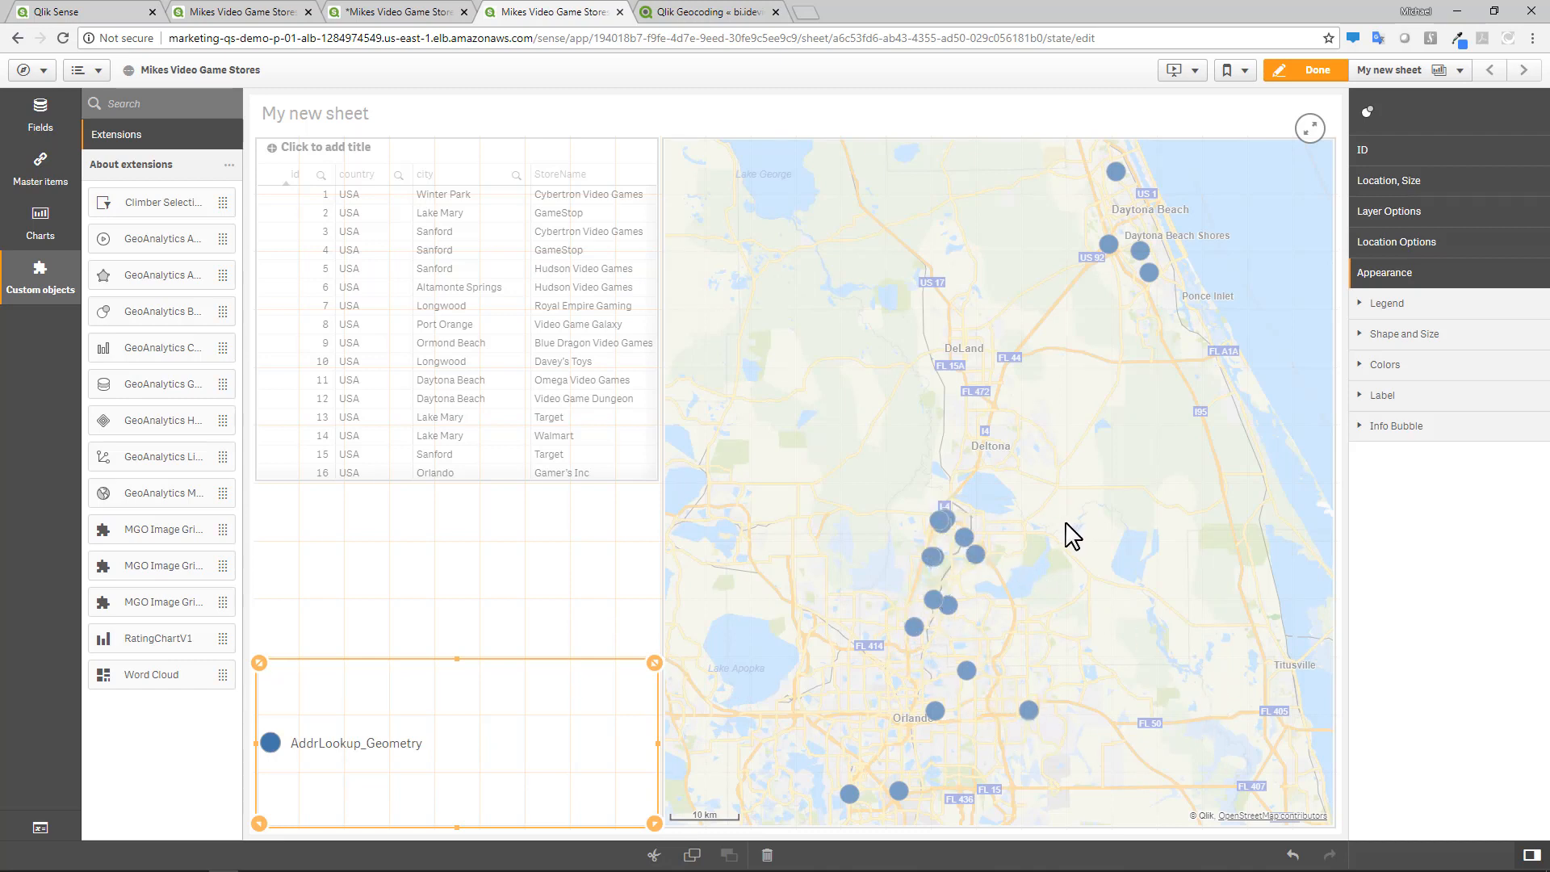
# Examine the store bubbles on the map down to street level to check where the geocoded addresses are placed
pyautogui.scroll(1, 1046, 542)
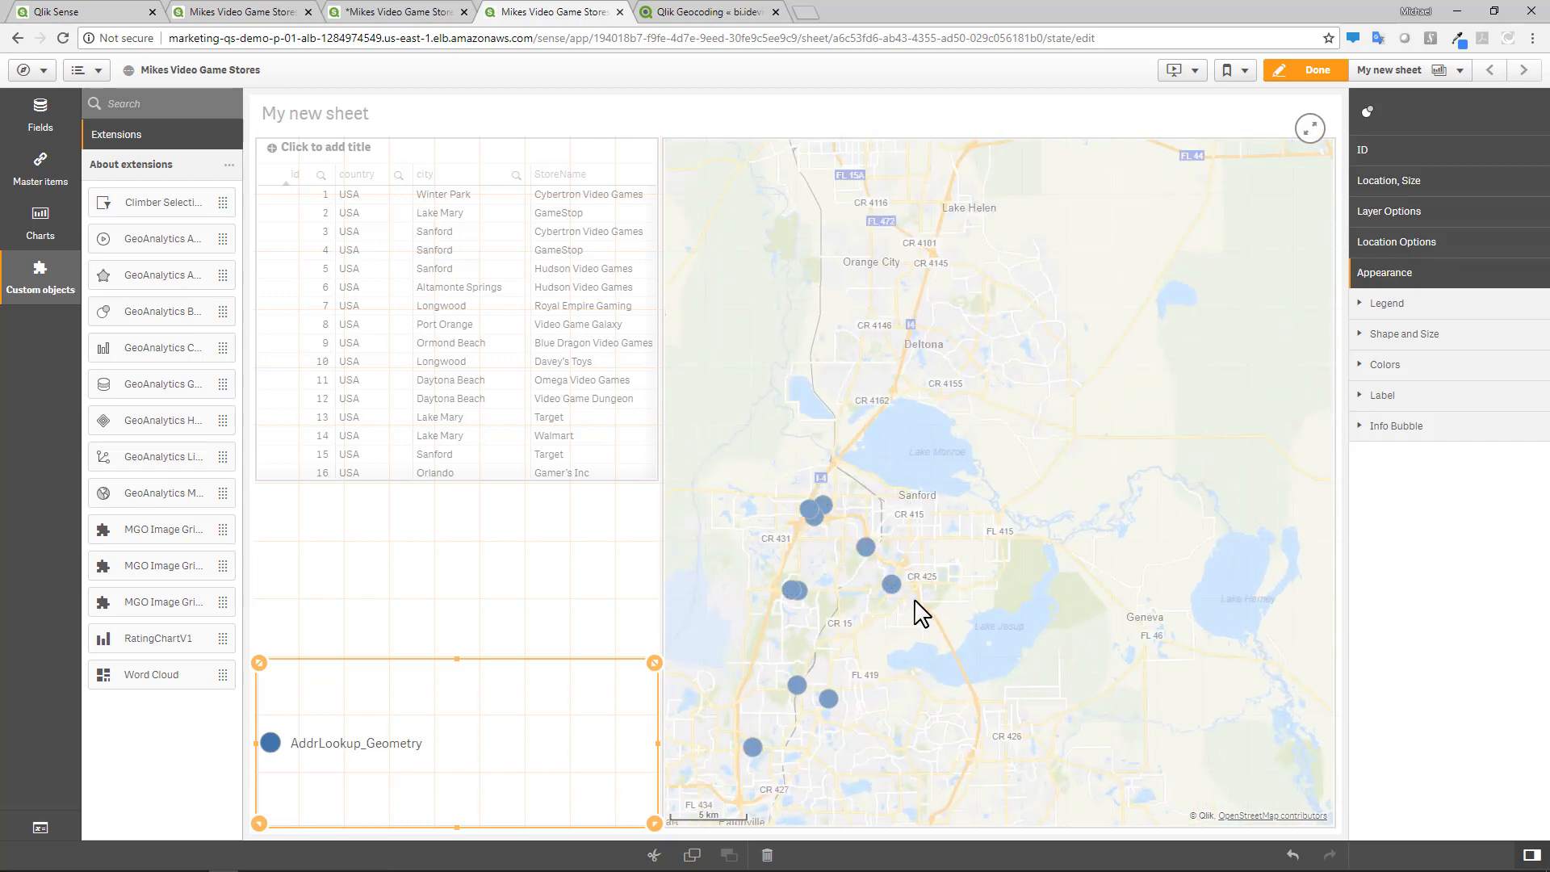
pyautogui.scroll(1, 908, 593)
pyautogui.scroll(4, 850, 570)
pyautogui.moveTo(824, 700); pyautogui.dragTo(912, 618)
pyautogui.scroll(1, 829, 650)
pyautogui.scroll(1, 824, 736)
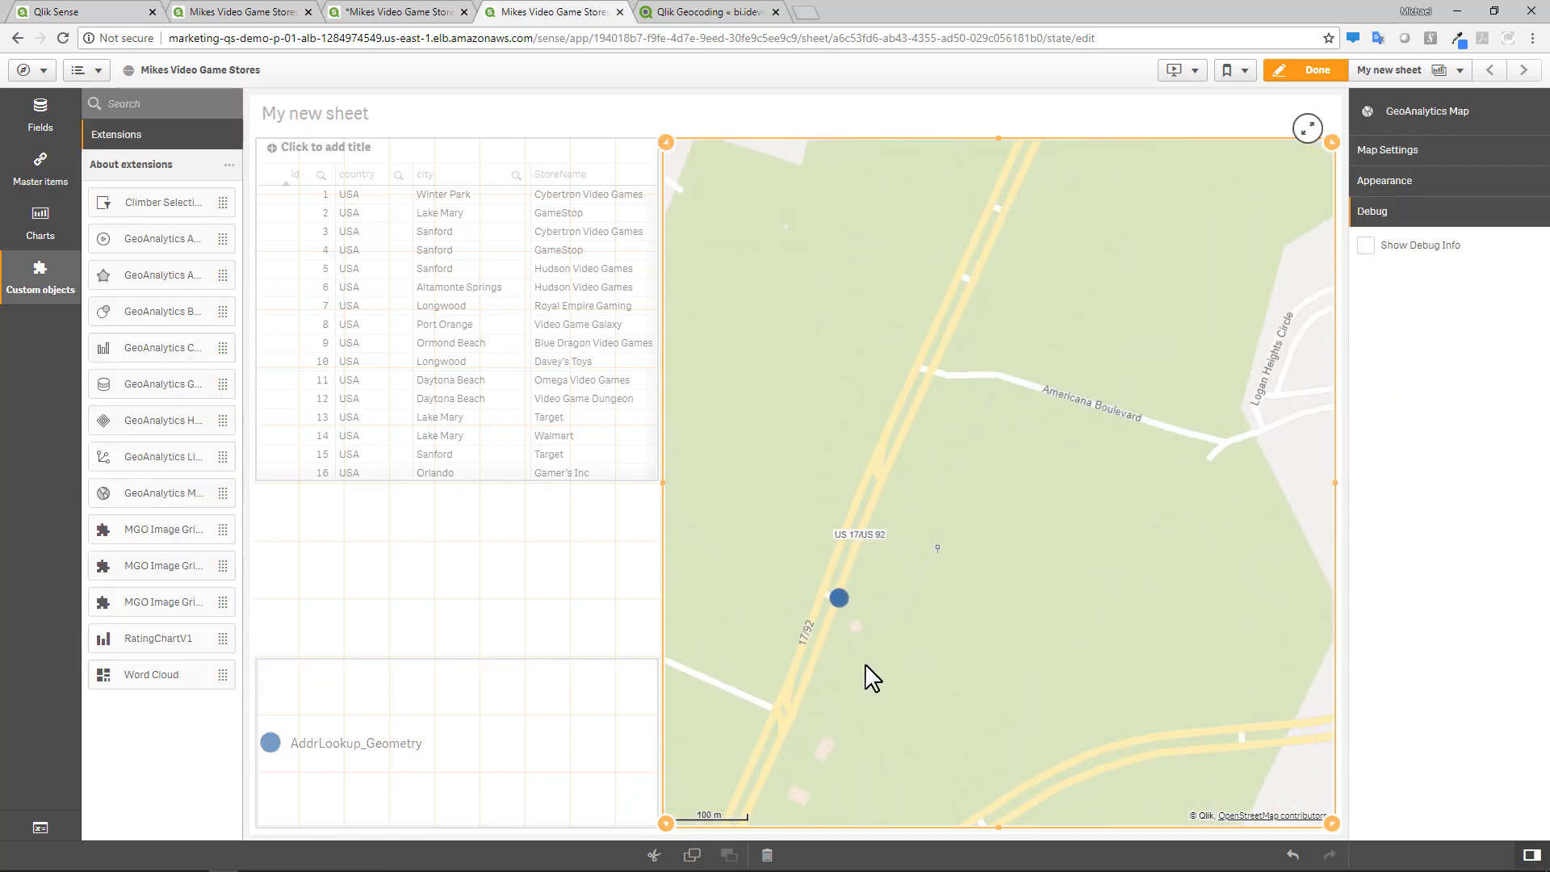
pyautogui.moveTo(852, 616)
pyautogui.scroll(-4, 873, 627)
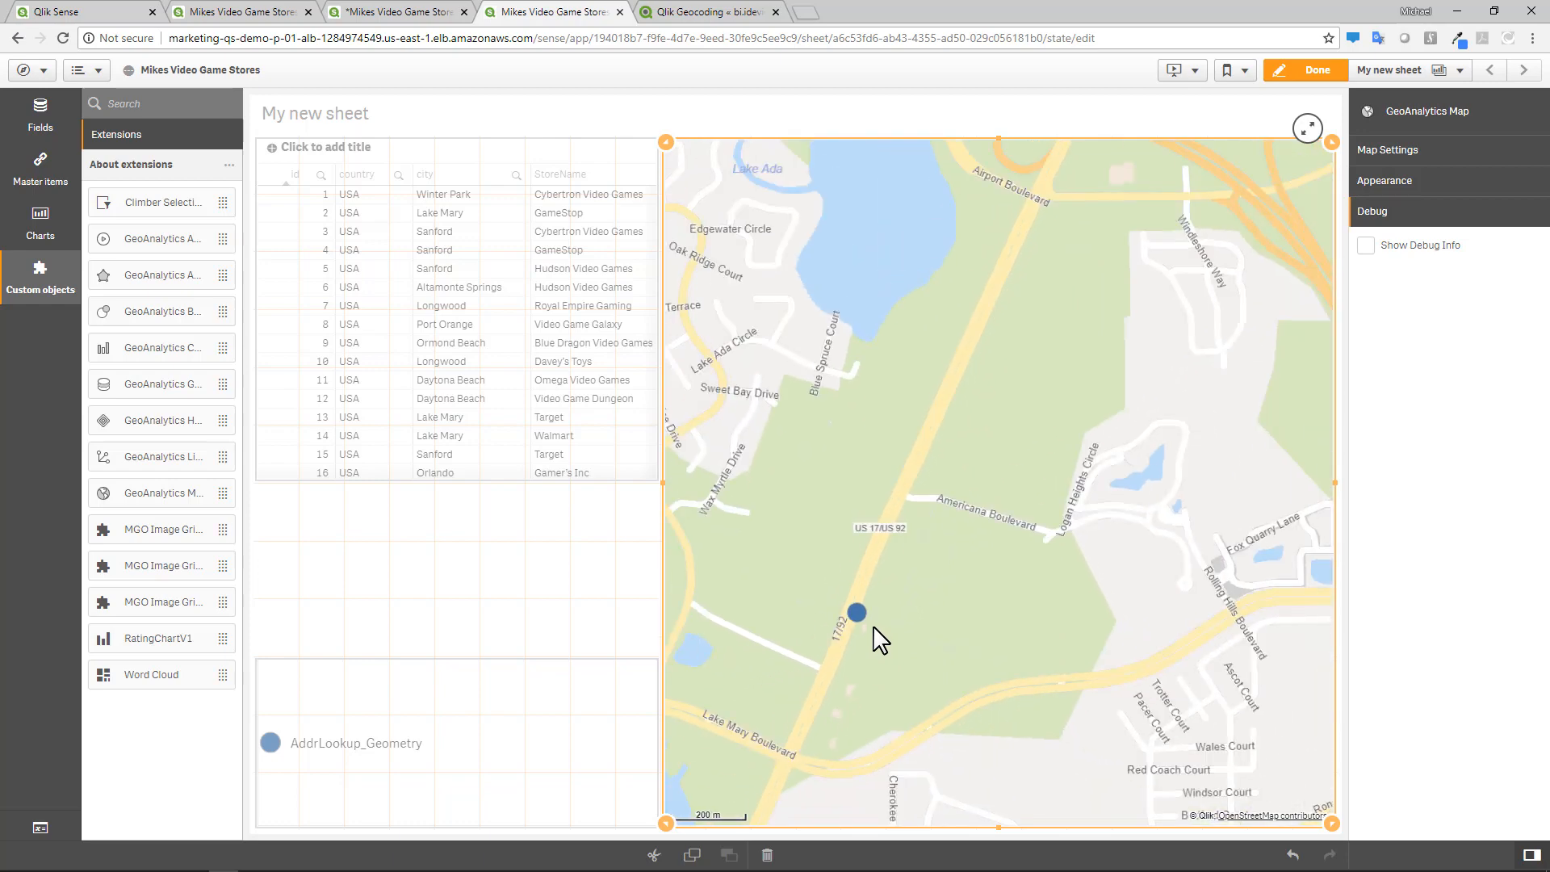
# Finish editing the sheet and examine the store bubbles across the map, from the regional view down to street level
pyautogui.scroll(-3, 874, 625)
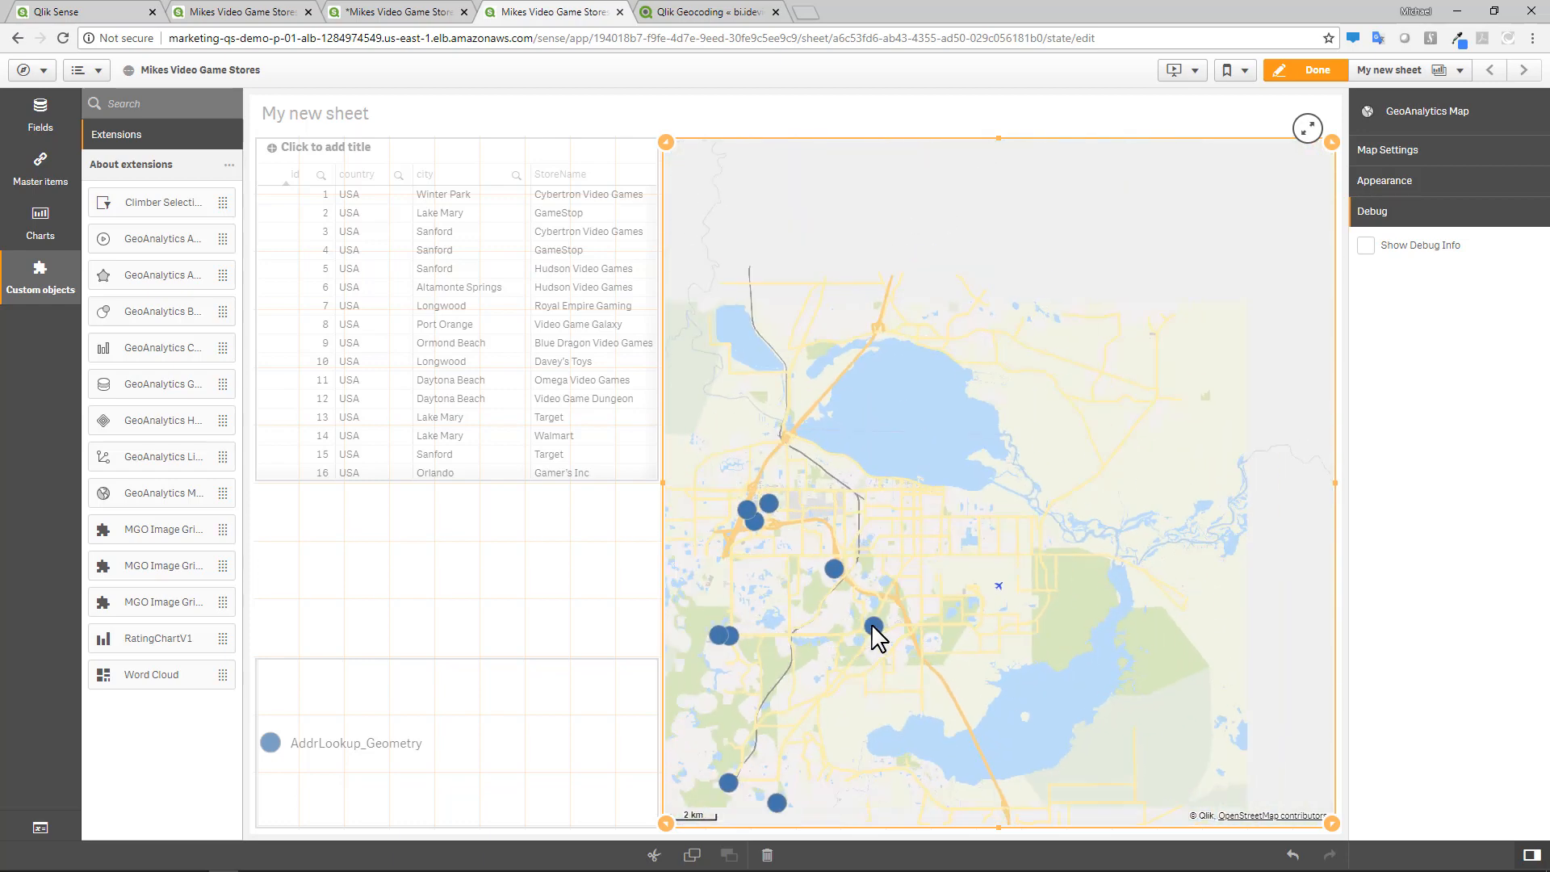
pyautogui.moveTo(919, 663); pyautogui.dragTo(924, 657)
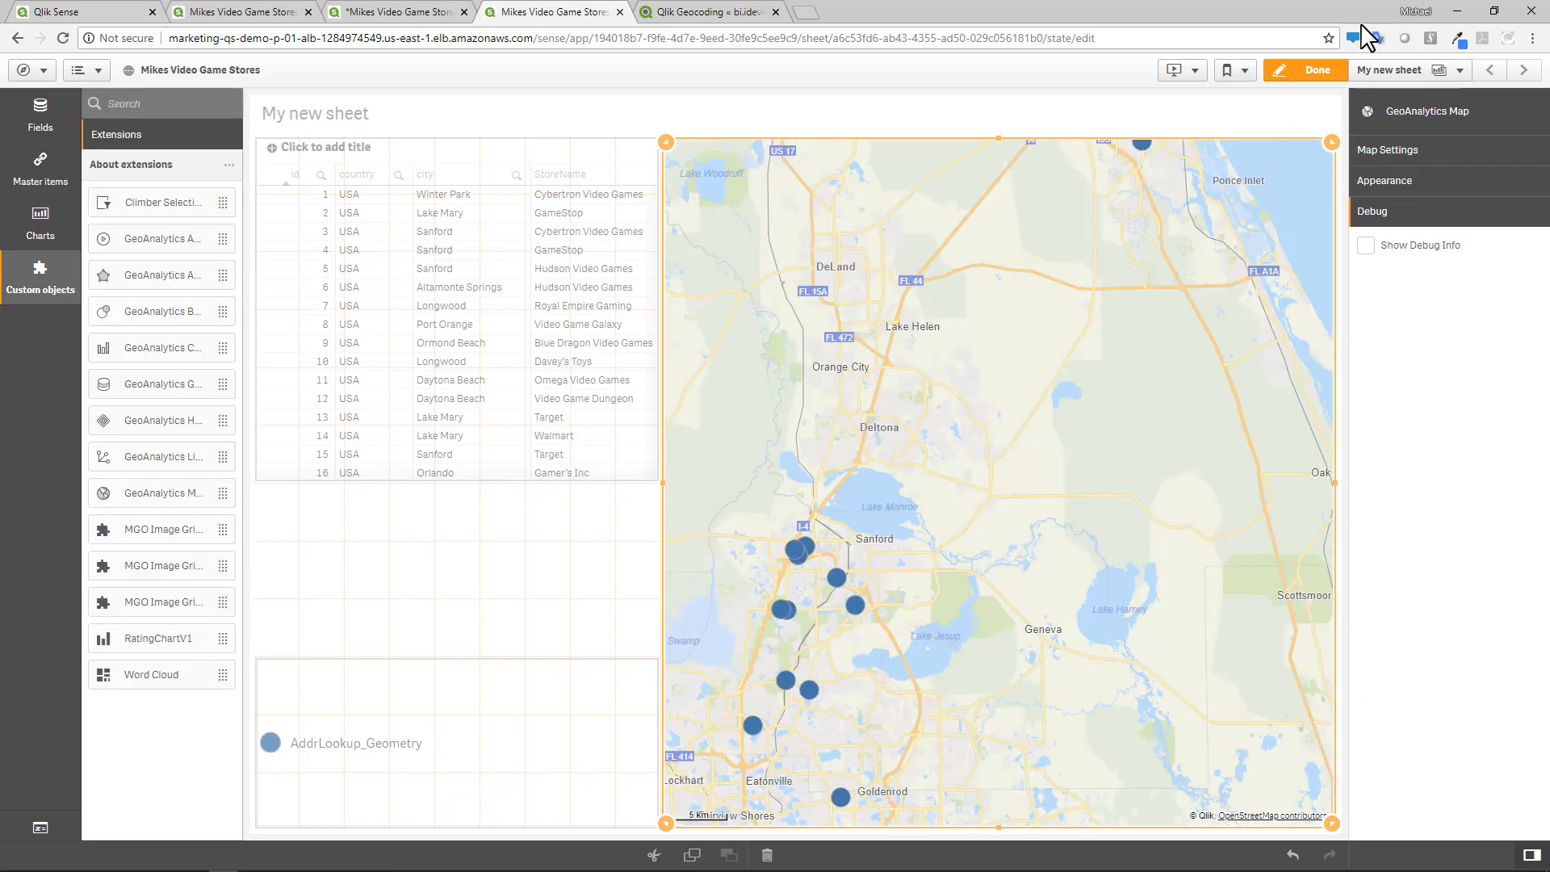
pyautogui.click(1296, 71)
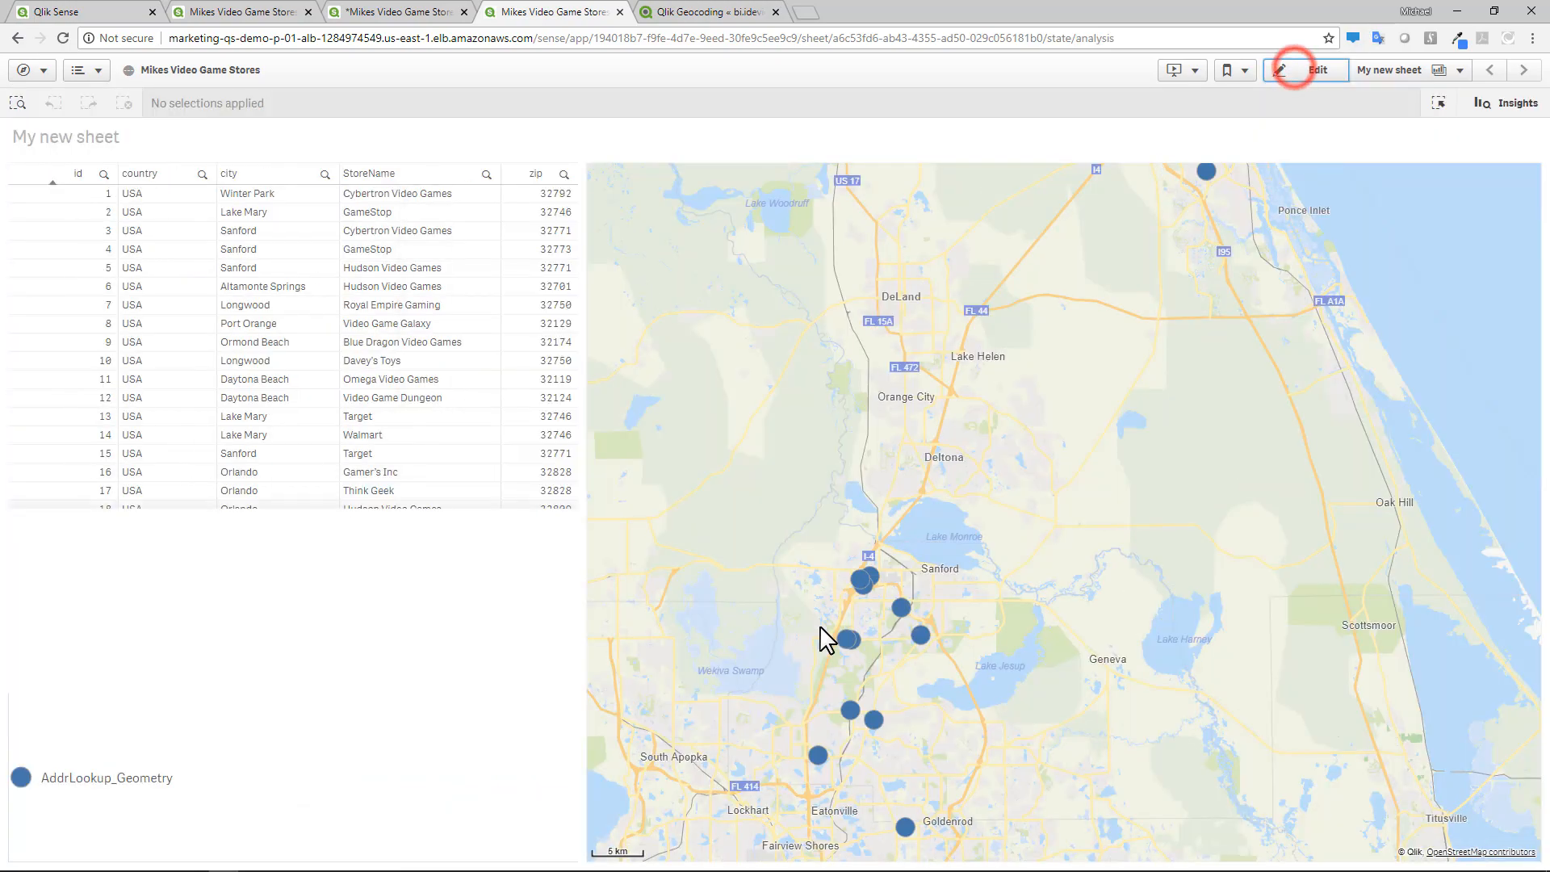
pyautogui.scroll(3, 1042, 666)
pyautogui.scroll(4, 1075, 552)
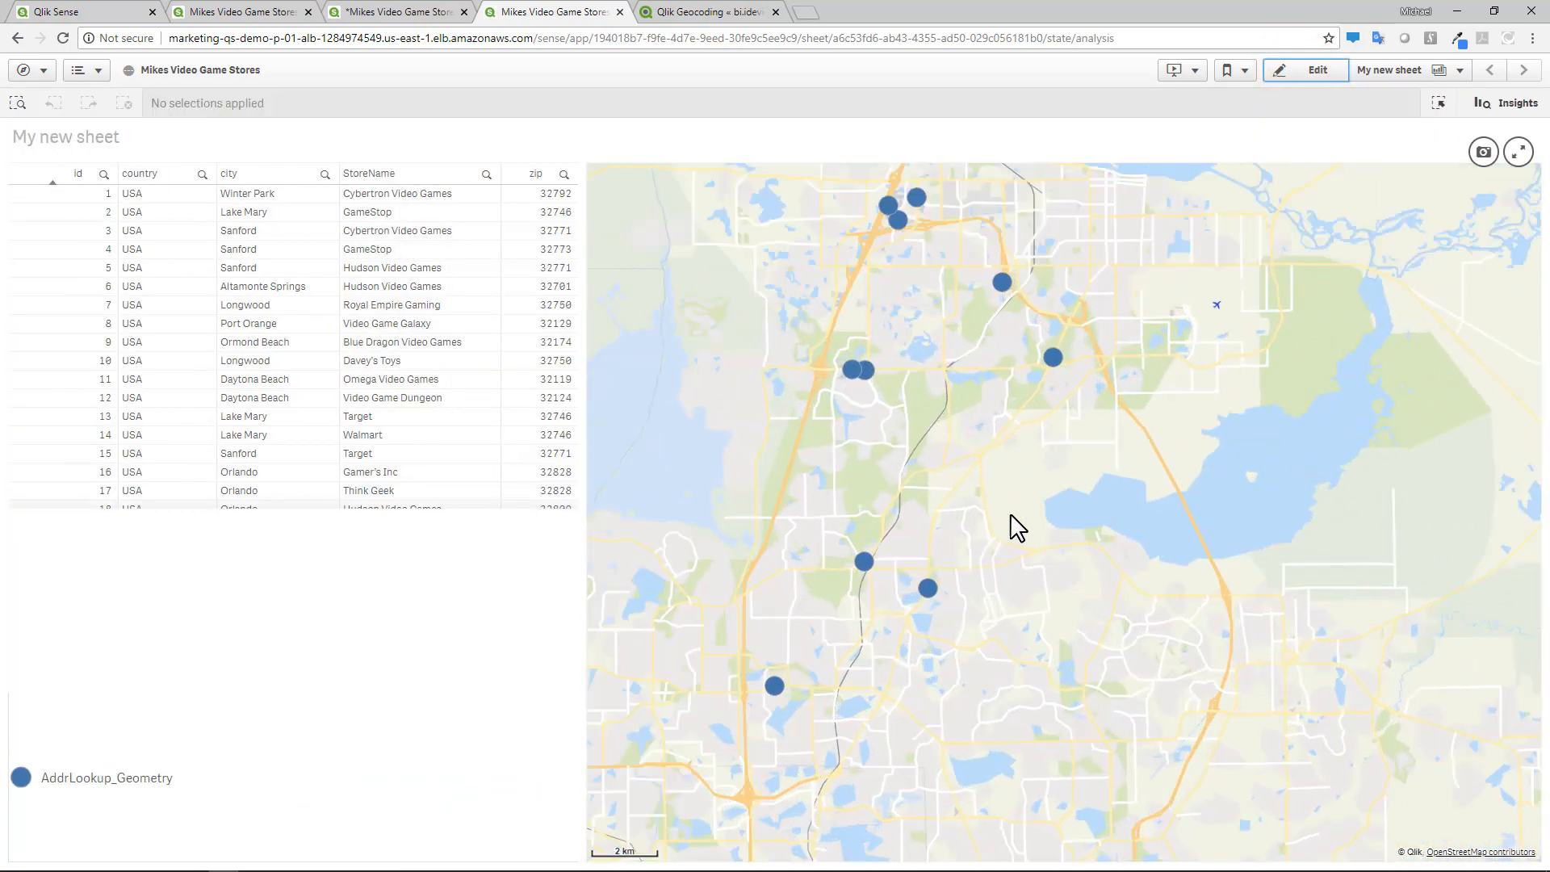
pyautogui.scroll(3, 747, 658)
pyautogui.moveTo(734, 644); pyautogui.dragTo(942, 559)
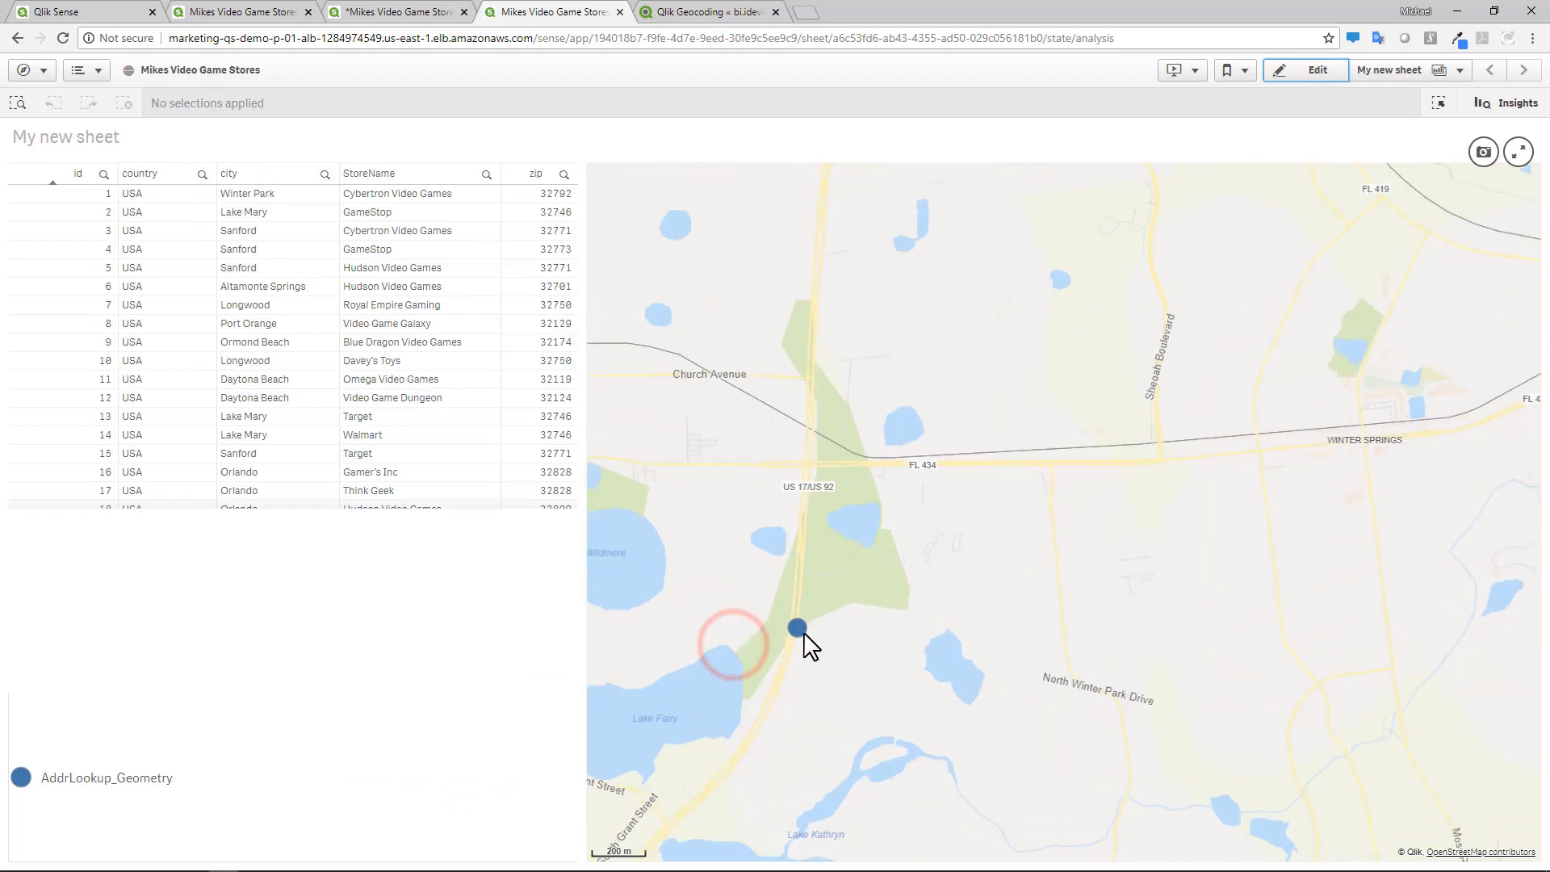
pyautogui.scroll(3, 805, 637)
pyautogui.scroll(-5, 802, 633)
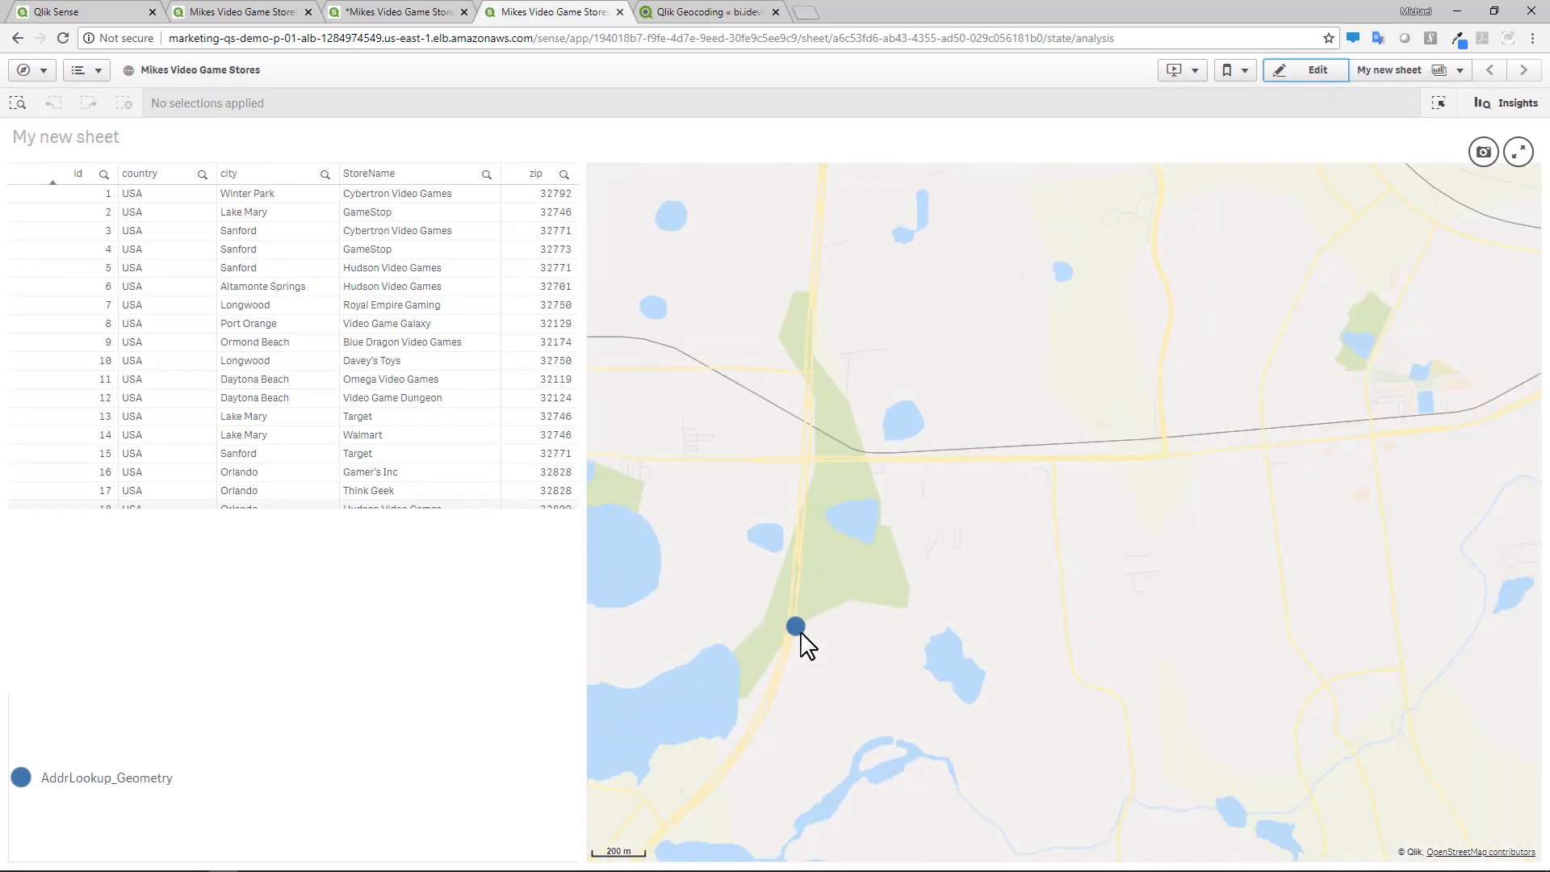
pyautogui.scroll(-3, 801, 632)
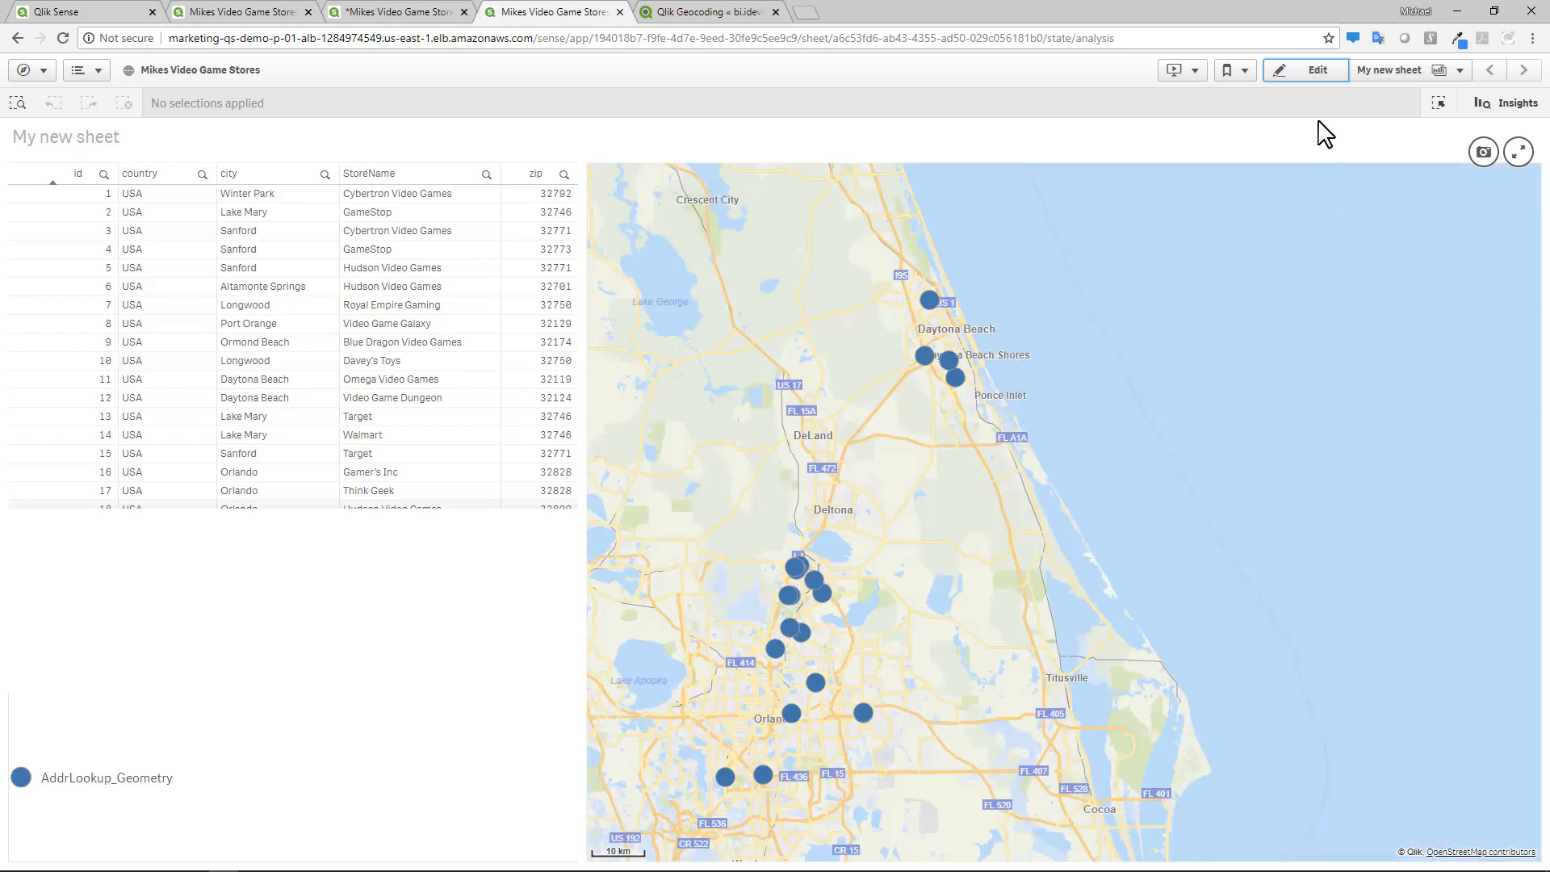
# Reopen the sheet for editing and set the bubble layer's shape to Squares
pyautogui.click(1316, 71)
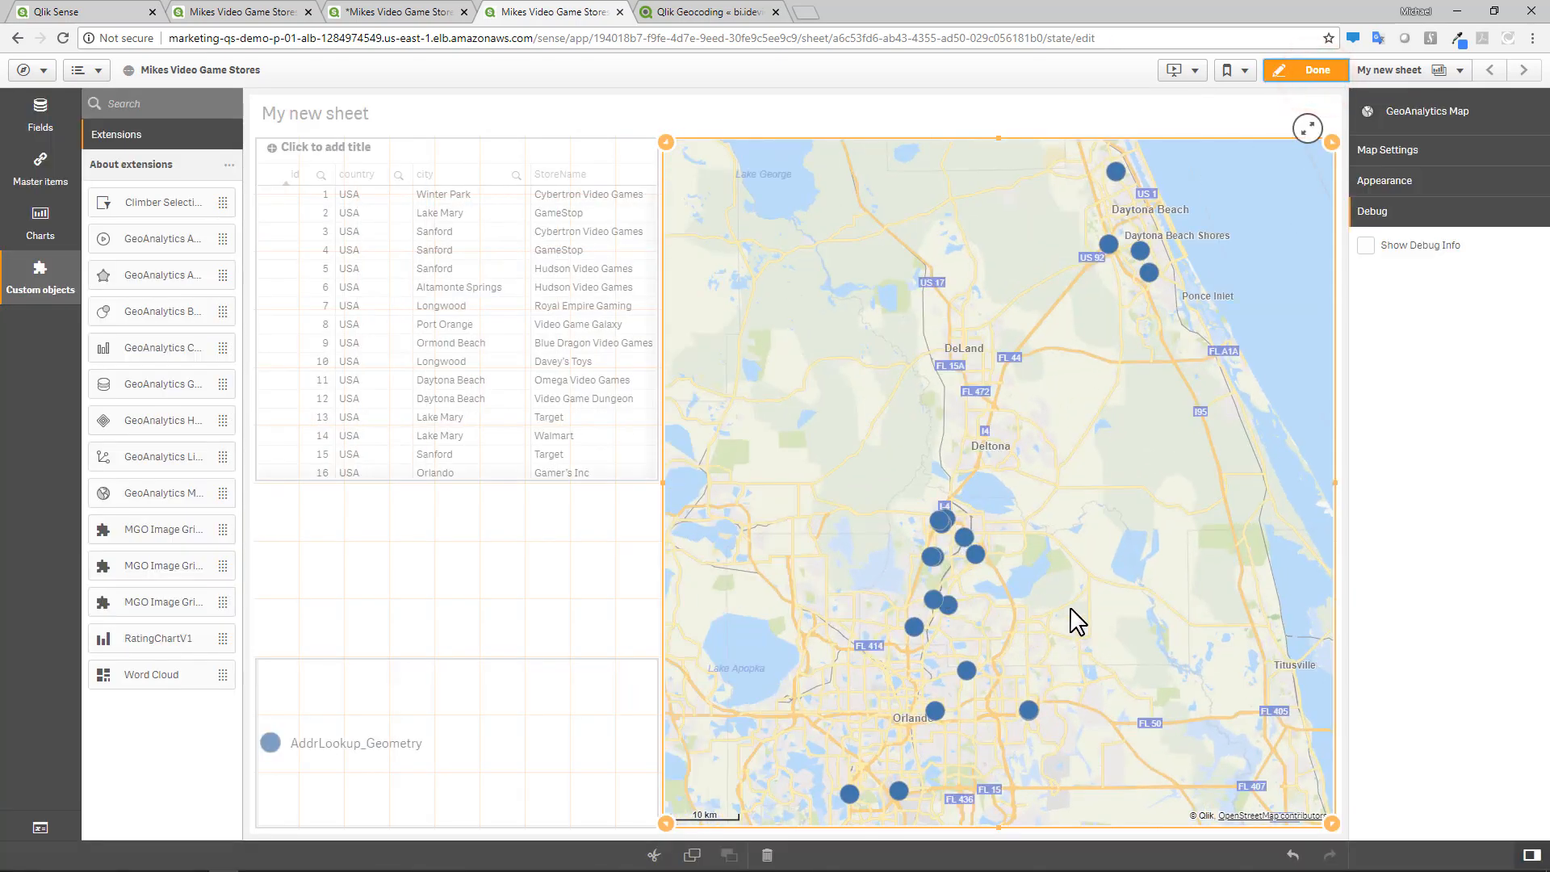
pyautogui.click(1386, 182)
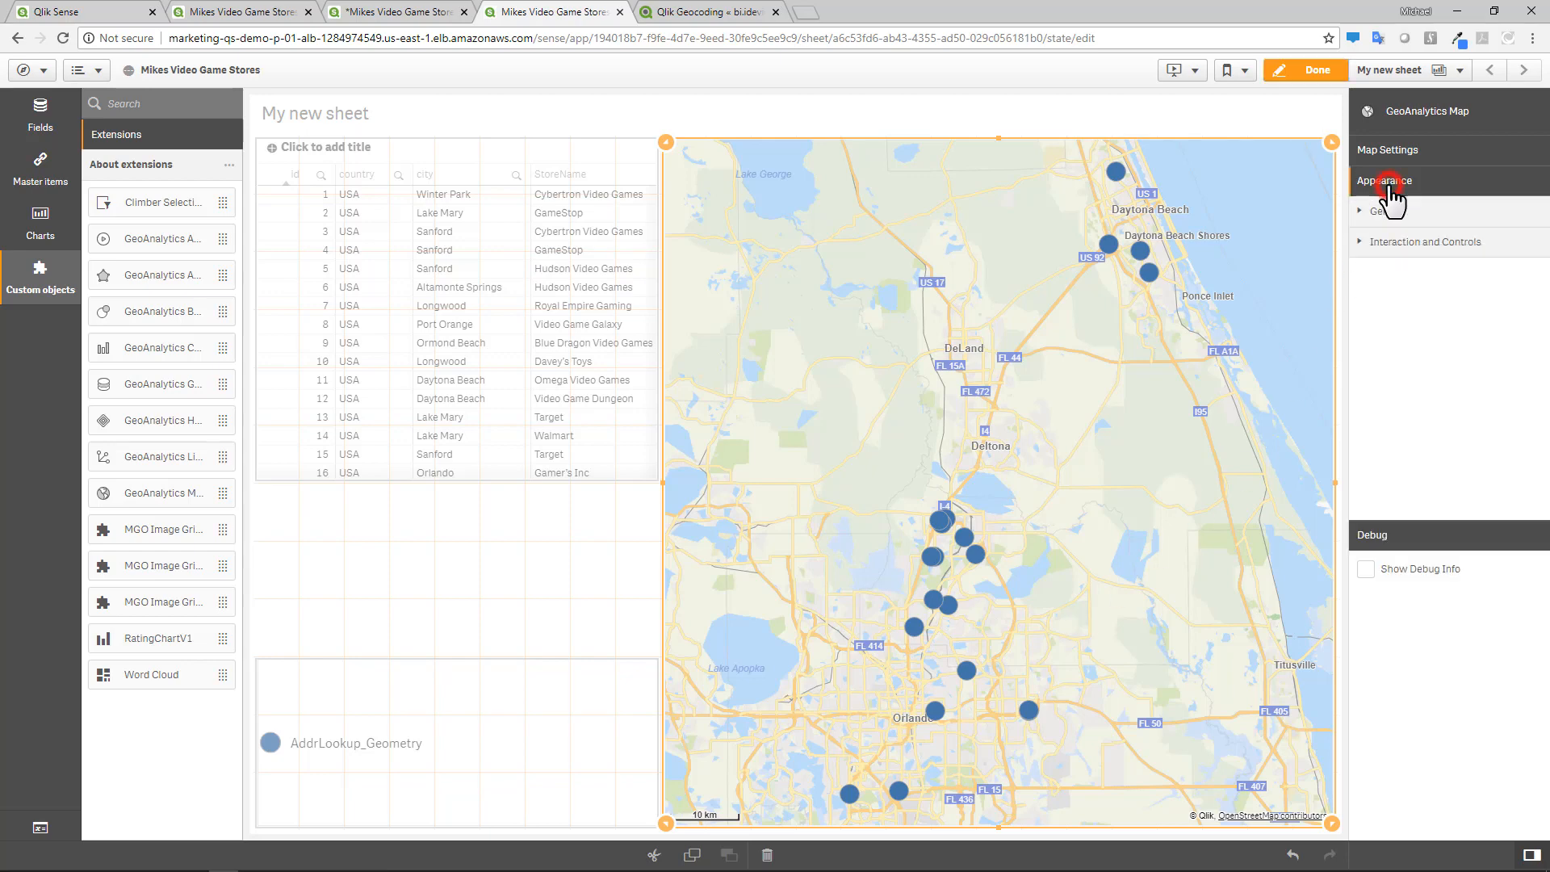
pyautogui.click(618, 688)
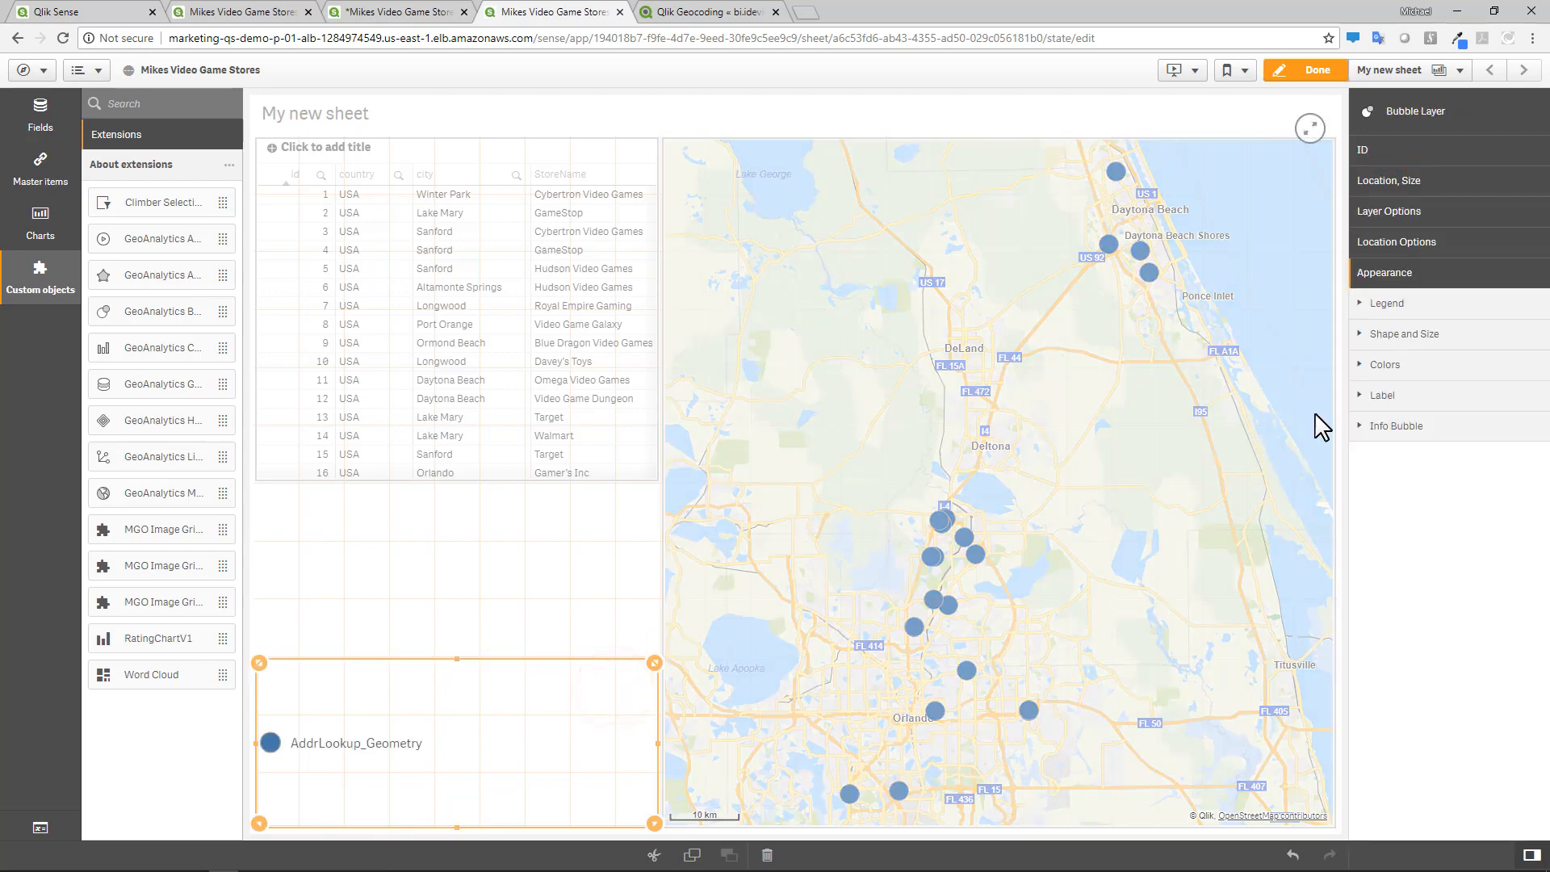
pyautogui.click(1421, 334)
pyautogui.click(1428, 385)
pyautogui.click(1407, 434)
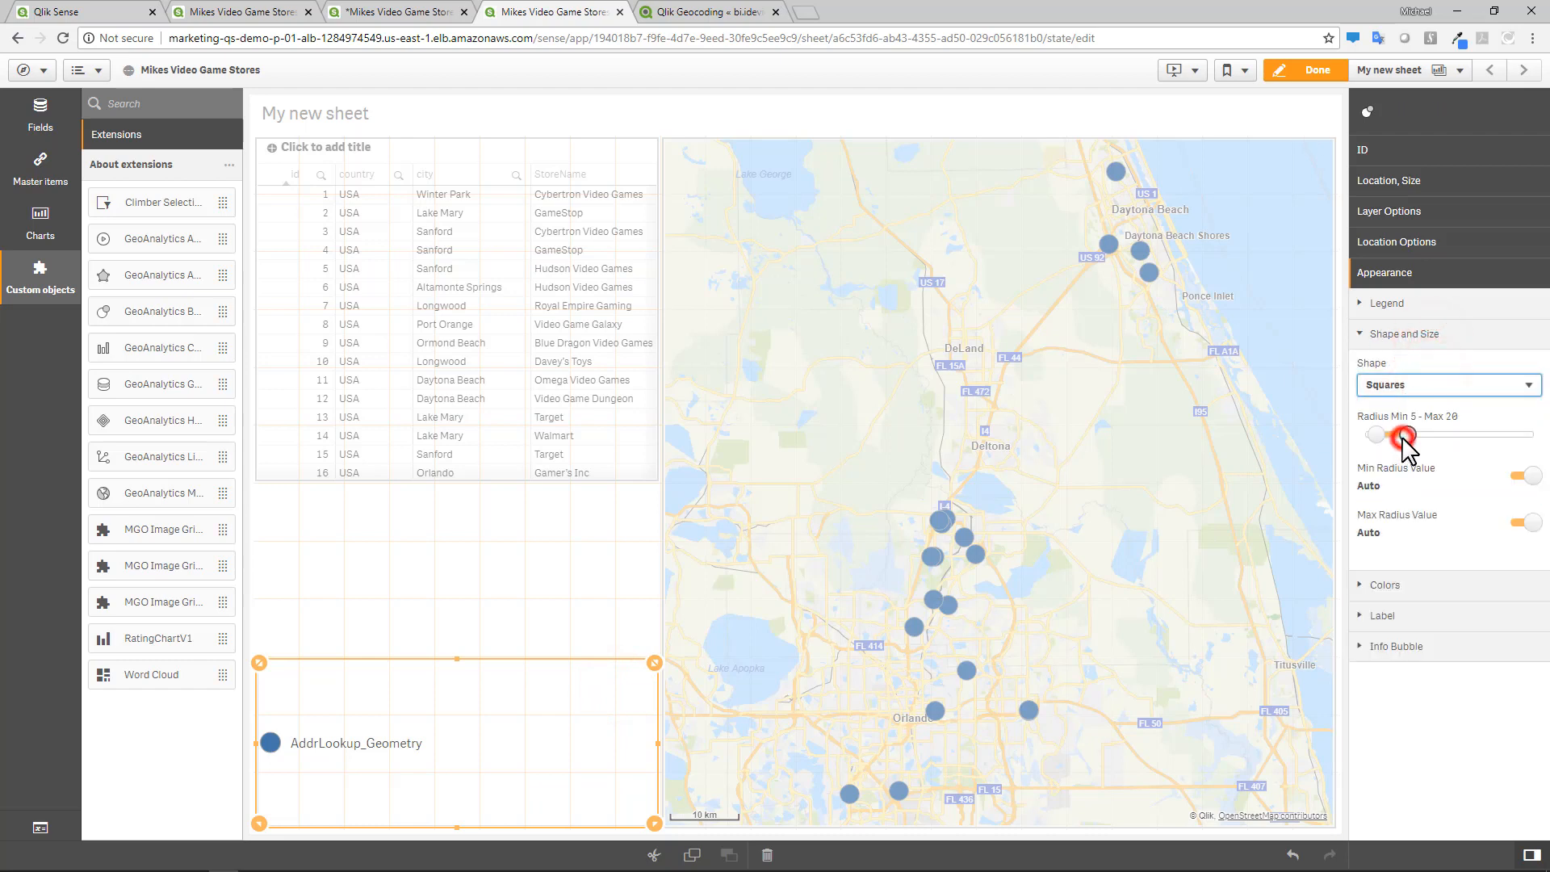
# Switch the bubble layer to custom colors and make its single color yellow
pyautogui.click(1401, 585)
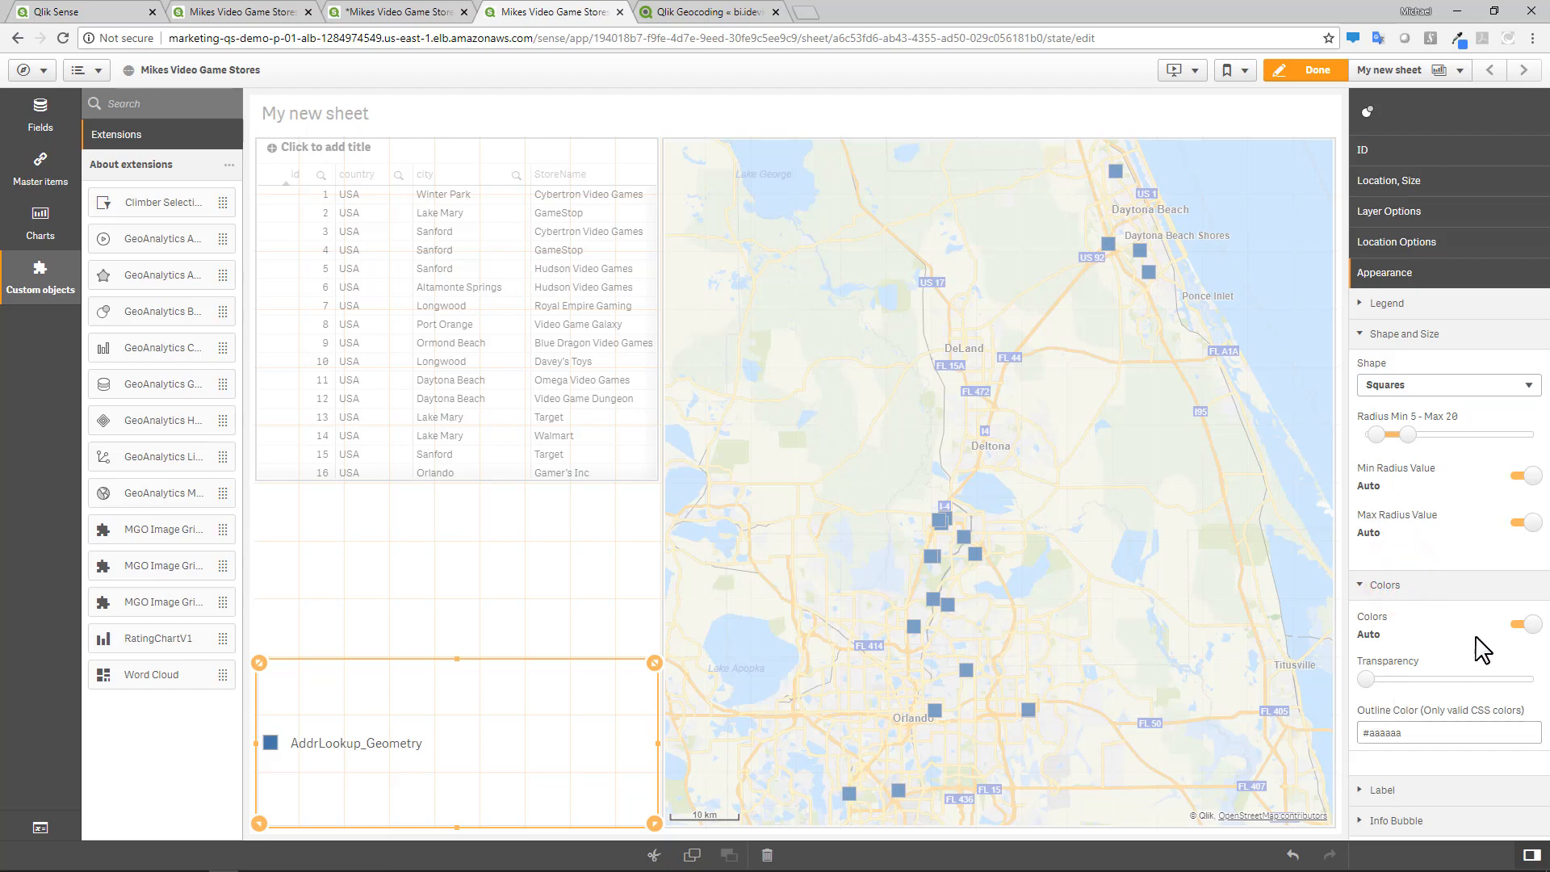
pyautogui.click(1528, 626)
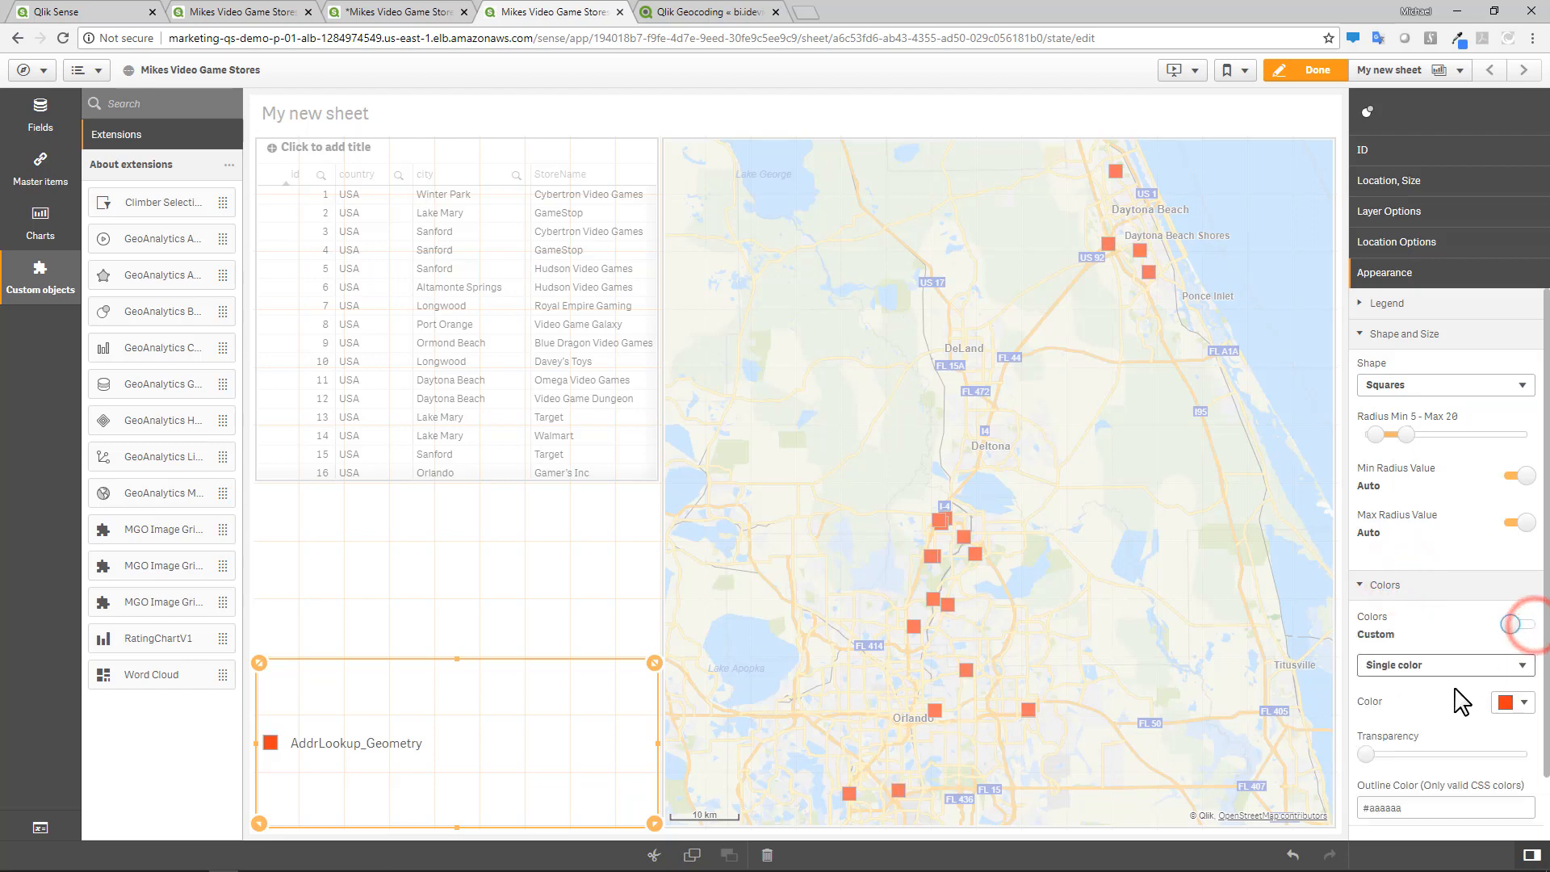
pyautogui.click(1507, 702)
pyautogui.click(1464, 563)
pyautogui.click(1461, 727)
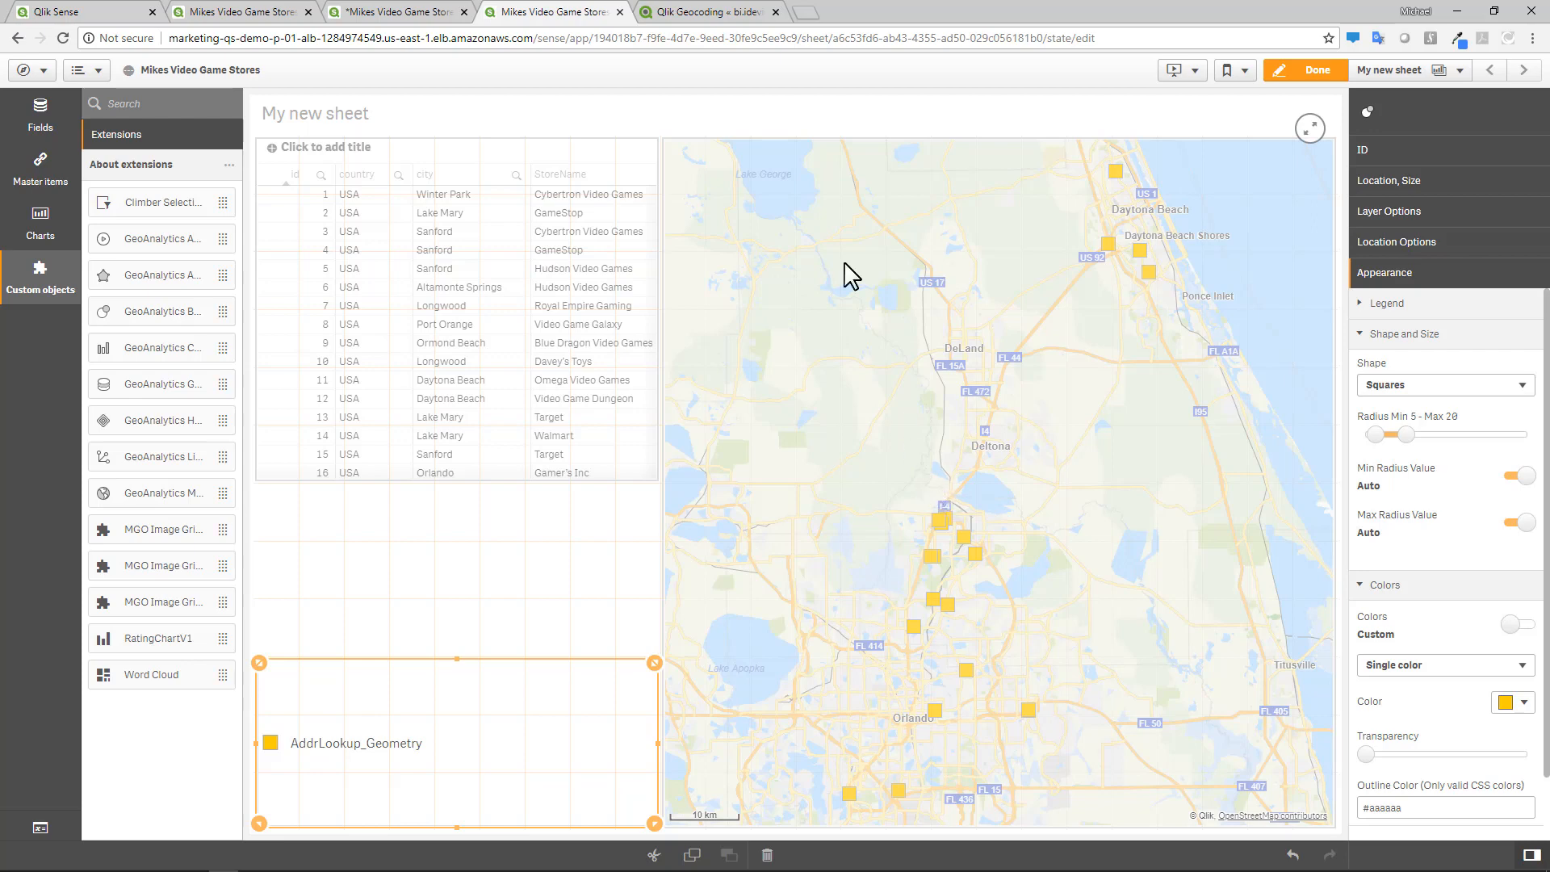
# Switch to the Qlik Geocoding web page and open the Qlik Geocoding Template step-by-step guide
pyautogui.click(733, 17)
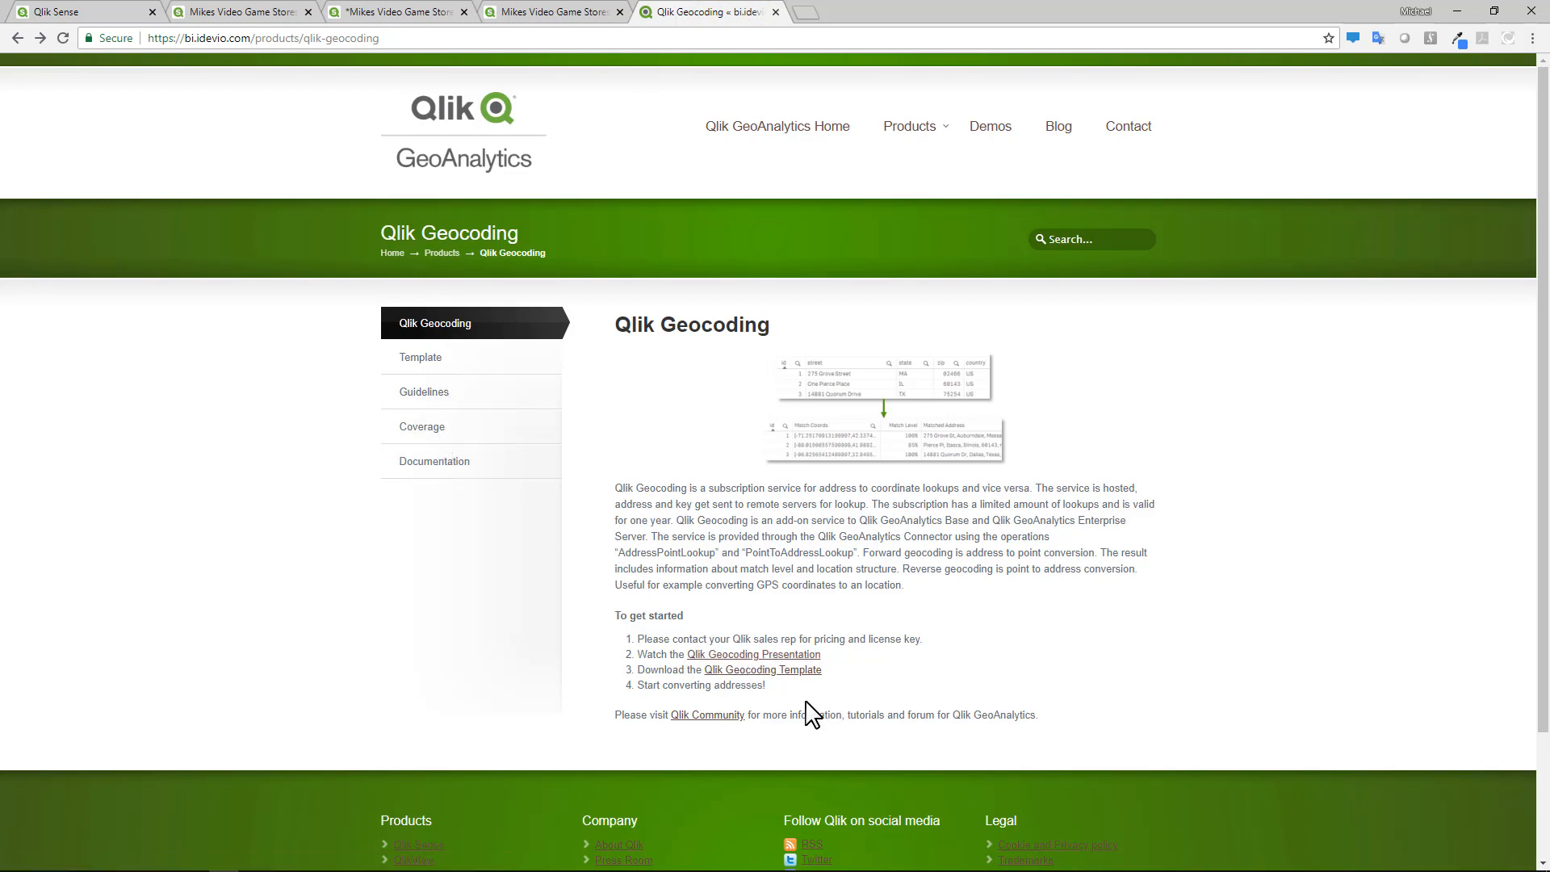
pyautogui.click(781, 669)
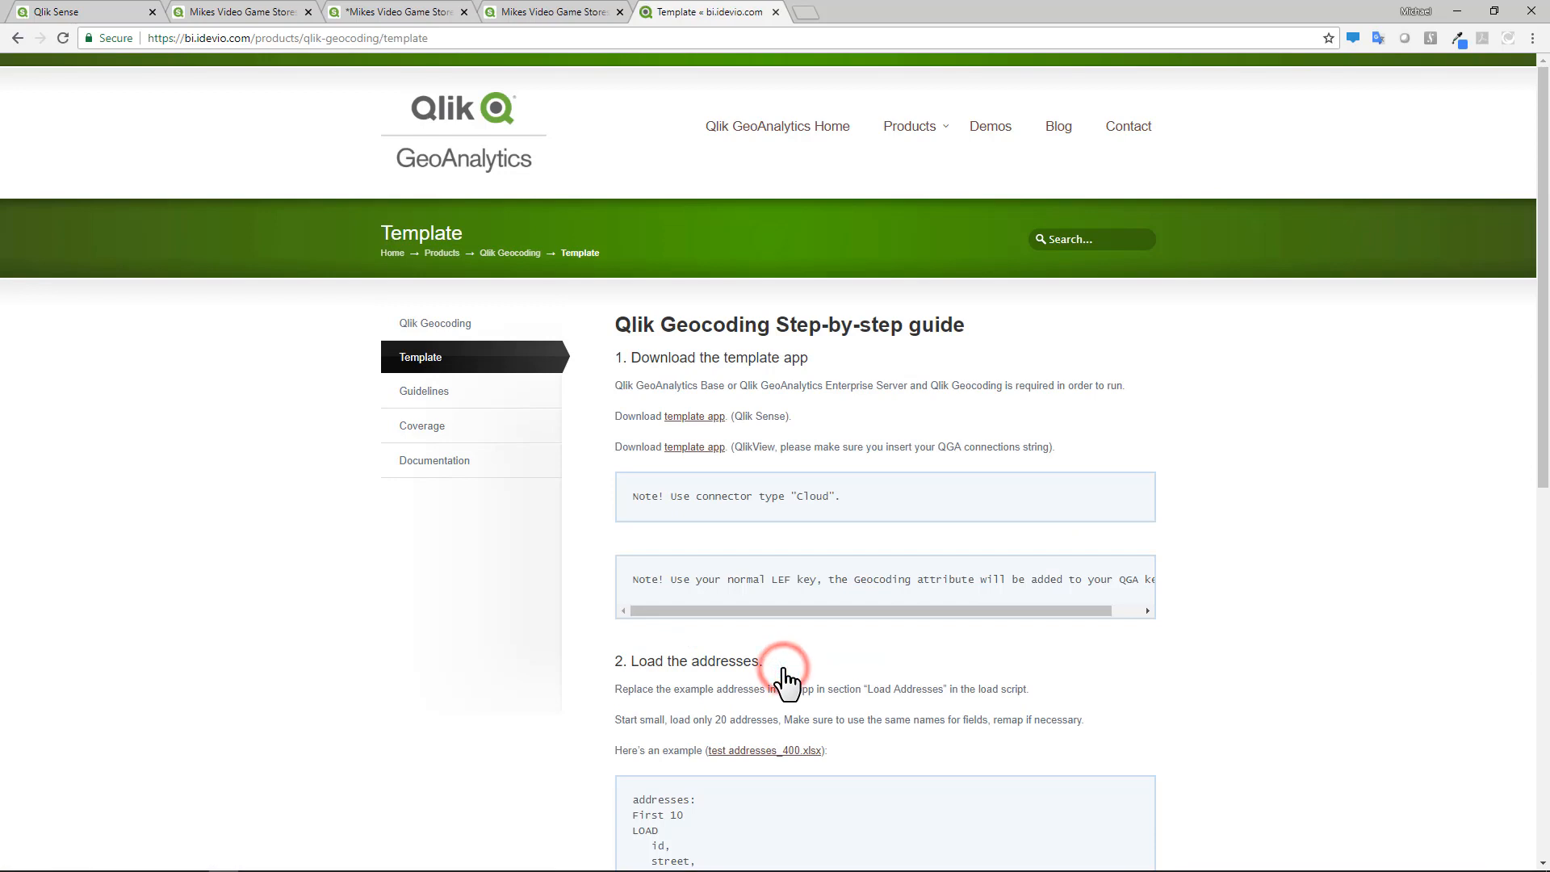
pyautogui.scroll(-1, 615, 627)
pyautogui.scroll(1, 614, 626)
pyautogui.click(701, 418)
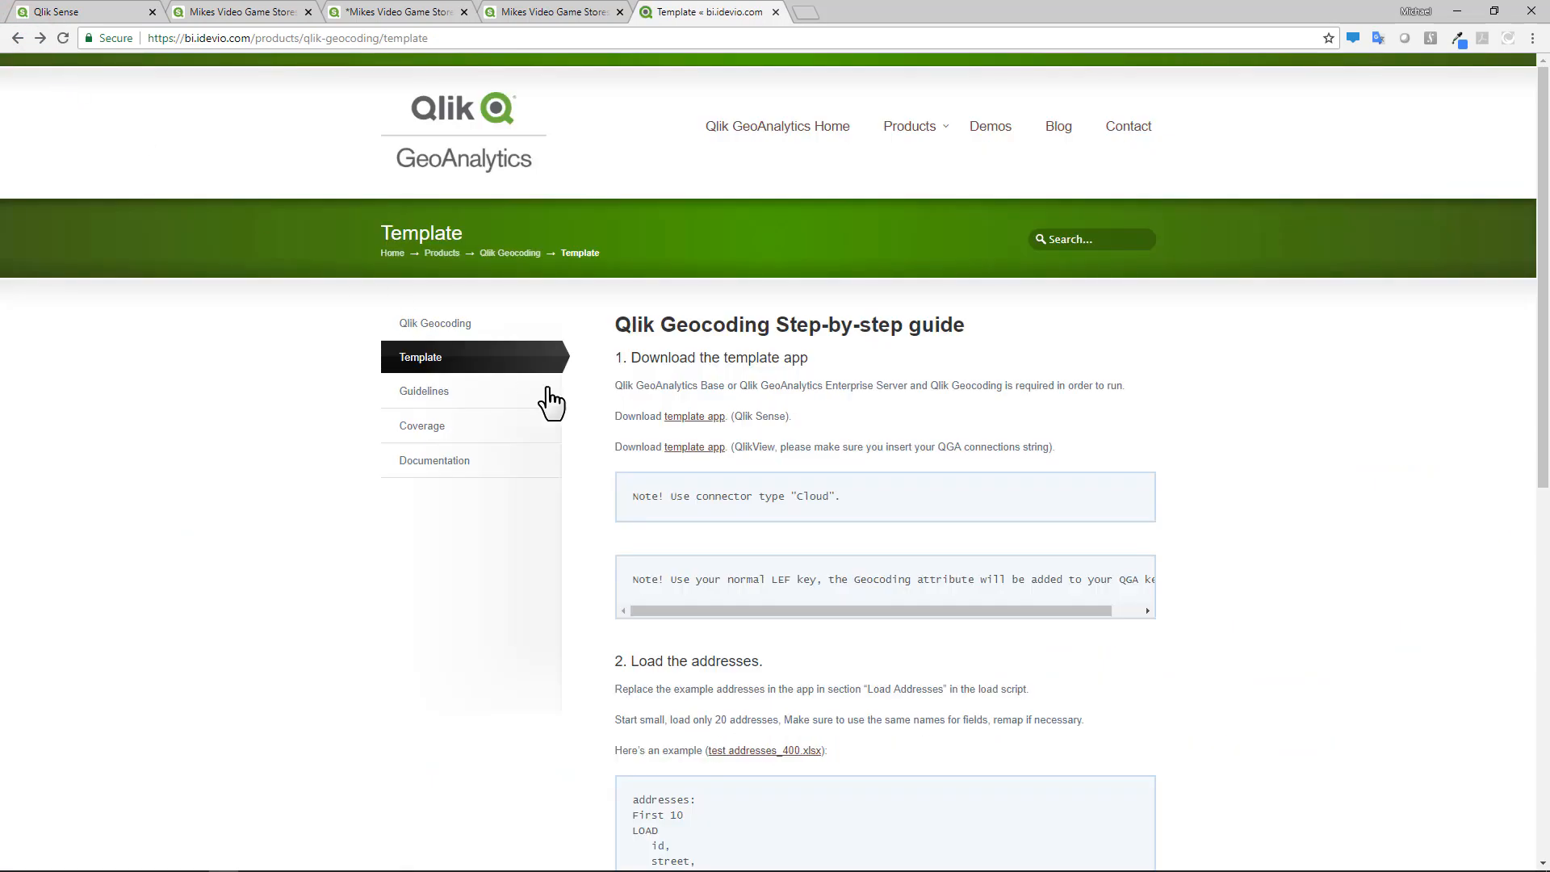
pyautogui.rightClick(692, 420)
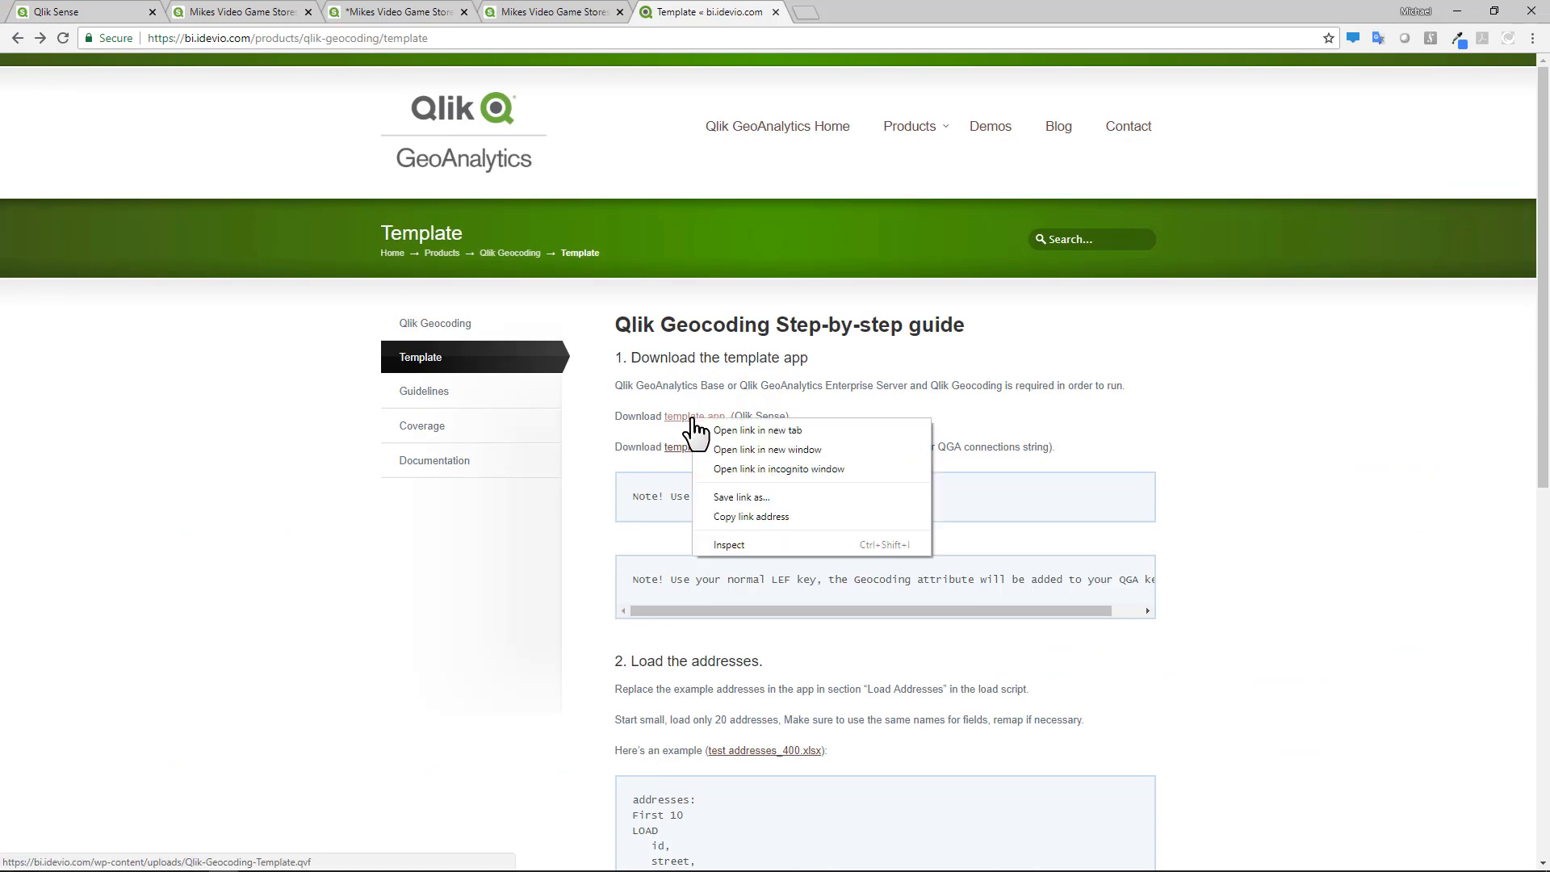
pyautogui.click(757, 495)
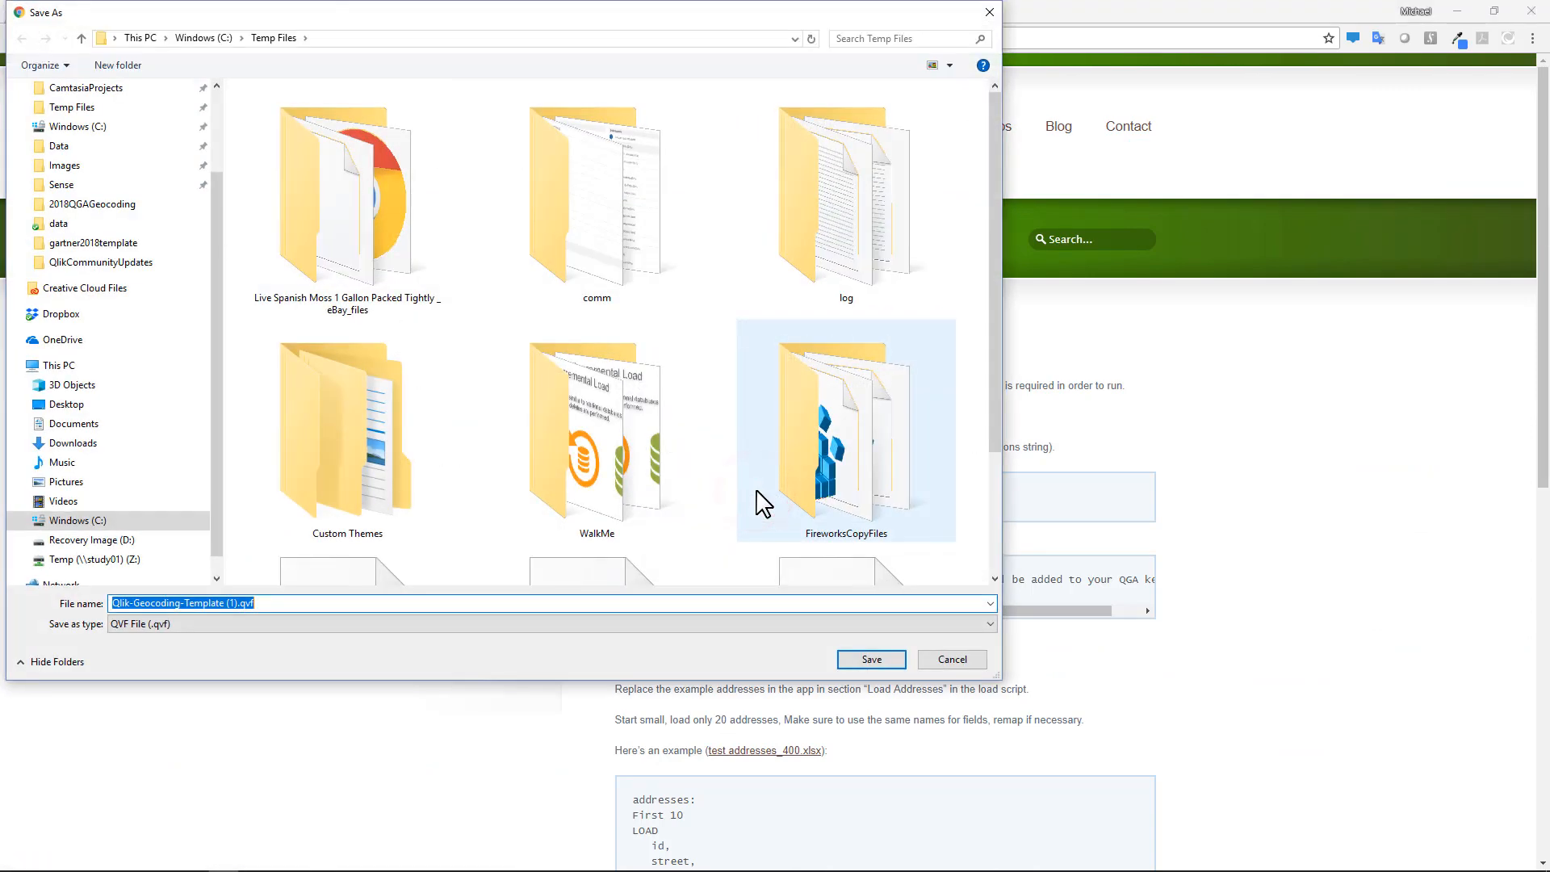
pyautogui.click(952, 660)
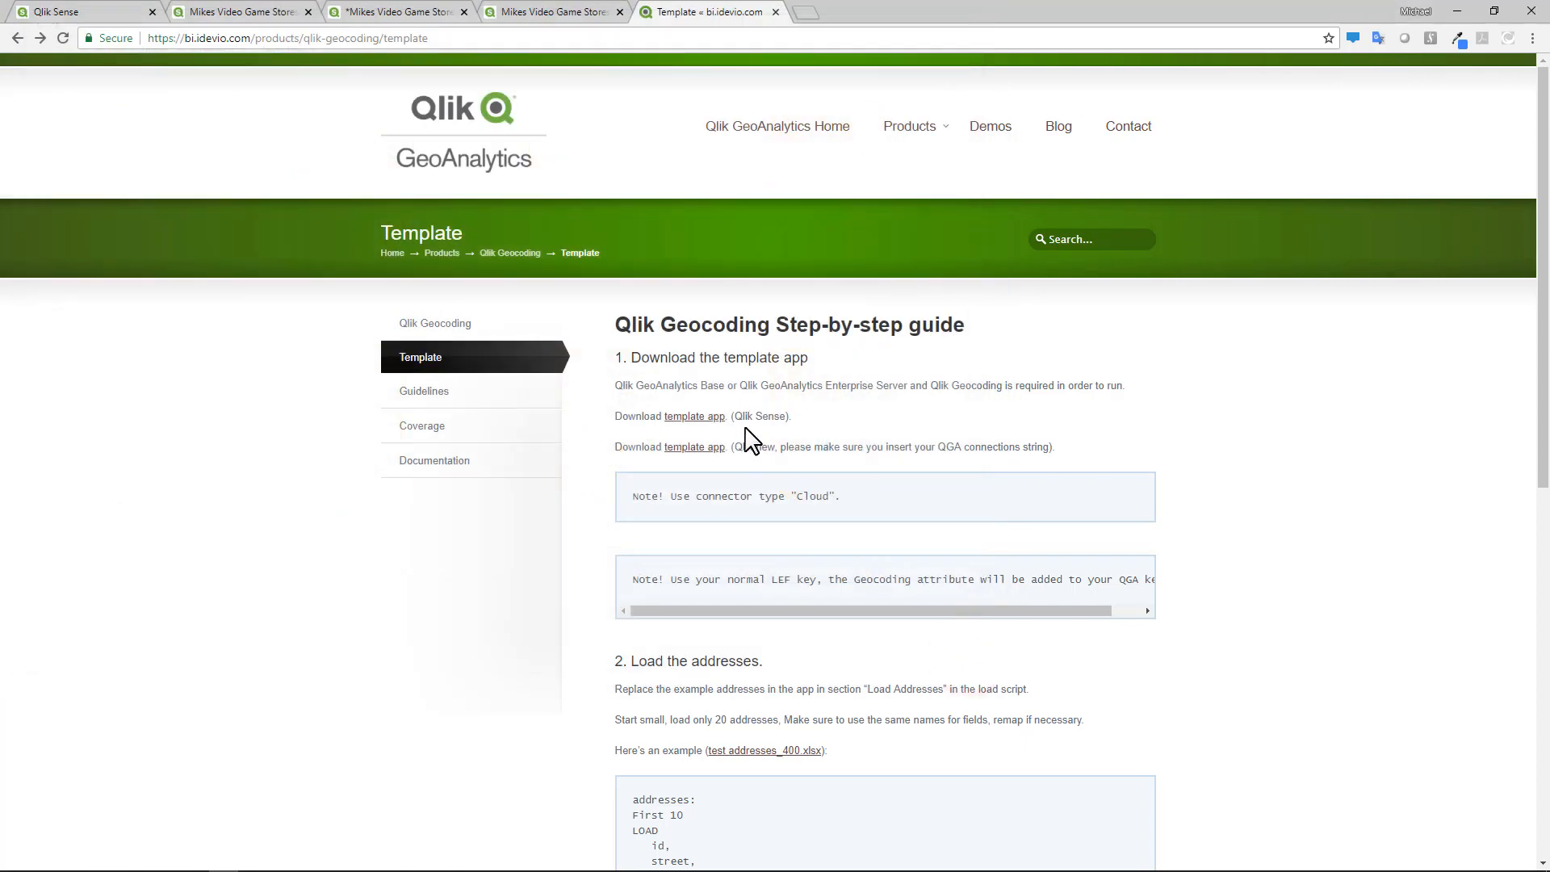
# Read the rest of the geocoding guide and view the Geocoding app's details in the Qlik Sense hub
pyautogui.scroll(-7, 823, 626)
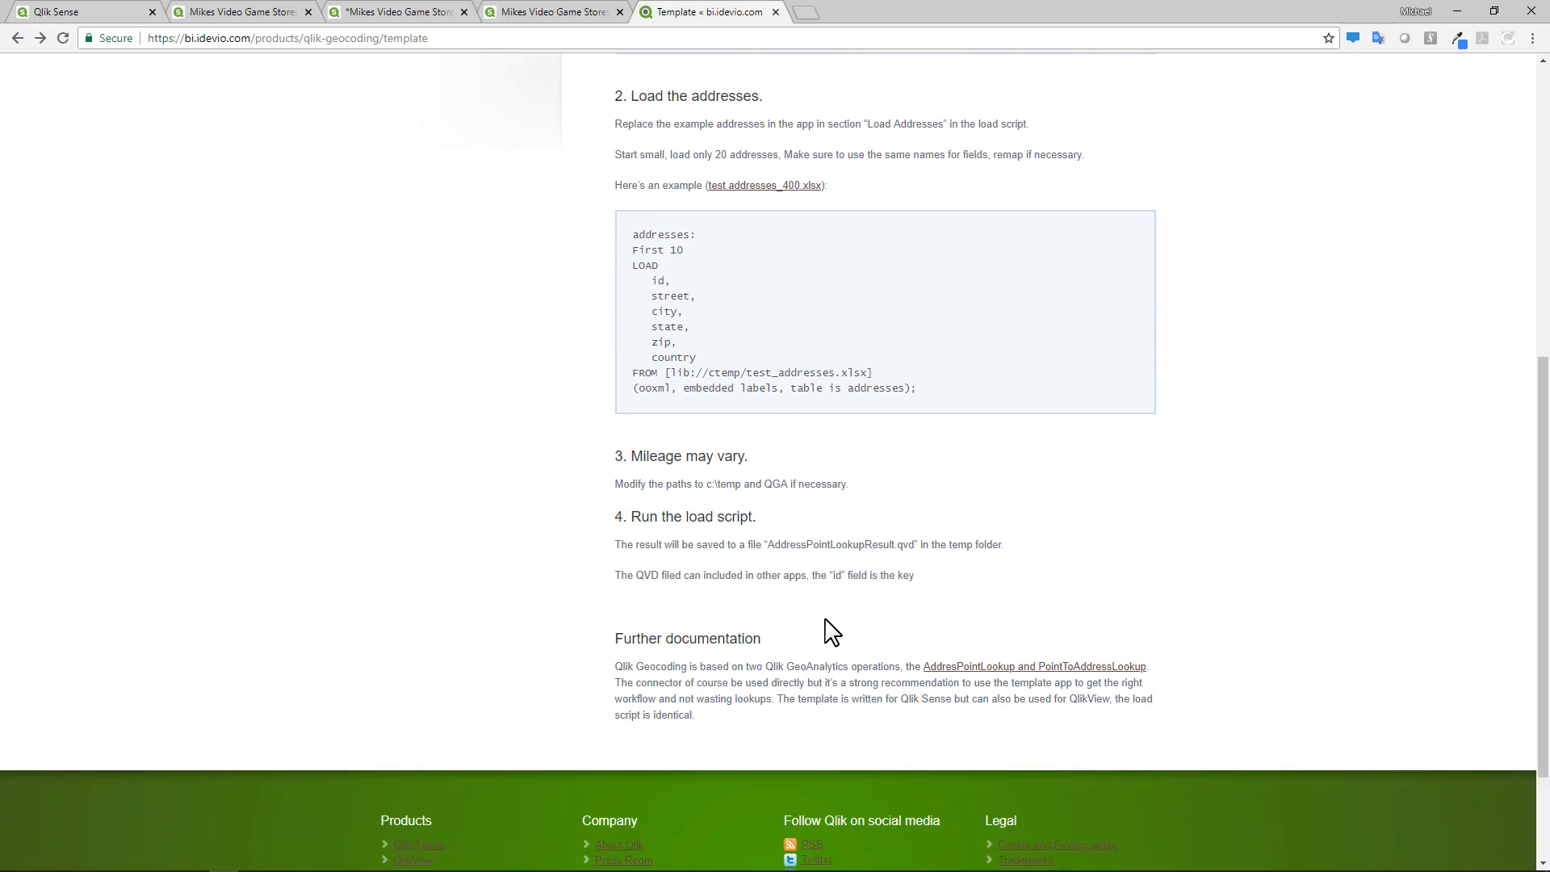
pyautogui.scroll(6, 832, 630)
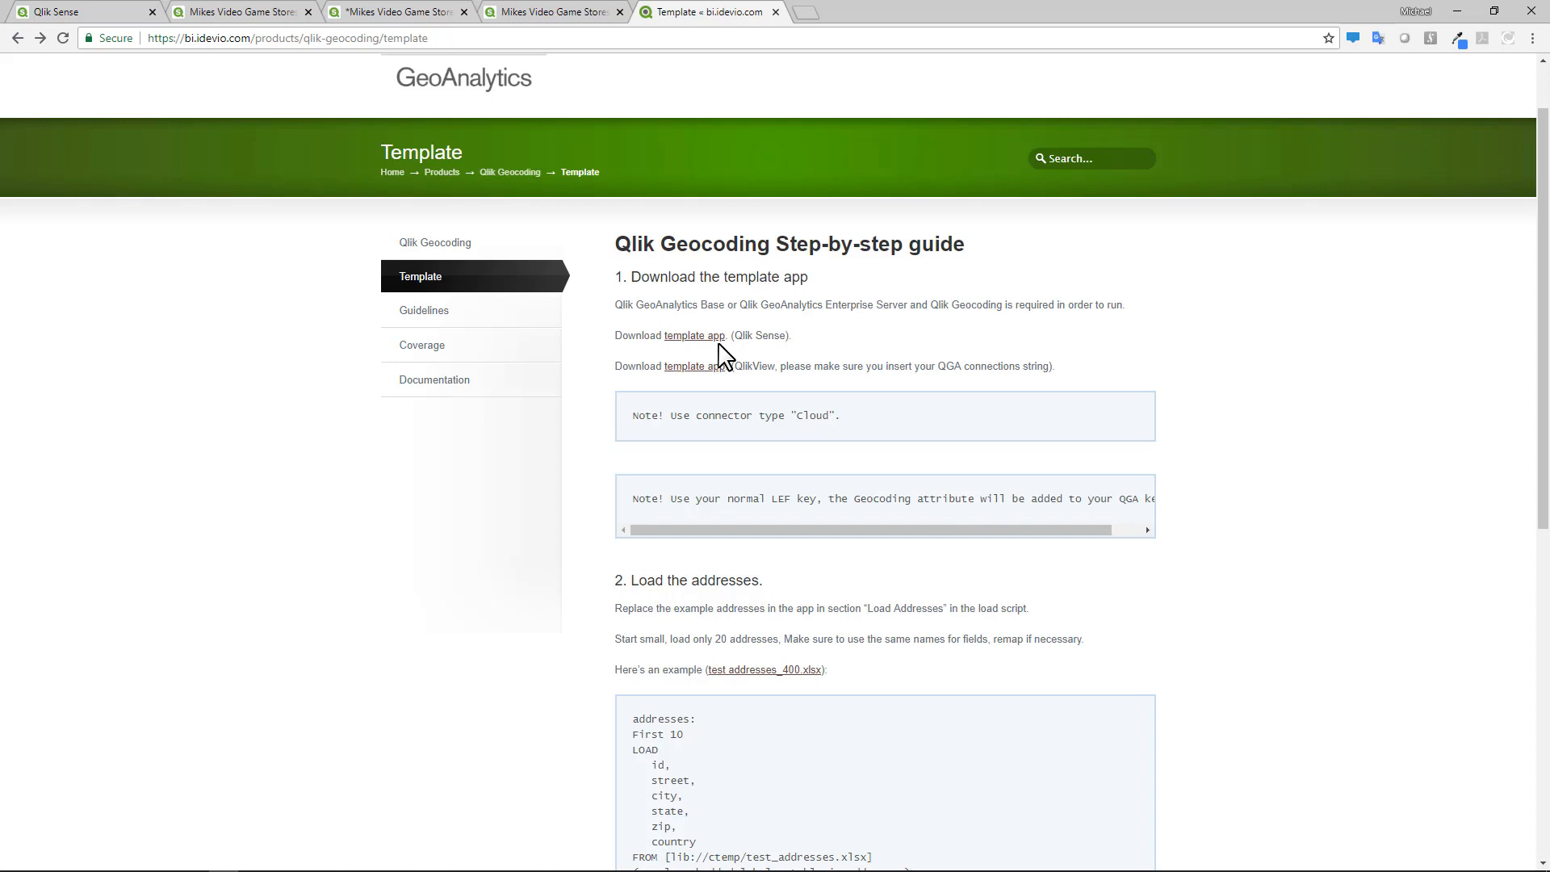
pyautogui.click(81, 12)
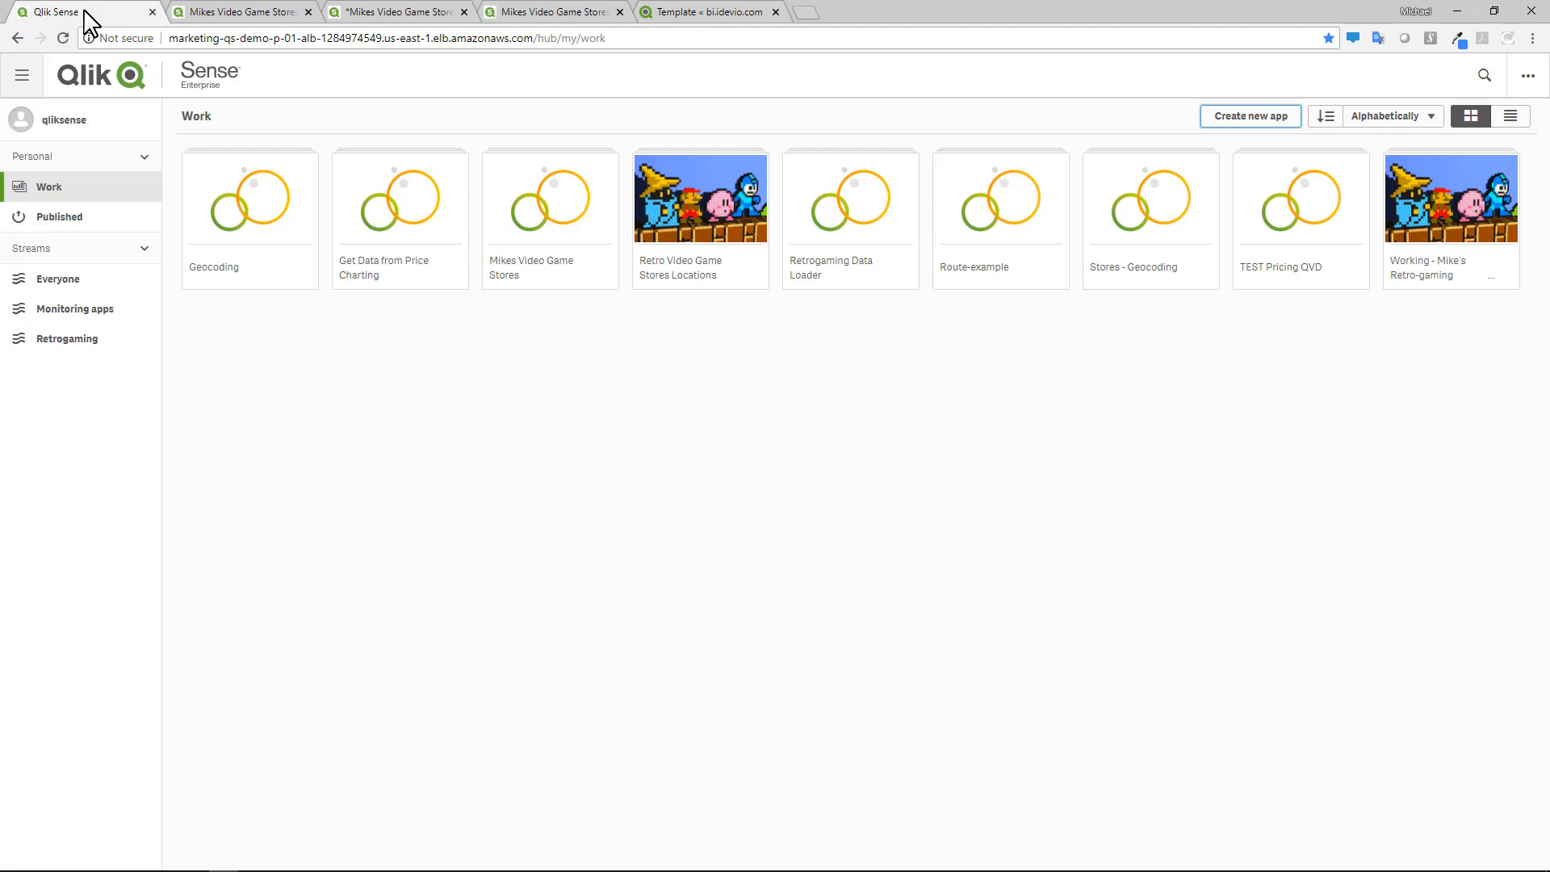
pyautogui.click(303, 267)
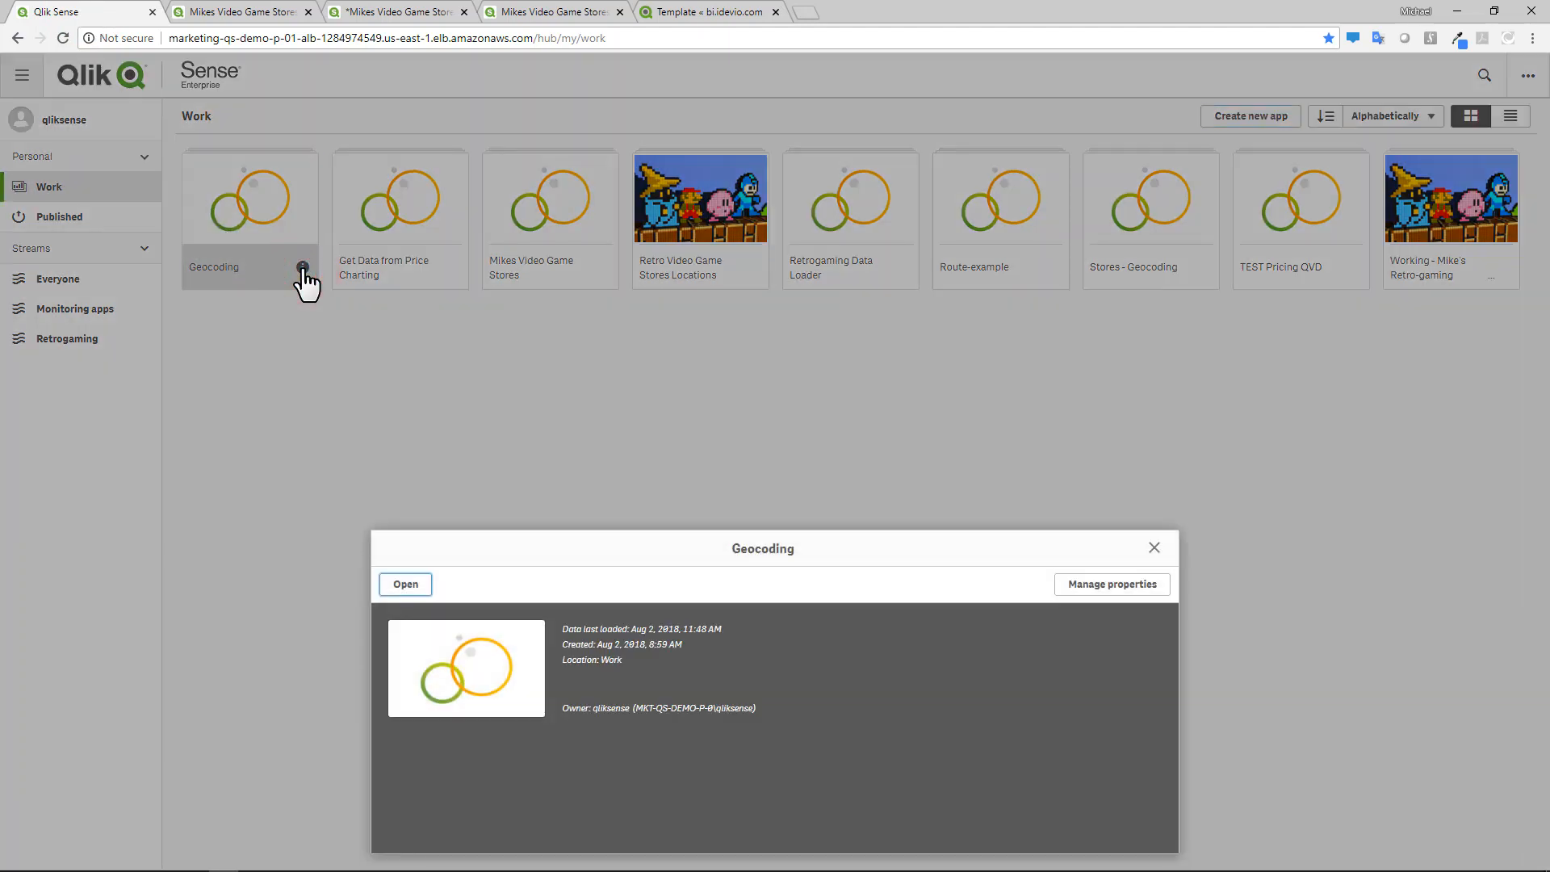
pyautogui.click(1155, 549)
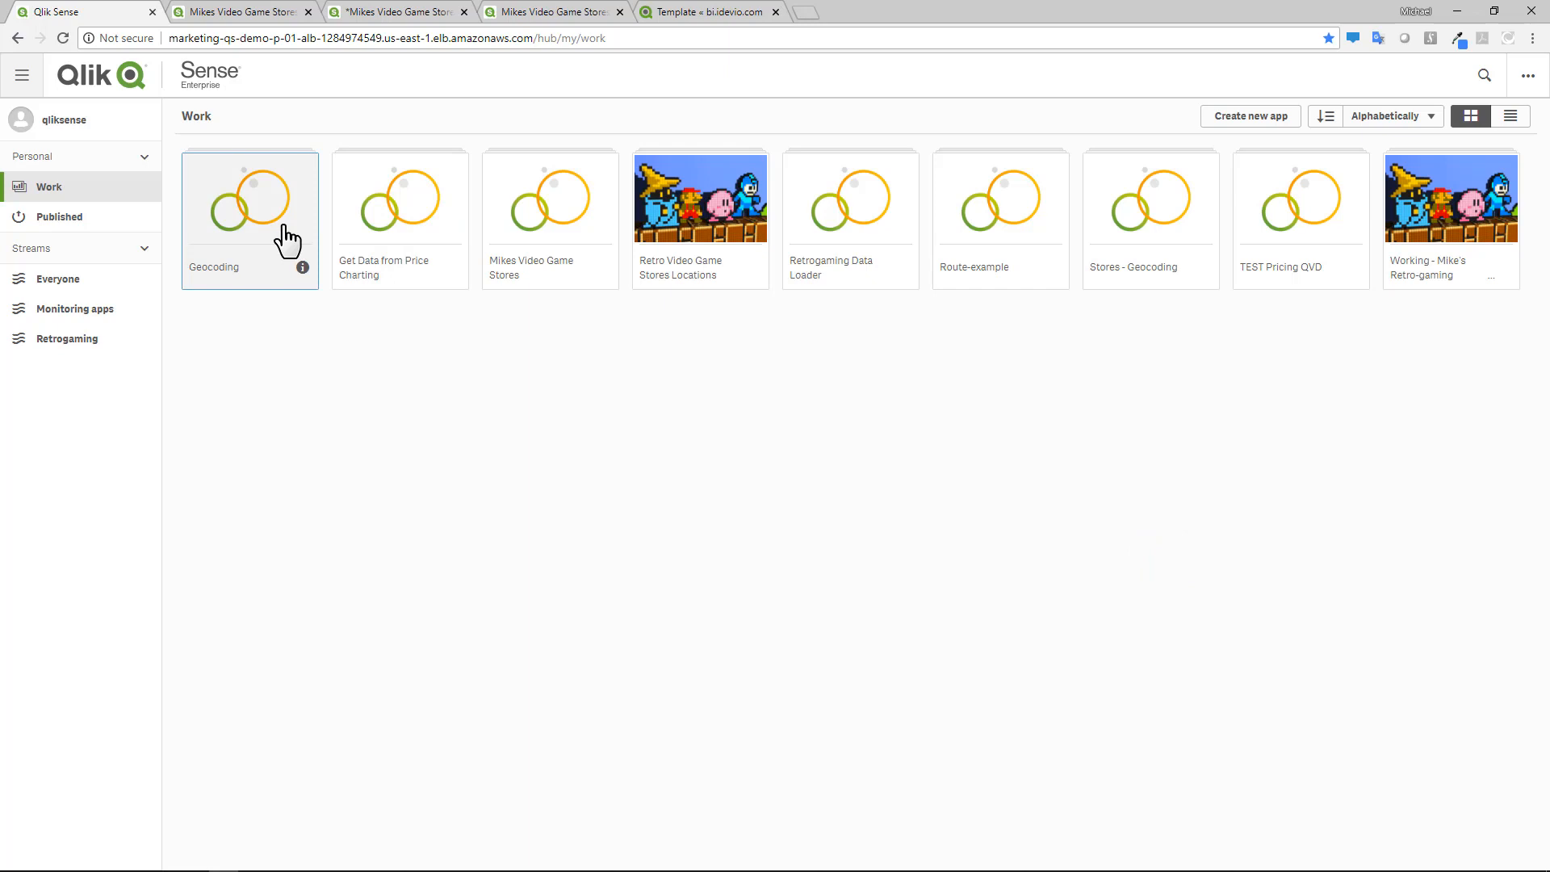
pyautogui.click(704, 12)
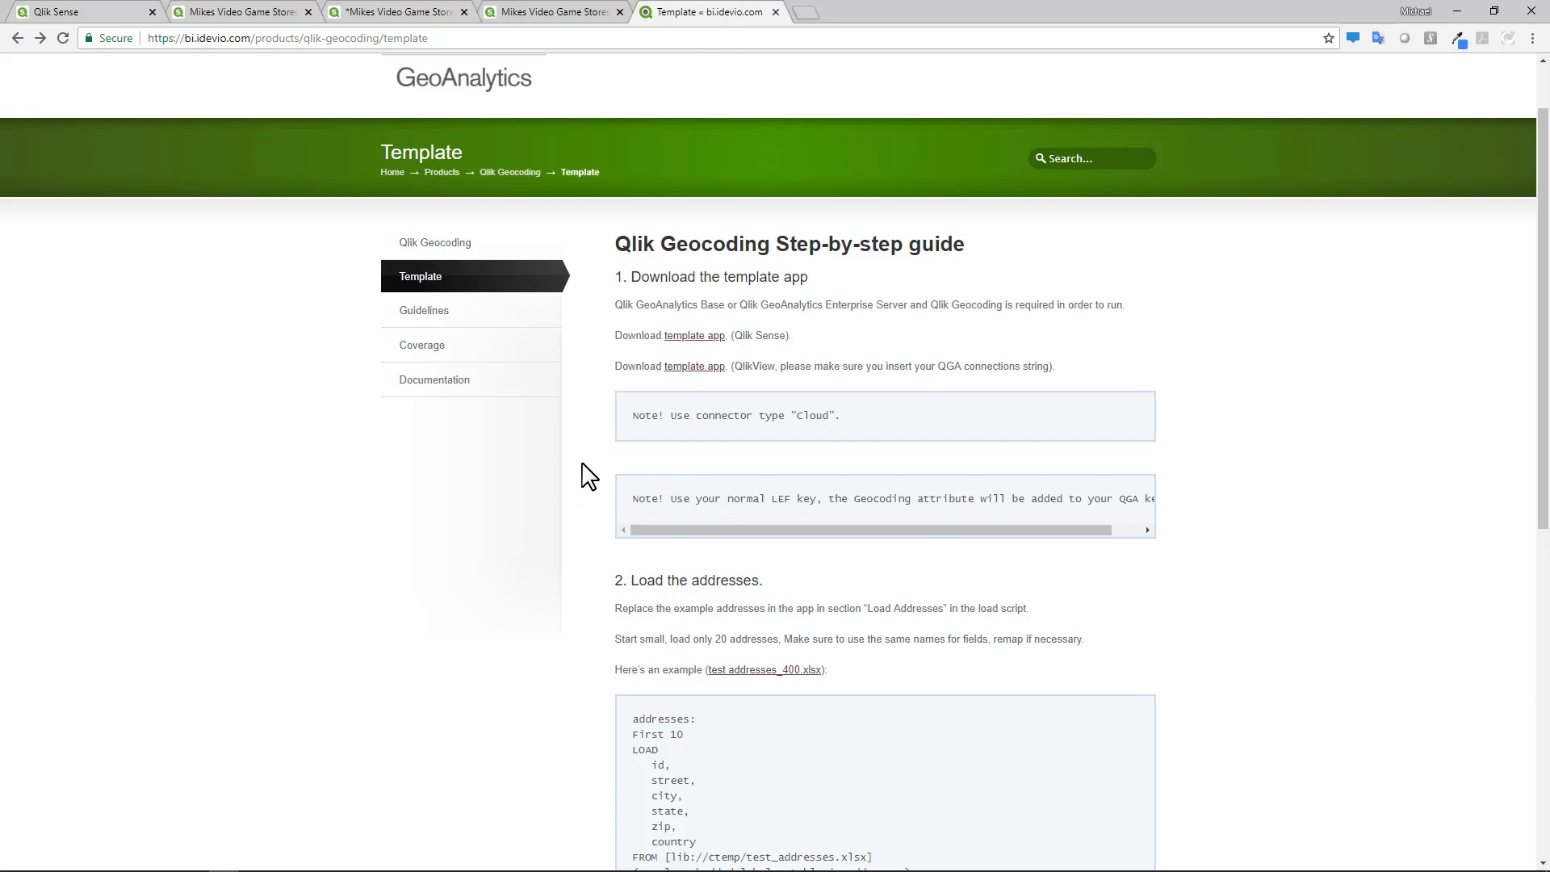
pyautogui.rightClick(687, 336)
pyautogui.click(740, 413)
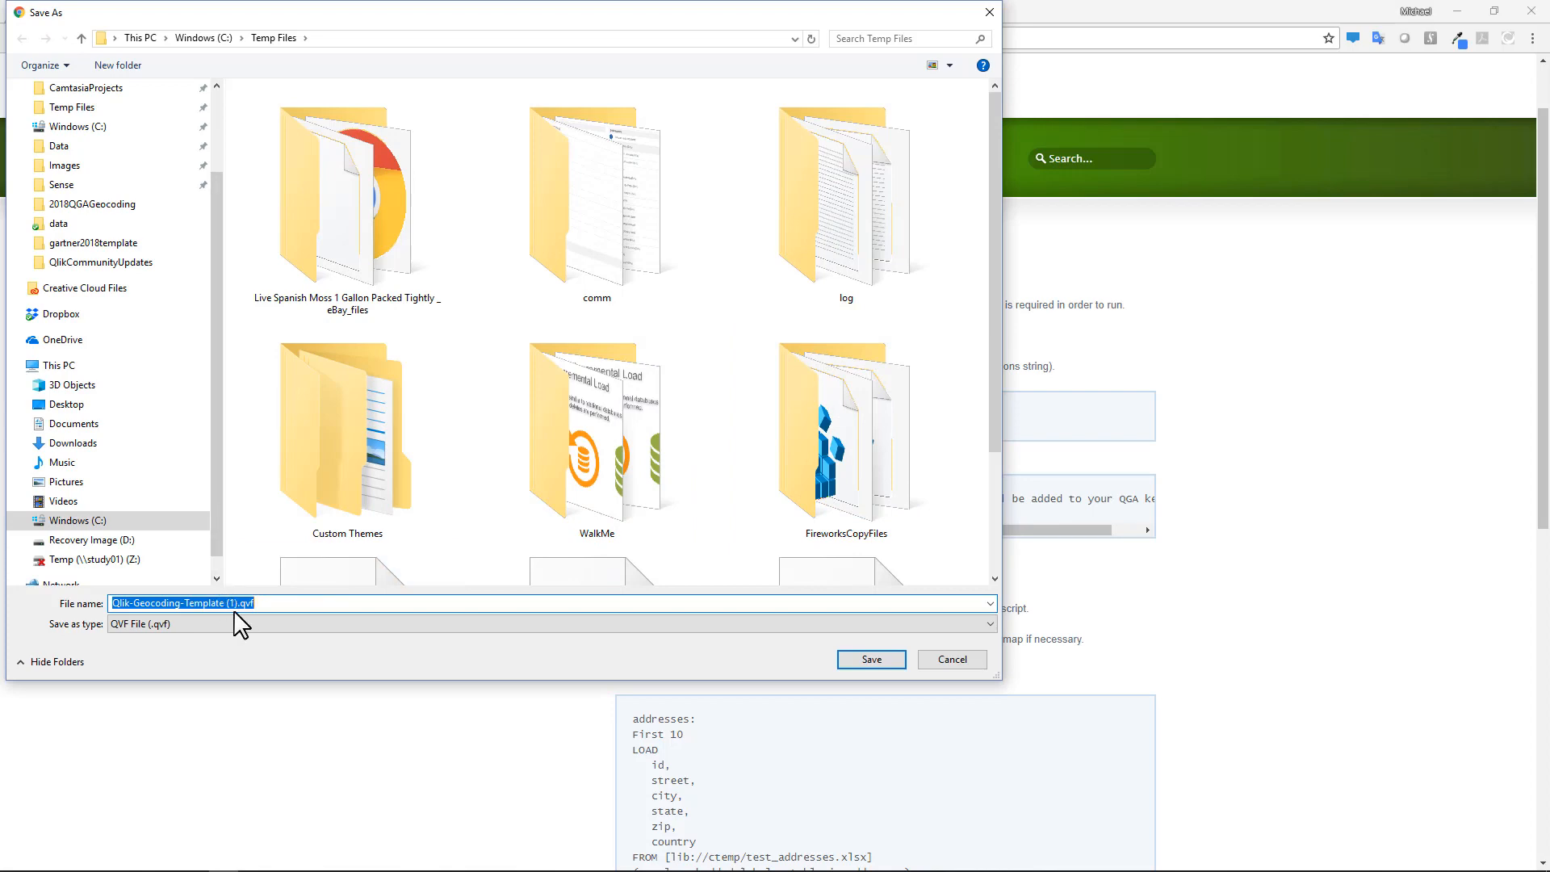
pyautogui.click(966, 660)
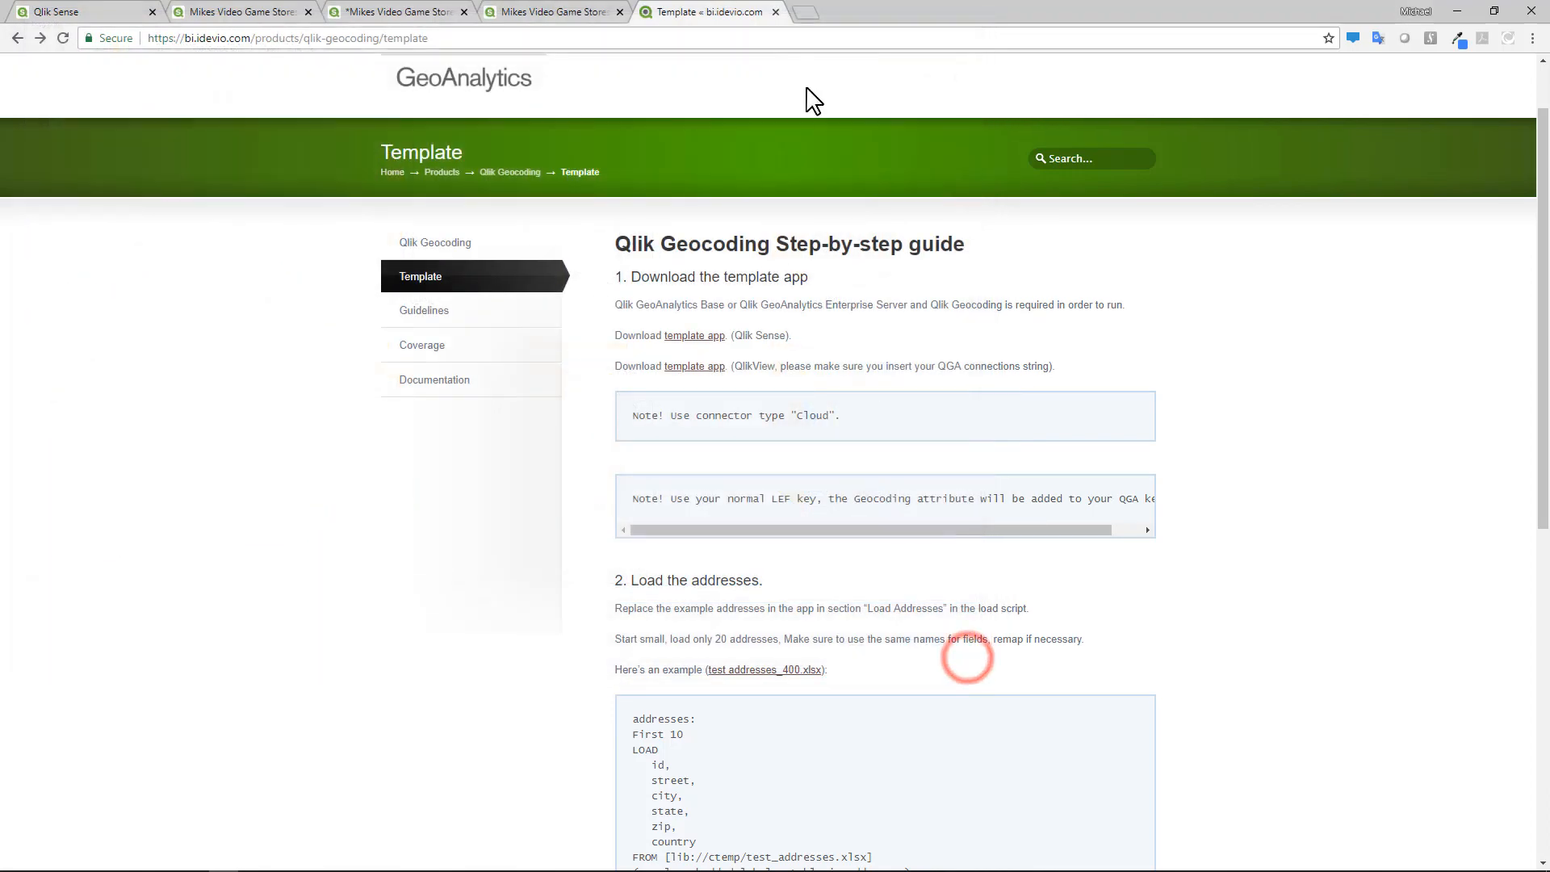
# Open the Qlik Management Console in a new browser tab and show its list of apps
pyautogui.click(805, 14)
pyautogui.click(242, 67)
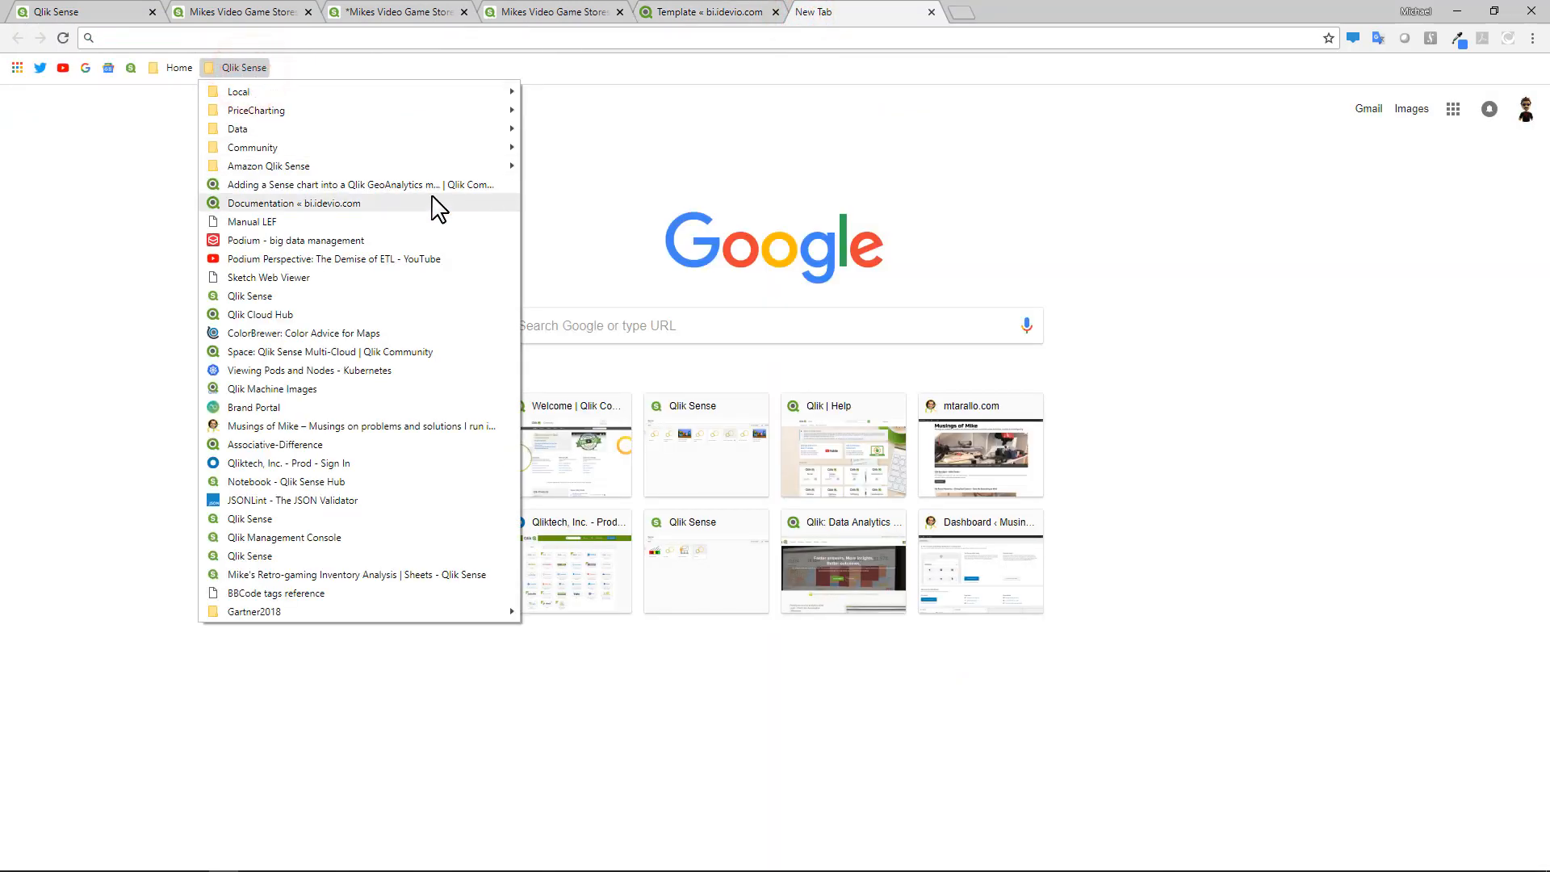
pyautogui.click(471, 166)
pyautogui.click(571, 186)
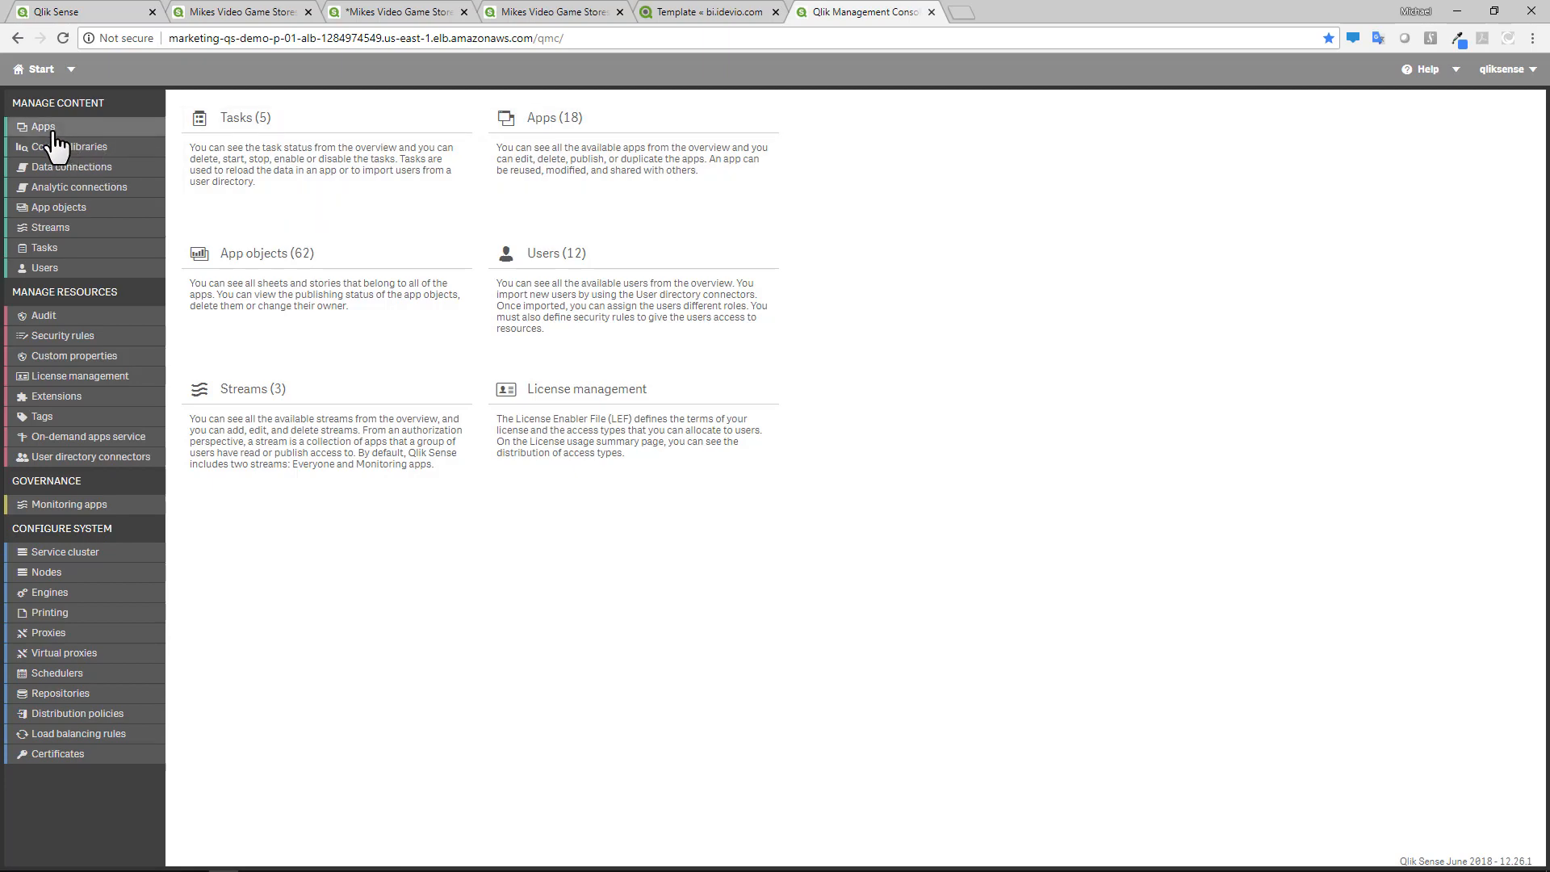
pyautogui.click(50, 134)
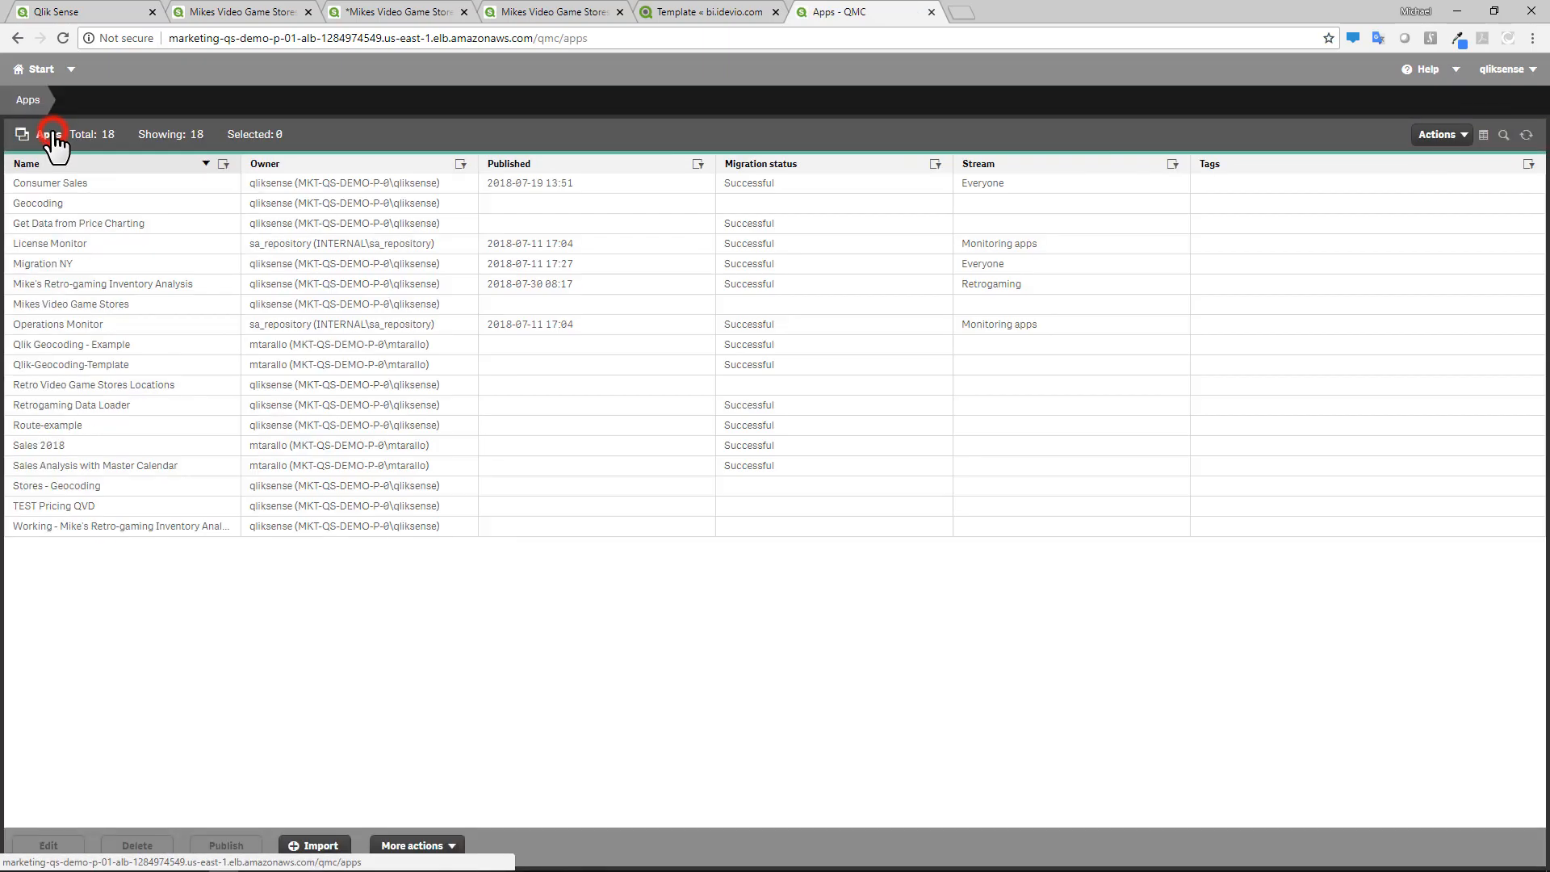
# Import the file Qlik-Geocoding-Template.qvf as an app under the name Qlik-Geocoding-Template
pyautogui.click(313, 846)
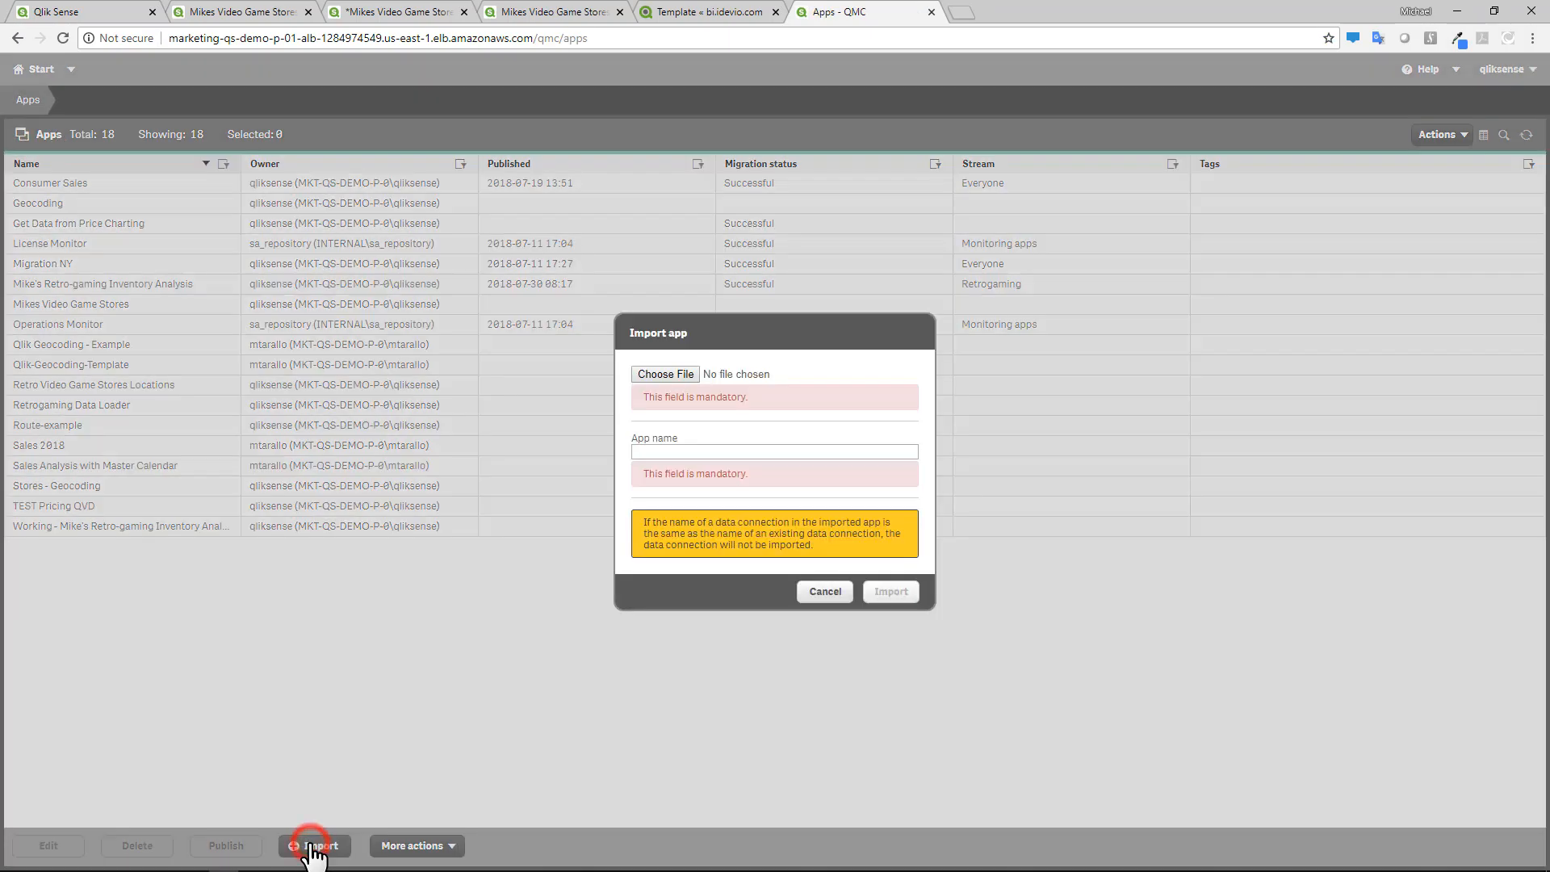
pyautogui.click(658, 371)
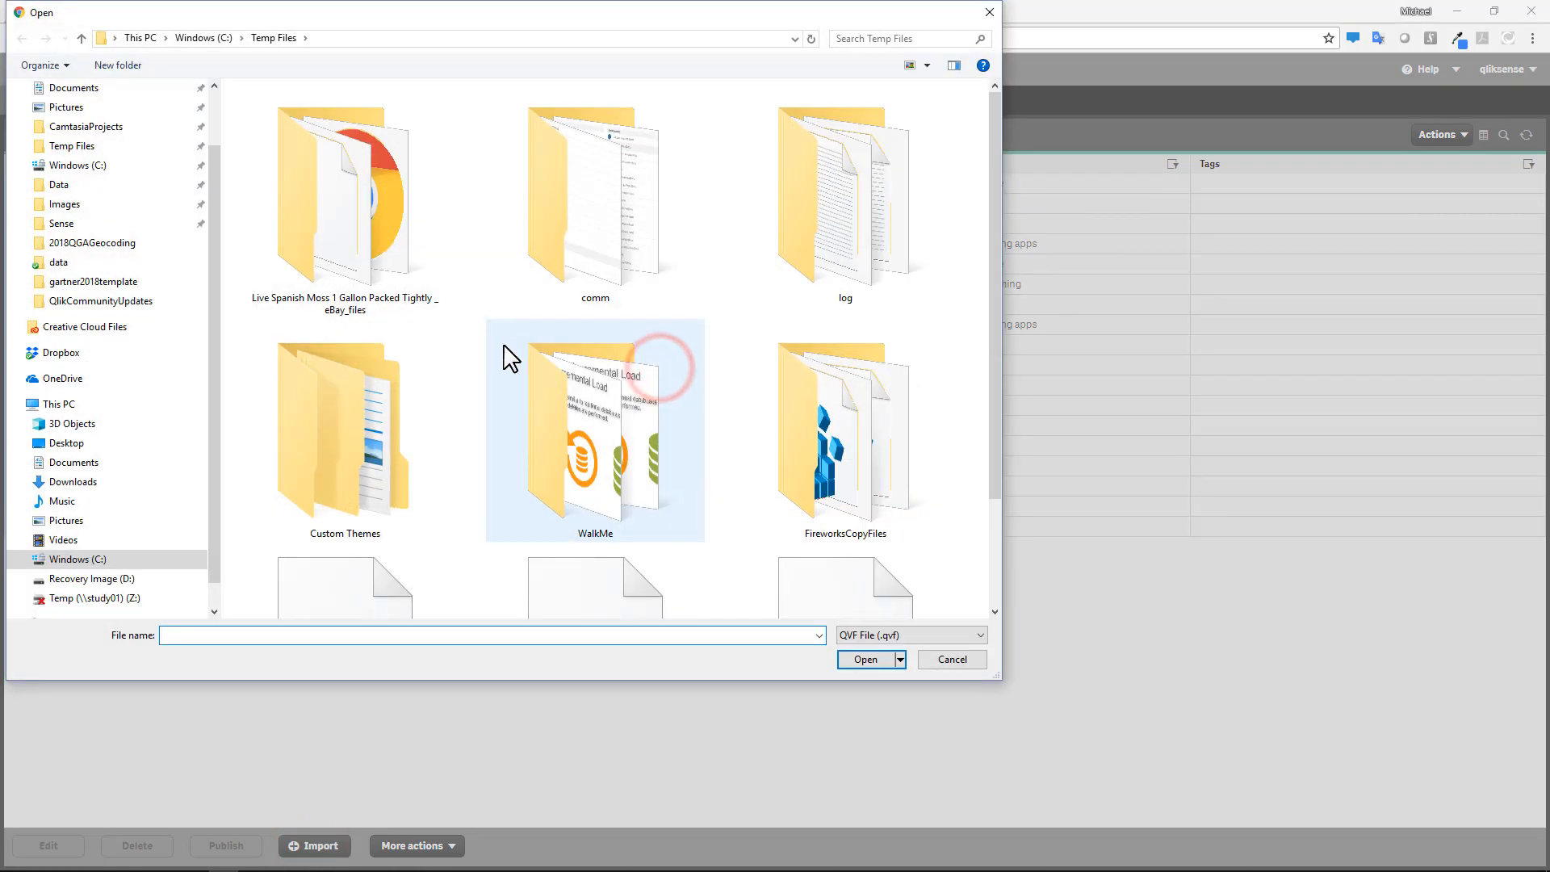
pyautogui.click(375, 637)
pyautogui.write('qlik')
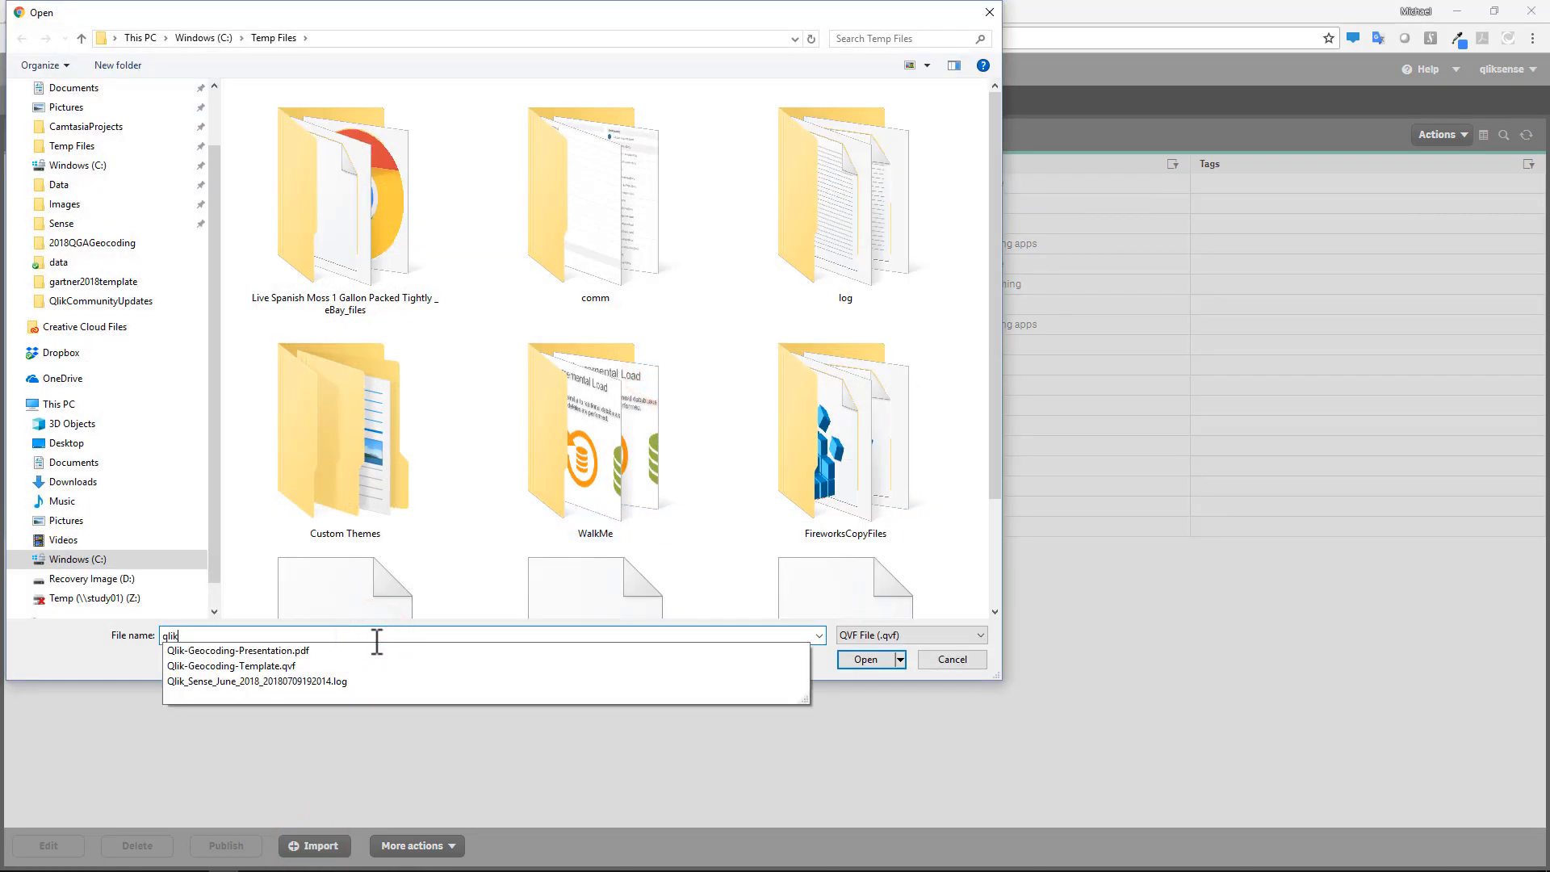
pyautogui.click(289, 666)
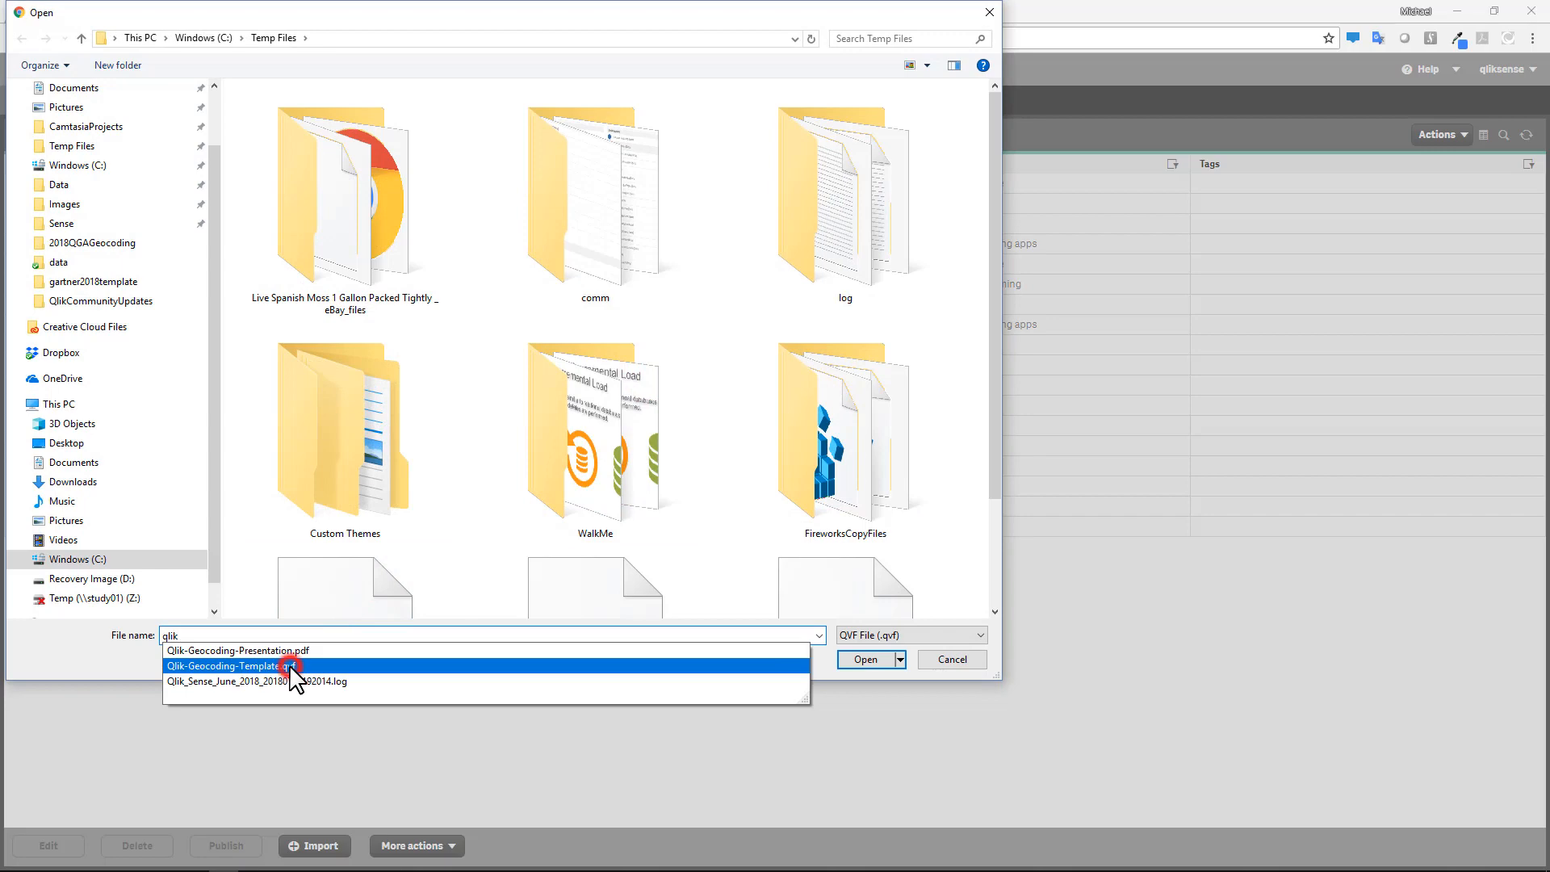
pyautogui.click(876, 658)
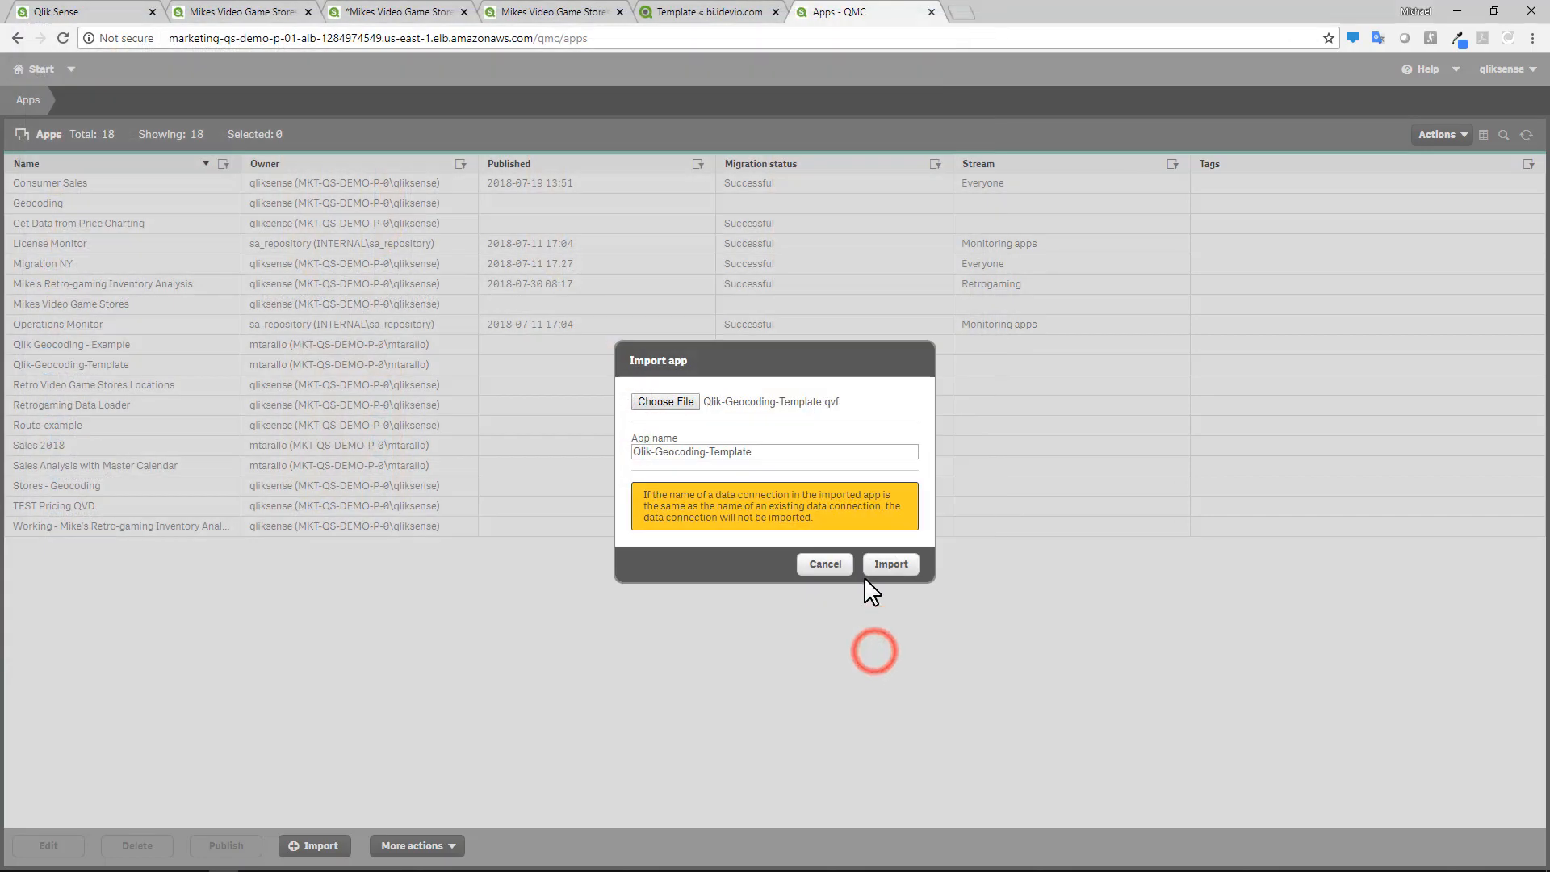
pyautogui.click(878, 567)
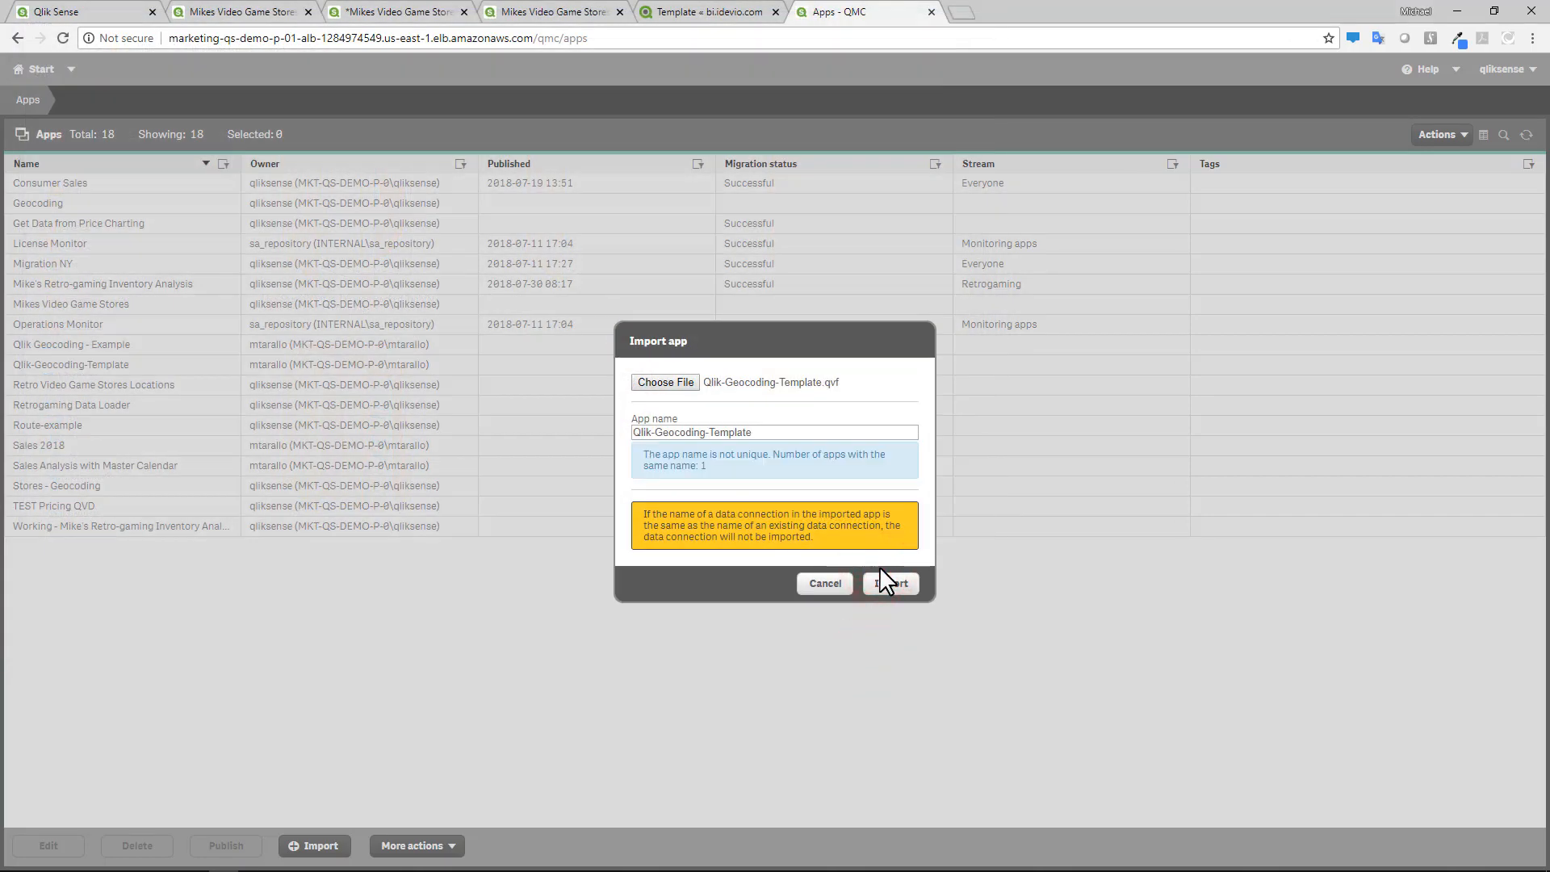
pyautogui.click(884, 577)
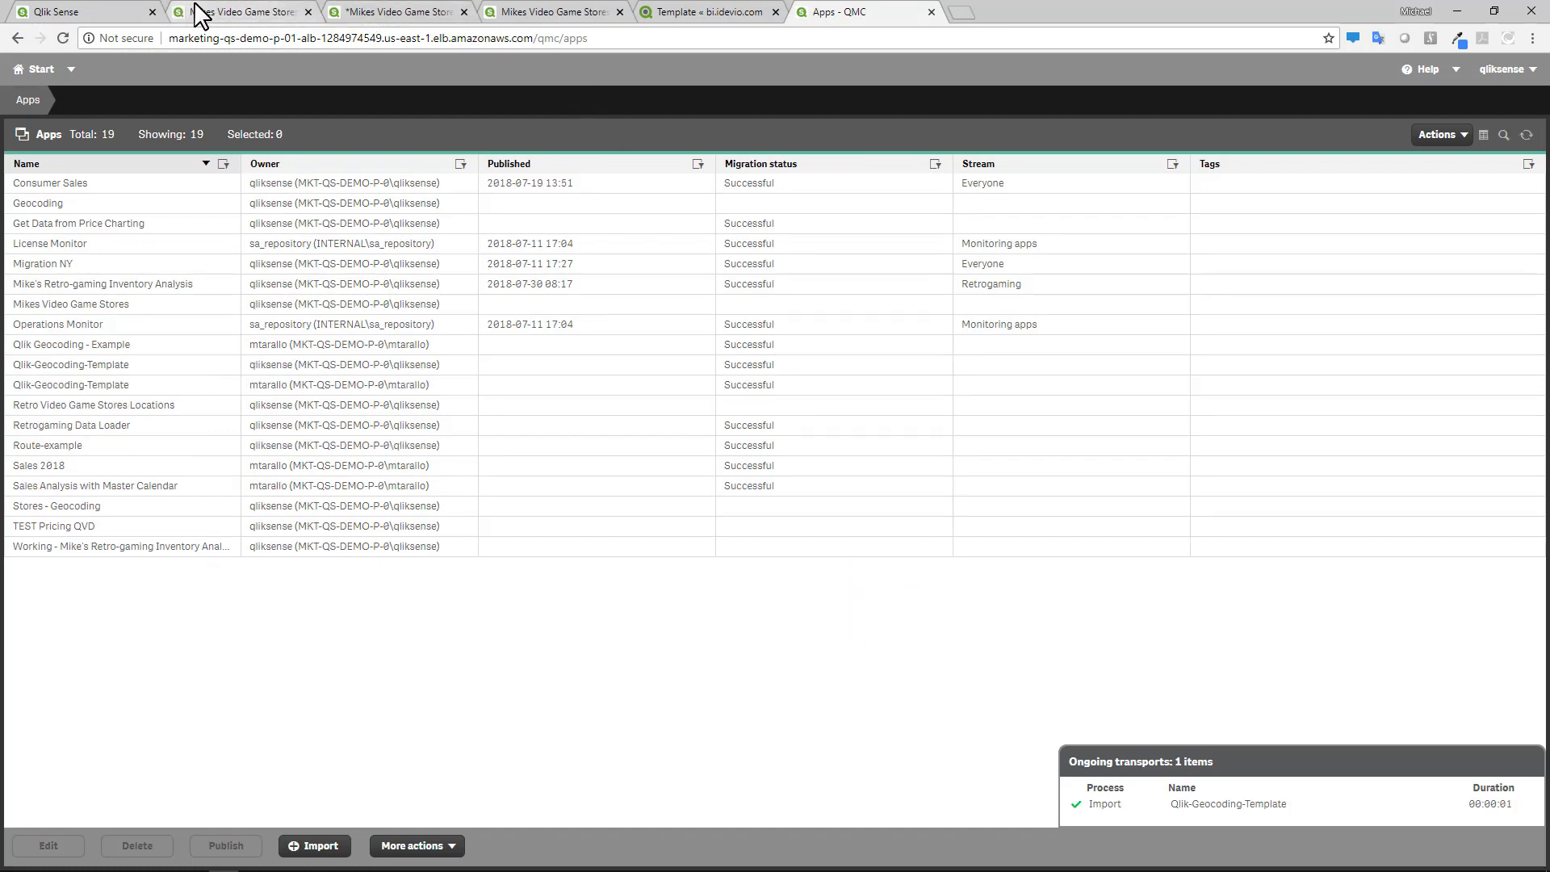
# Switch to the Qlik Sense hub, refresh its Work apps and open the Qlik-Geocoding-Template app
pyautogui.click(86, 14)
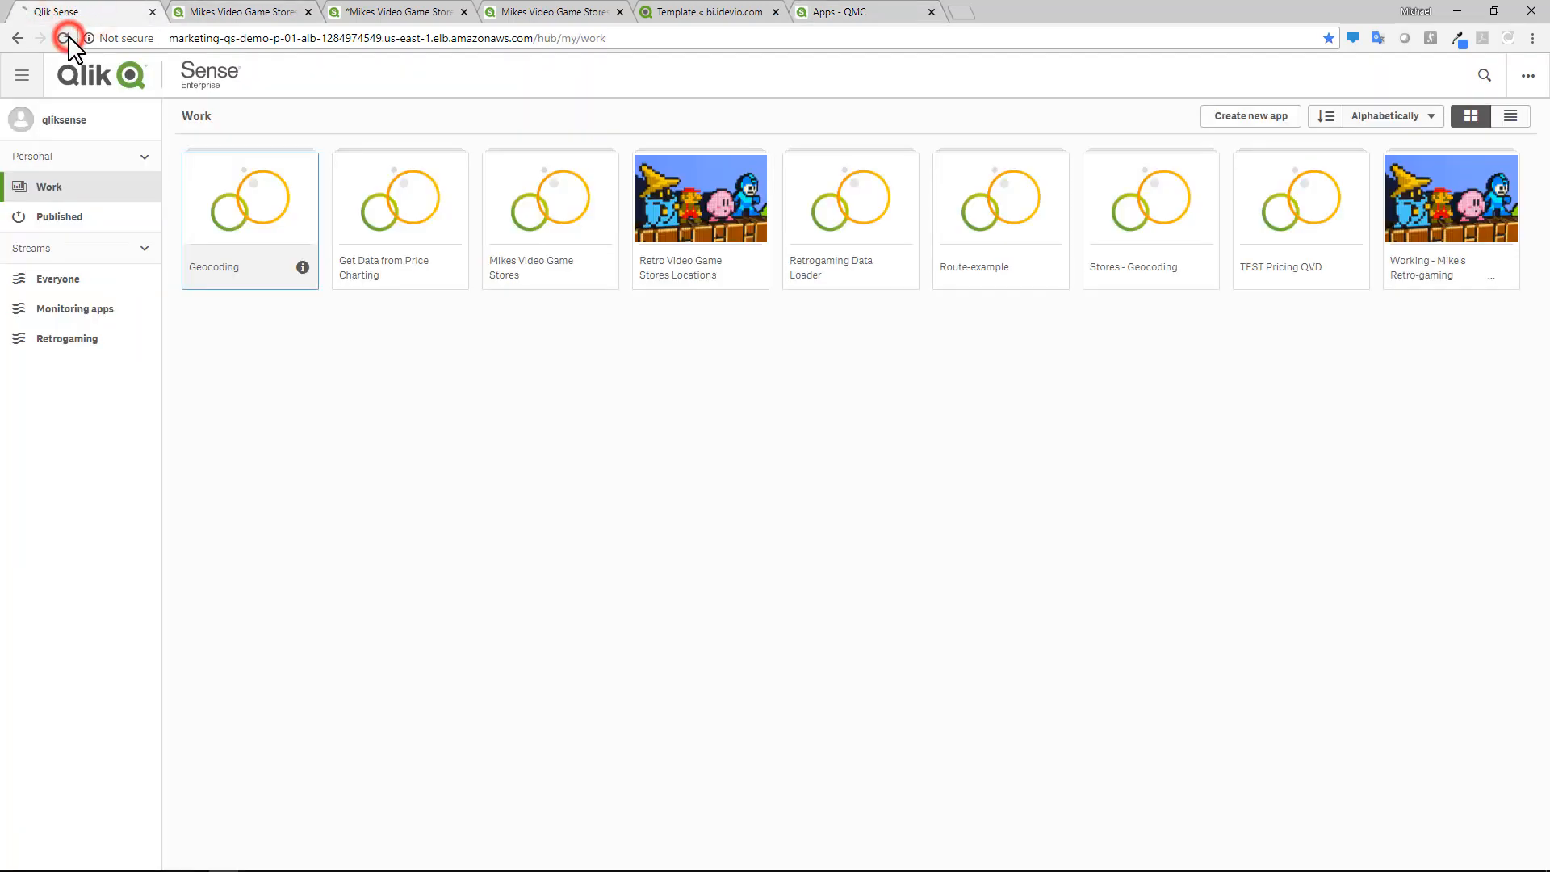
pyautogui.click(63, 38)
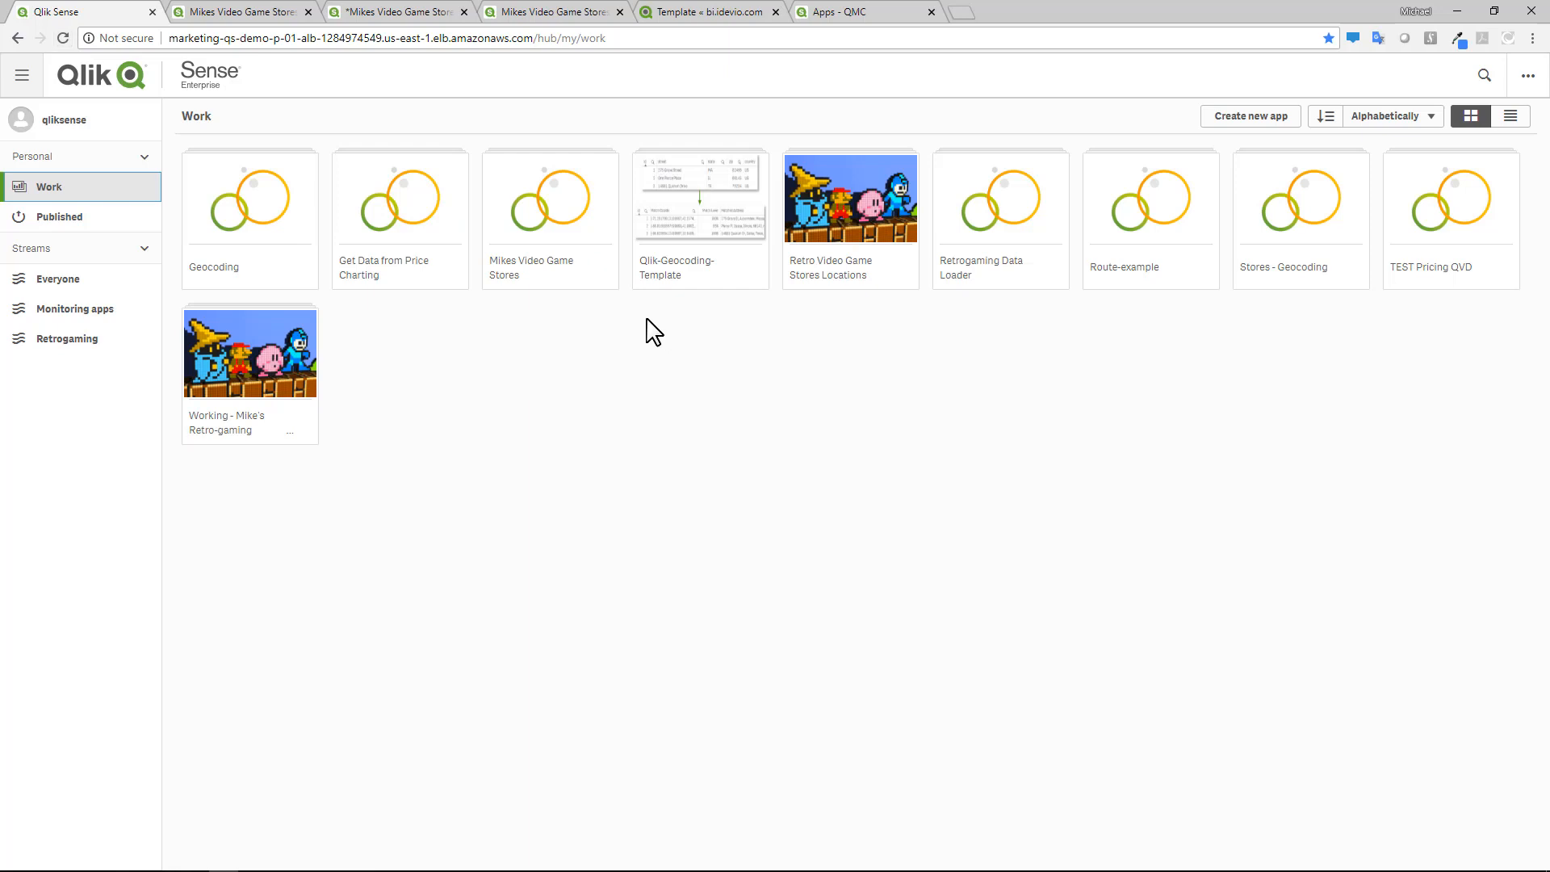
pyautogui.click(685, 234)
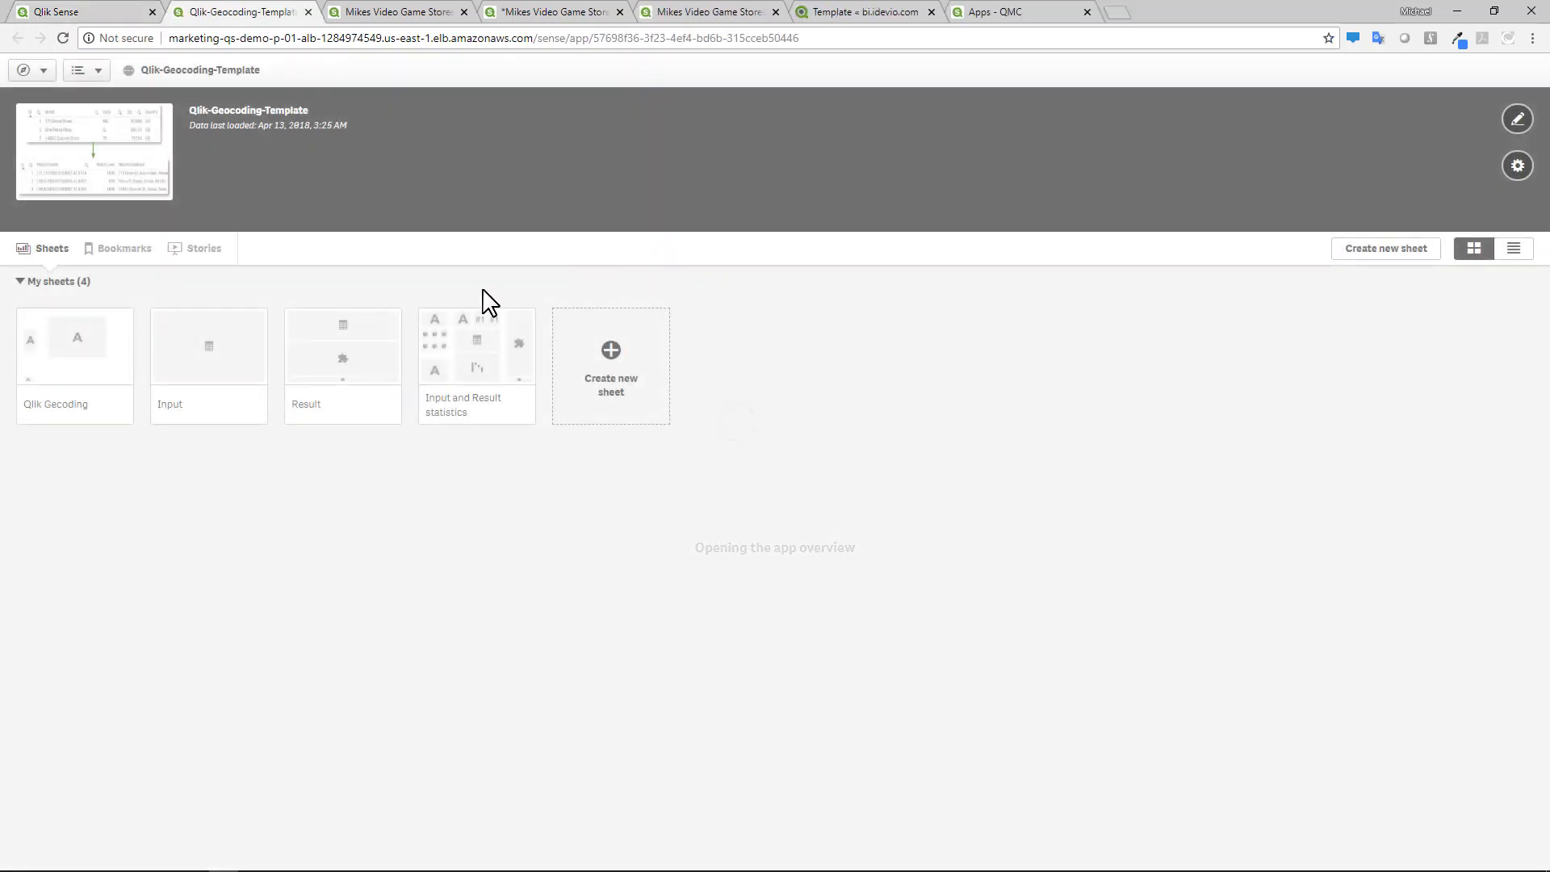
# View the template app's Qlik Gecoding, Input and Result sheets in turn
pyautogui.click(104, 380)
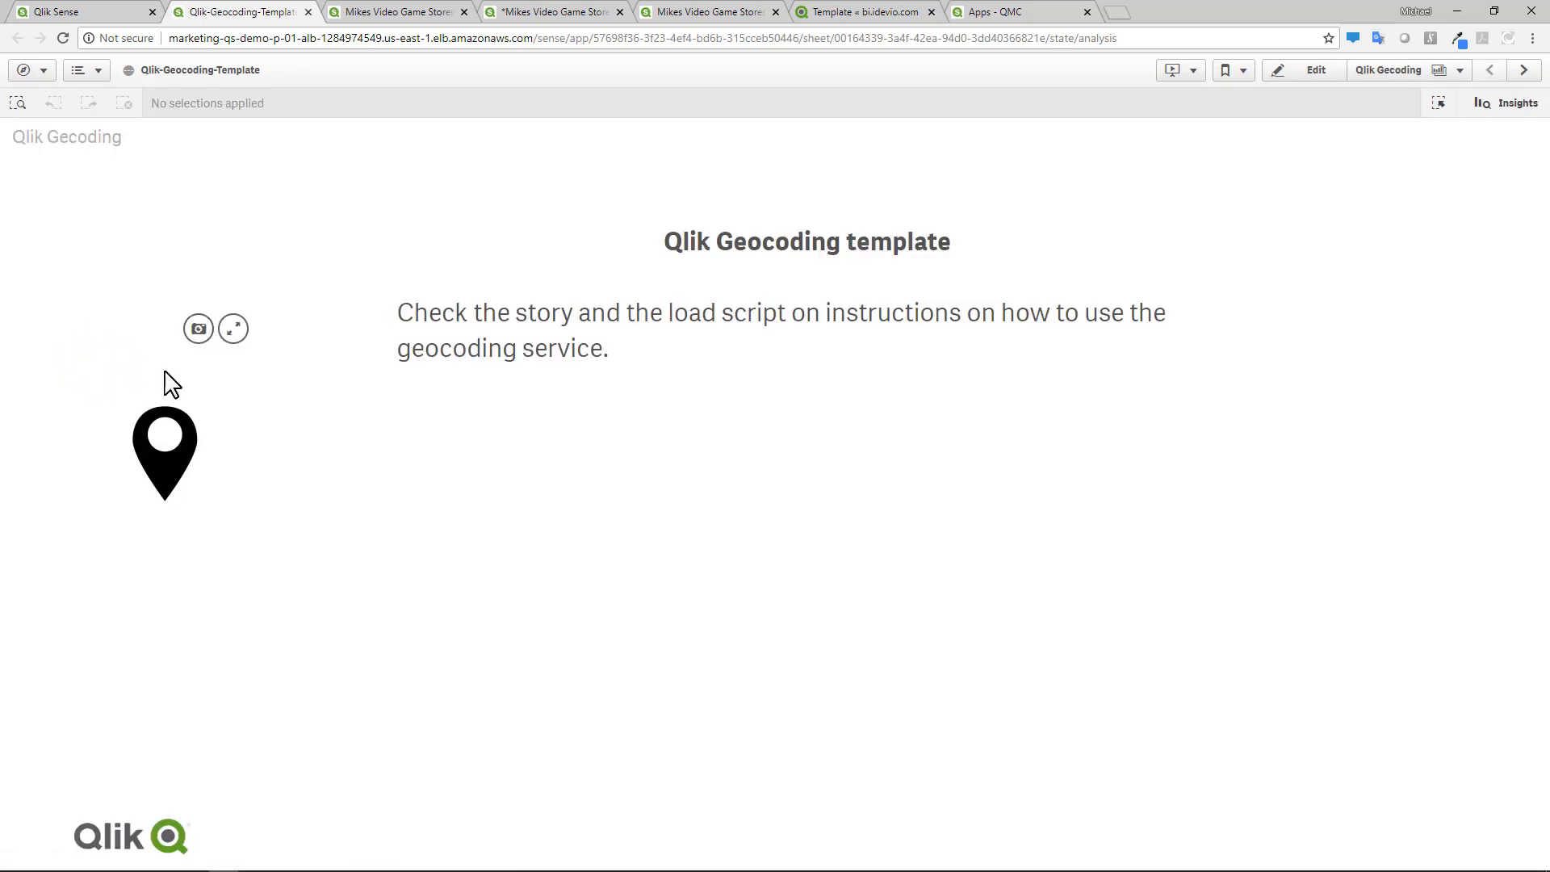
pyautogui.click(1523, 73)
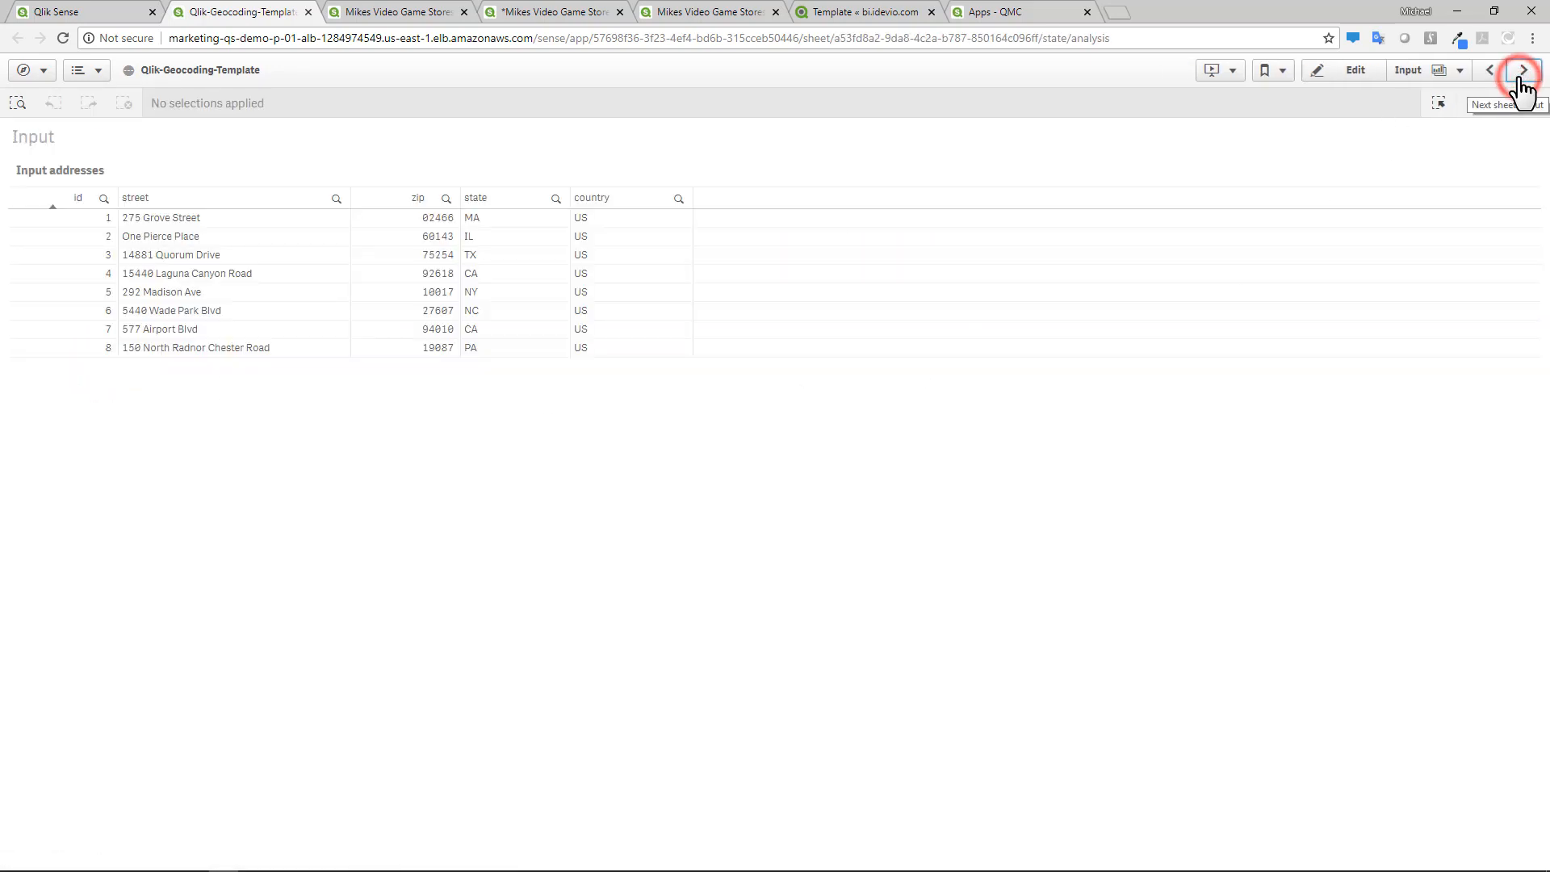
pyautogui.click(1523, 73)
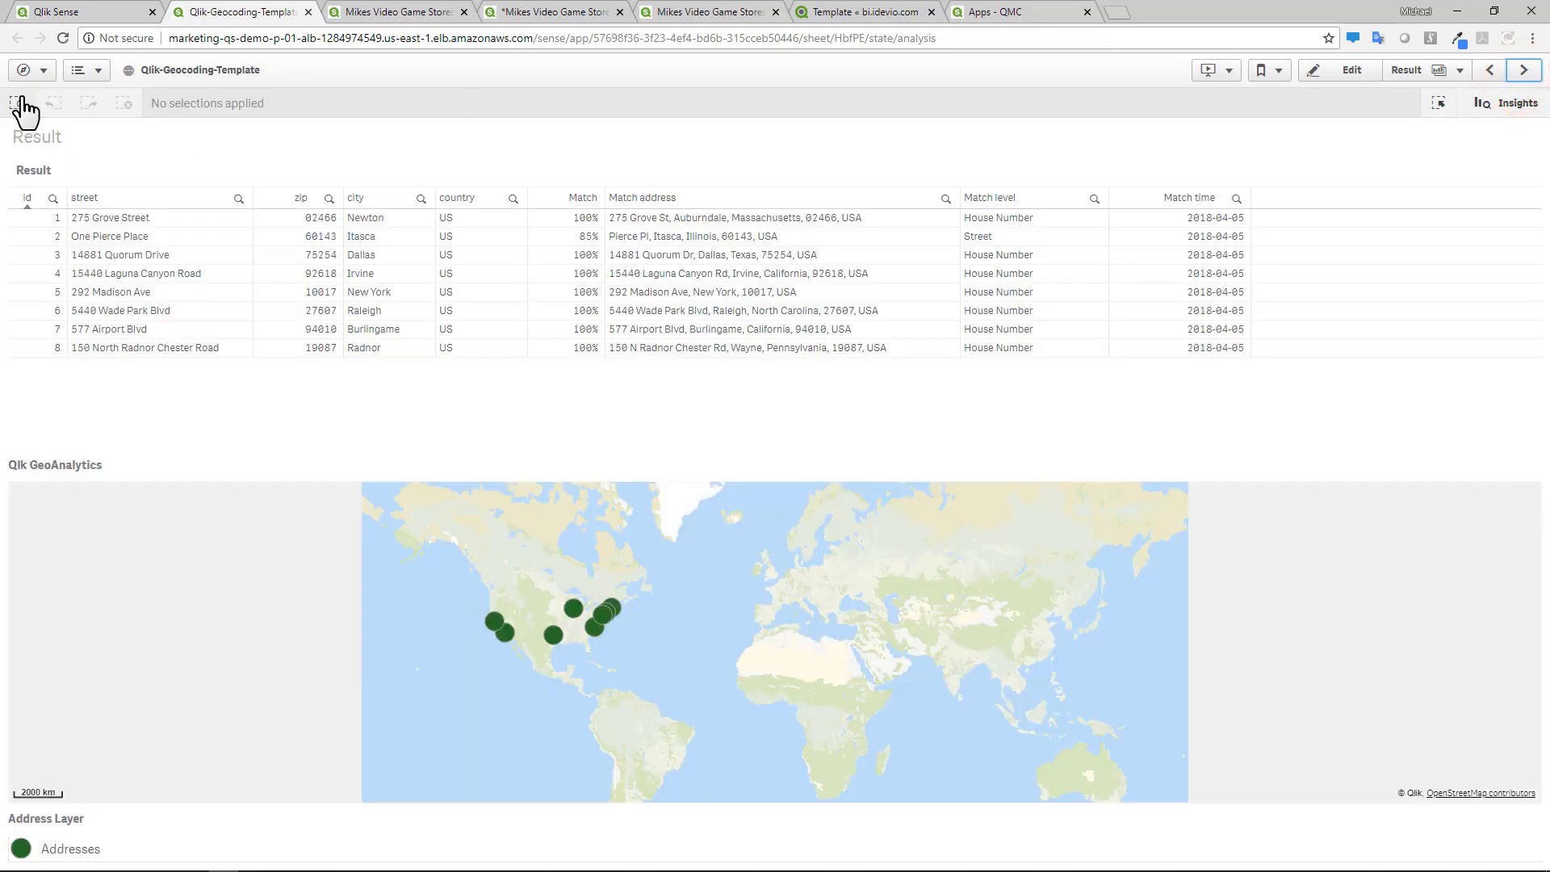
# Open the template's data load editor in a new browser tab and review the script sections from Load Addresses through Input and result statistics
pyautogui.click(46, 71)
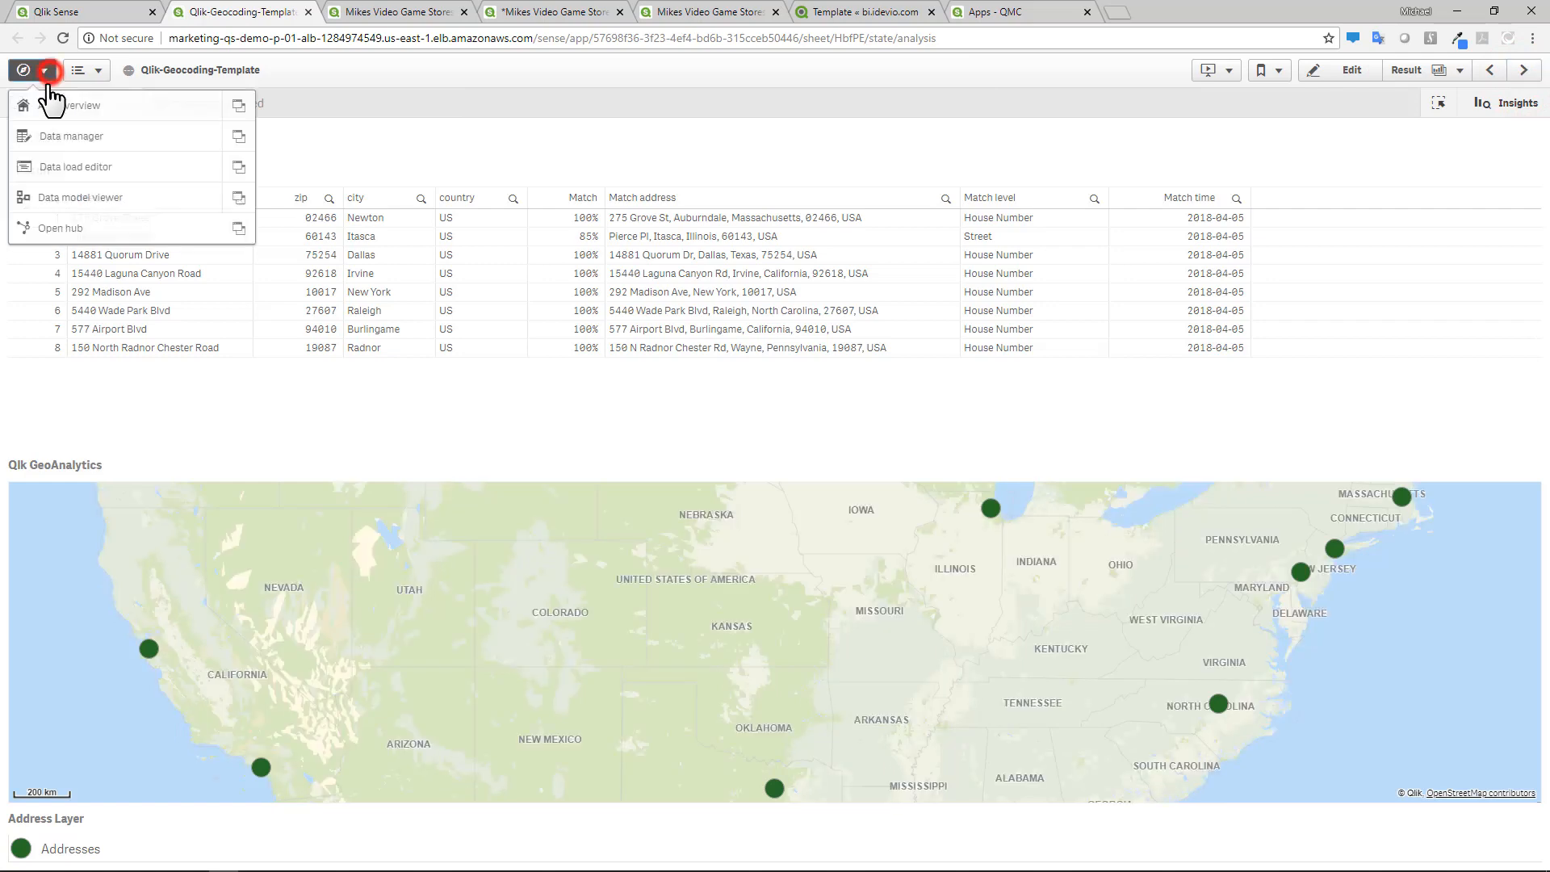
pyautogui.click(239, 168)
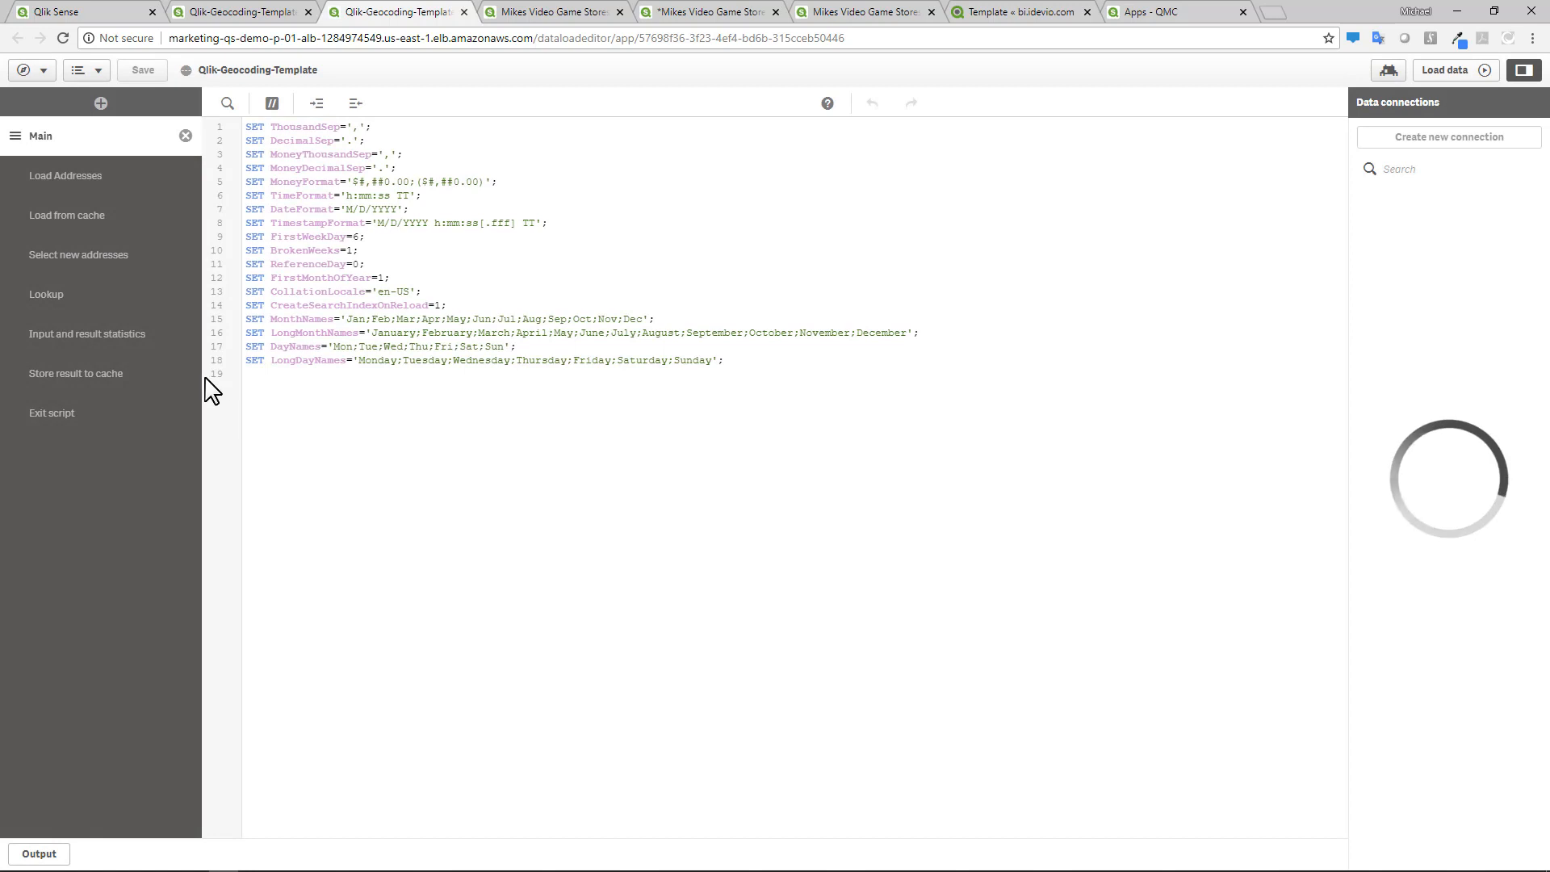
pyautogui.click(121, 178)
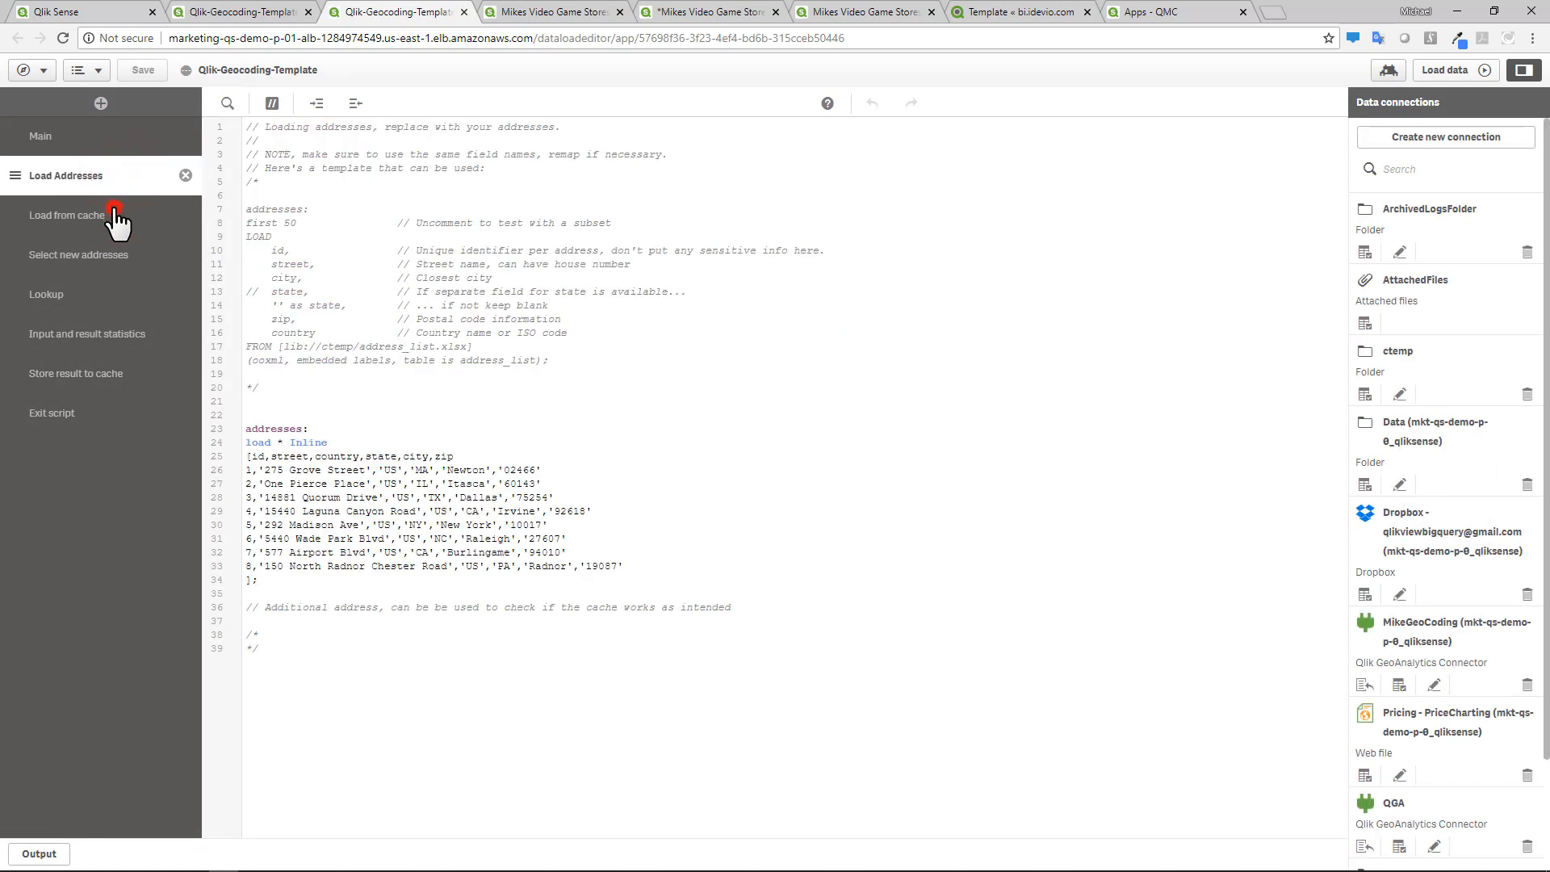
pyautogui.click(117, 216)
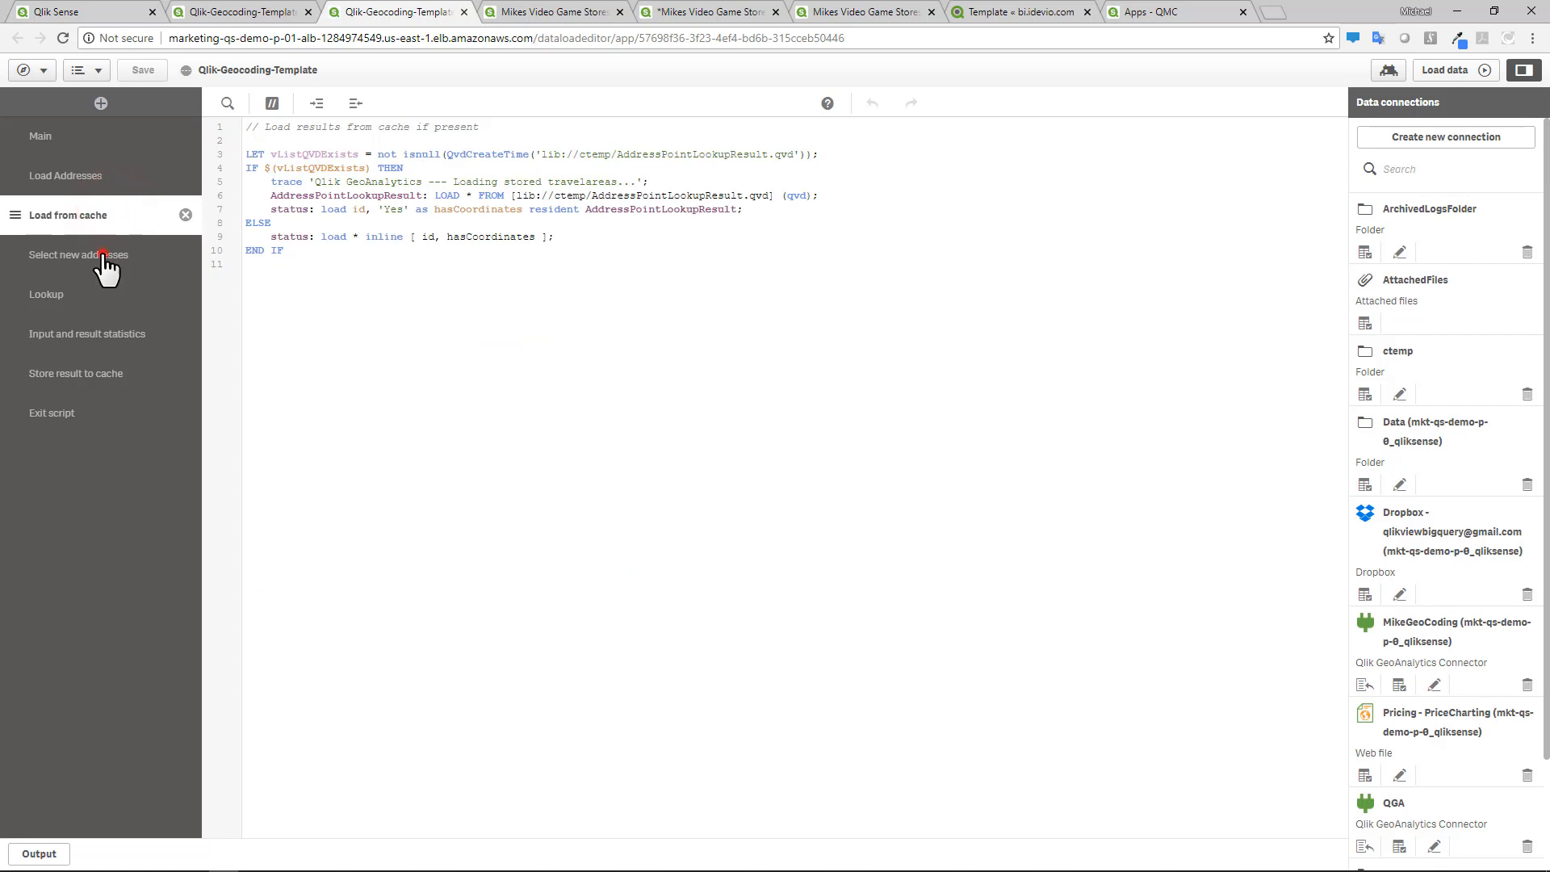
pyautogui.click(104, 255)
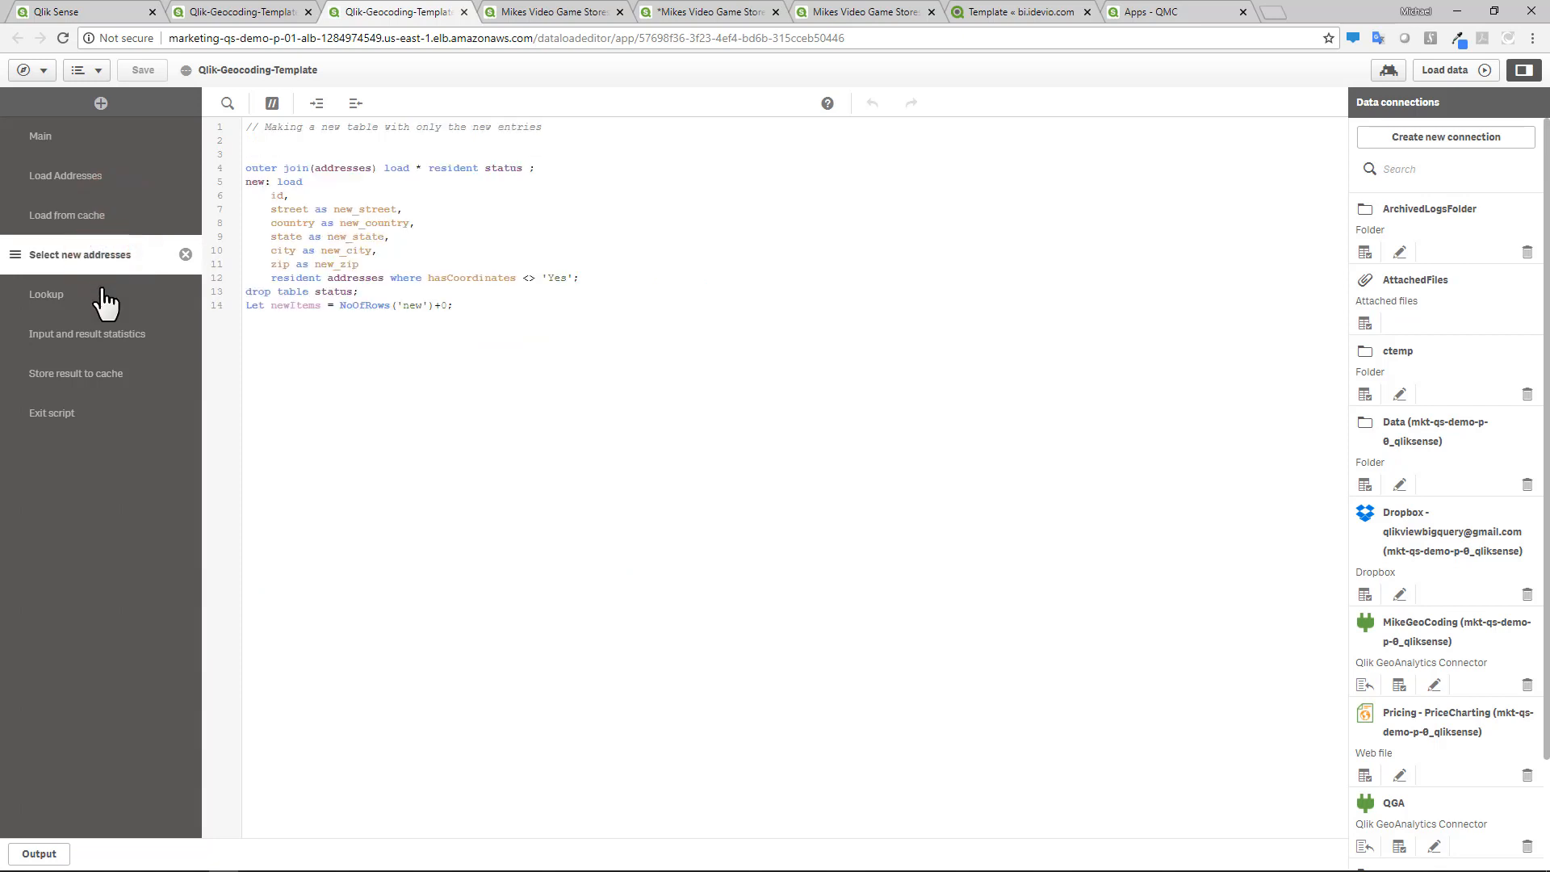
pyautogui.click(103, 297)
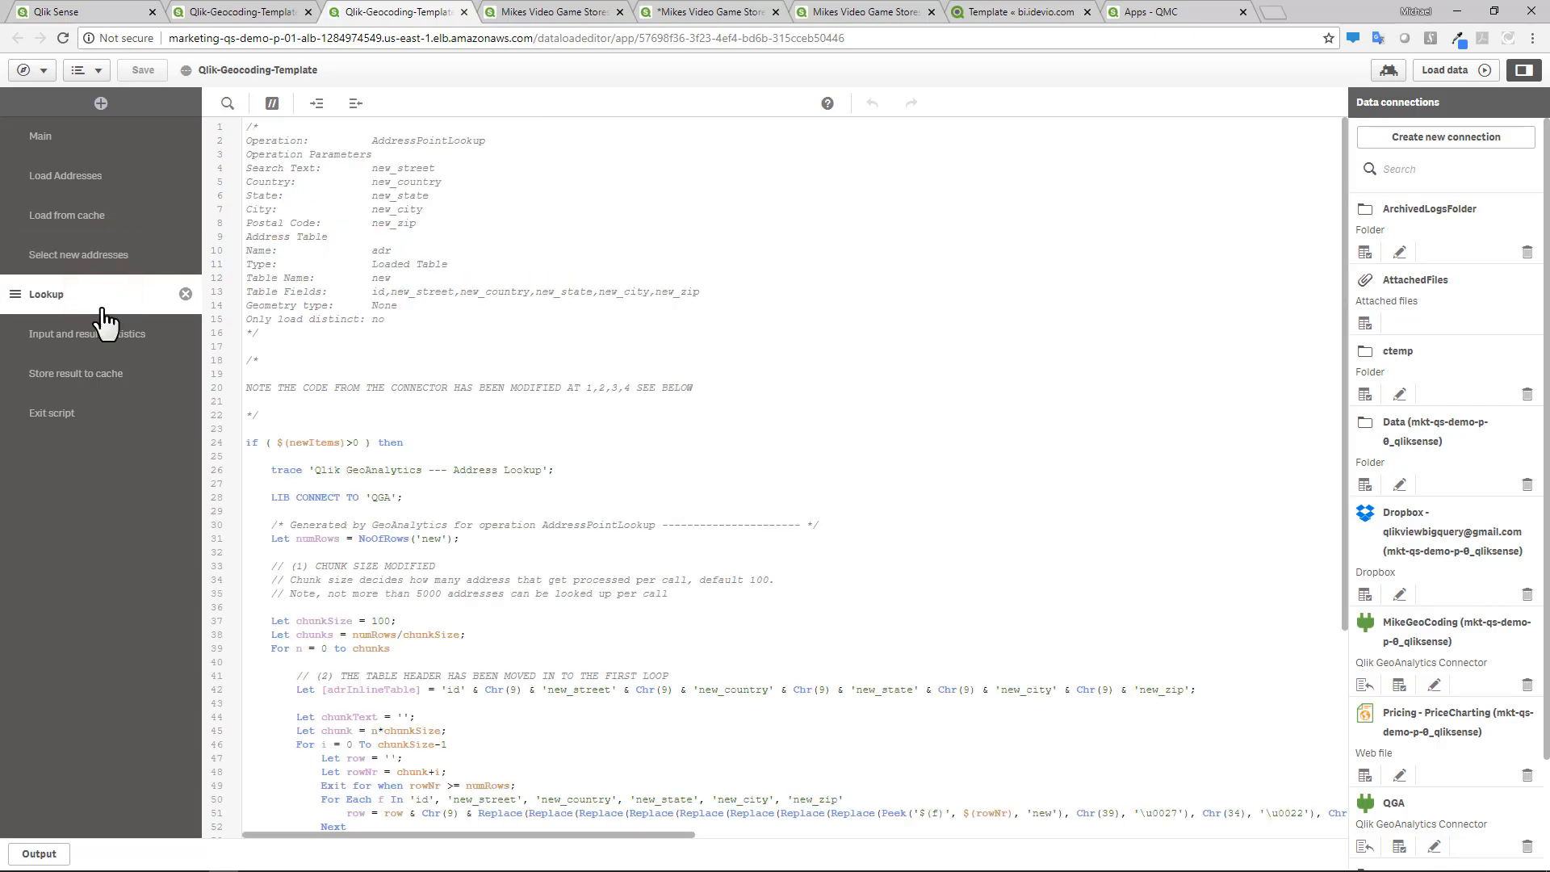
pyautogui.click(101, 335)
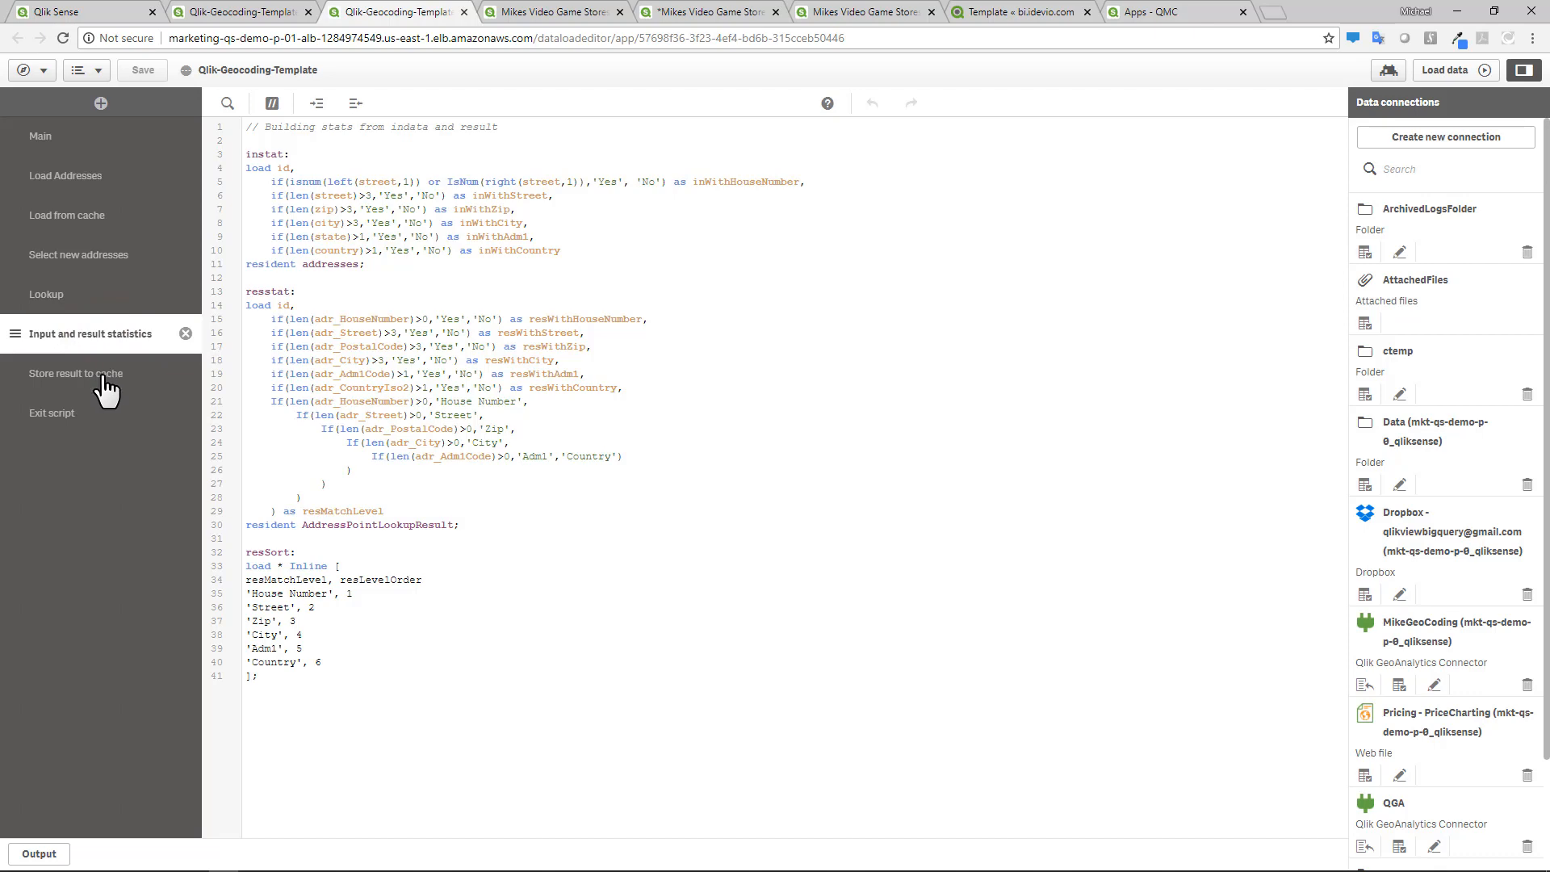
# Return to the template app's sheets and view the Input and Result statistics sheet
pyautogui.click(269, 12)
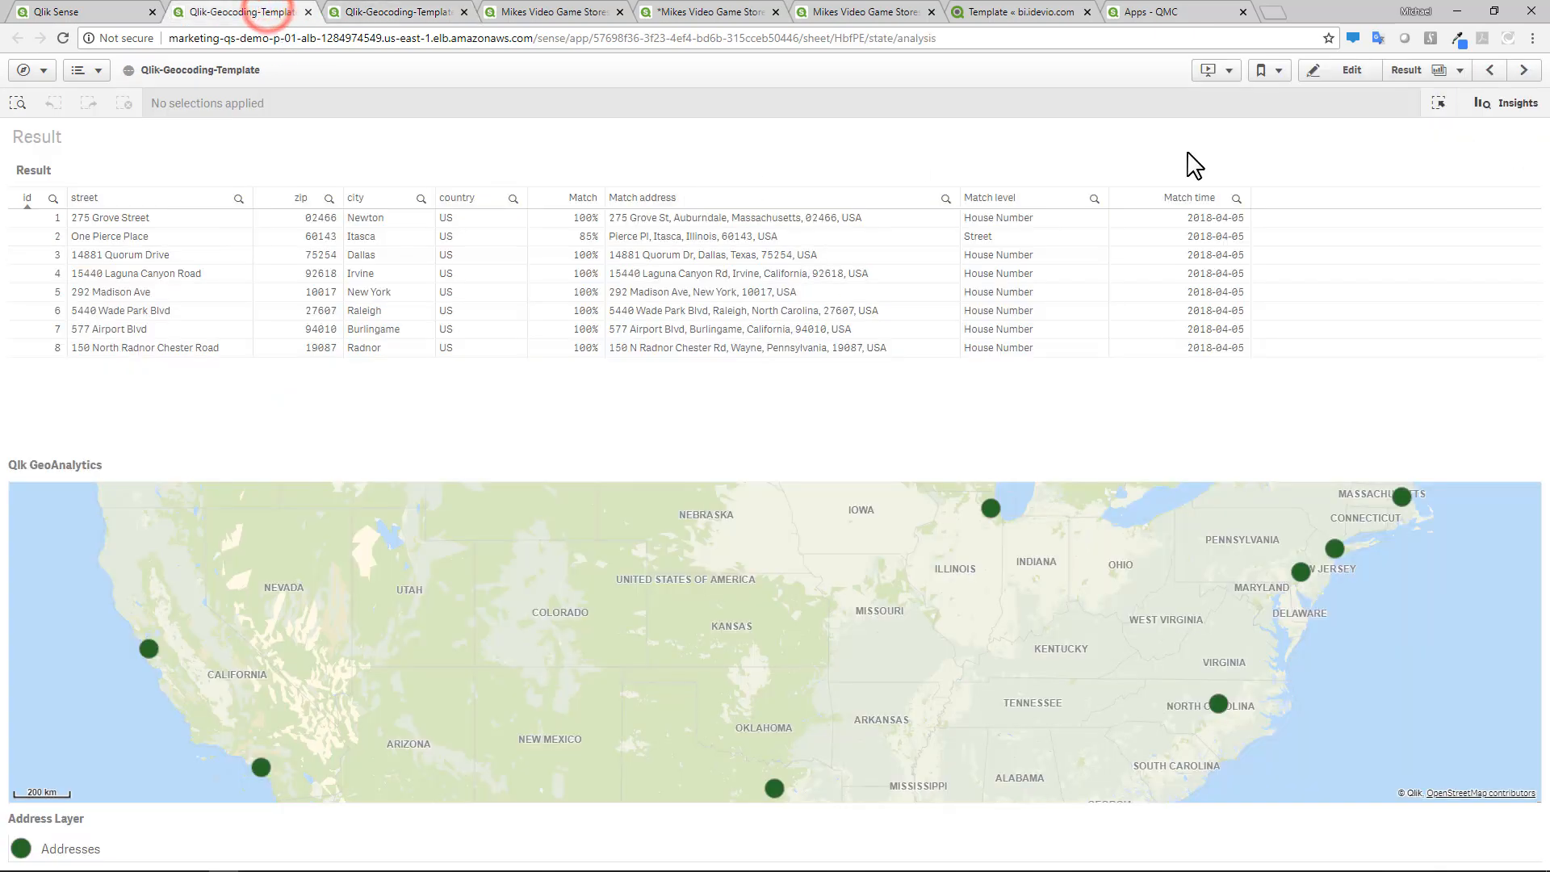
pyautogui.click(1405, 74)
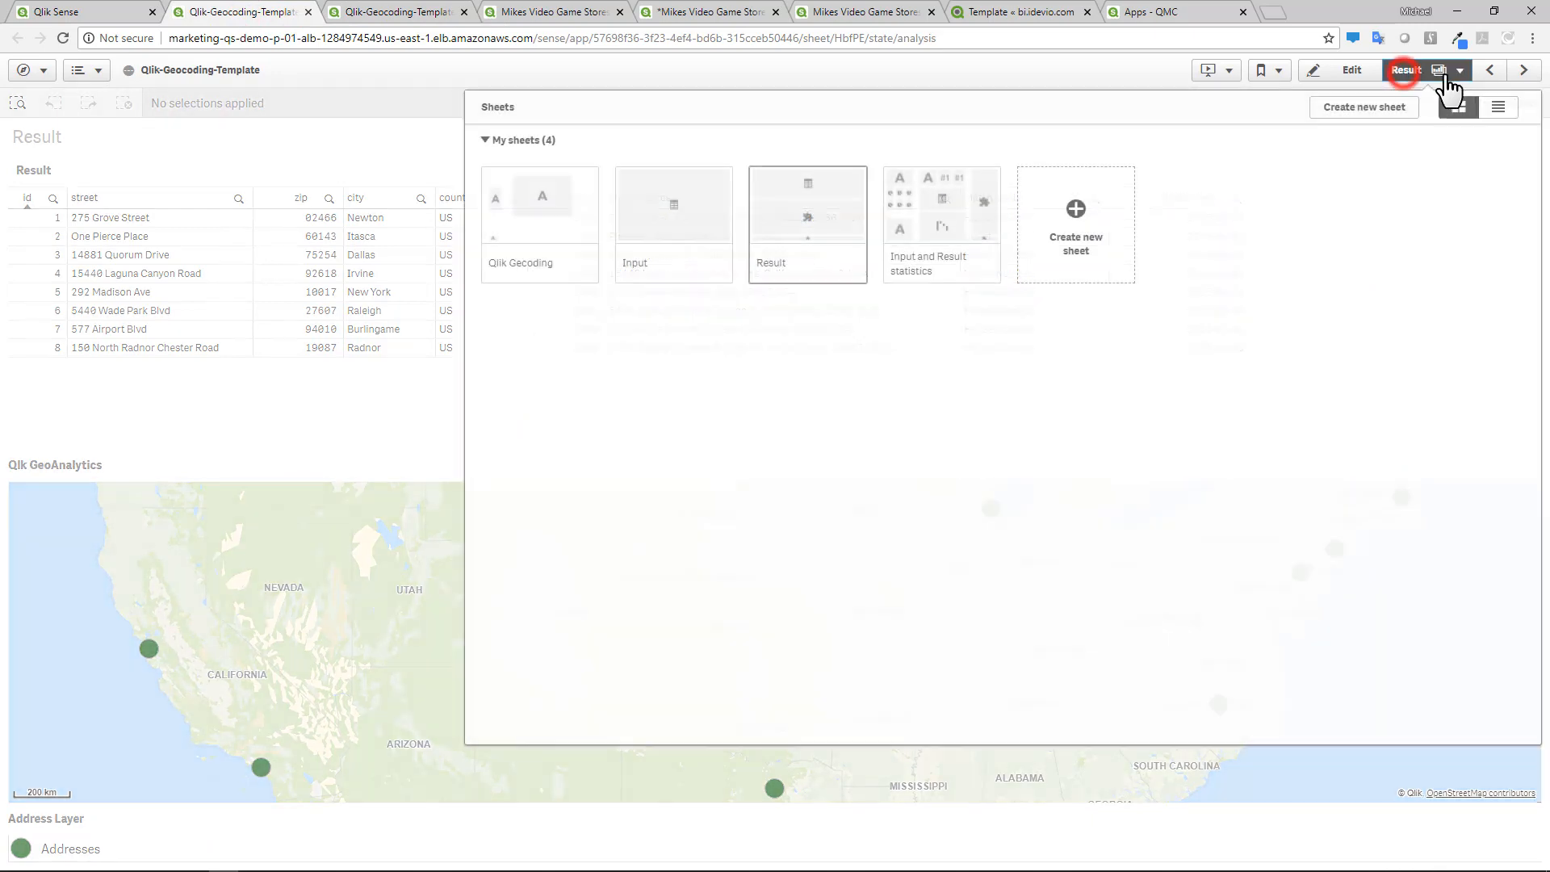
pyautogui.click(973, 226)
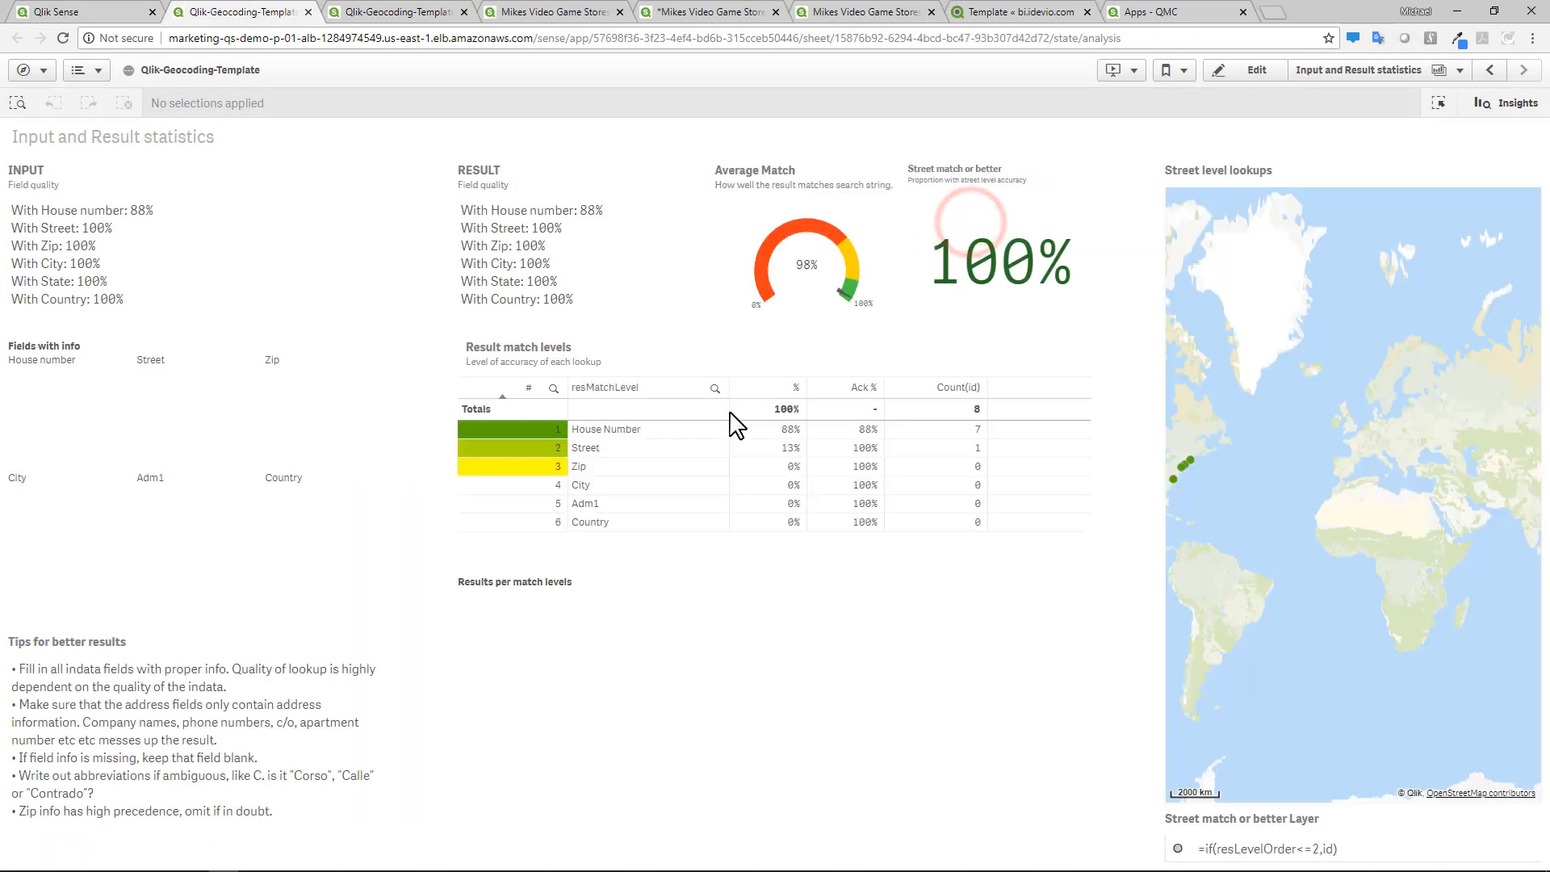